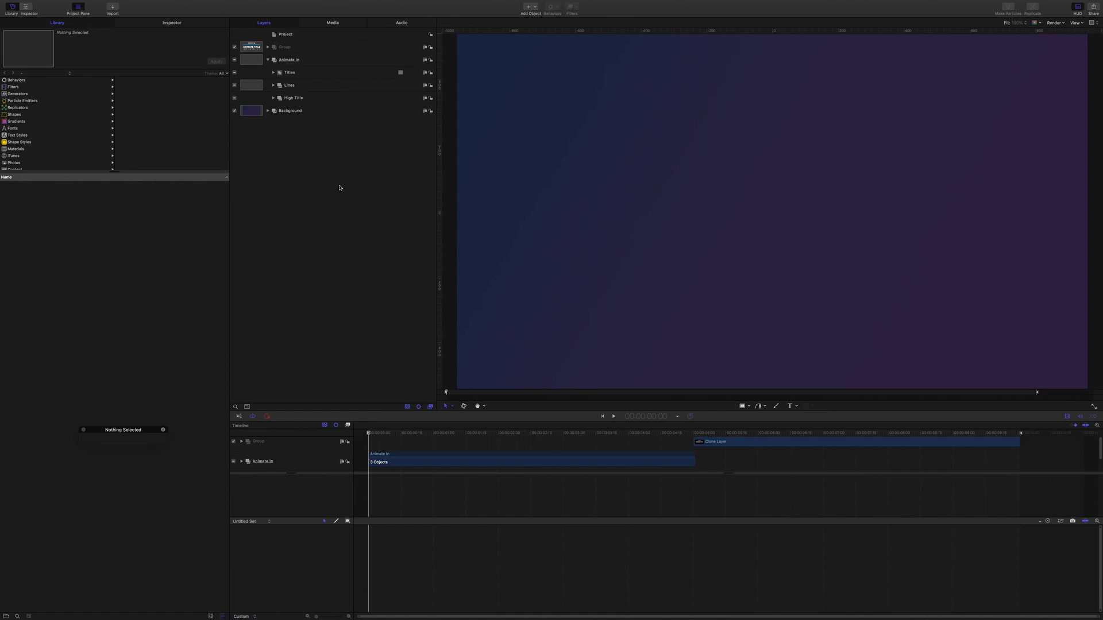
Step: Play and scrub through the finished title animation, examining the Titles, Lines and High Title groups and the cloned layer's group
key(space)
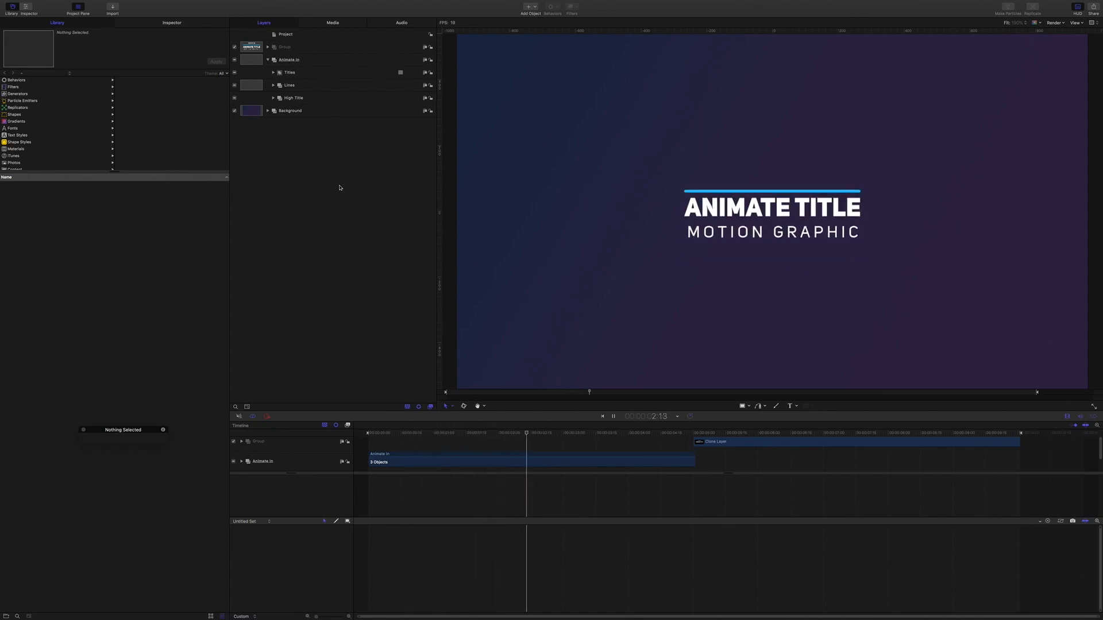
key(space)
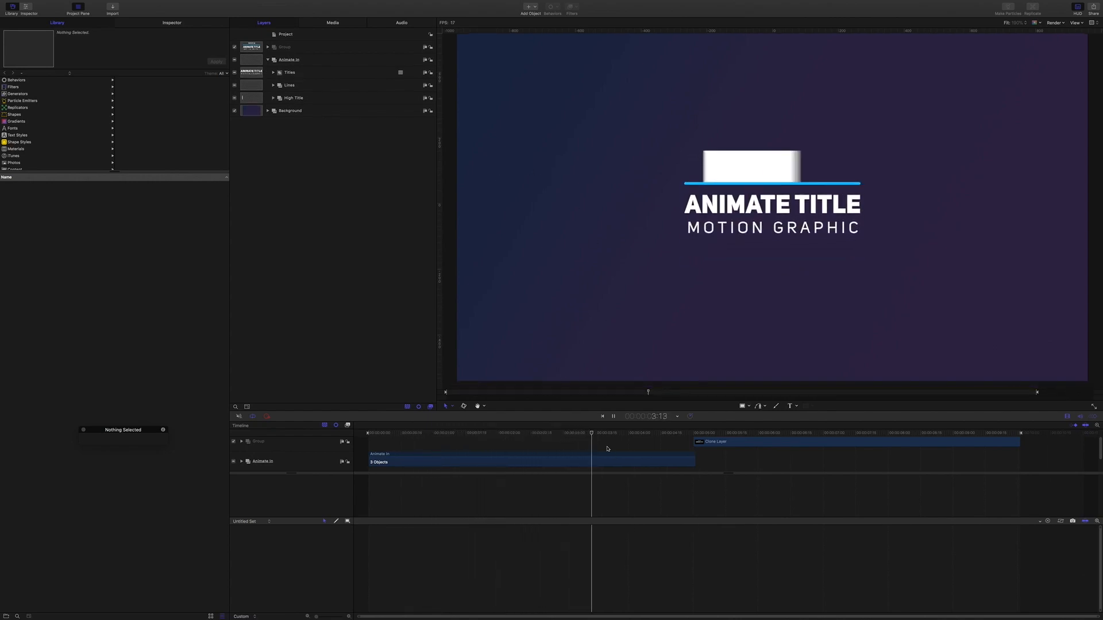
drag(593, 434, 501, 430)
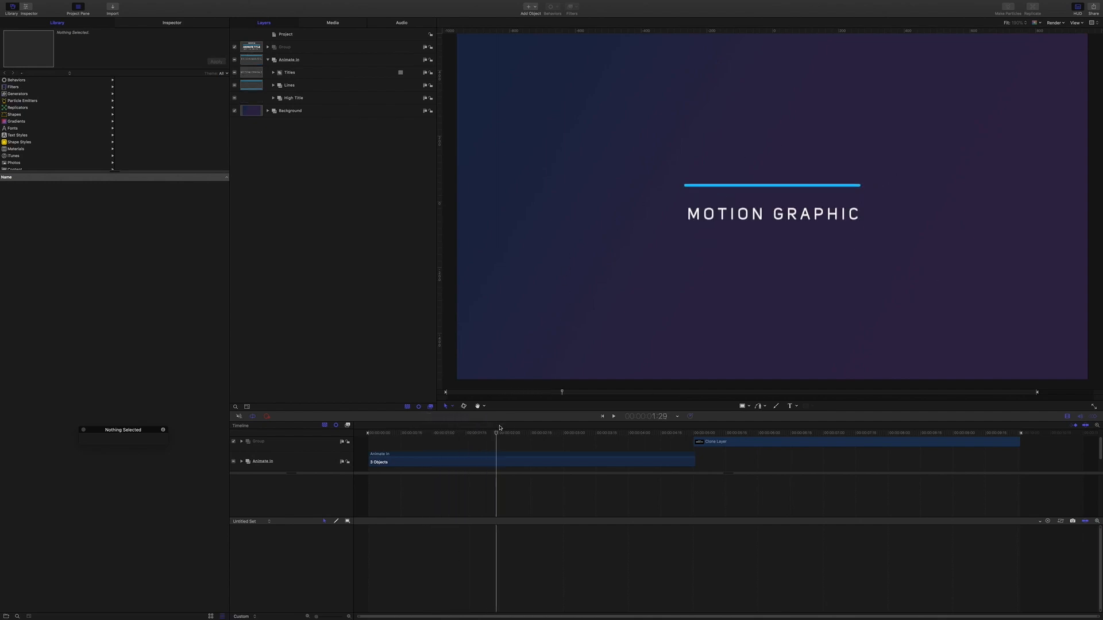
drag(493, 436, 616, 430)
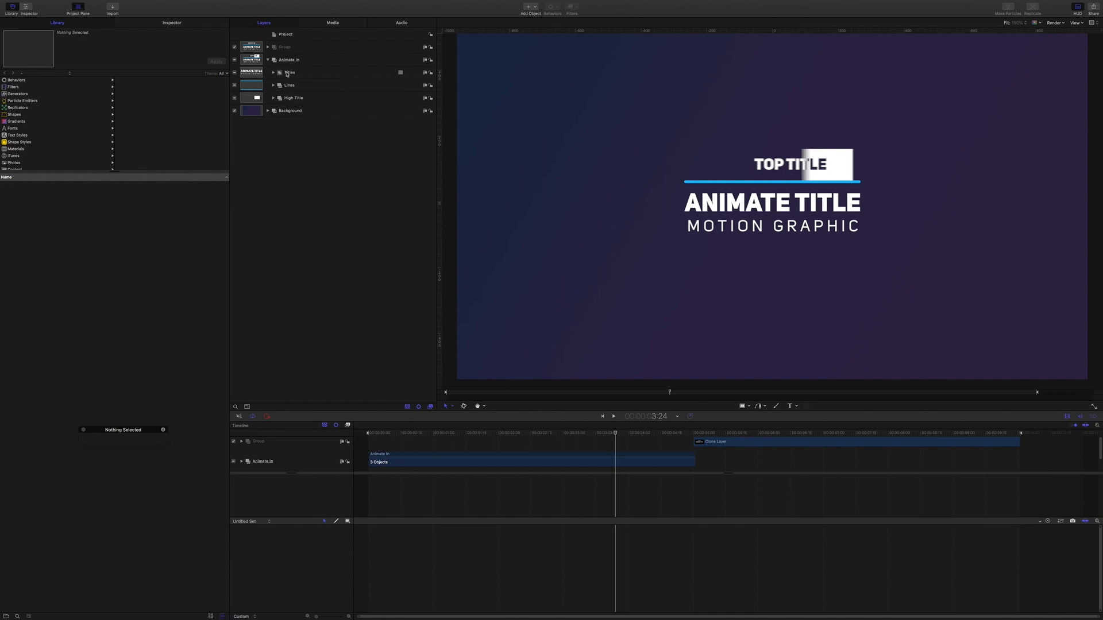
drag(286, 74, 288, 87)
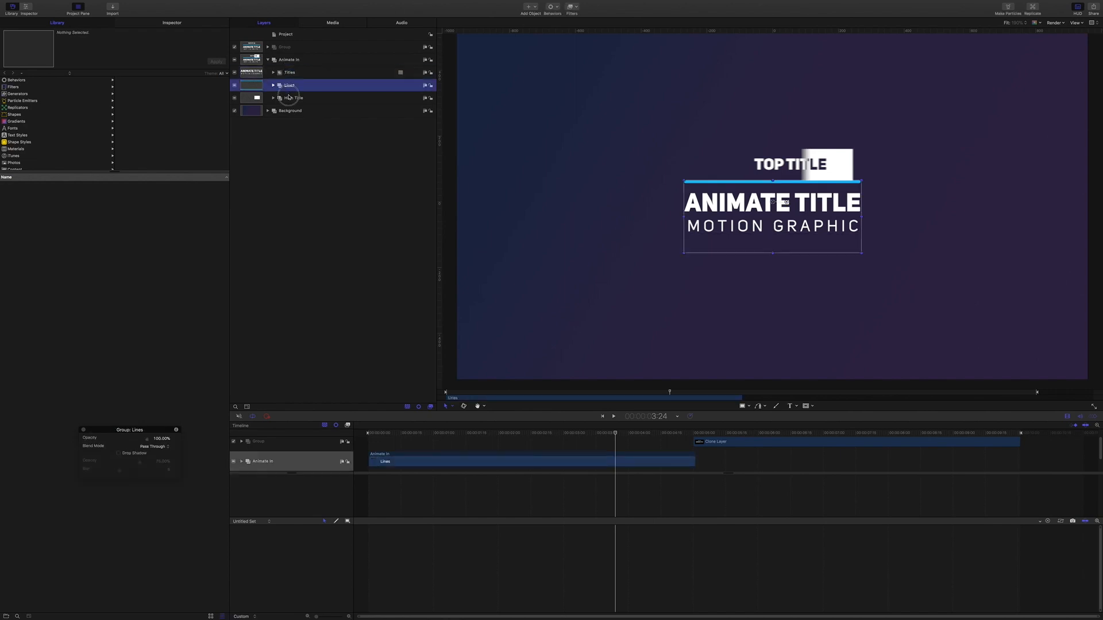
click(288, 100)
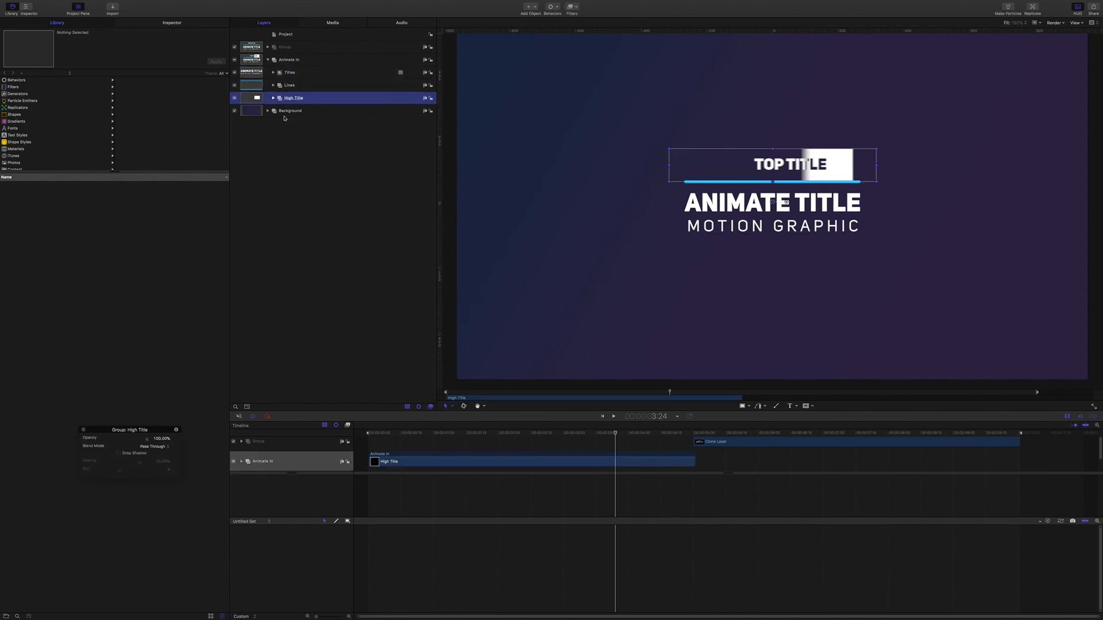
click(291, 74)
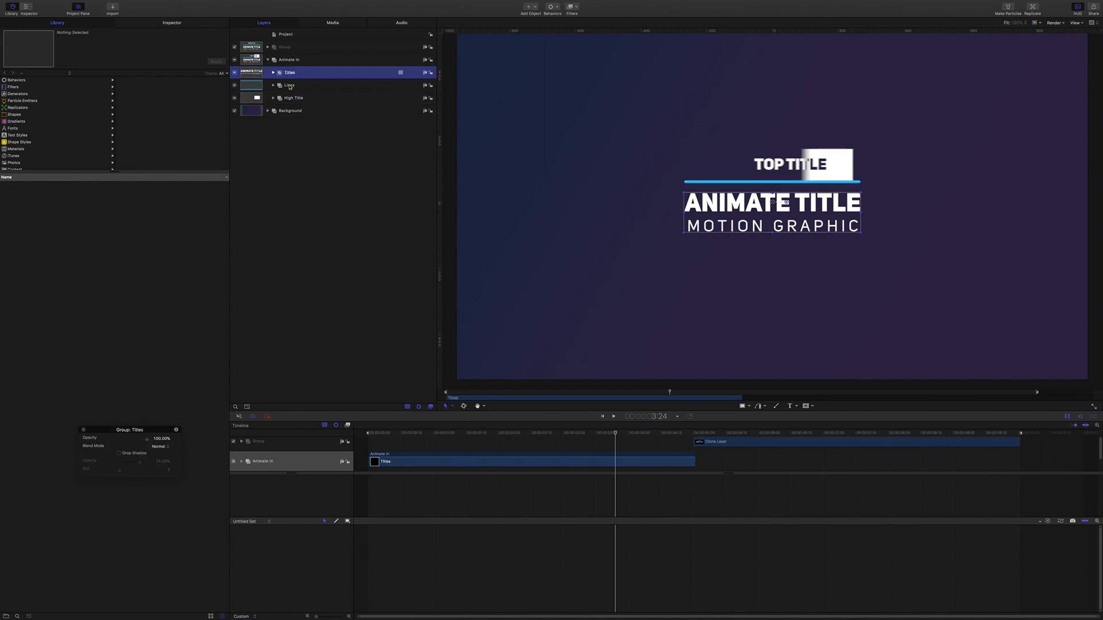
click(290, 88)
click(291, 98)
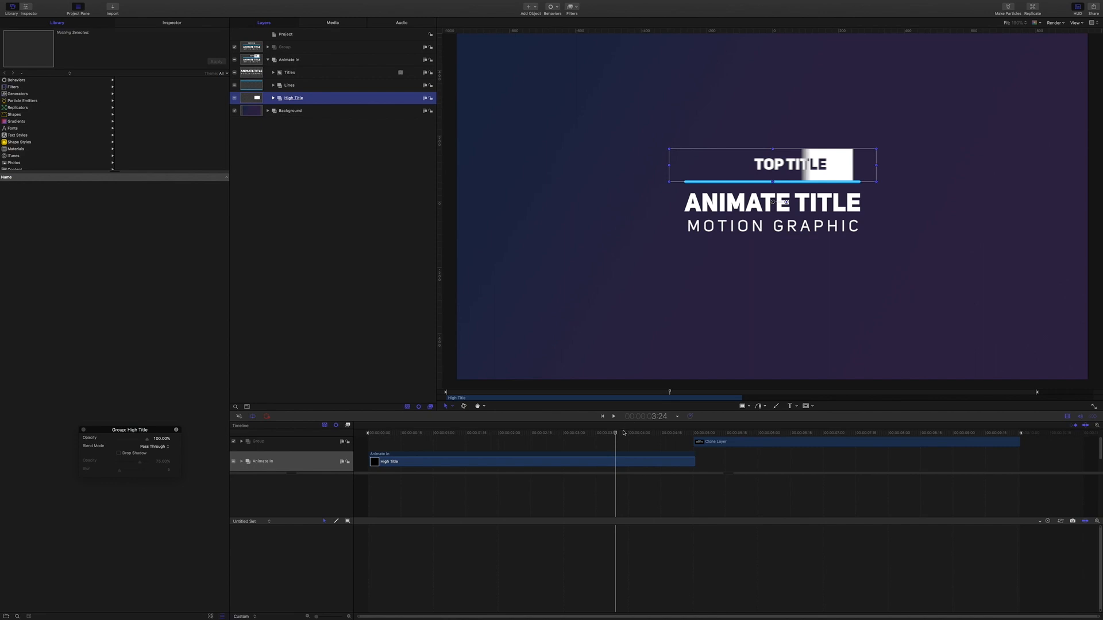
drag(616, 433, 722, 442)
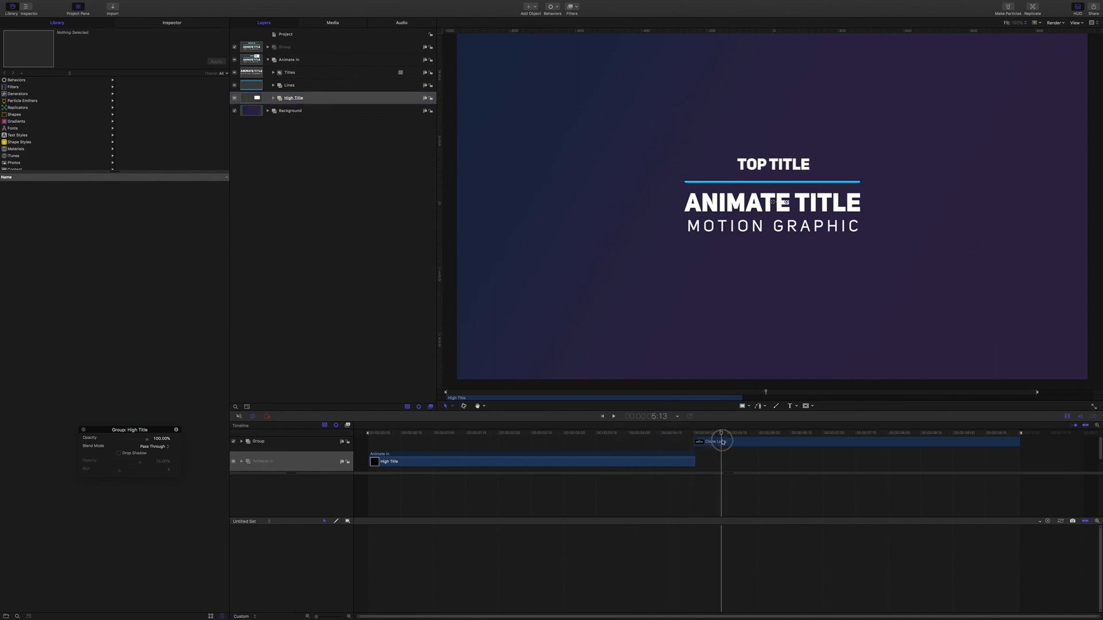
click(282, 48)
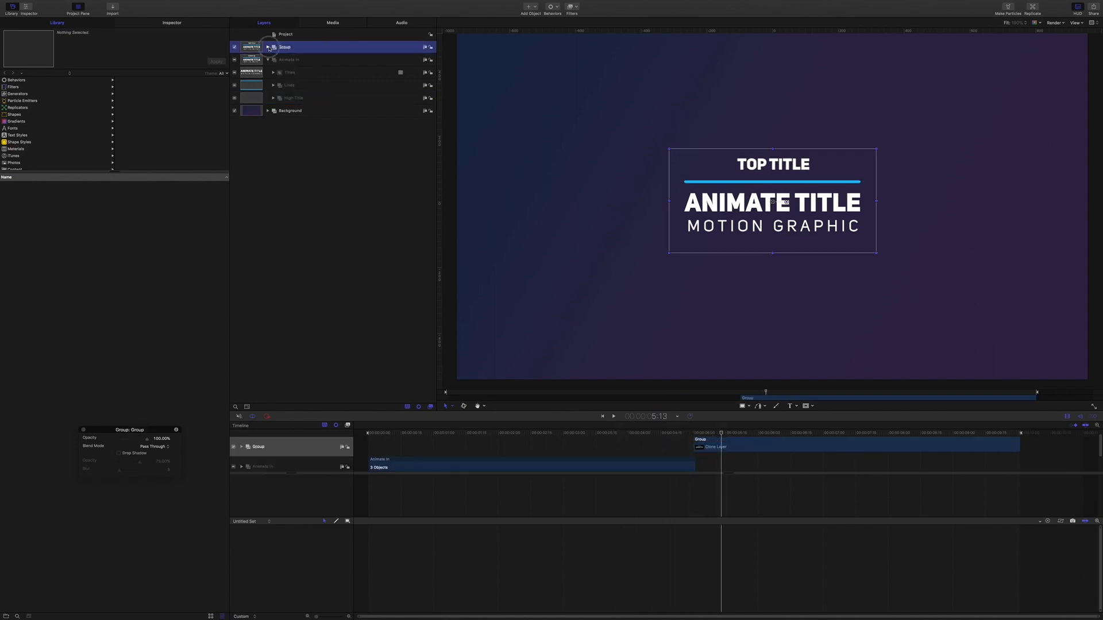
click(267, 47)
drag(722, 434, 692, 408)
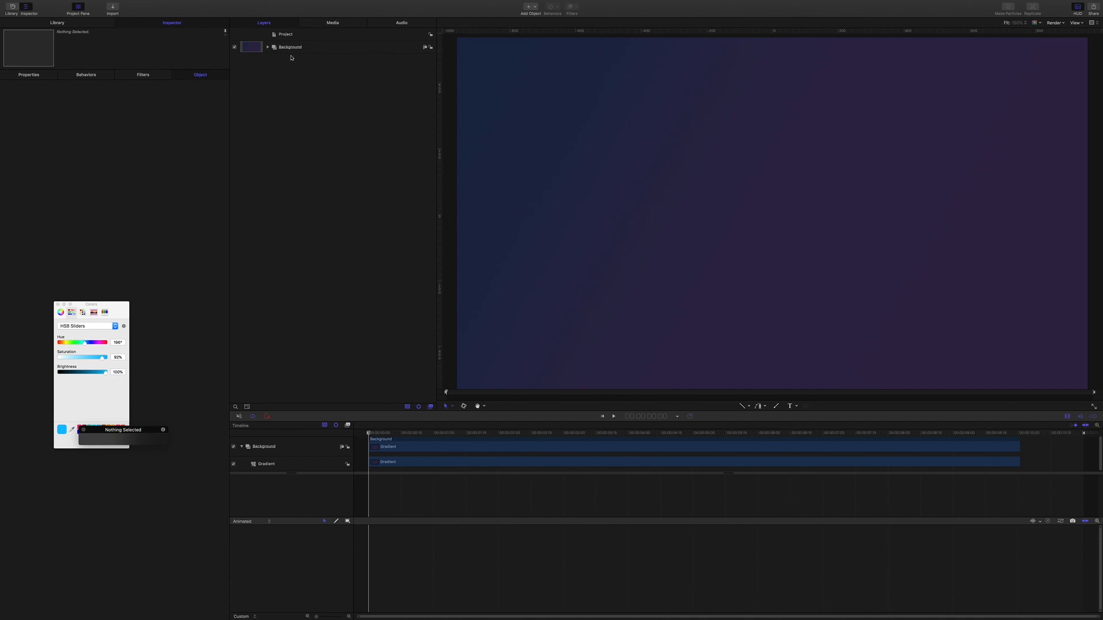
Step: Examine the contents of the Background group
click(284, 47)
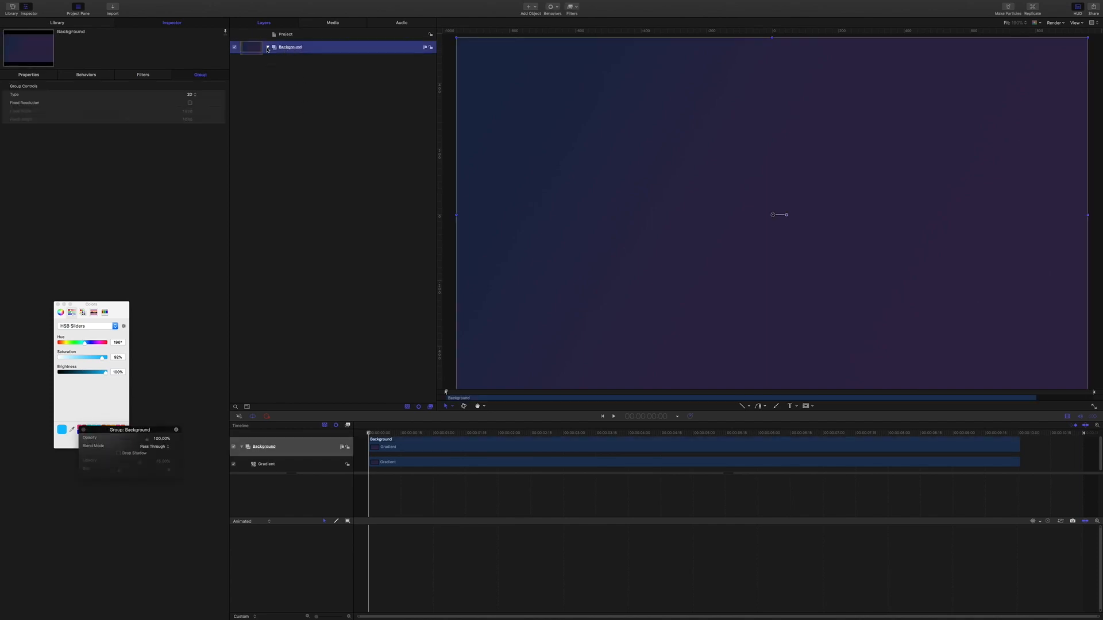
click(268, 47)
click(268, 46)
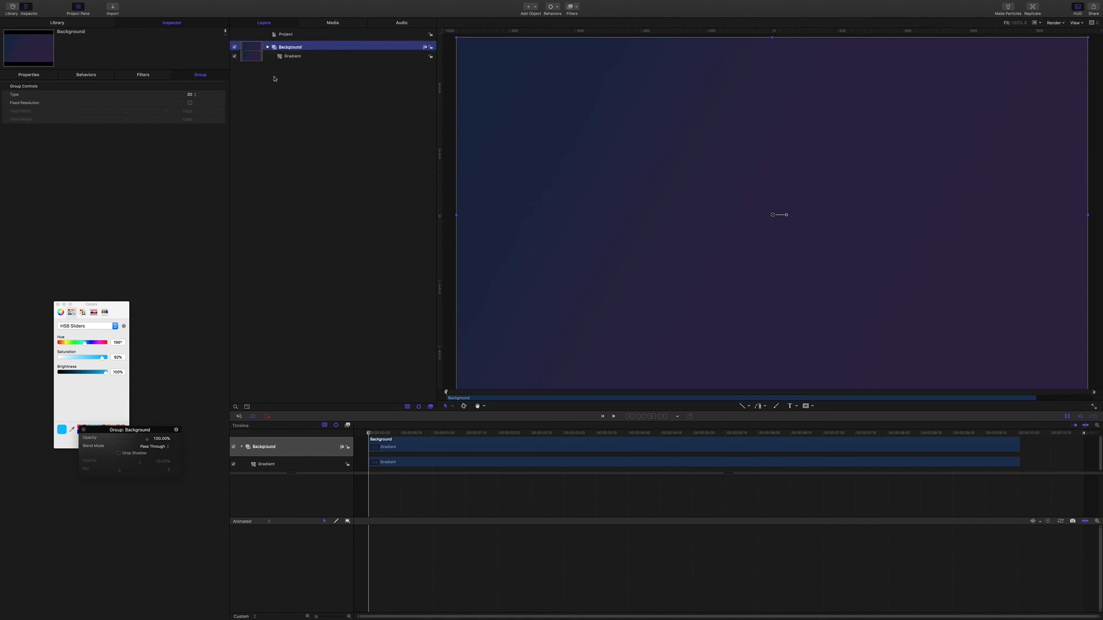
click(311, 140)
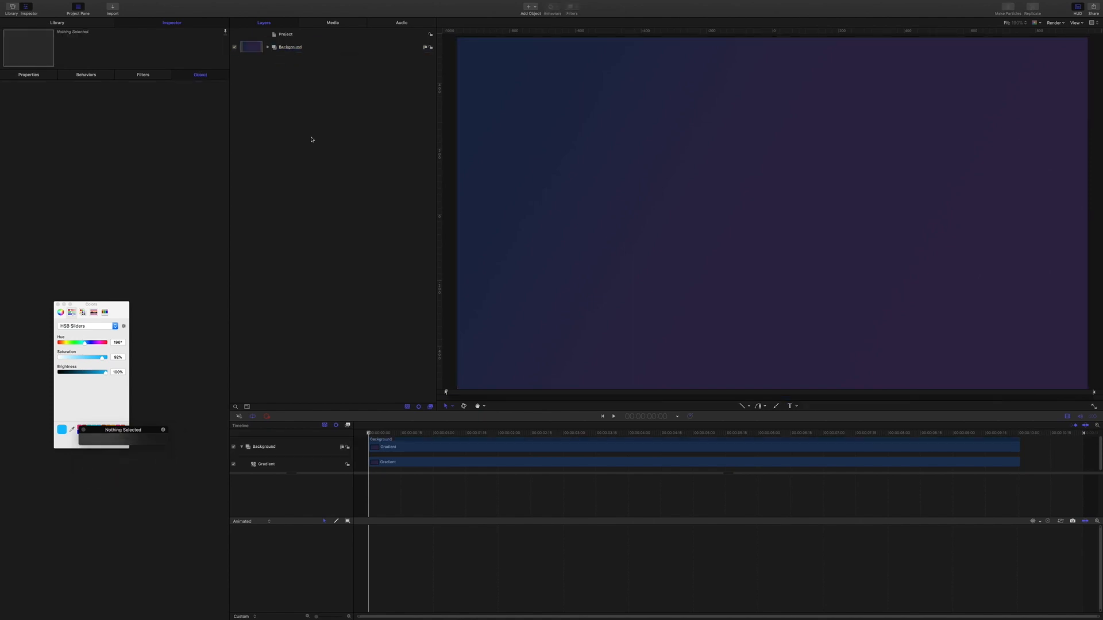
Step: Create a new group named Lines and draw a horizontal line about 570 px long in it, just below the canvas centre
key(super+shift+n)
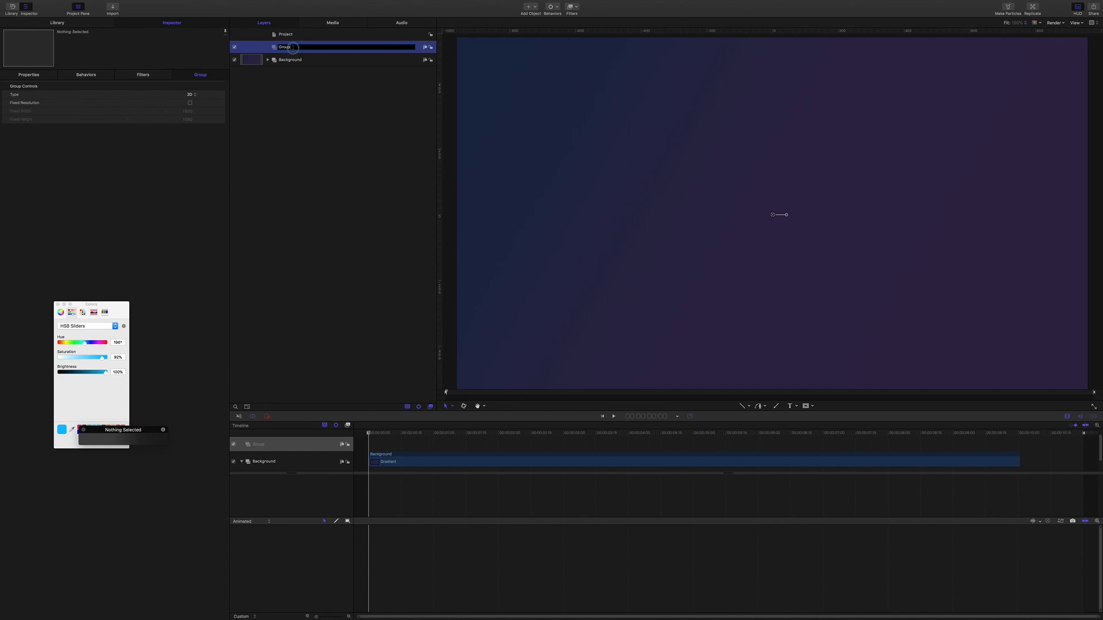
key(Return)
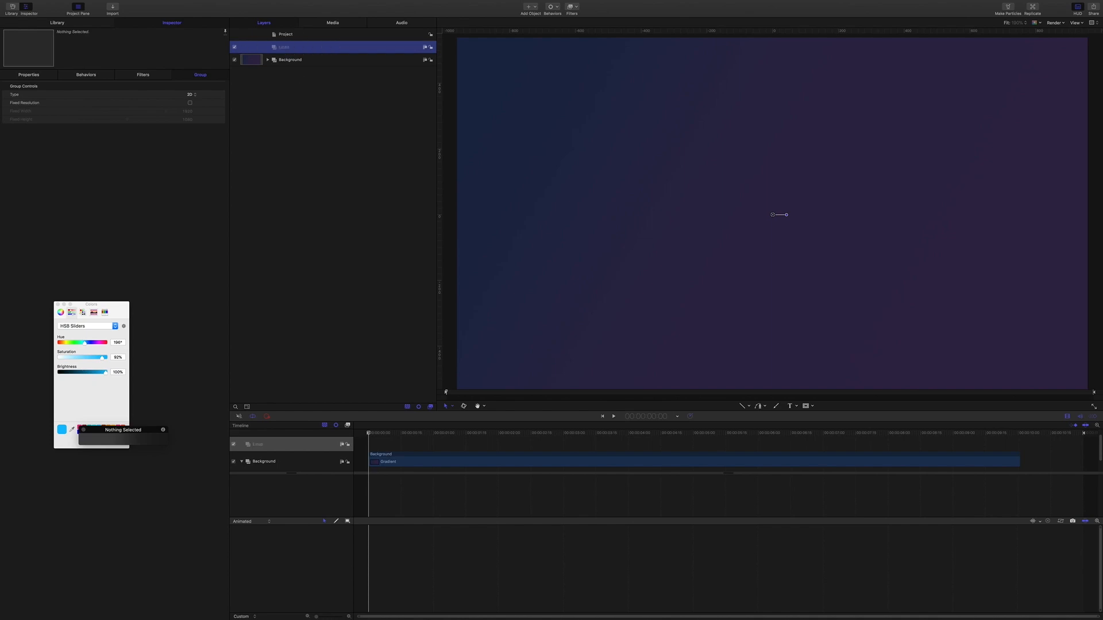
click(742, 406)
drag(685, 229, 872, 230)
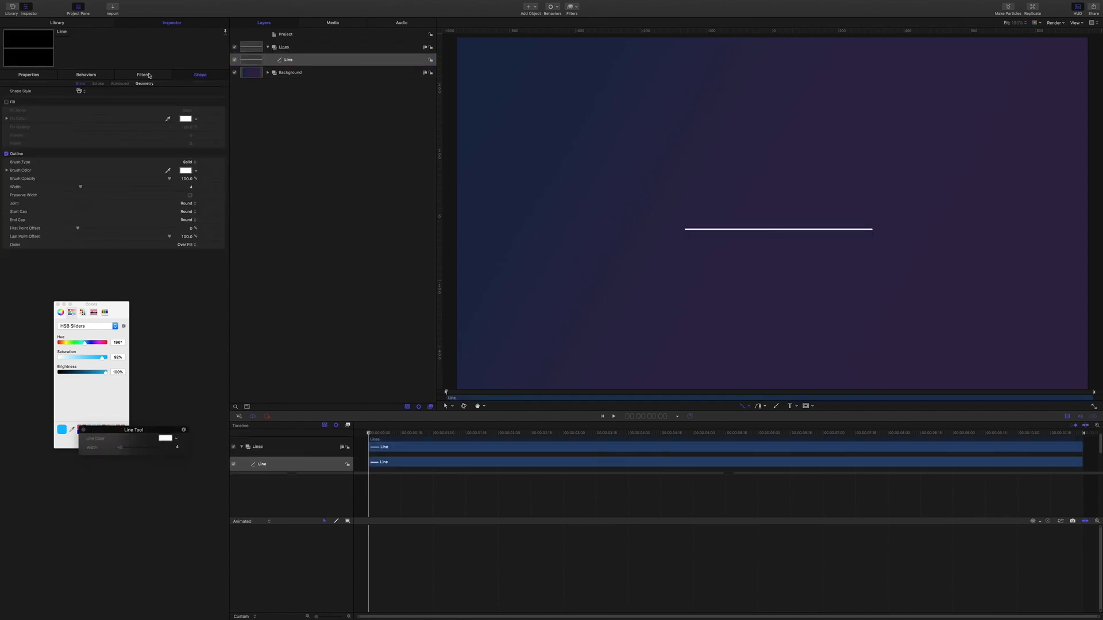
Step: Set the X coordinates of the line's two control points to -265 and 265
click(144, 84)
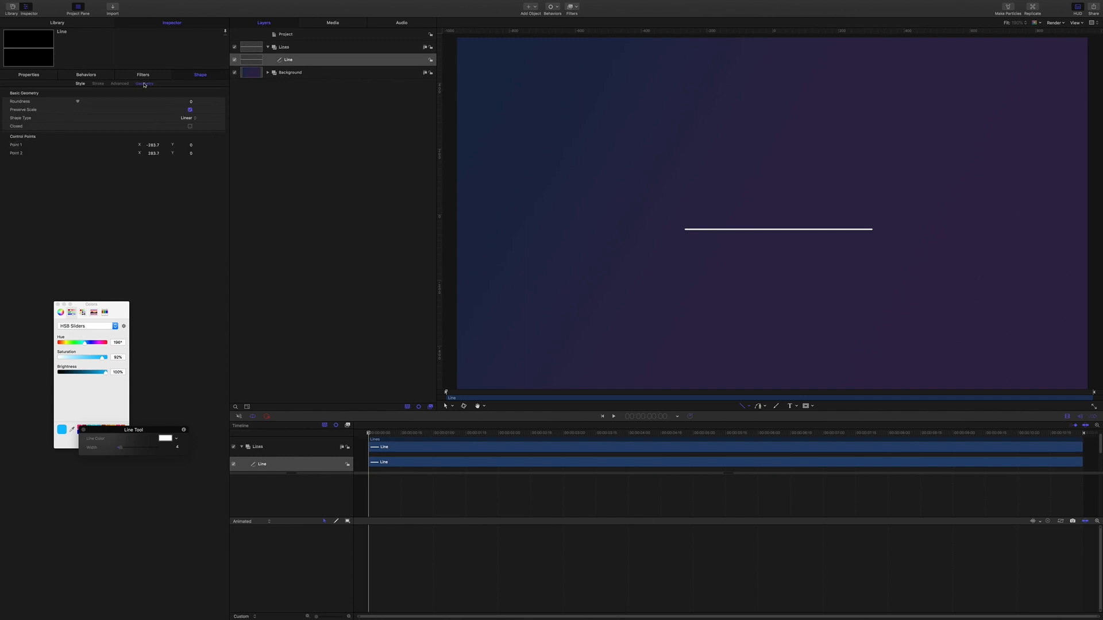
click(149, 145)
key(Tab)
key(Tab)
text(2)
key(Return)
Step: Position the line at X 0 and Y -150 px
click(27, 75)
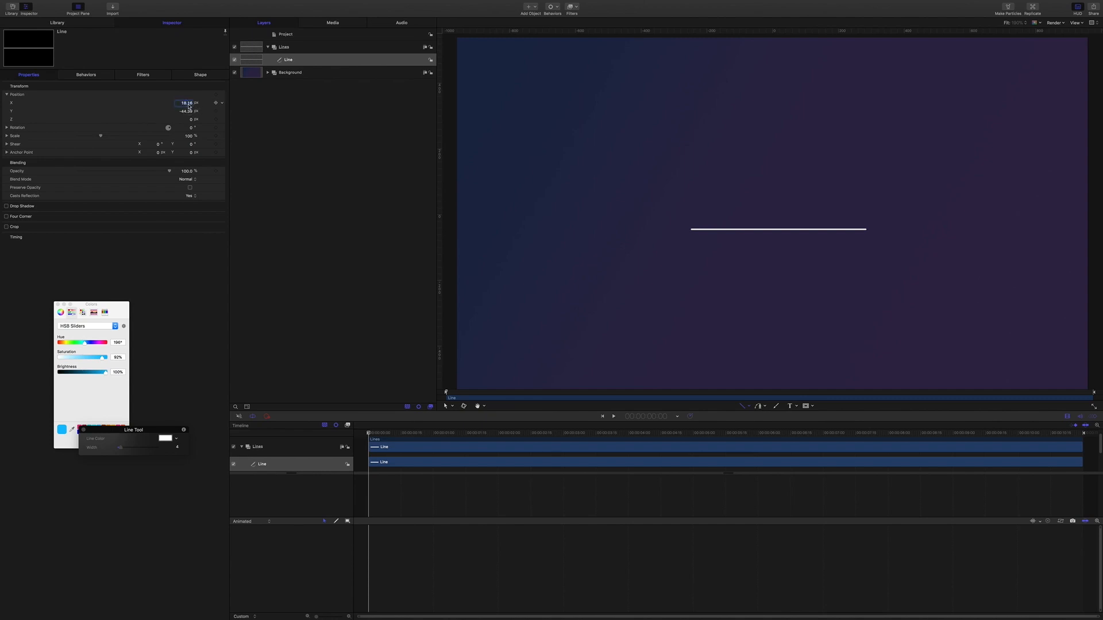
text(0)
text(-)
key(Return)
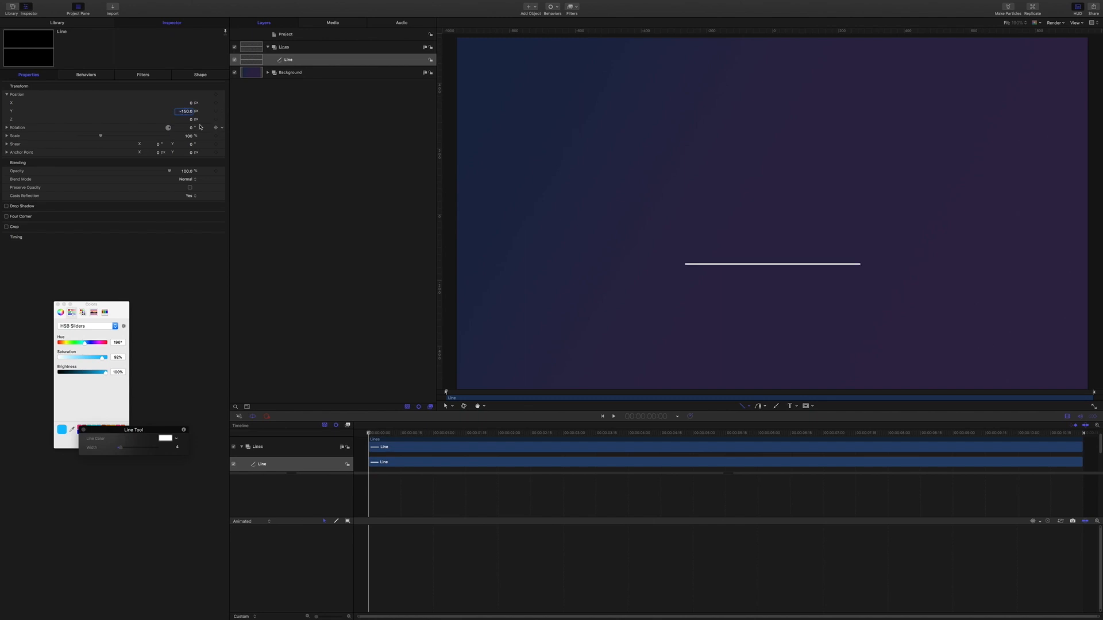
Step: Set the line's outline width to 10 and its brush color to bright blue
click(200, 75)
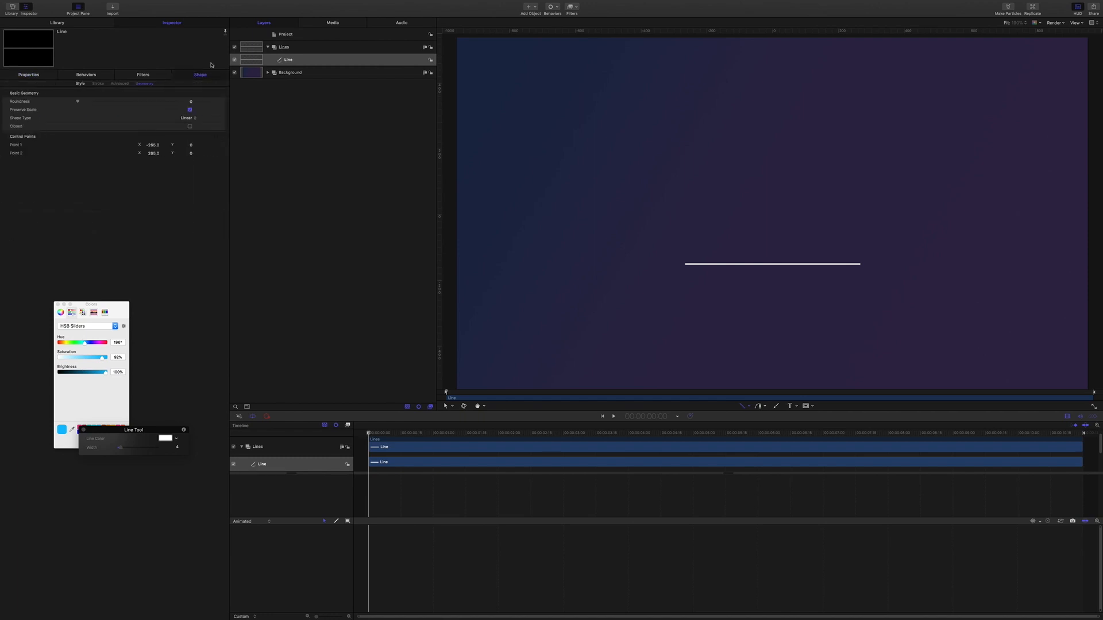
click(80, 84)
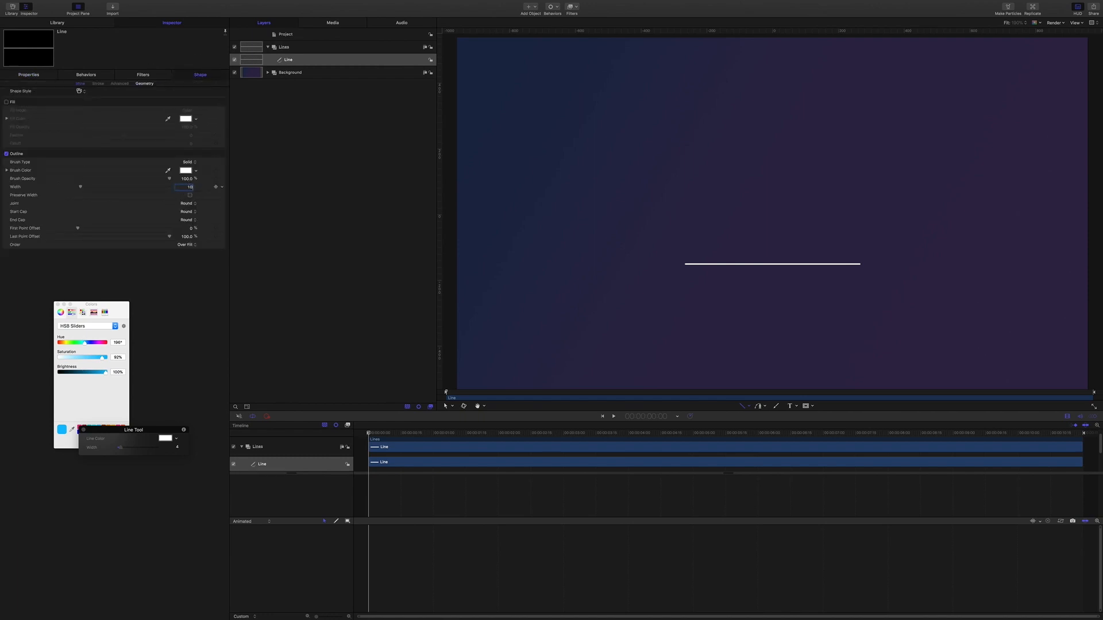
key(Return)
click(187, 171)
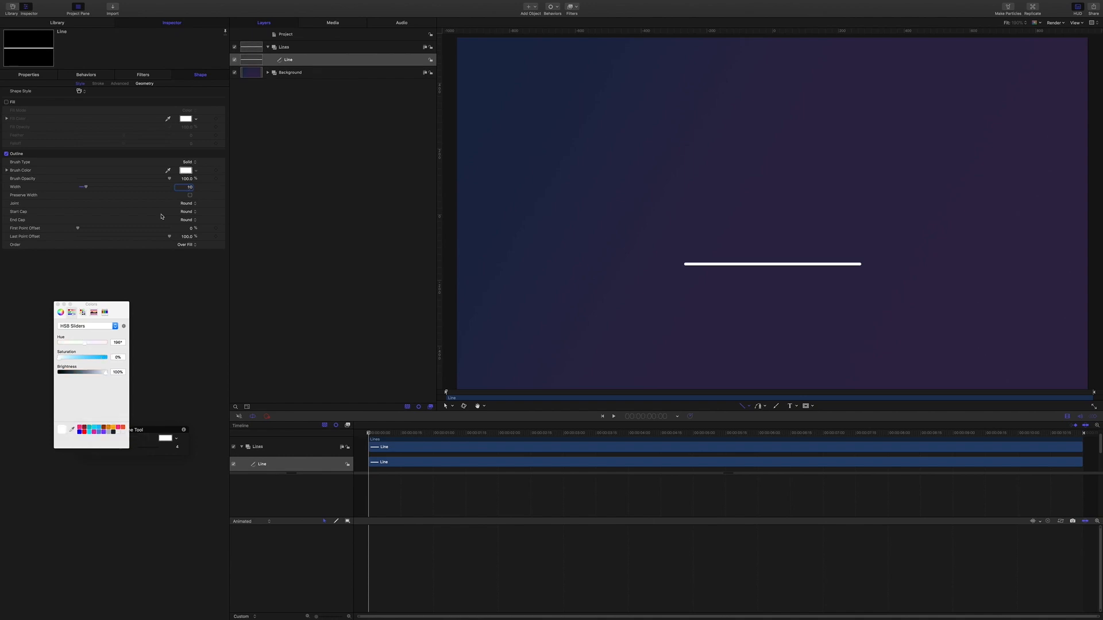
click(99, 430)
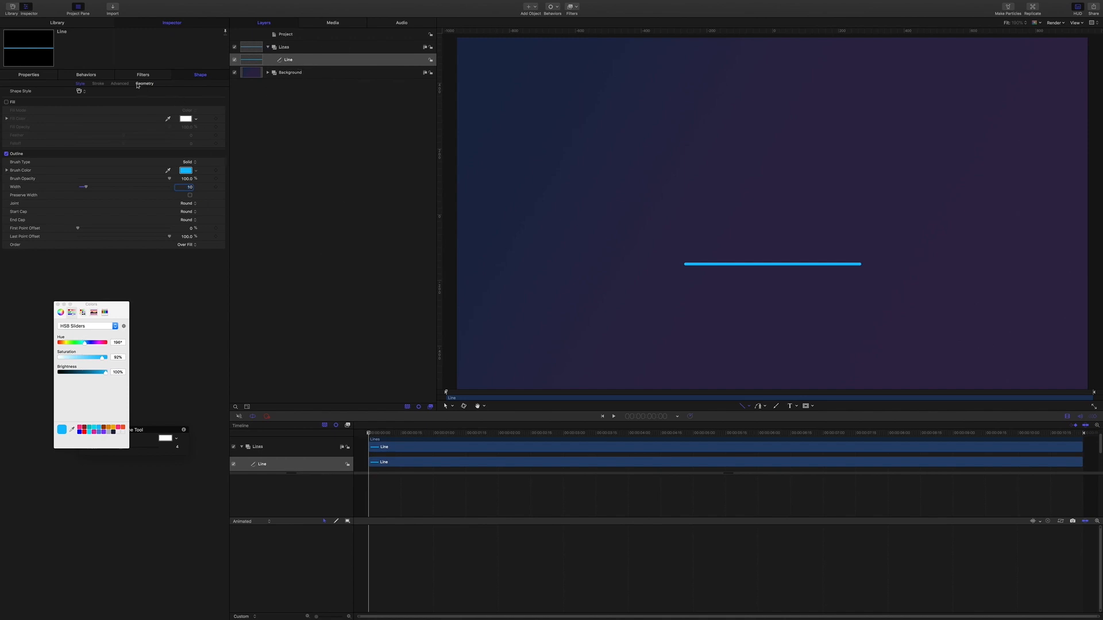
Step: Keyframe the line's First Point Offset and Last Point Offset at 50% on the first frame
click(30, 231)
click(216, 229)
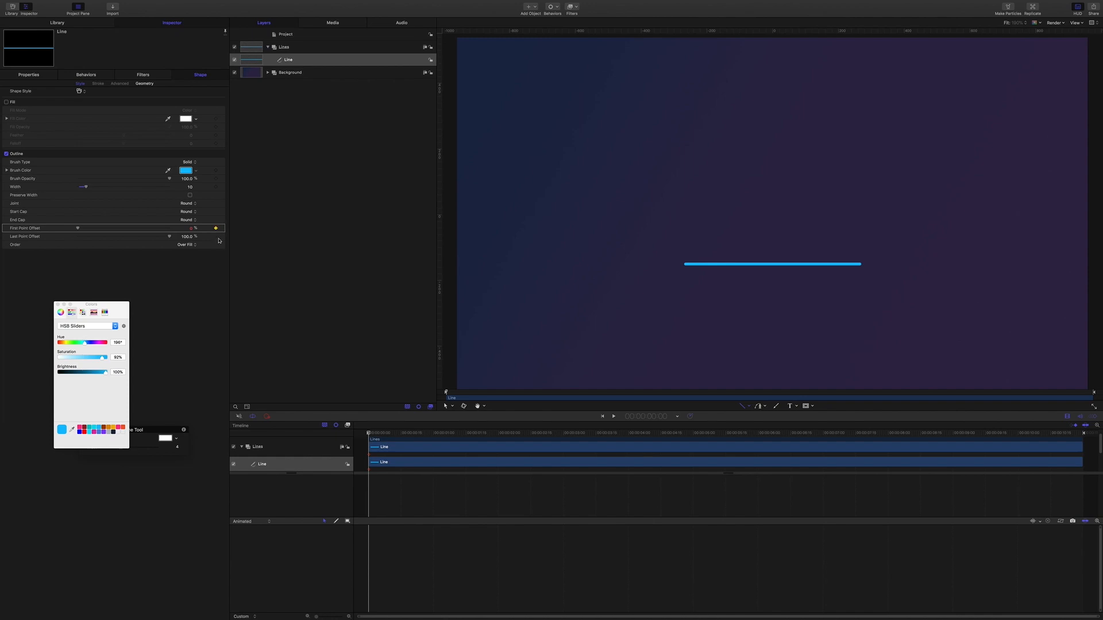
click(216, 237)
key(Return)
click(190, 237)
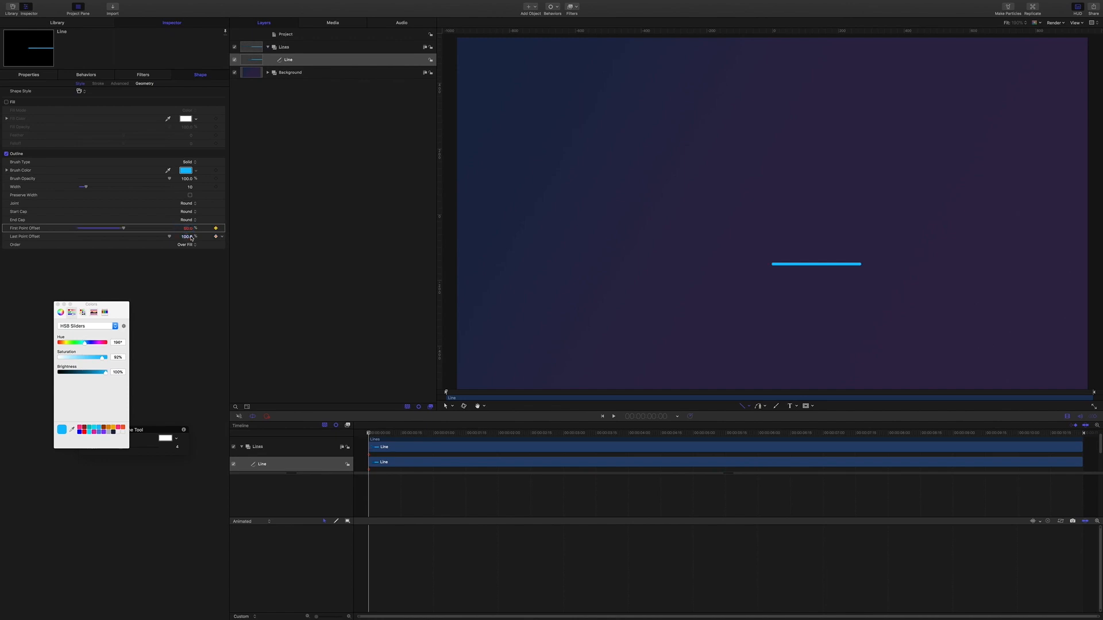
text(50)
key(Return)
Step: At timecode 1:05, keyframe the line's First Point Offset at 0% and Last Point Offset at 100%
click(661, 417)
text(1)
text(5)
key(Return)
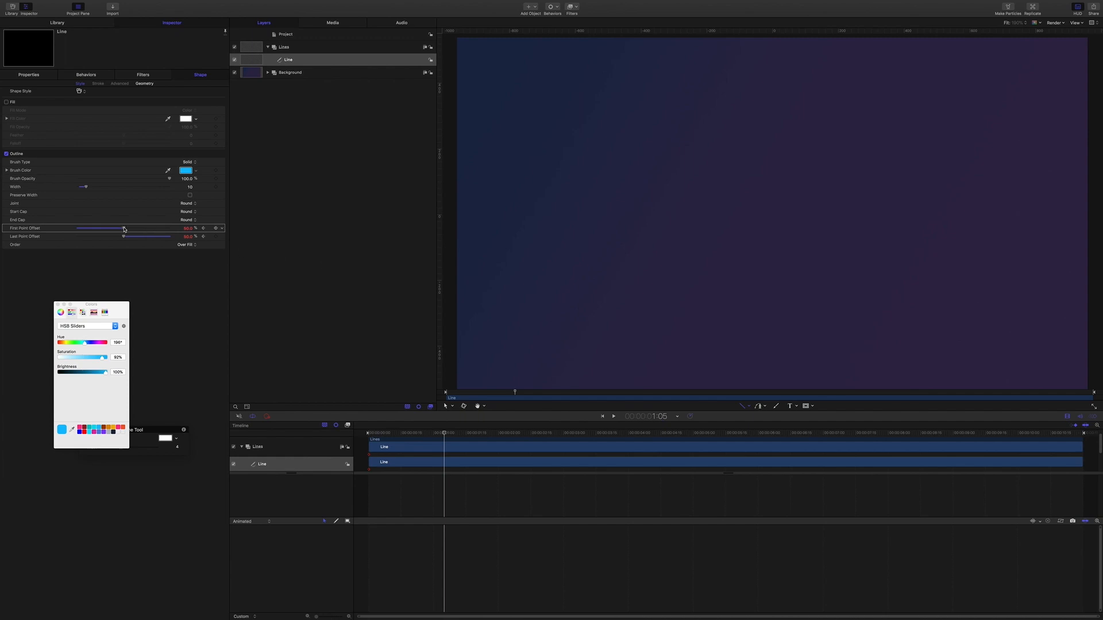
drag(124, 229, 60, 228)
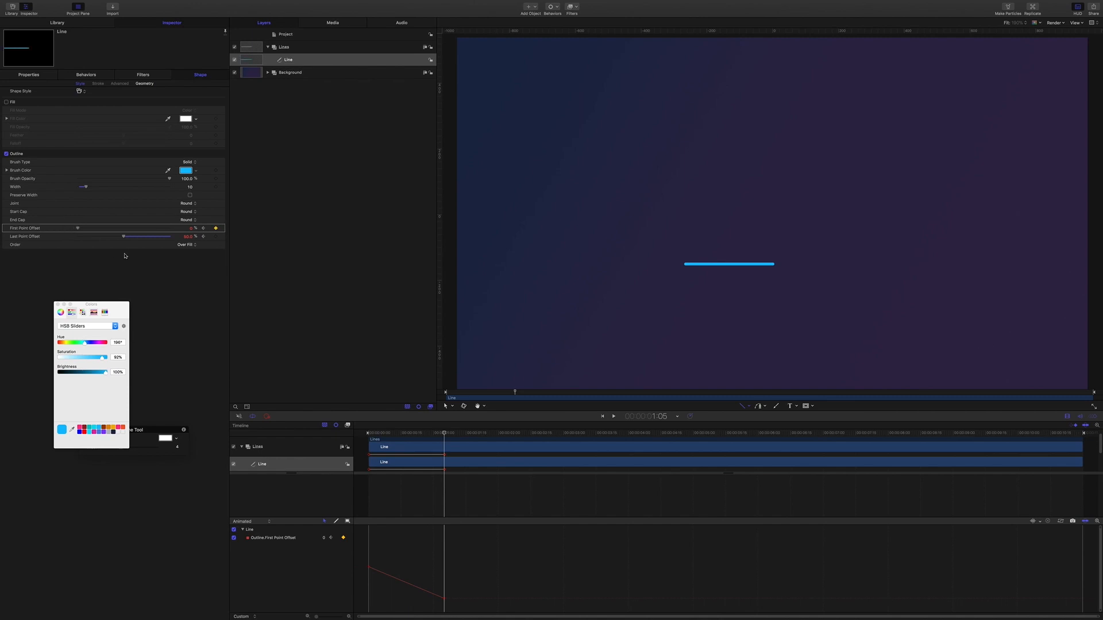
drag(125, 237, 212, 233)
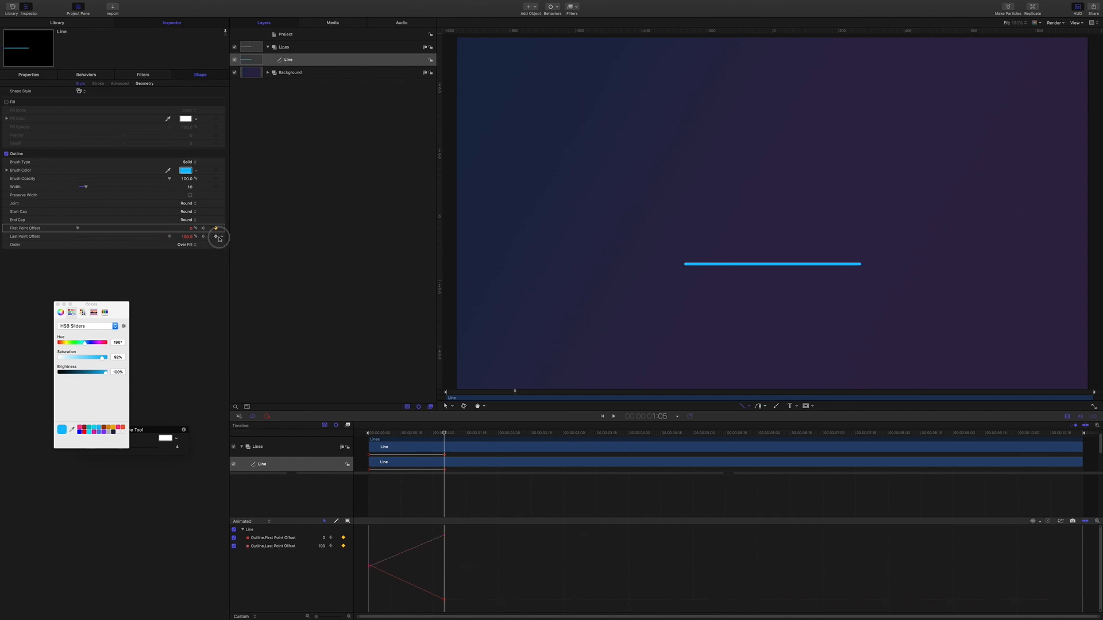
Step: Rename the line layer as Leader
double_click(296, 61)
text(L)
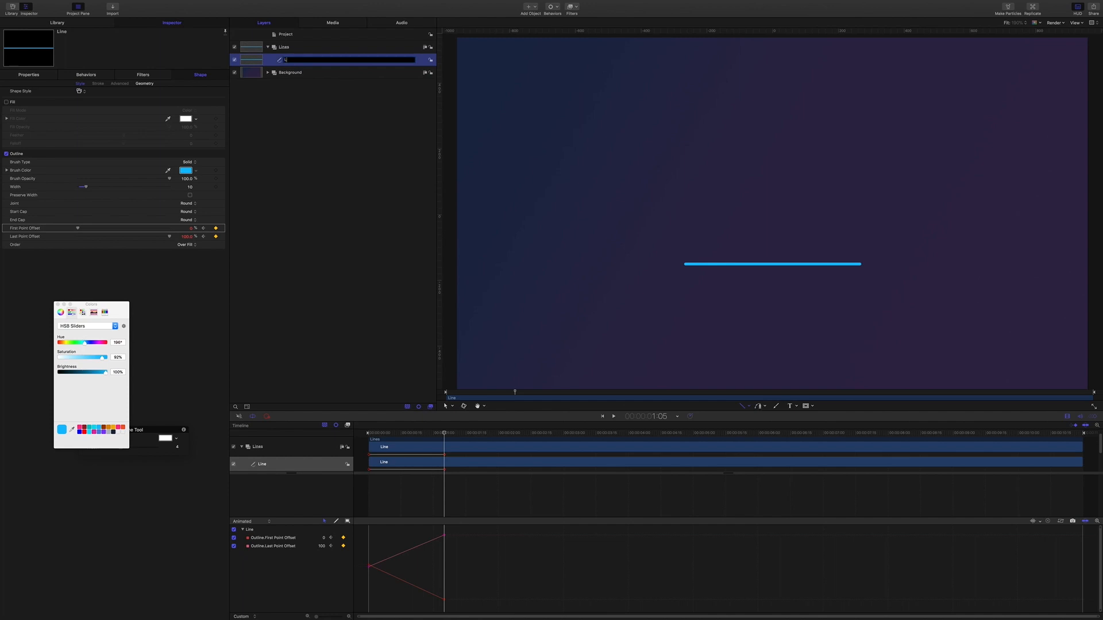
text(eader)
key(Return)
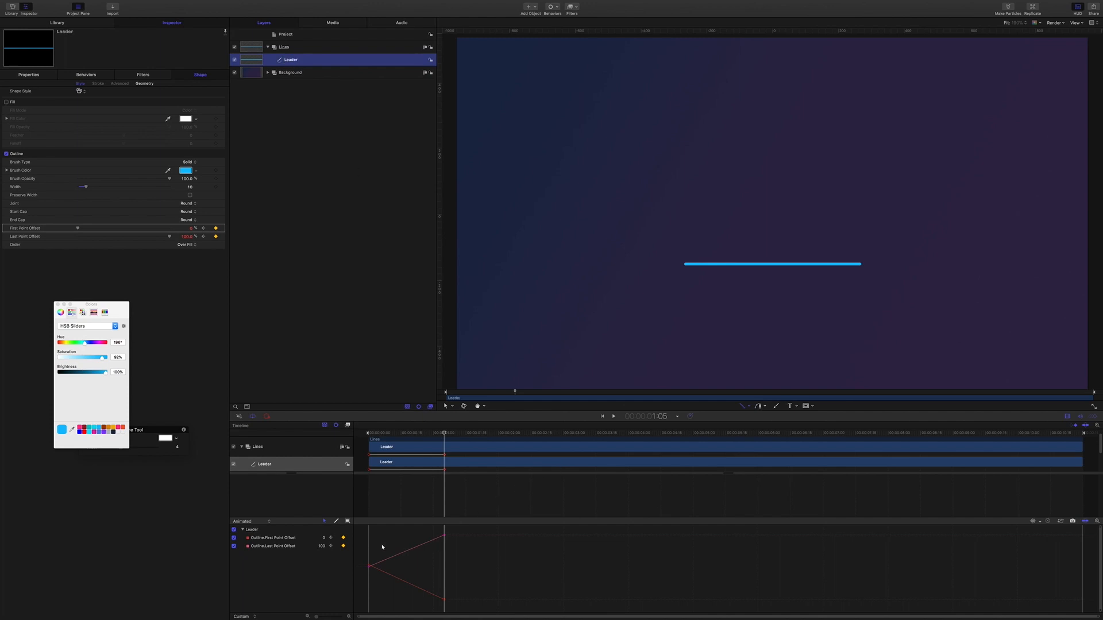
Step: Change the interpolation of all the Leader line's offset keyframes to Bezier, and return the playhead to the start
drag(363, 532, 481, 609)
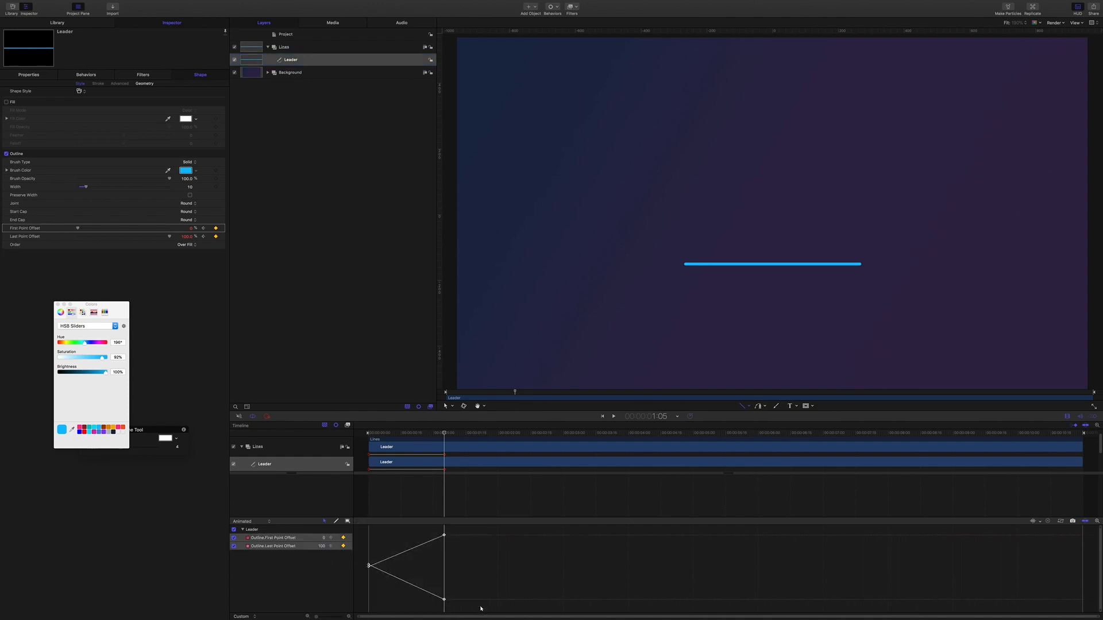
right_click(444, 537)
mouse_move(468, 597)
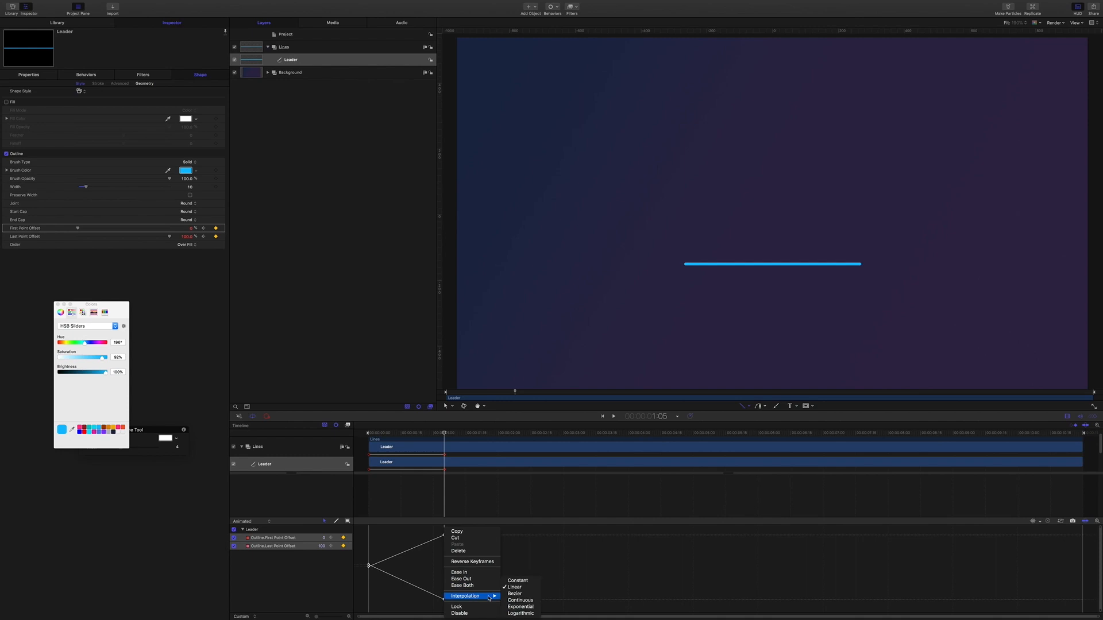
click(514, 595)
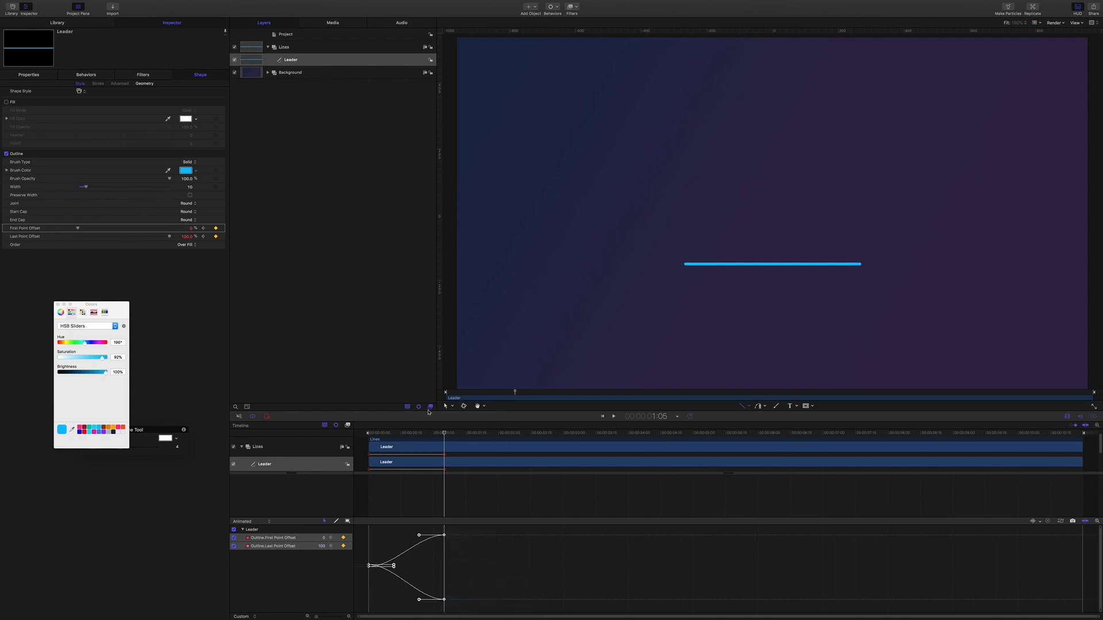
key(Home)
click(347, 320)
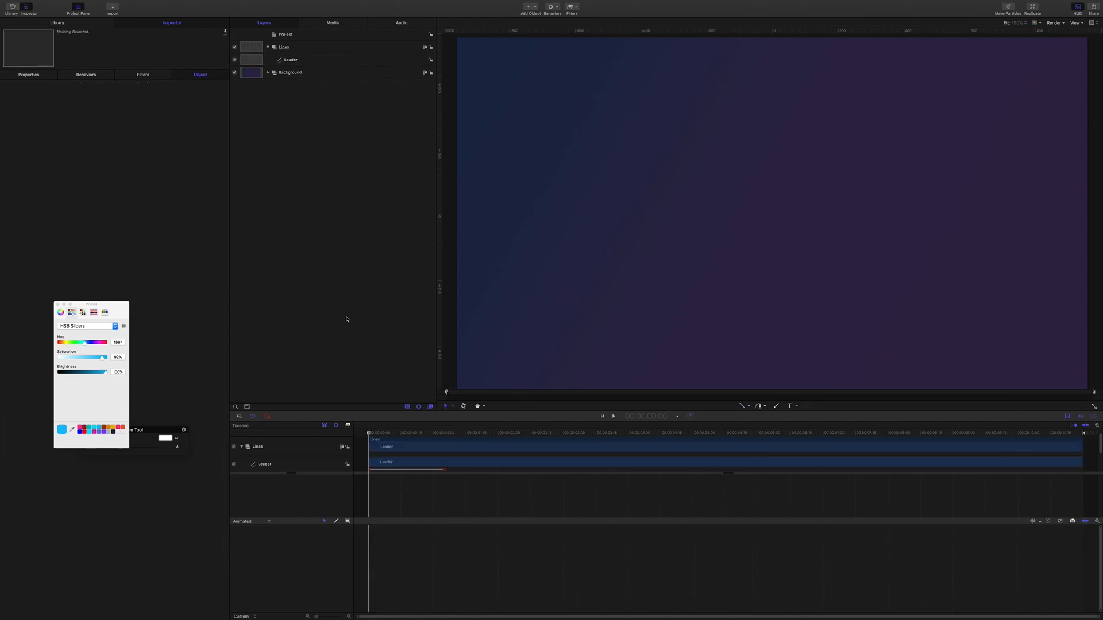
Step: Play back the Leader line's growth animation, and return the playhead near its final offset keyframes
key(space)
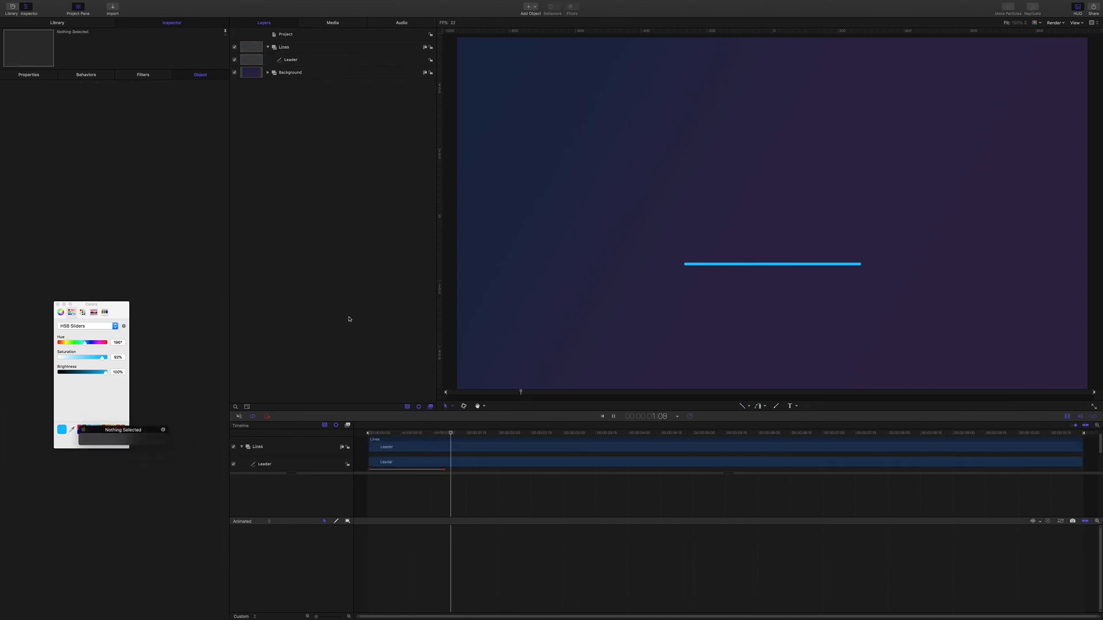
key(space)
drag(487, 435, 447, 436)
Step: Shorten the Bezier handles on the Leader line's final First Point Offset and Last Point Offset keyframes to matching lengths
click(264, 59)
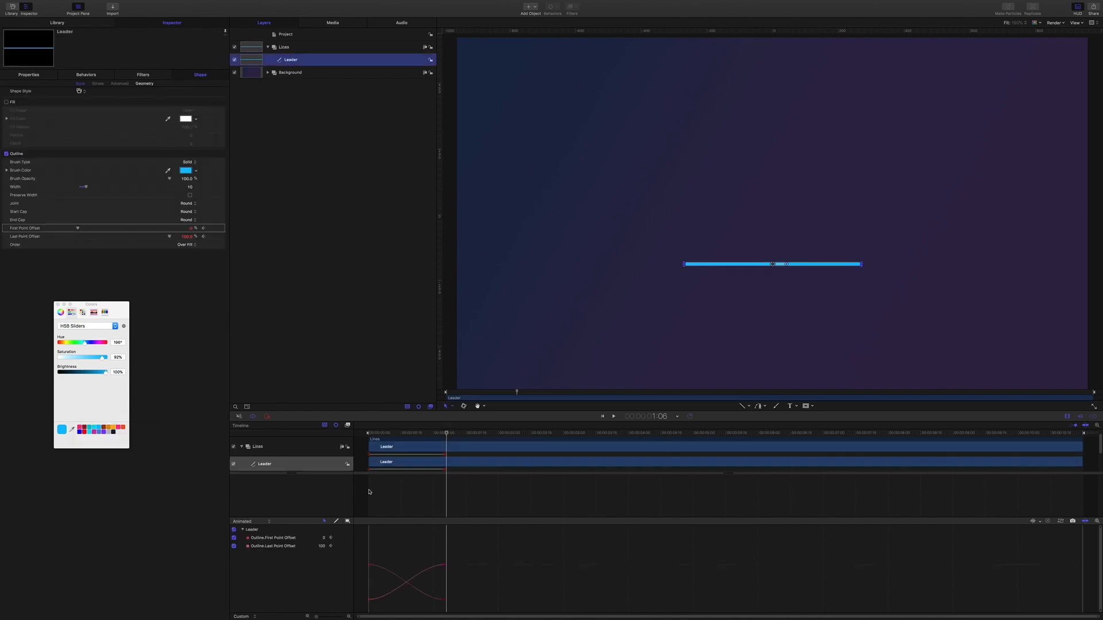
click(444, 566)
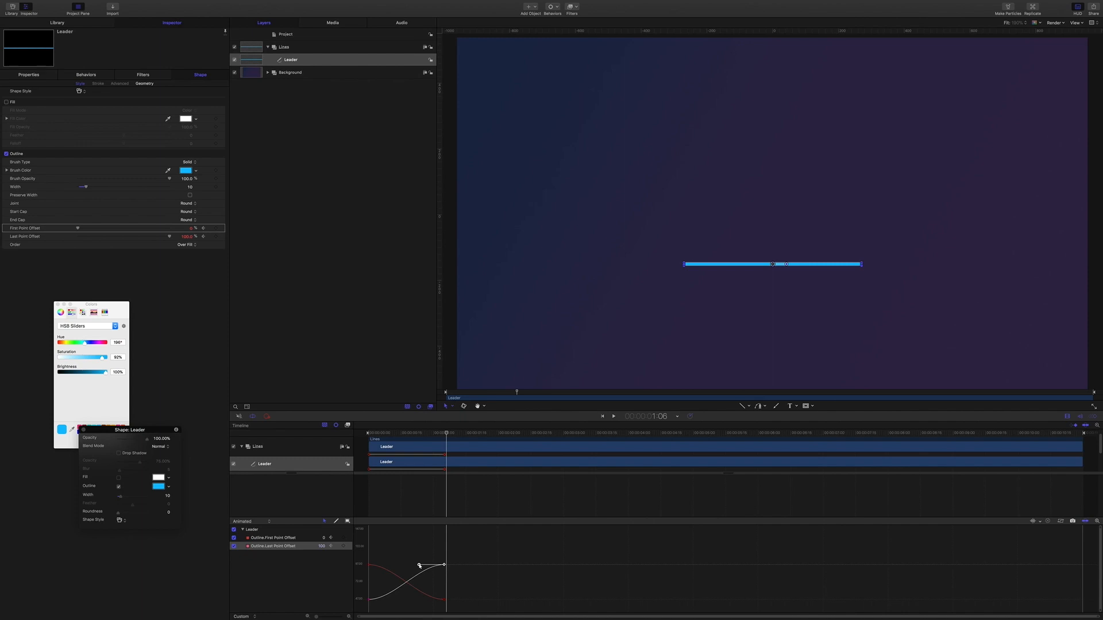
drag(419, 565, 433, 600)
click(444, 599)
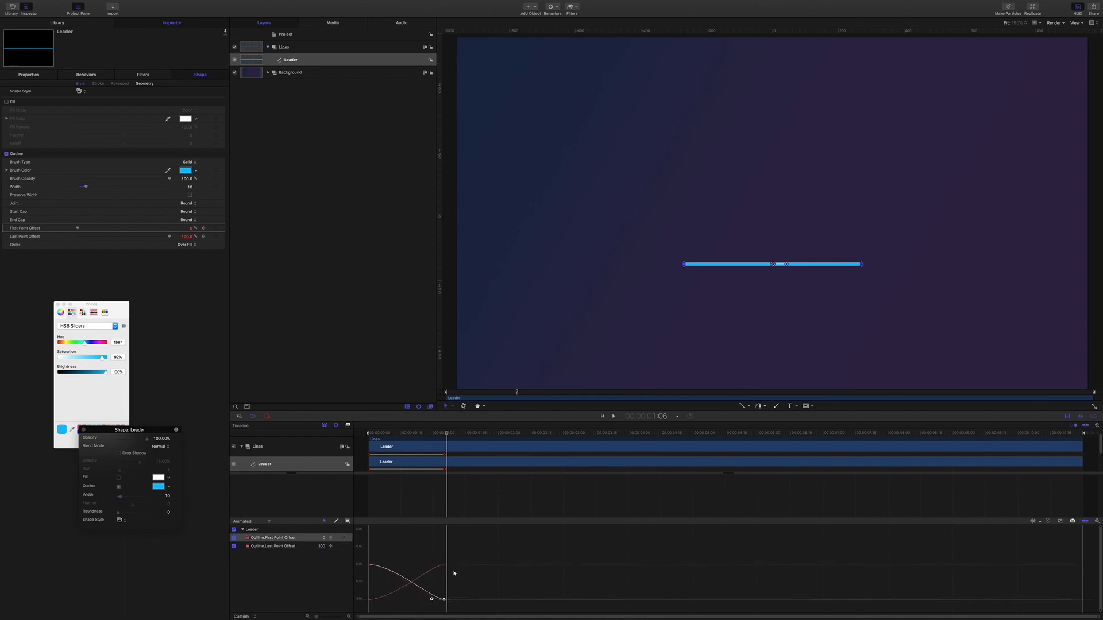
drag(463, 551, 418, 618)
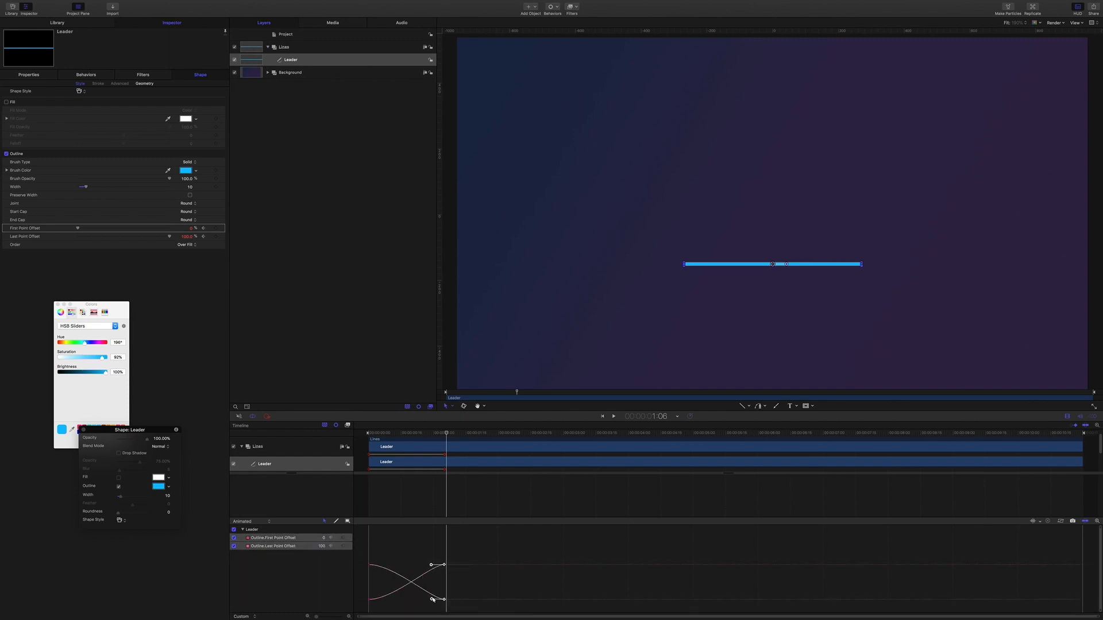
Step: Preview the Leader line's revised easing from the first frame, and leave the playhead at frame 29
drag(447, 433, 320, 320)
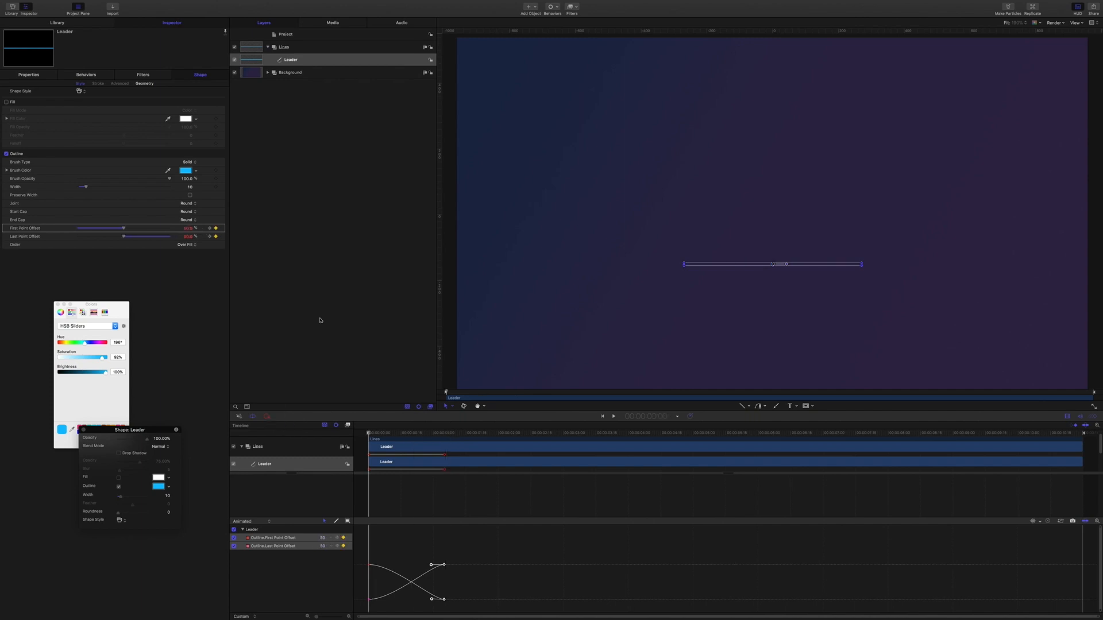
key(space)
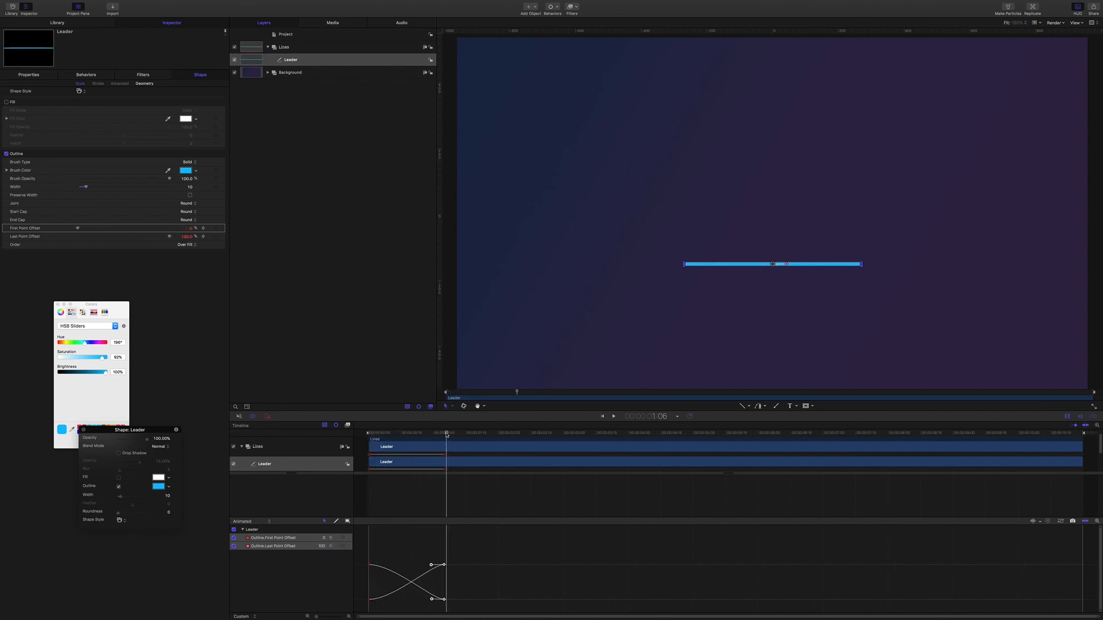
drag(447, 433, 431, 434)
click(402, 288)
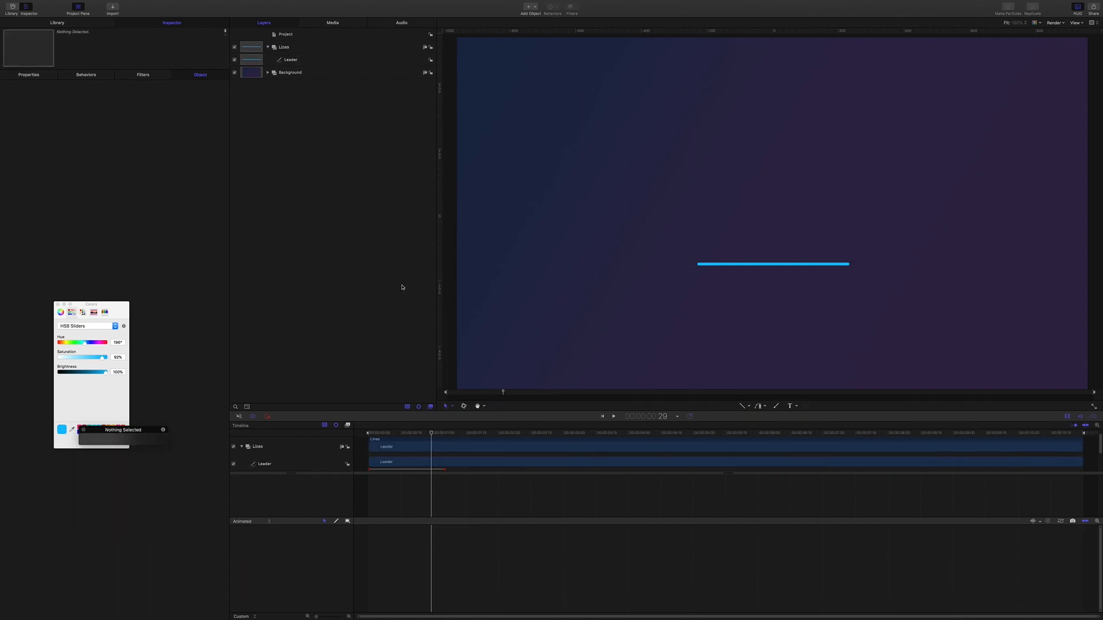
Step: Duplicate the Leader line and rename the copy as Mask
click(292, 62)
key(super+d)
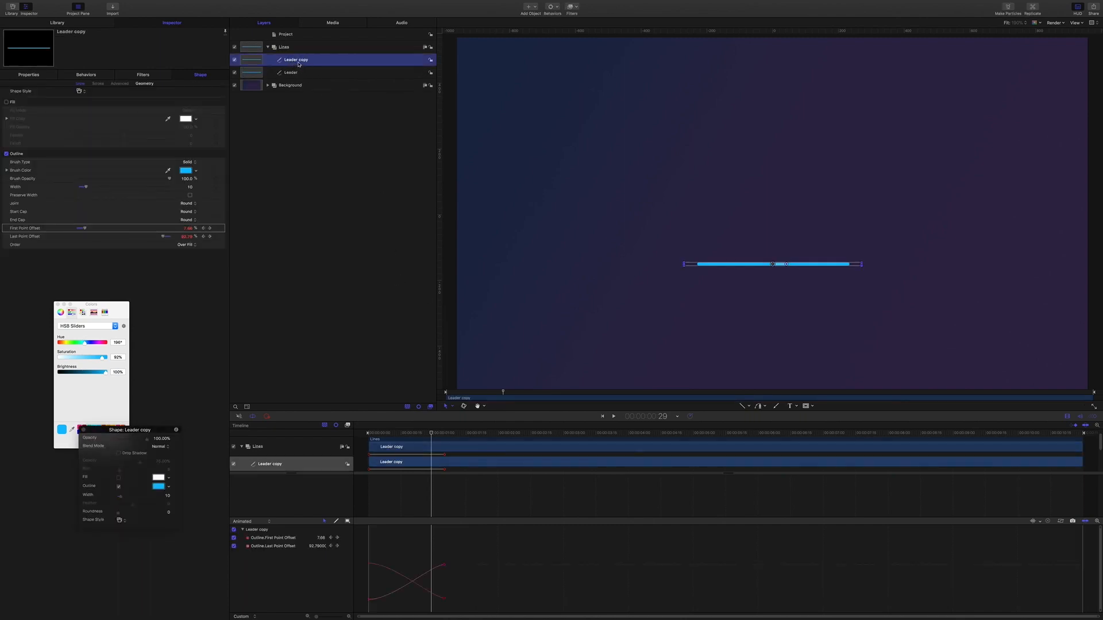
double_click(294, 60)
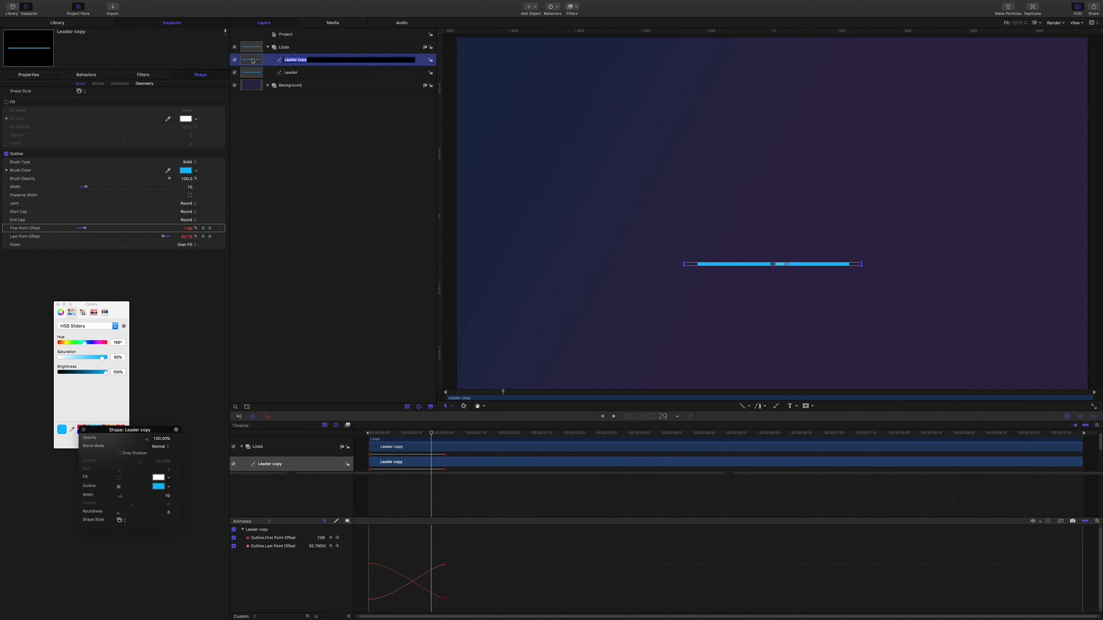
text(Mask)
key(Return)
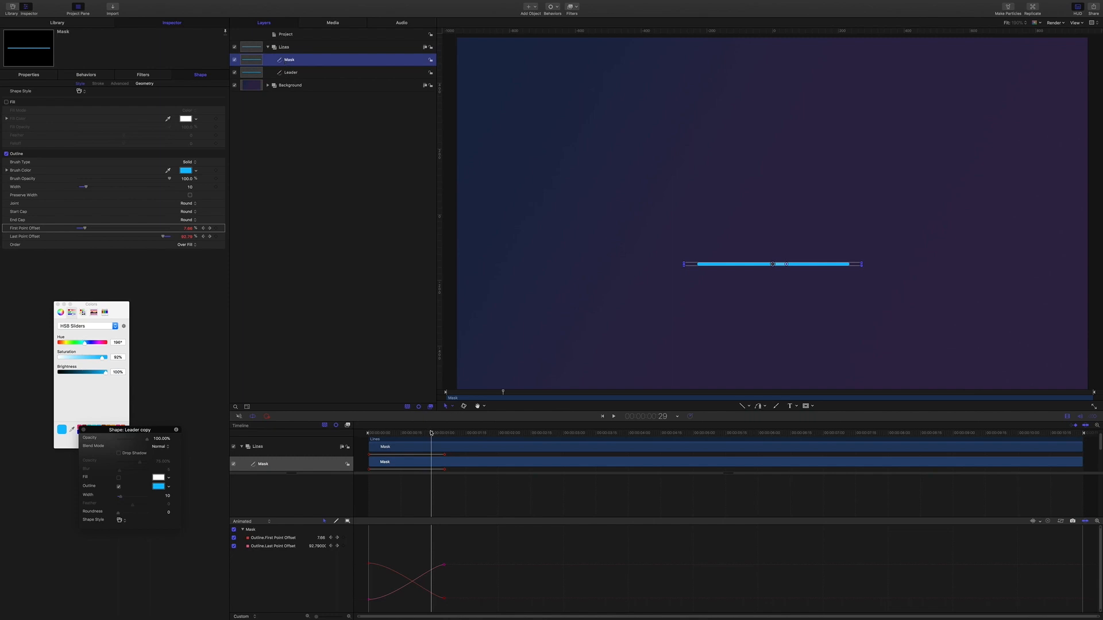
Step: Shift the Mask line in time so that it starts at frame 5
click(648, 416)
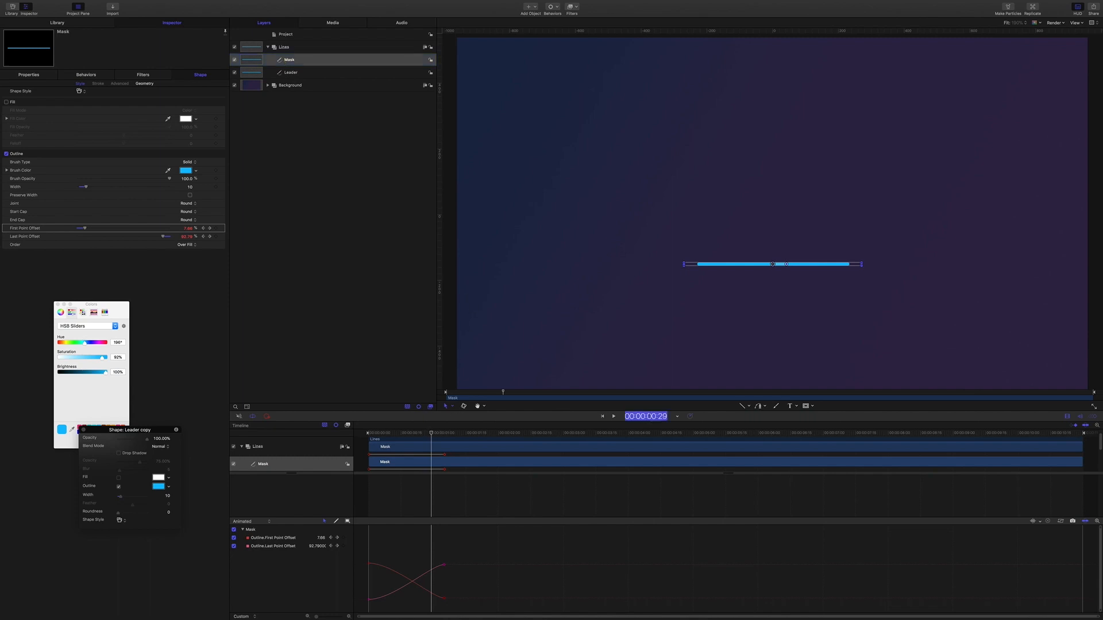
text(05)
key(Return)
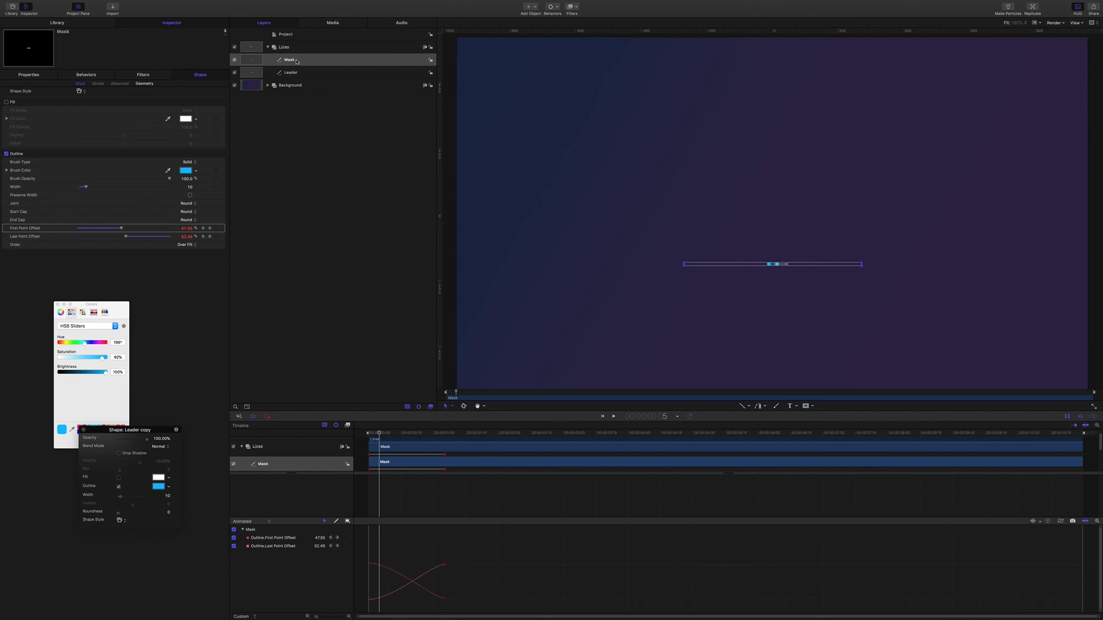
key(shift+[)
Step: Move the Mask line's final First Point Offset and Last Point Offset keyframes to timecode 1:08
click(664, 417)
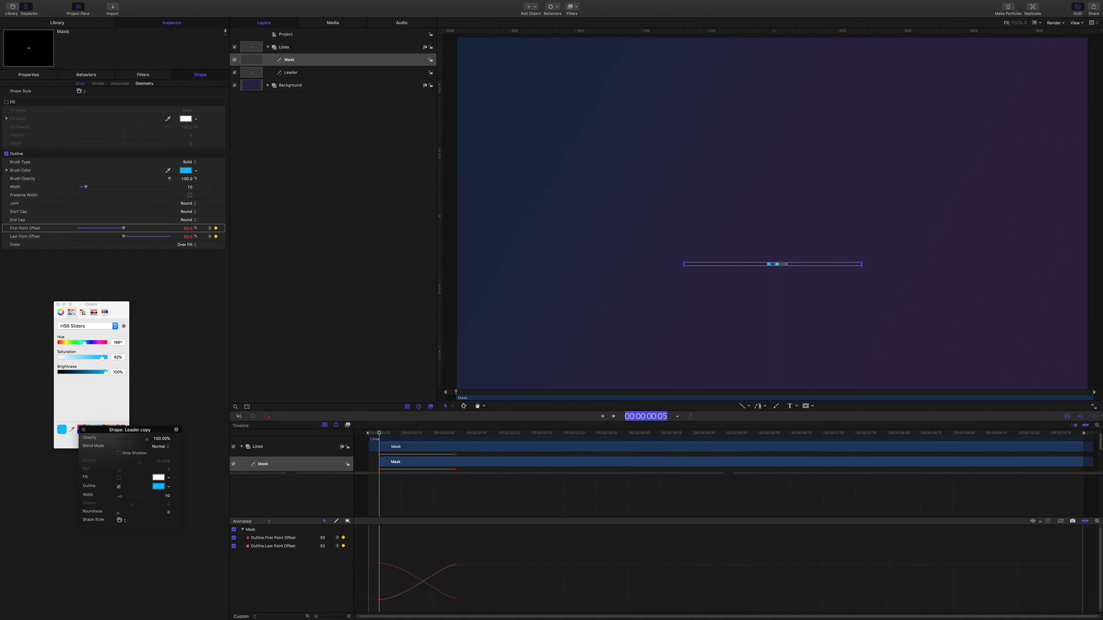
key(BackSpace)
text(108)
key(Return)
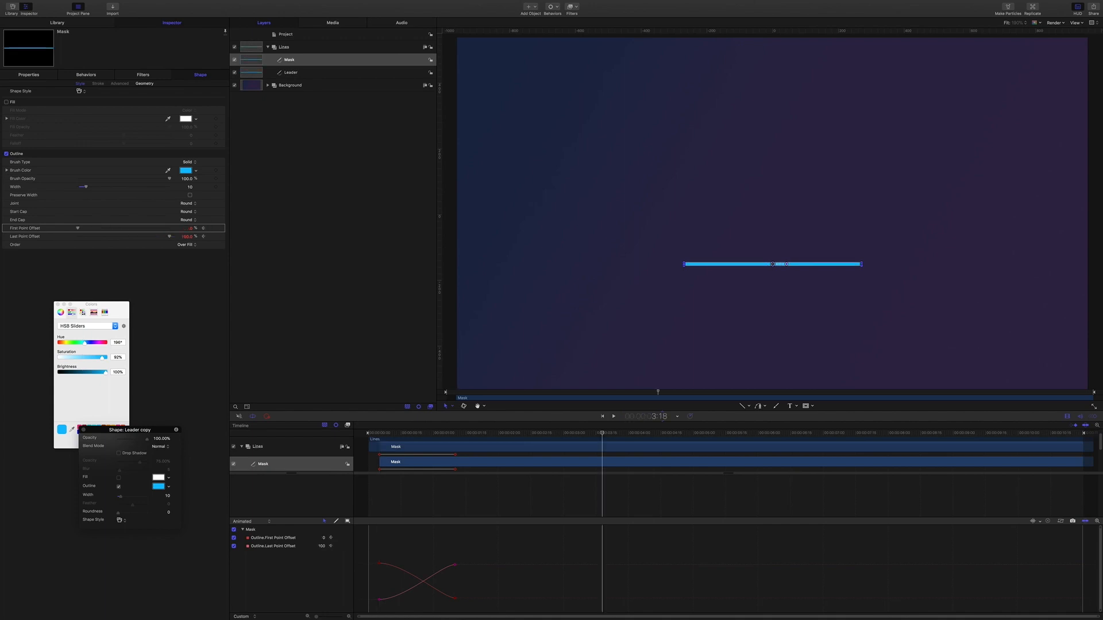
double_click(654, 417)
key(BackSpace)
text(1.08)
key(Return)
click(455, 455)
drag(456, 455, 452, 455)
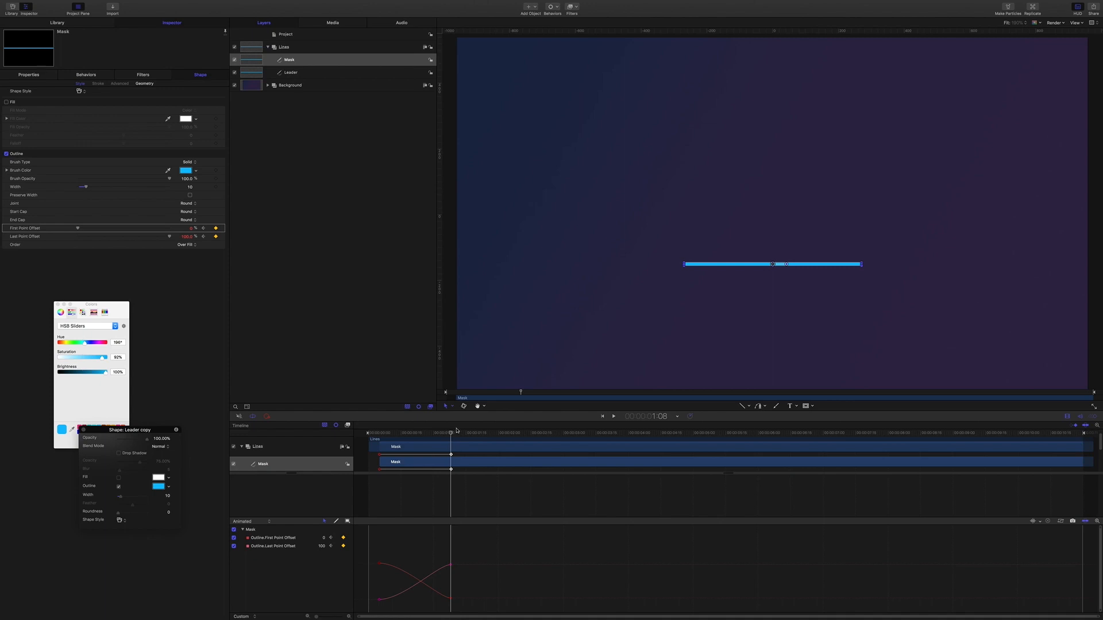
Step: Add an image mask to the Leader line with Mask as its source and the mask blend mode set to Subtract
click(286, 74)
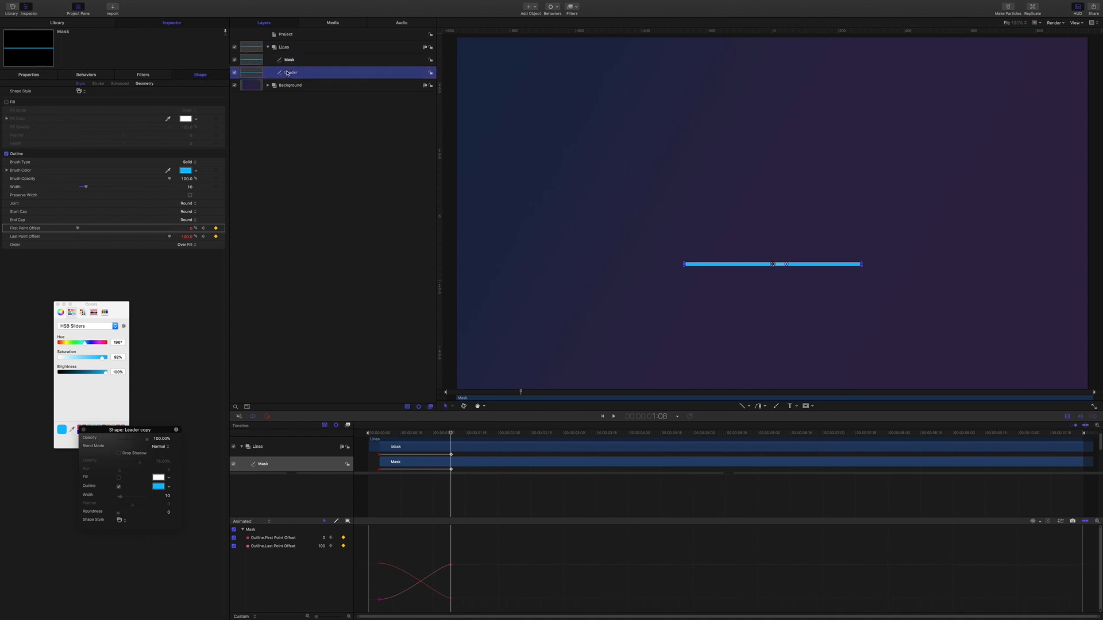
right_click(286, 75)
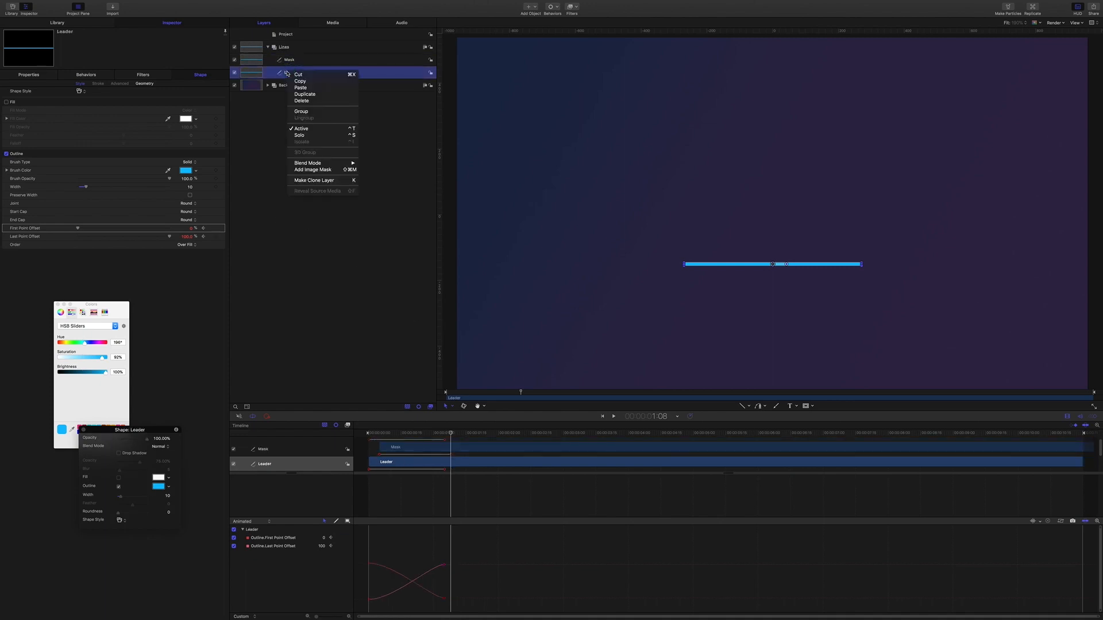
click(312, 169)
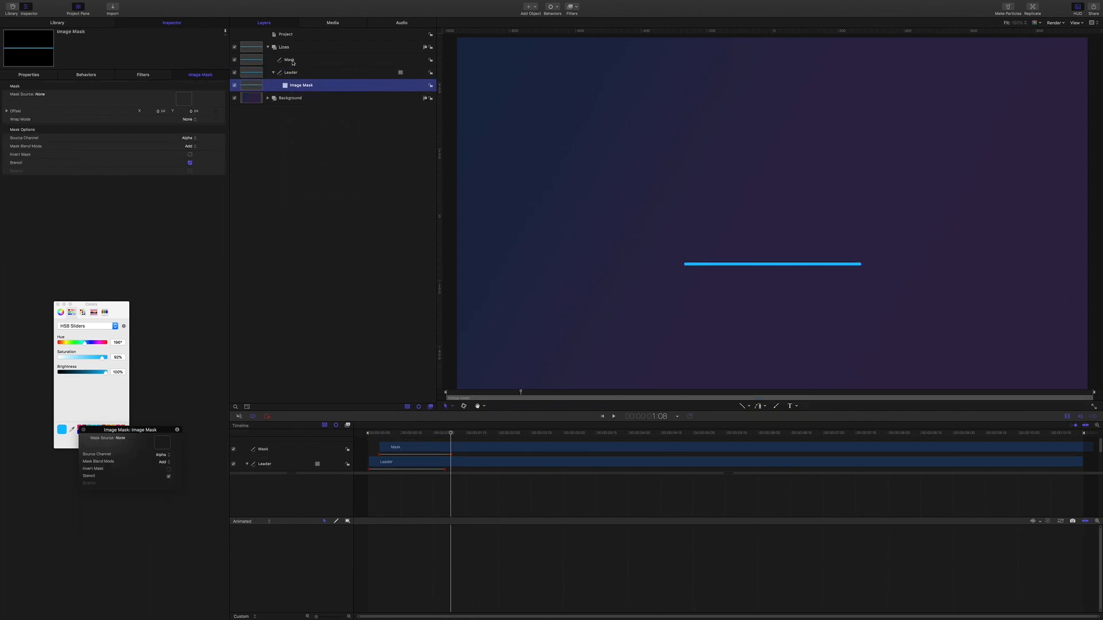
drag(292, 61, 184, 98)
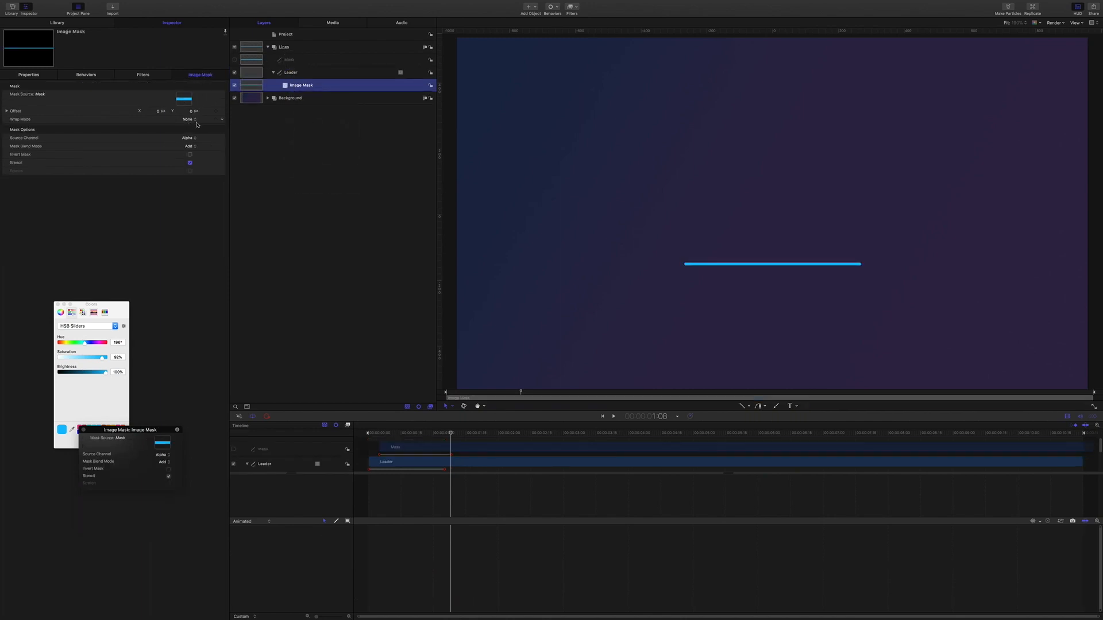
click(193, 147)
key(Return)
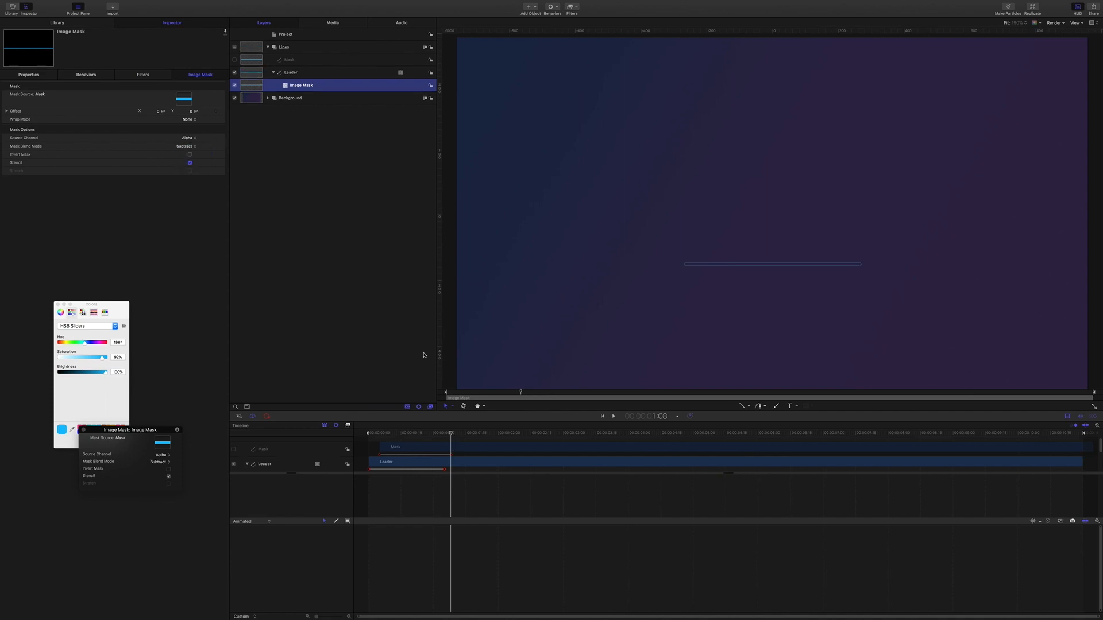
Step: Set the Mask line's outline width to 14
click(290, 60)
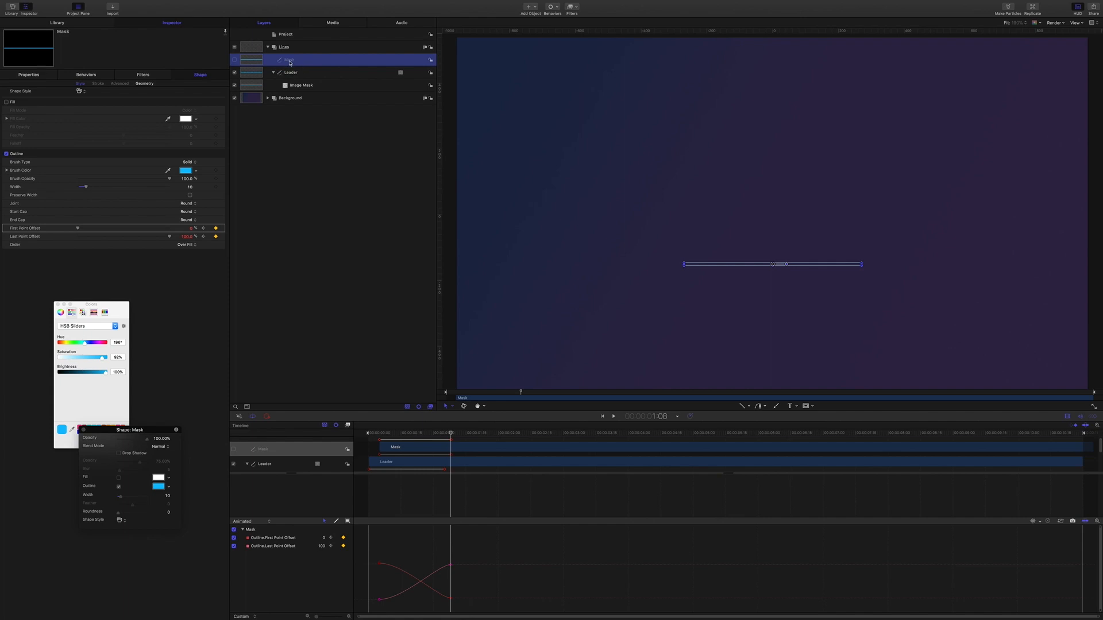
click(190, 187)
text(14)
key(Return)
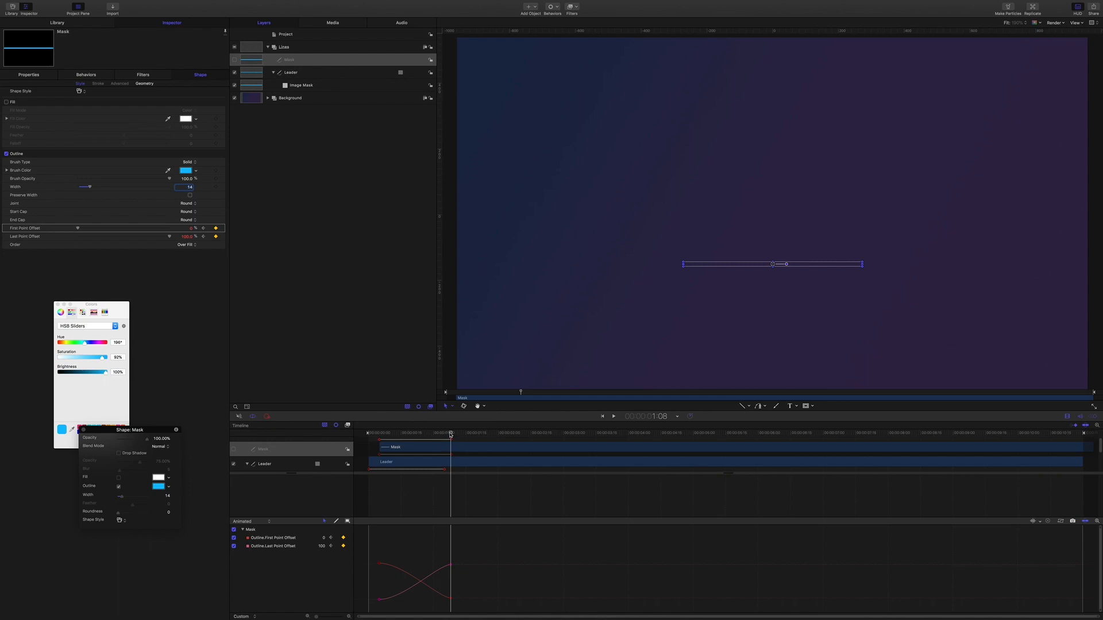
Step: Play back the masked Leader animation from the start, and scrub back to frame 27 to inspect it
drag(447, 440, 374, 438)
click(331, 341)
key(space)
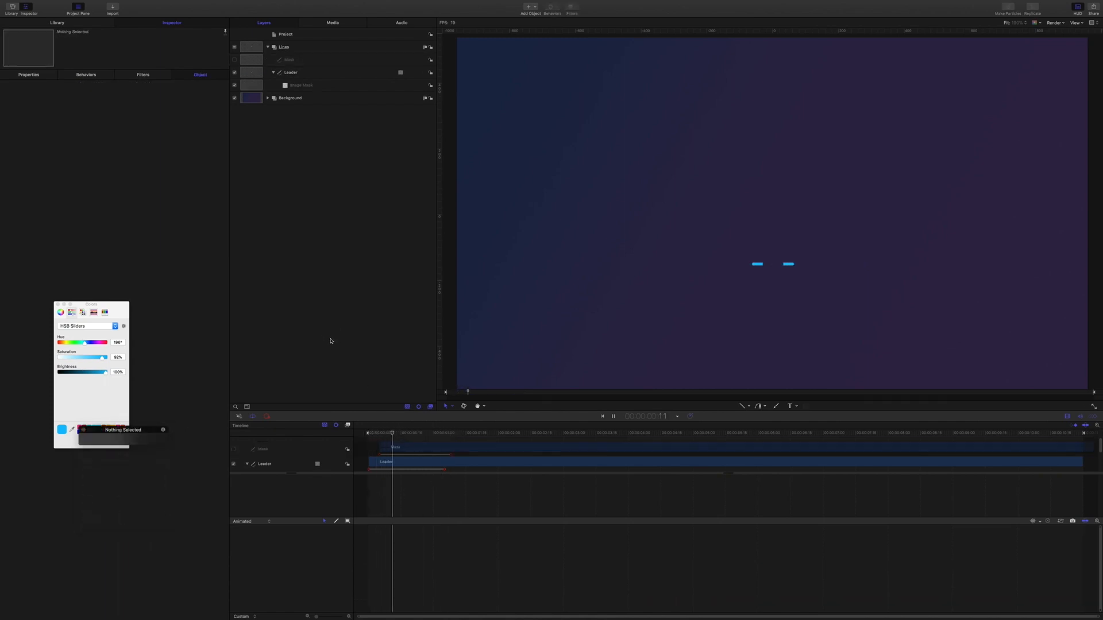
click(460, 435)
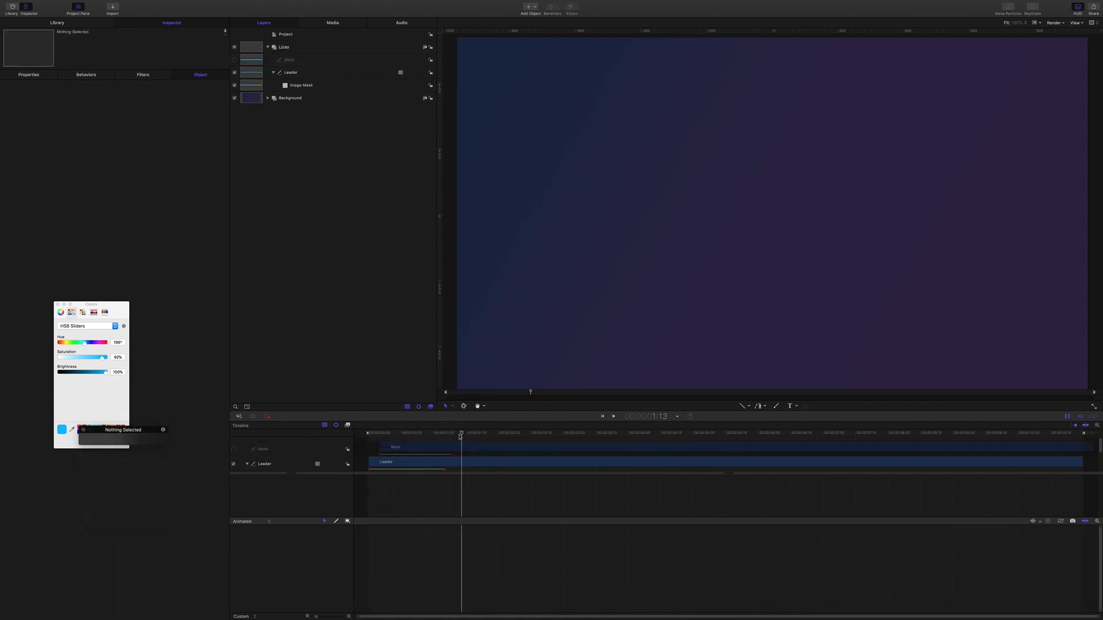
drag(461, 435, 427, 435)
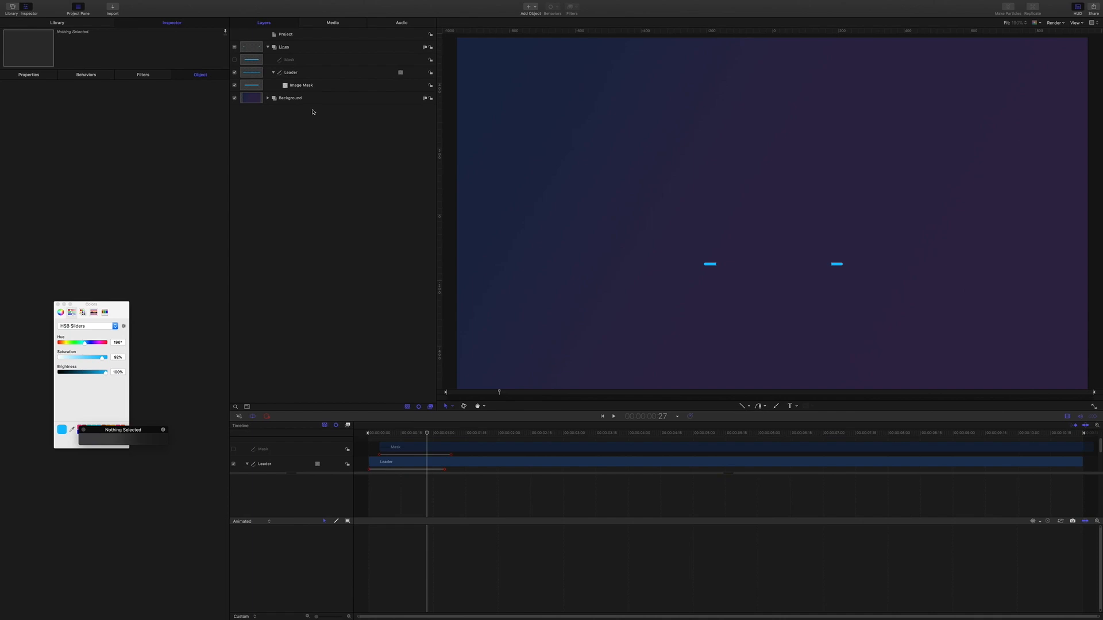
Step: Duplicate the Leader line with its image mask and move the copy above the Mask layer
click(290, 74)
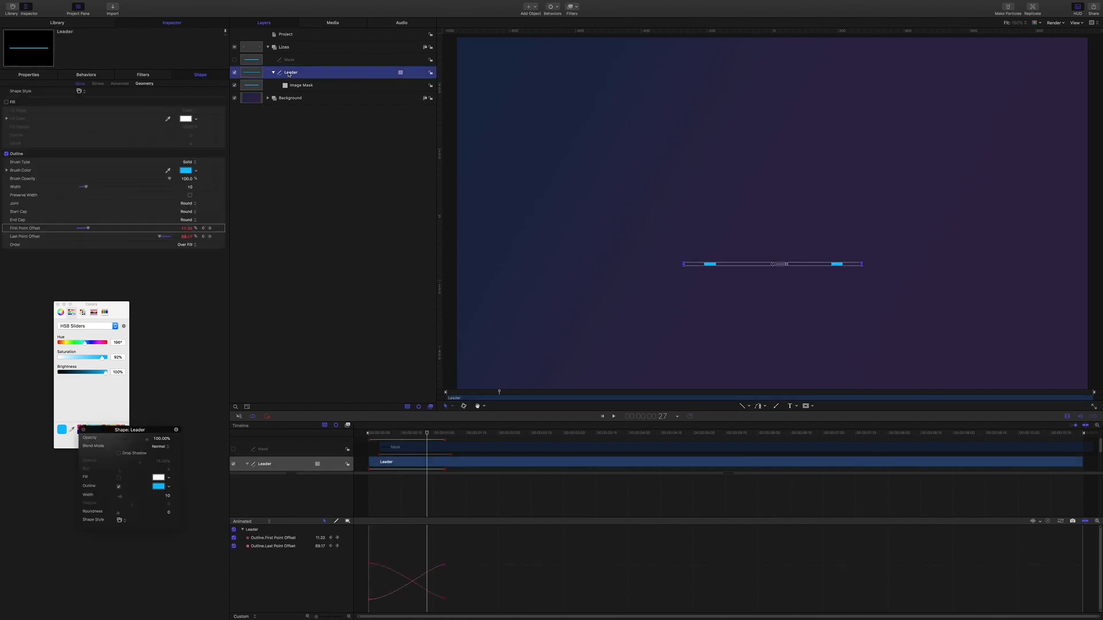
key(ctrl+d)
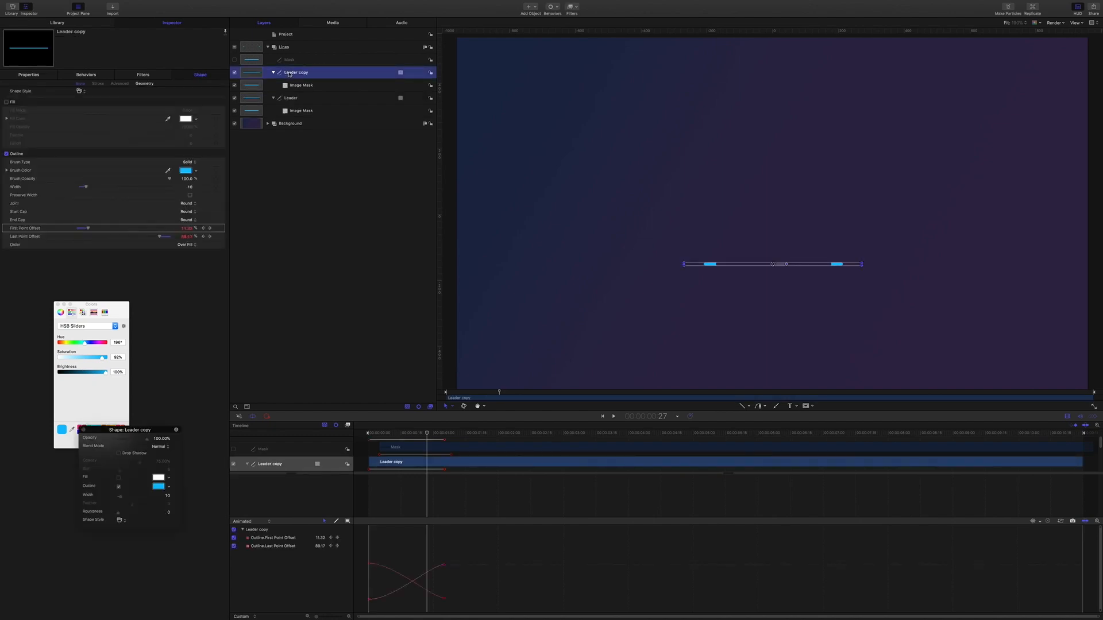
key(ctrl+bracketright)
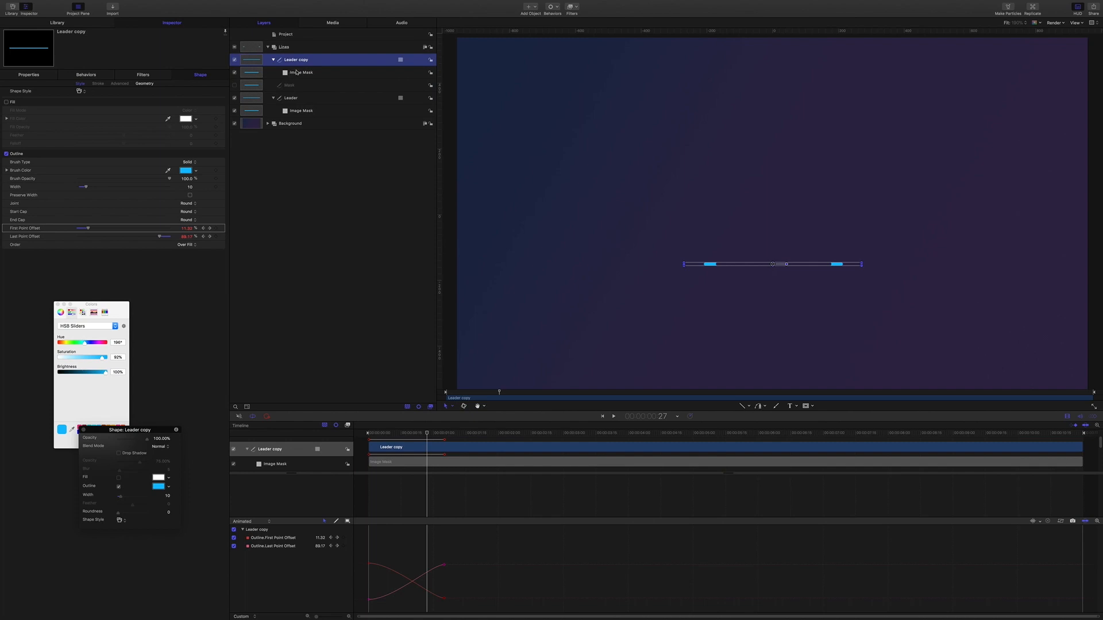
Step: Delete the image mask from the Leader copy and rename the copy as Riser
click(301, 72)
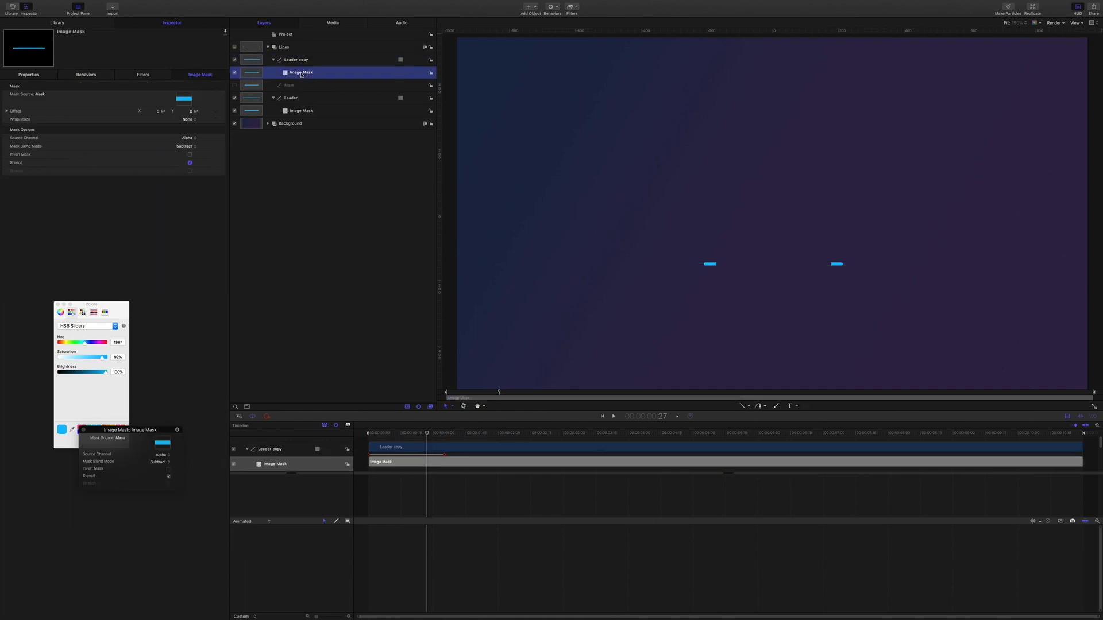
key(Delete)
double_click(300, 60)
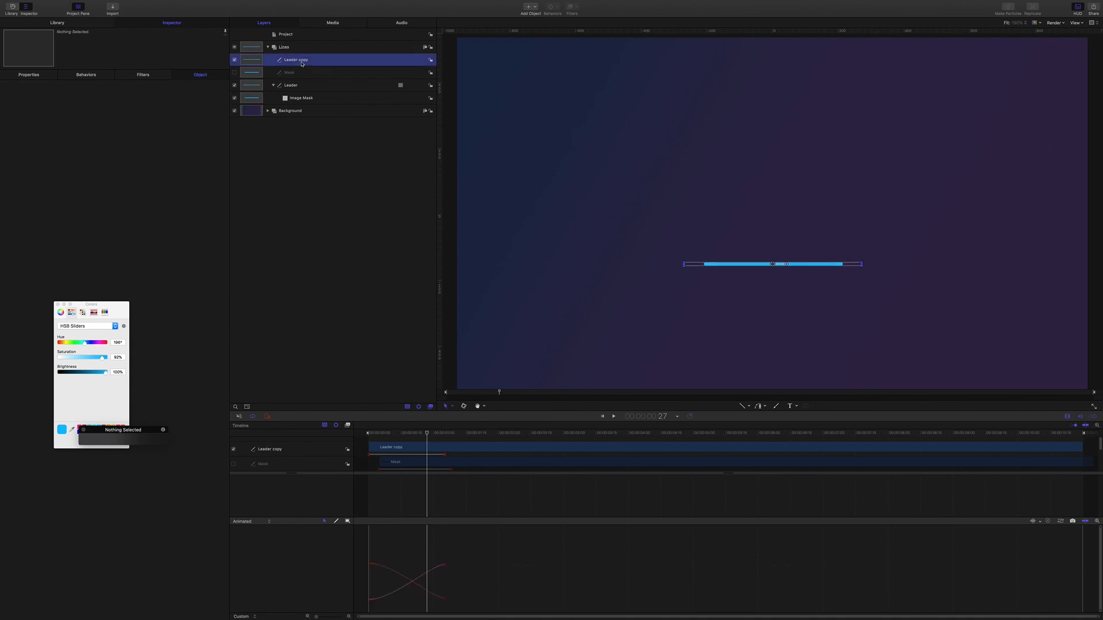
text(Riser)
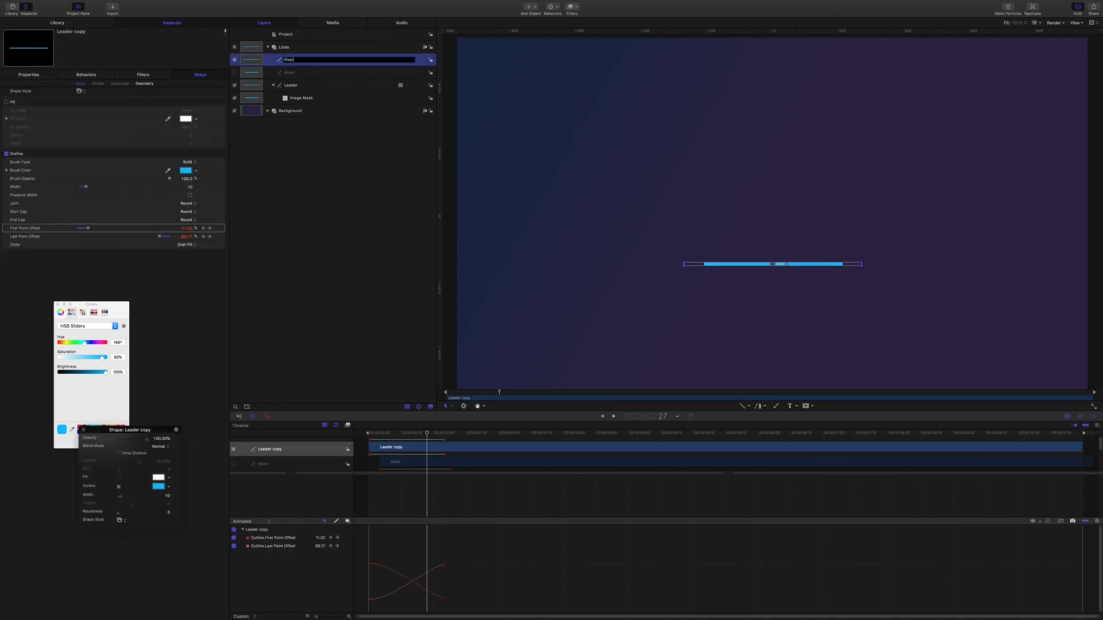
key(Return)
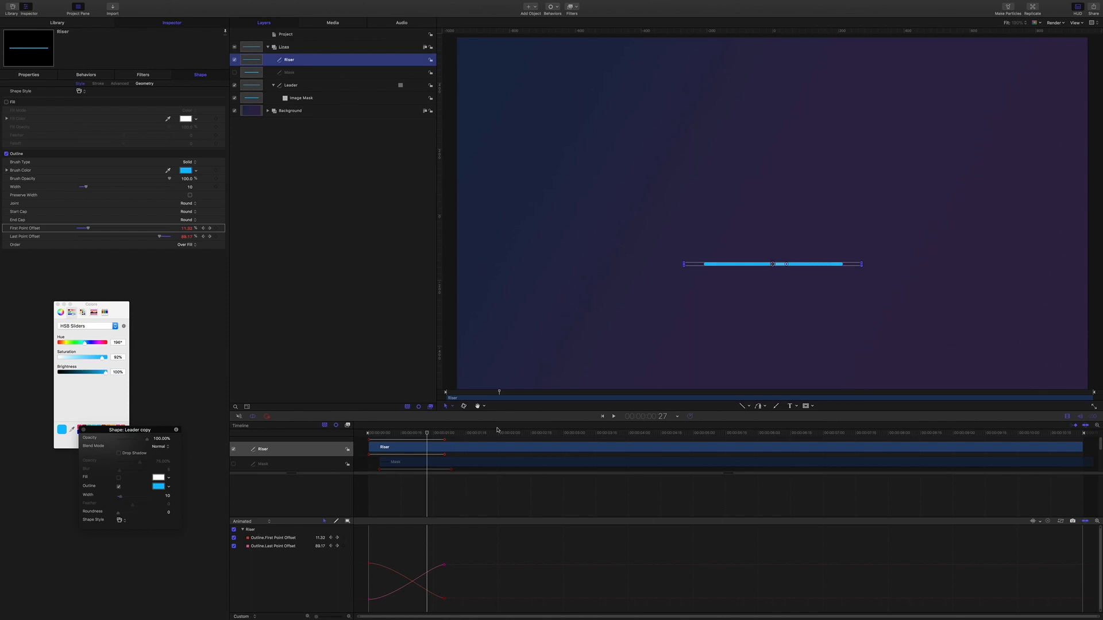
Step: Move the Riser layer so that it starts at frame 10
double_click(662, 418)
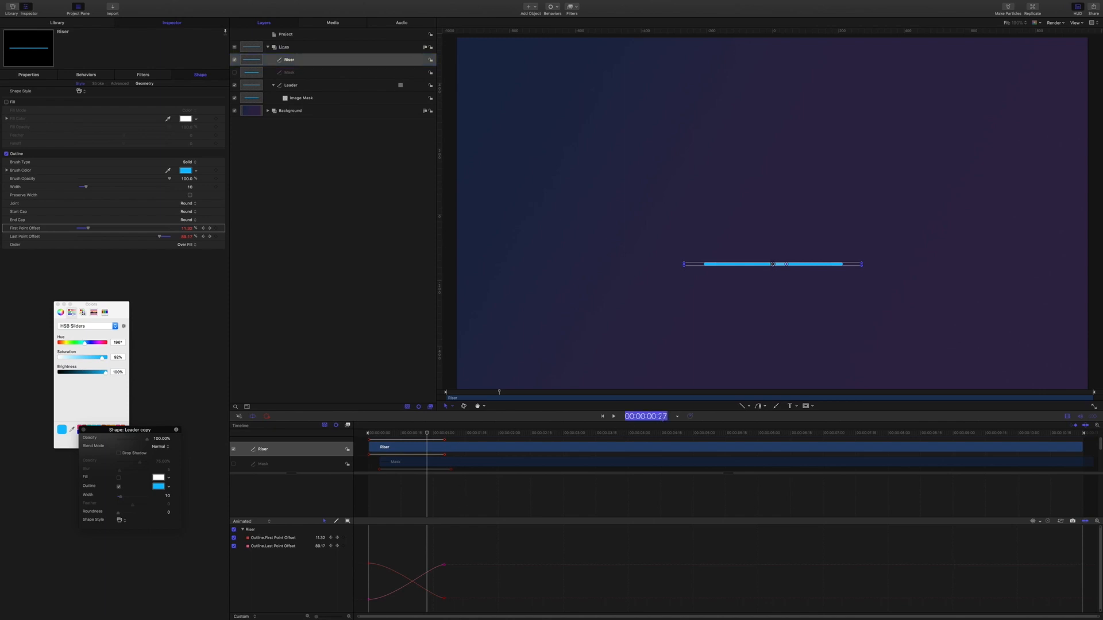
text(10)
key(Return)
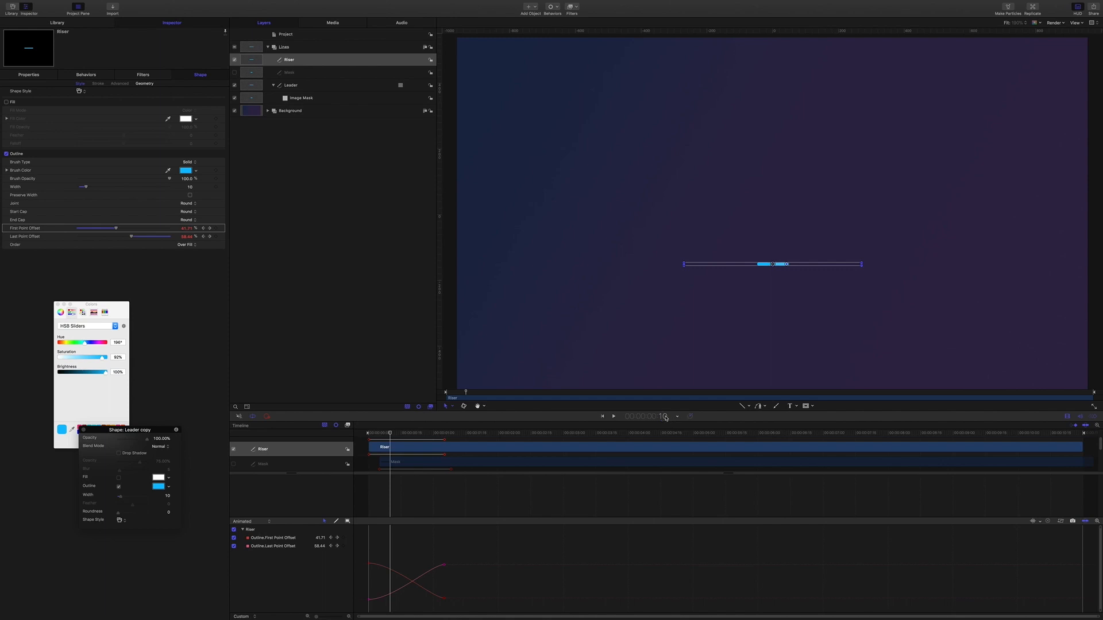
key(shift+bracketleft)
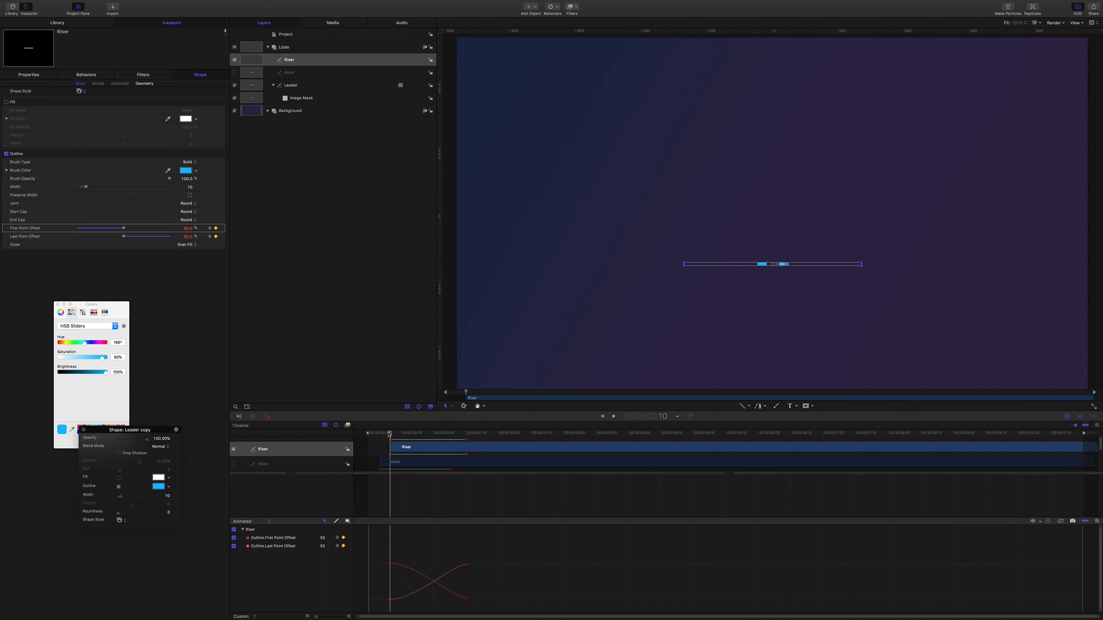
Step: Move the Riser's last First and Last Point Offset keyframes to time 1:10
click(390, 435)
drag(391, 434, 434, 437)
mouse_move(438, 437)
mouse_down()
mouse_move(497, 445)
mouse_move(455, 442)
mouse_up()
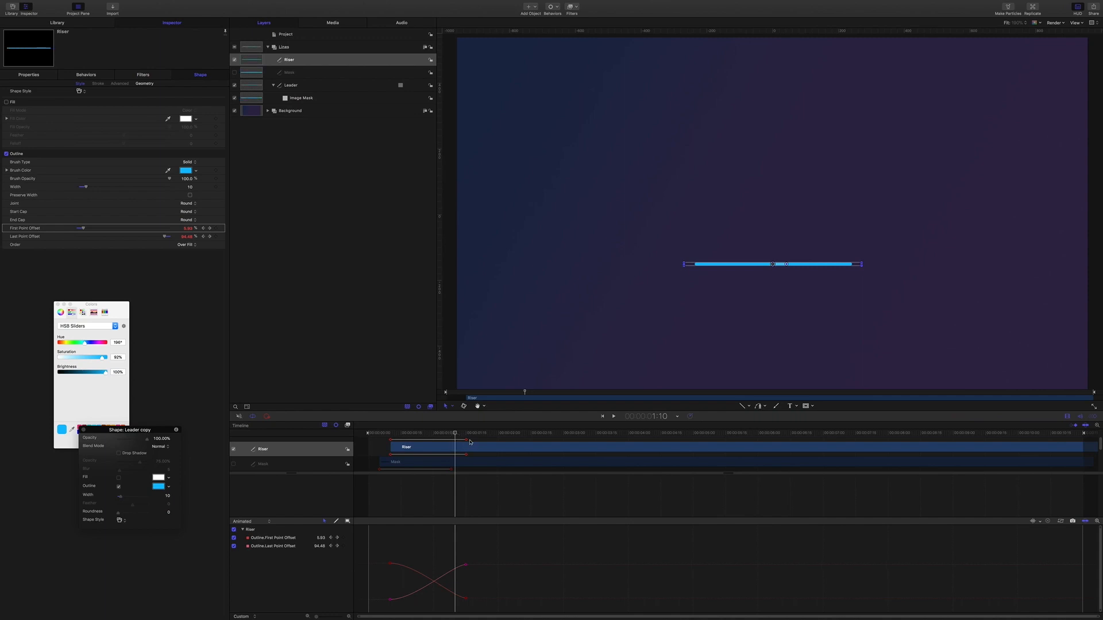
drag(467, 442, 457, 442)
Step: Play back the line animation from the start to check the Riser's timing against the Leader
drag(455, 433, 368, 435)
click(360, 310)
key(space)
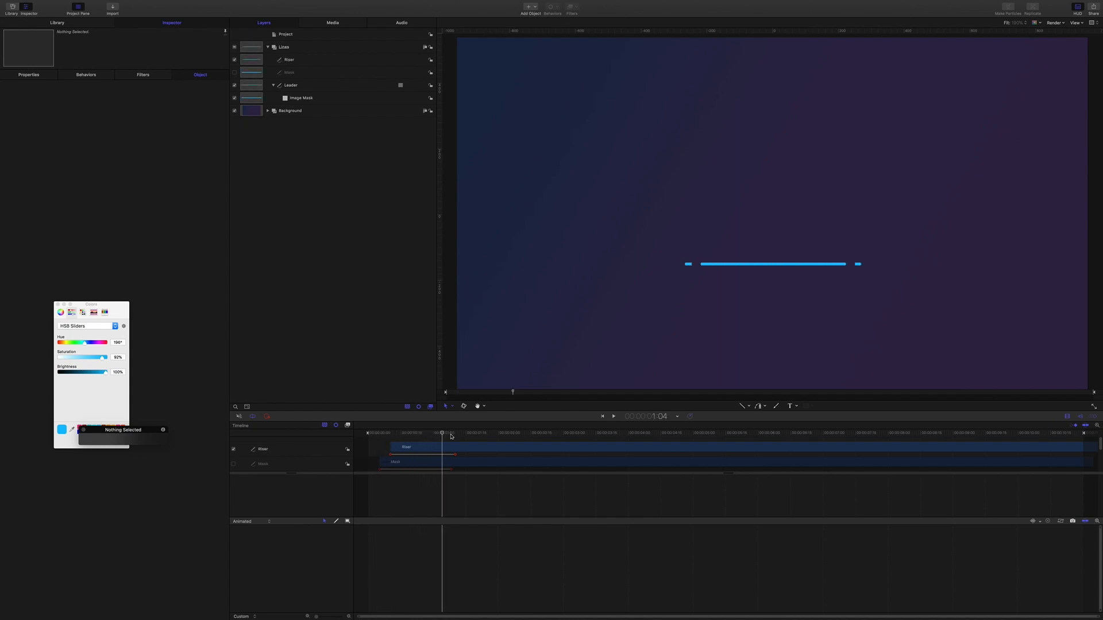
drag(443, 435, 370, 435)
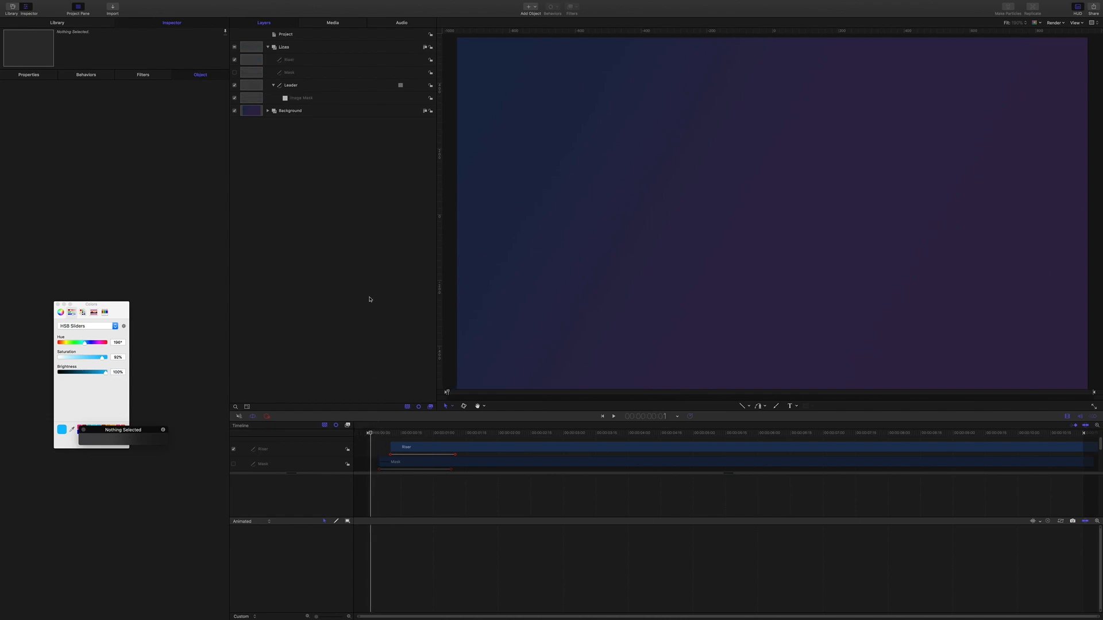
key(space)
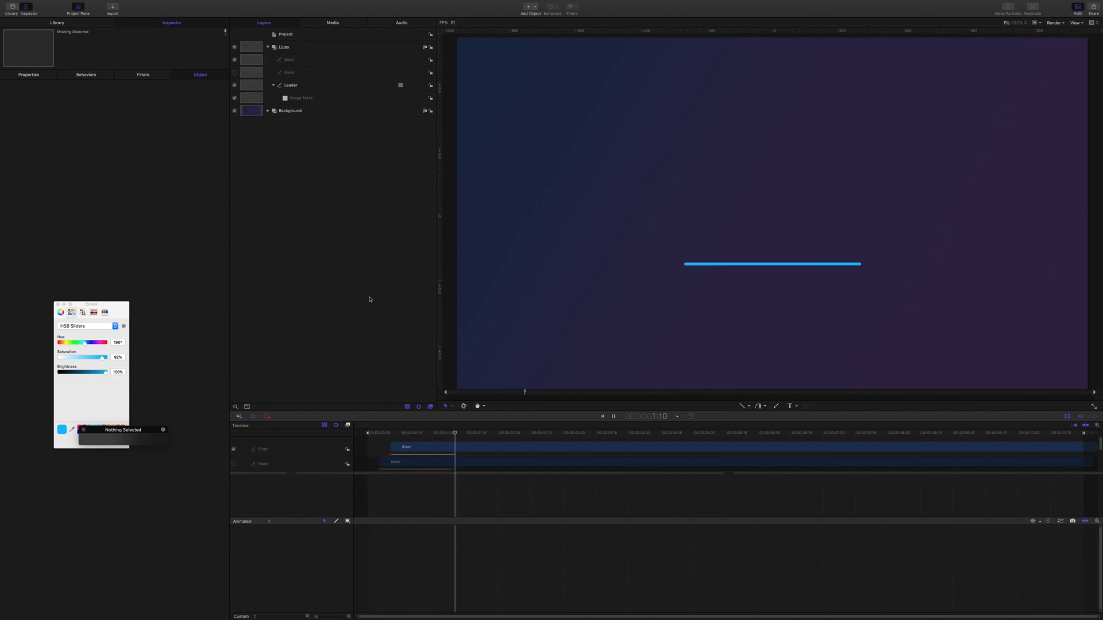
key(space)
Step: Add a keyframe for the Riser's Y position at time 1:00
drag(475, 434, 433, 435)
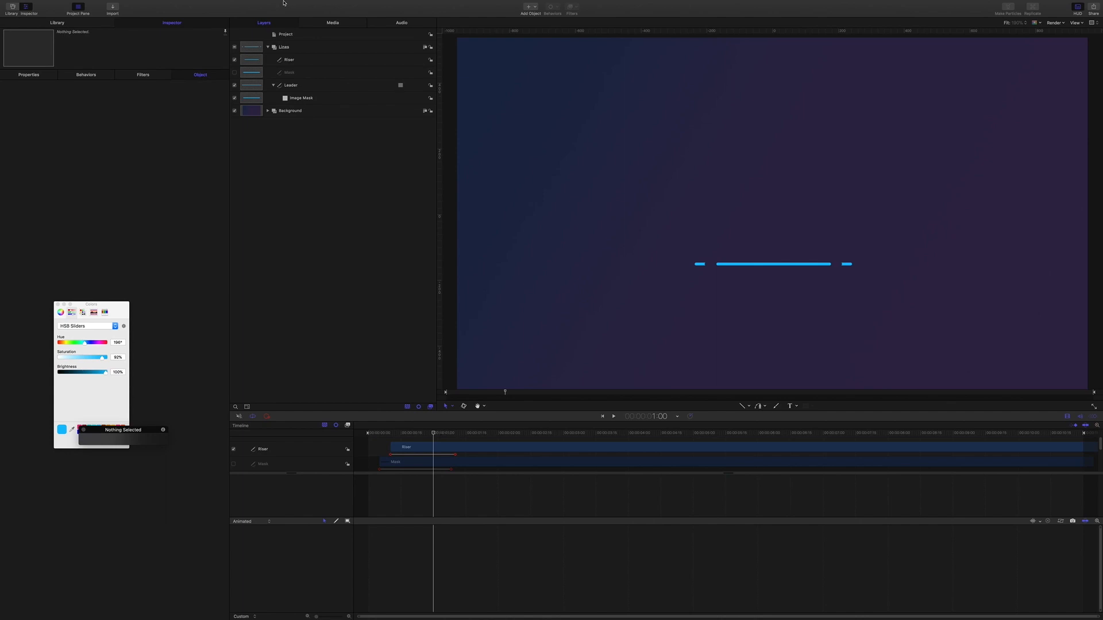
click(289, 60)
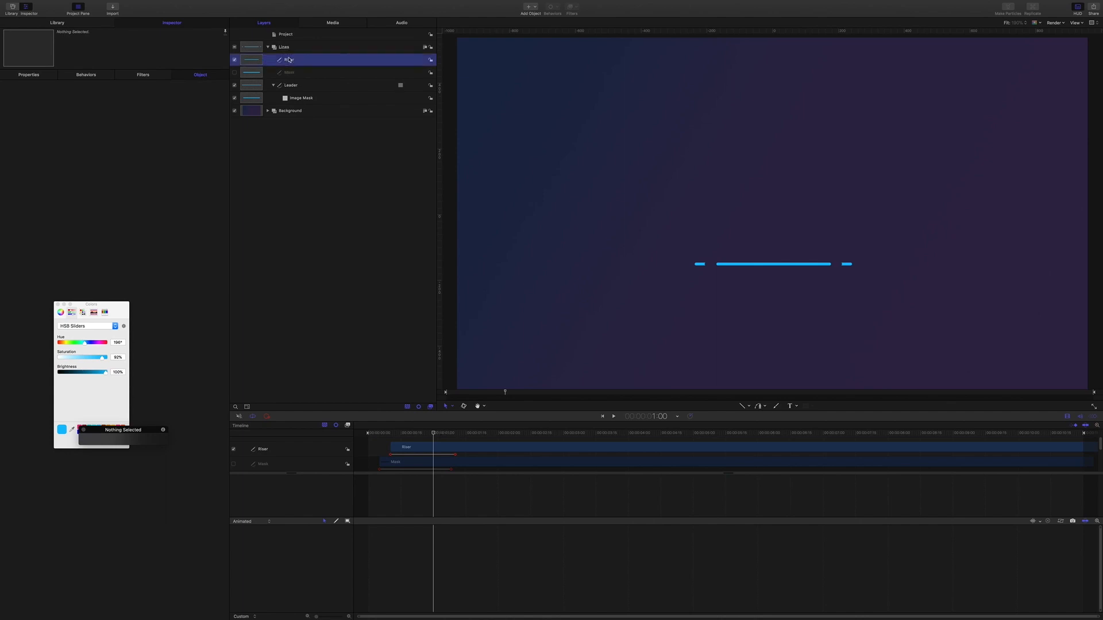
click(28, 75)
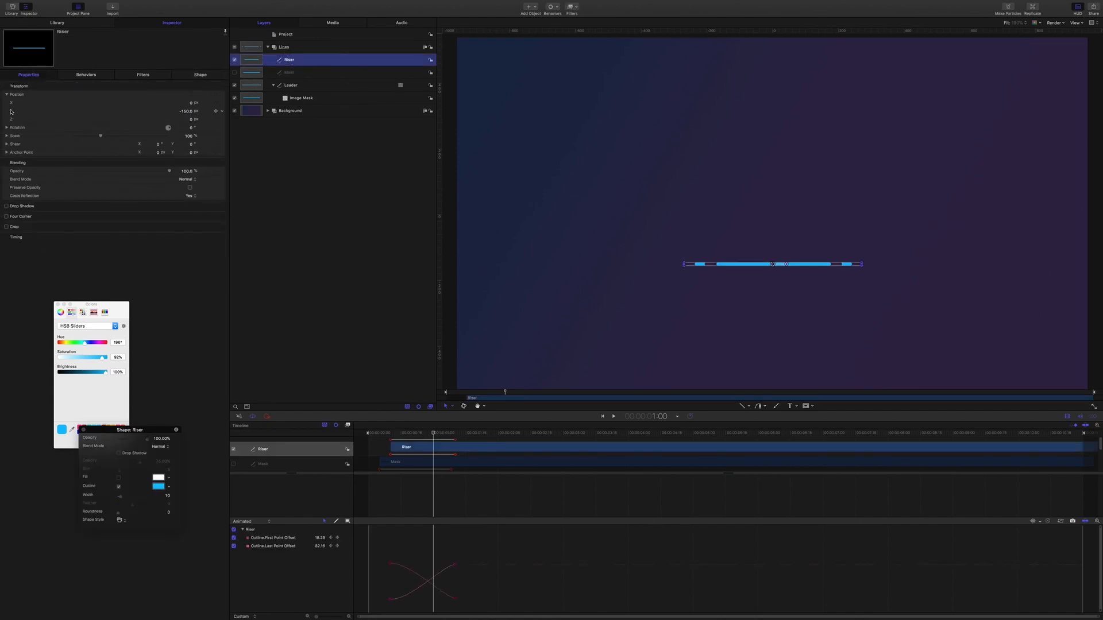
click(216, 112)
Step: At time 2:10, set the Riser's Y position to 61 px
click(656, 418)
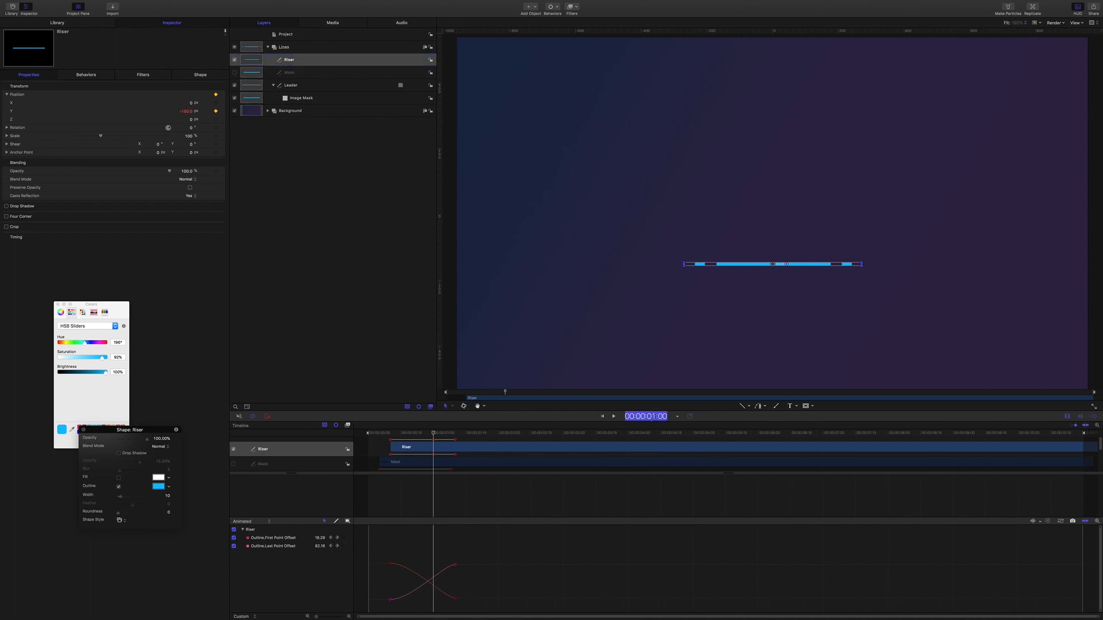
text(2.10)
key(Return)
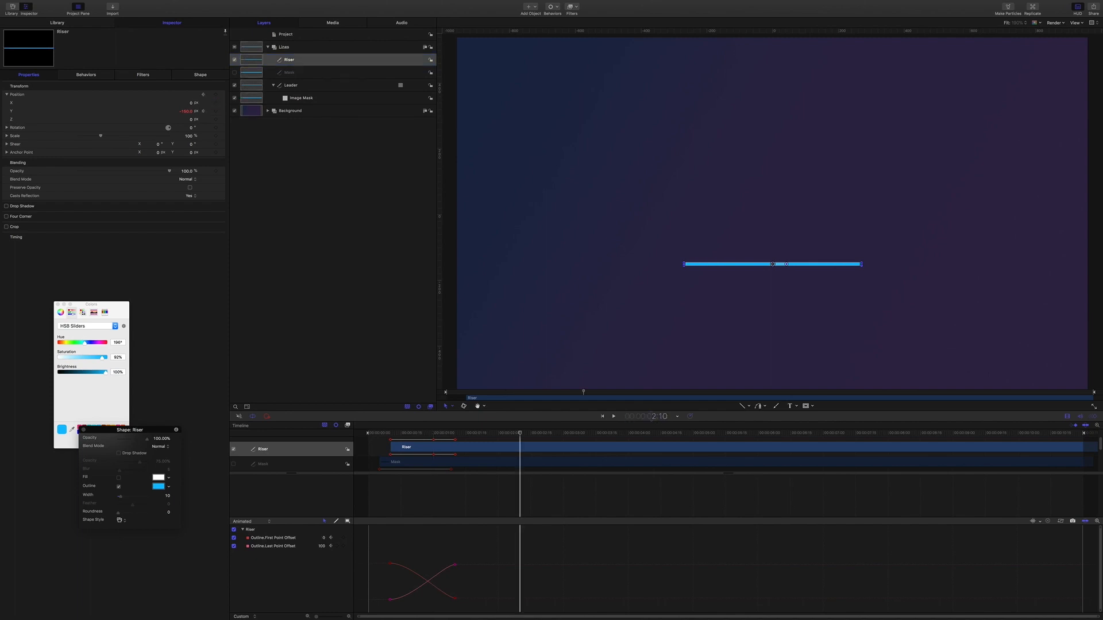
click(185, 112)
text(61)
key(Return)
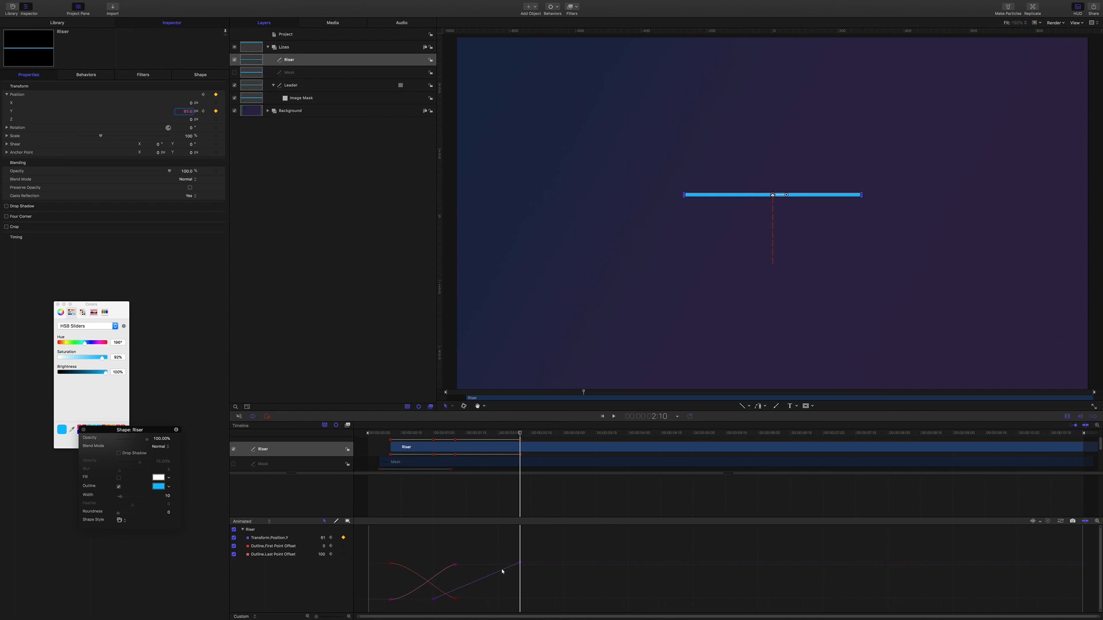
Step: Hide the Riser's First and Last Point Offset curves so only its Y position curve is shown
click(276, 547)
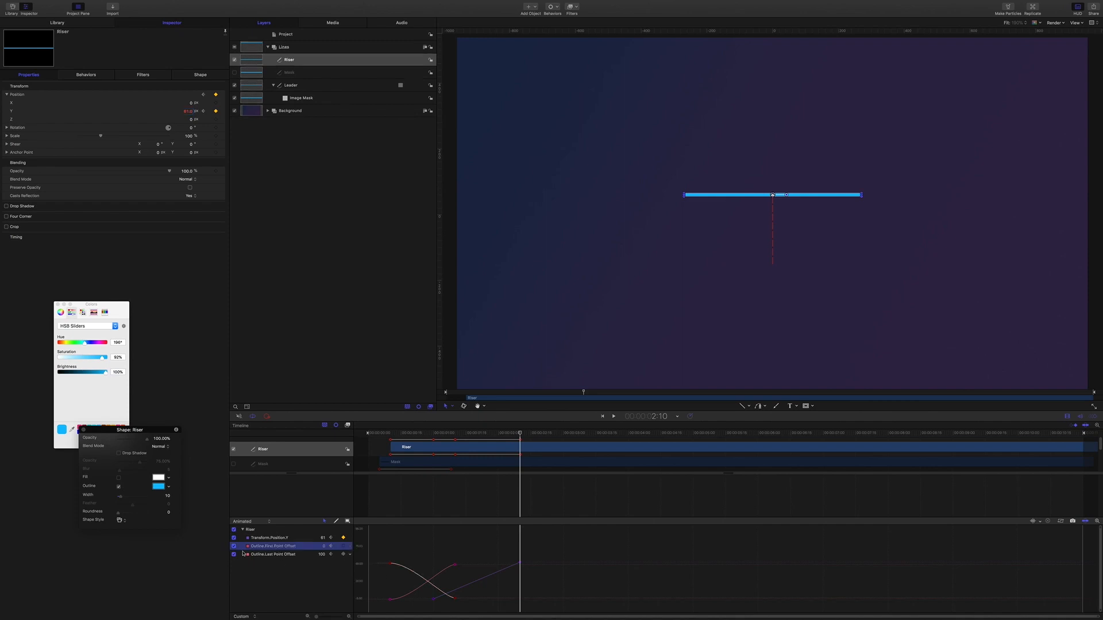
click(231, 549)
click(234, 555)
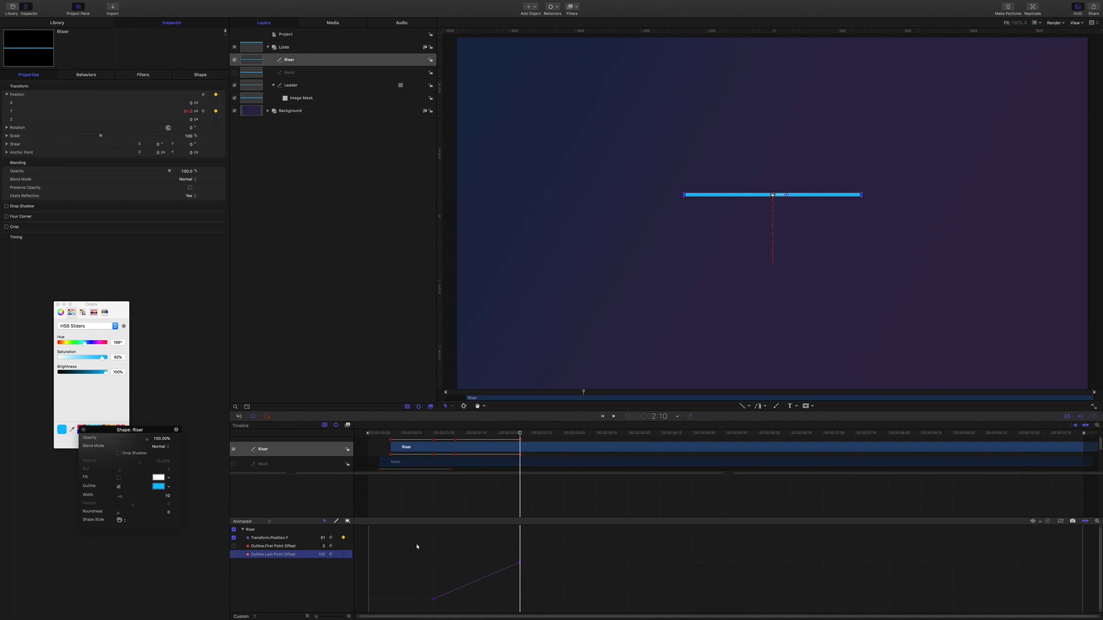
Step: Ease the Riser's upward movement in and out by reshaping its Y position curve at both keyframes
drag(417, 547, 548, 616)
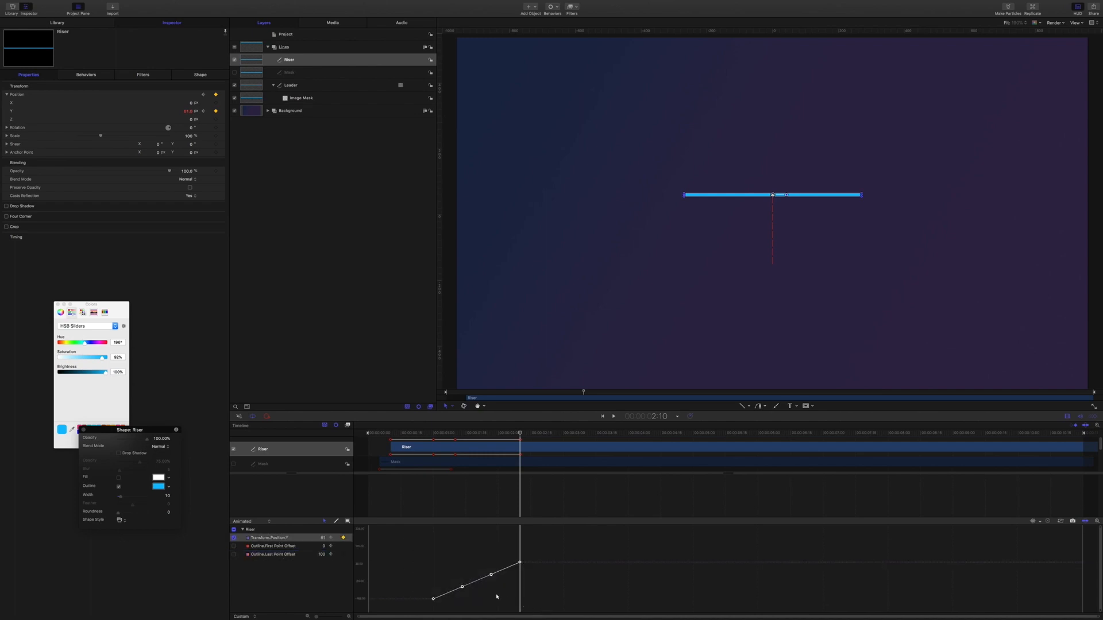
right_click(463, 588)
click(467, 591)
drag(512, 551, 534, 569)
right_click(492, 574)
click(513, 578)
drag(426, 592, 476, 600)
drag(520, 562, 449, 565)
Step: Play back the Riser's upward movement and scrub back to frame 27
drag(522, 437, 423, 446)
click(411, 347)
key(space)
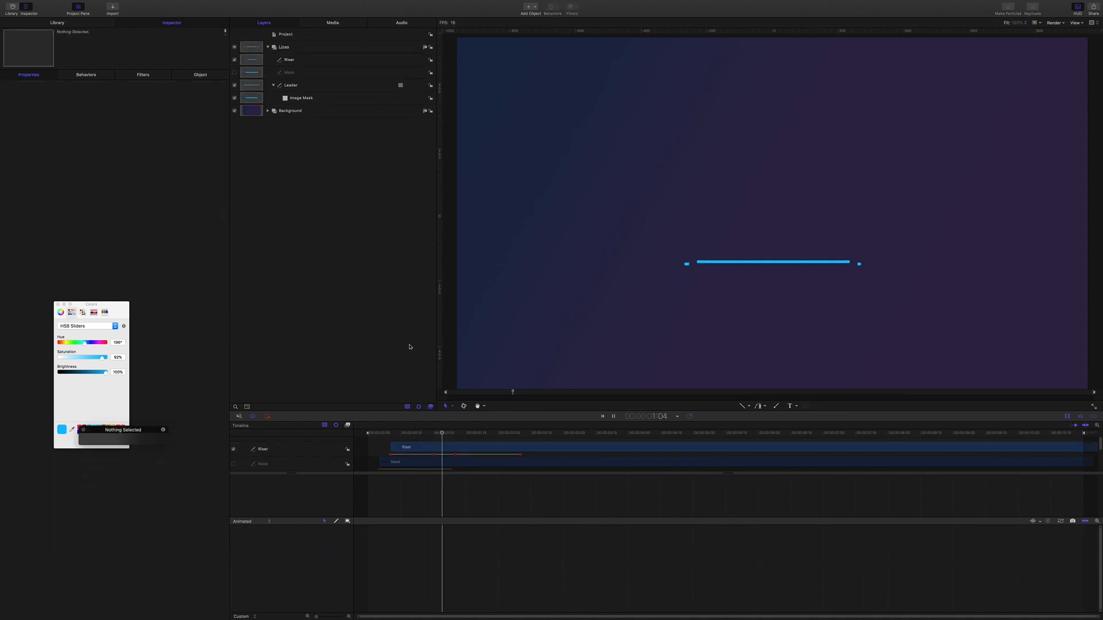
key(space)
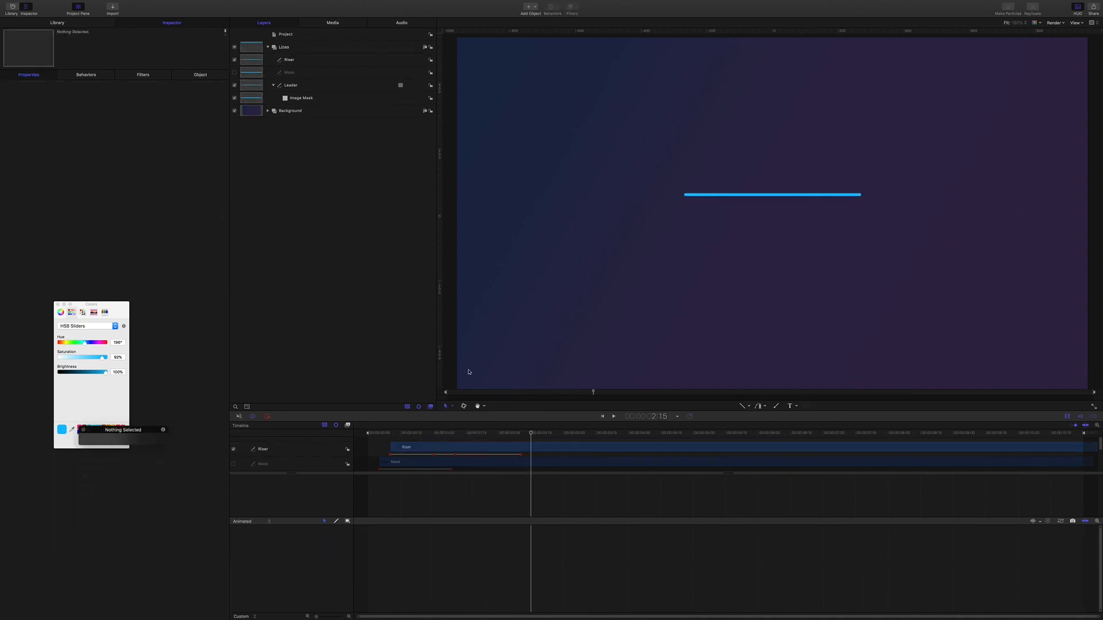
drag(531, 435, 427, 435)
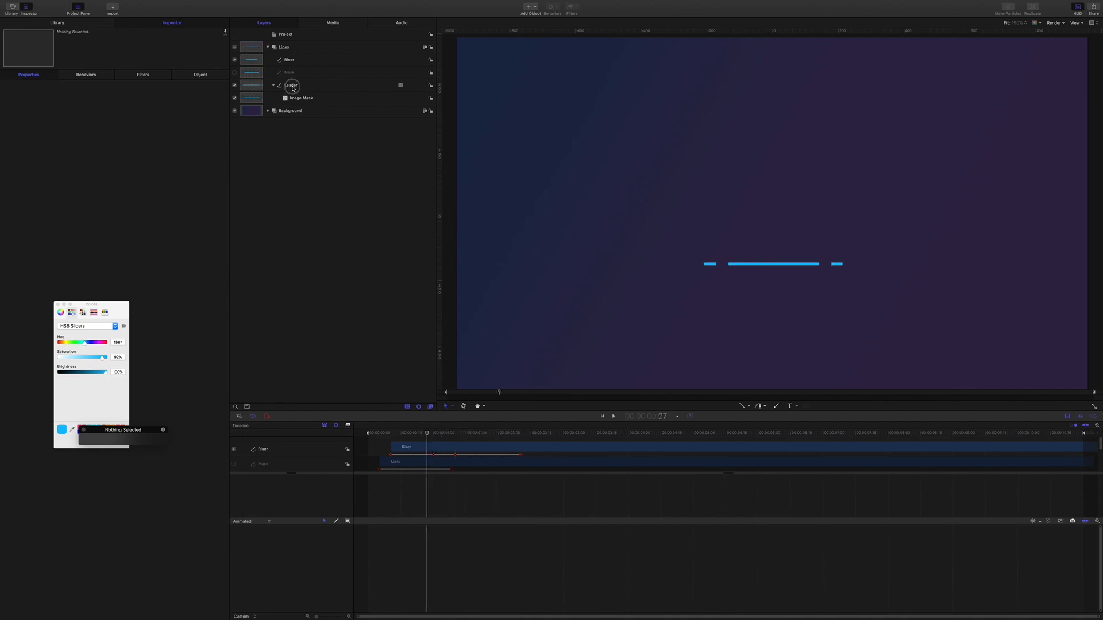
Step: Collapse the Lines group and create a new group named Titles above it
click(289, 85)
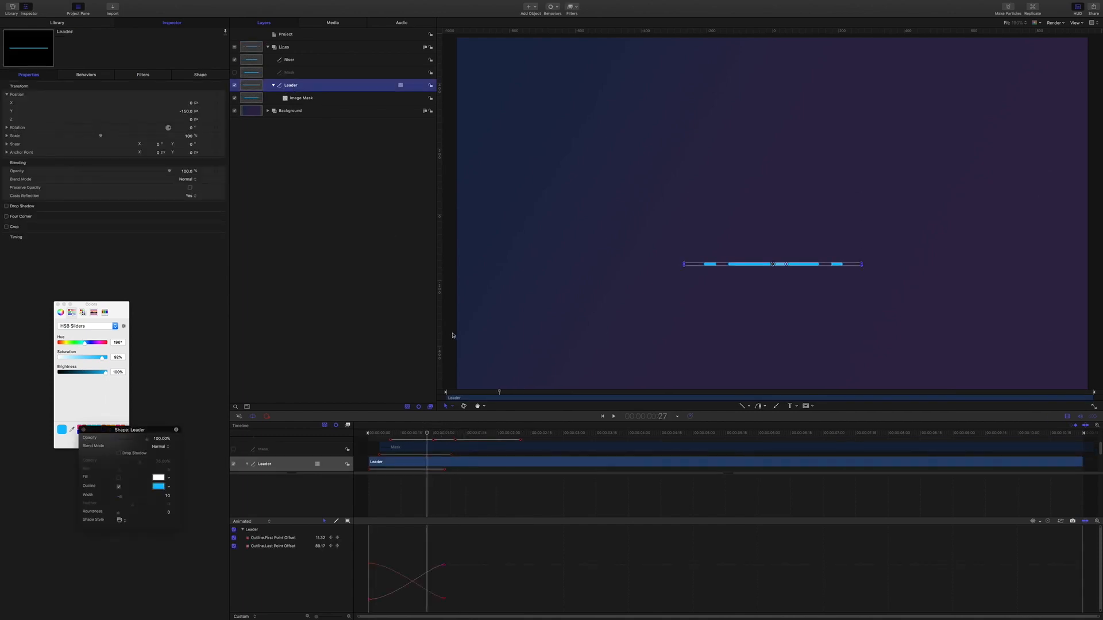
click(270, 48)
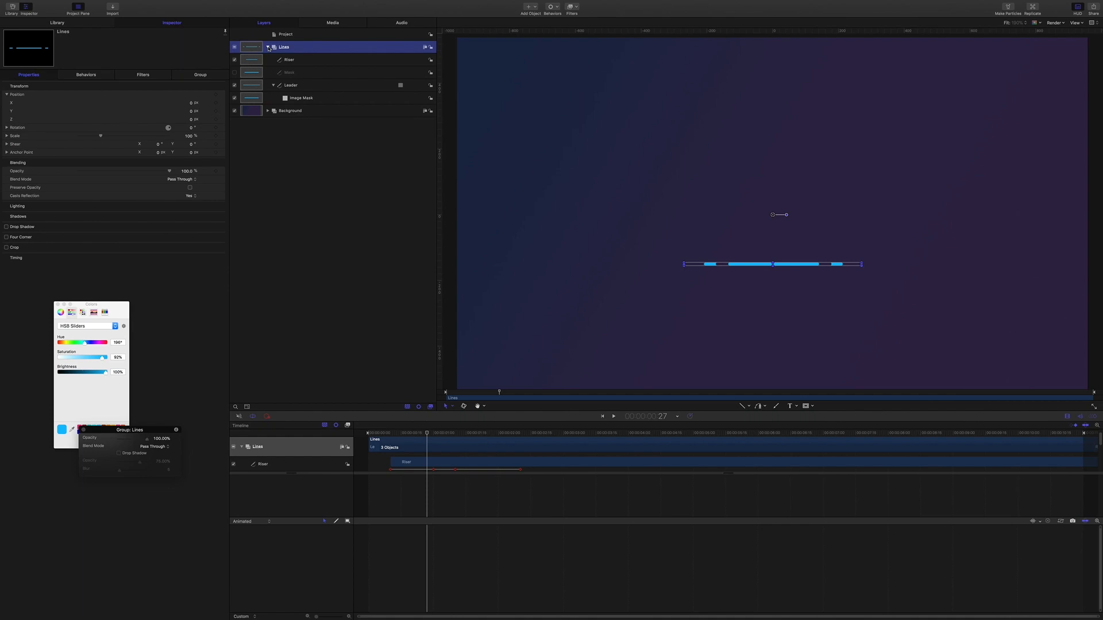
click(269, 47)
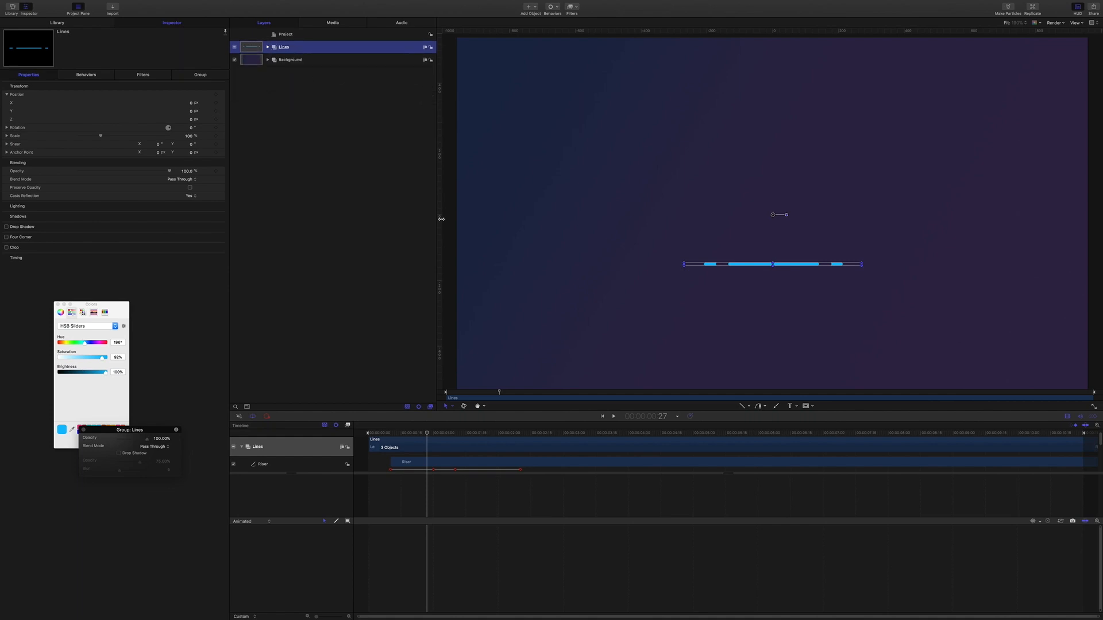
key(F4)
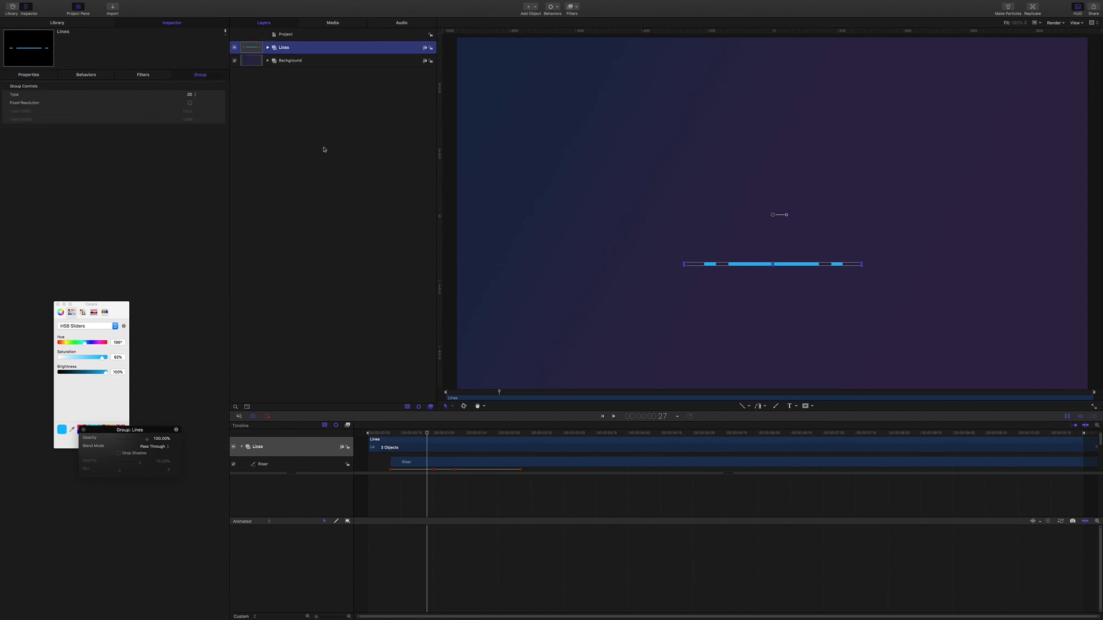
key(super+shift+n)
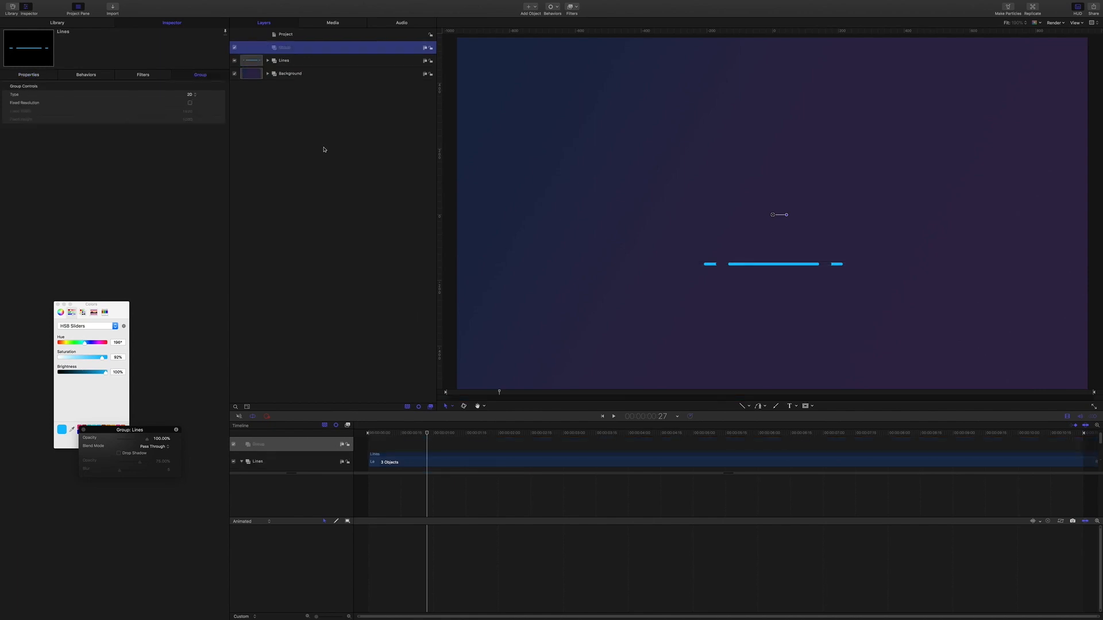
double_click(287, 51)
text(Titles)
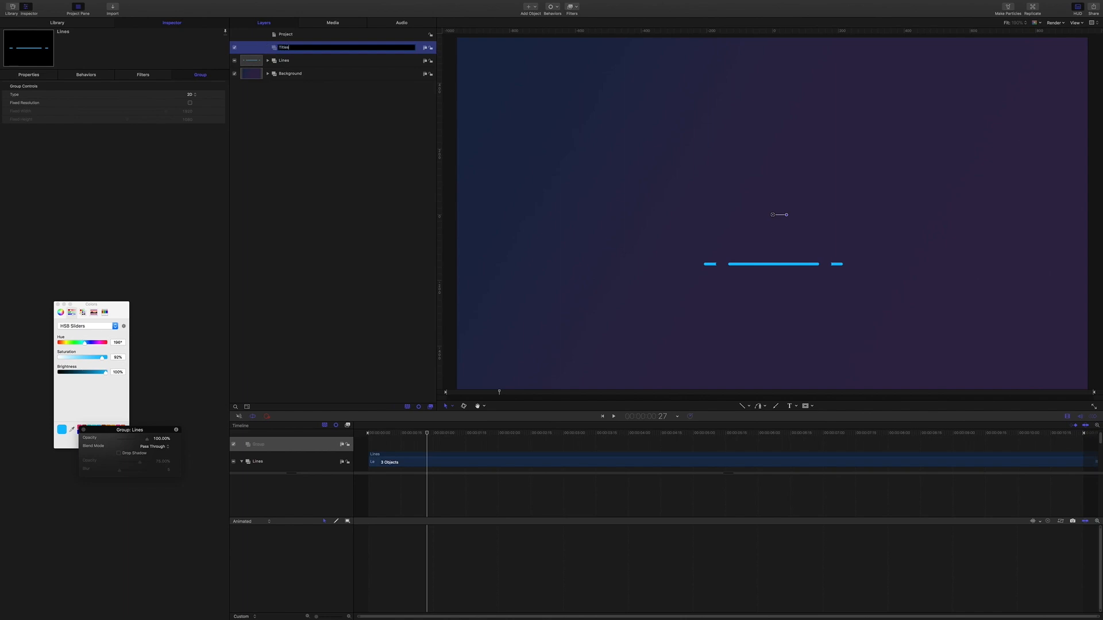
key(Return)
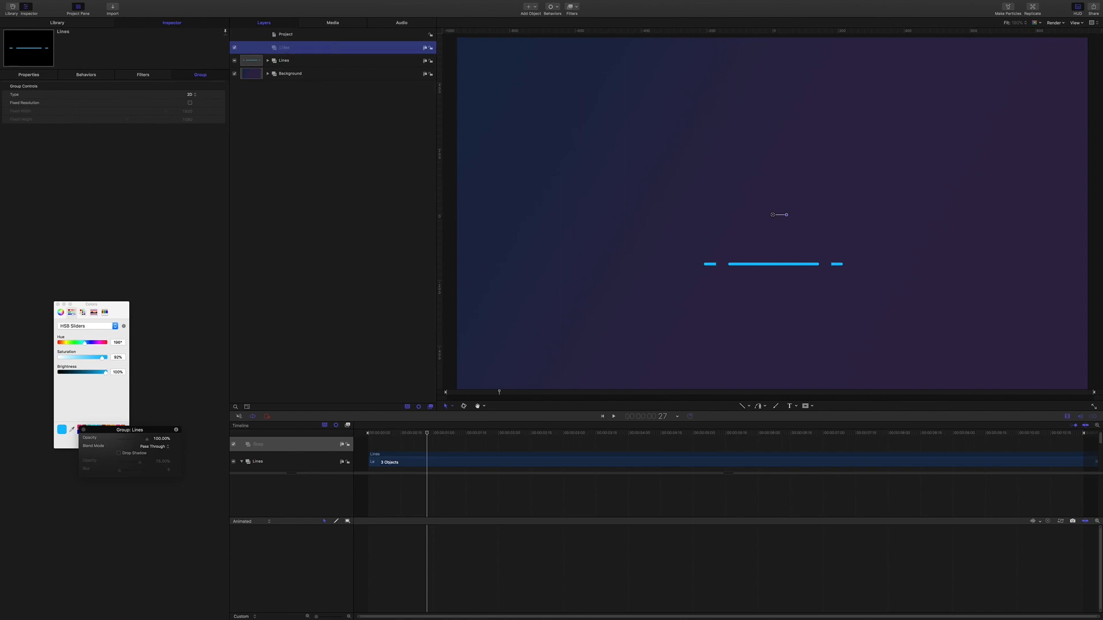
Step: Add the text "ANIMATE TITLE" to the Titles group, placed above the lines on the canvas
click(790, 407)
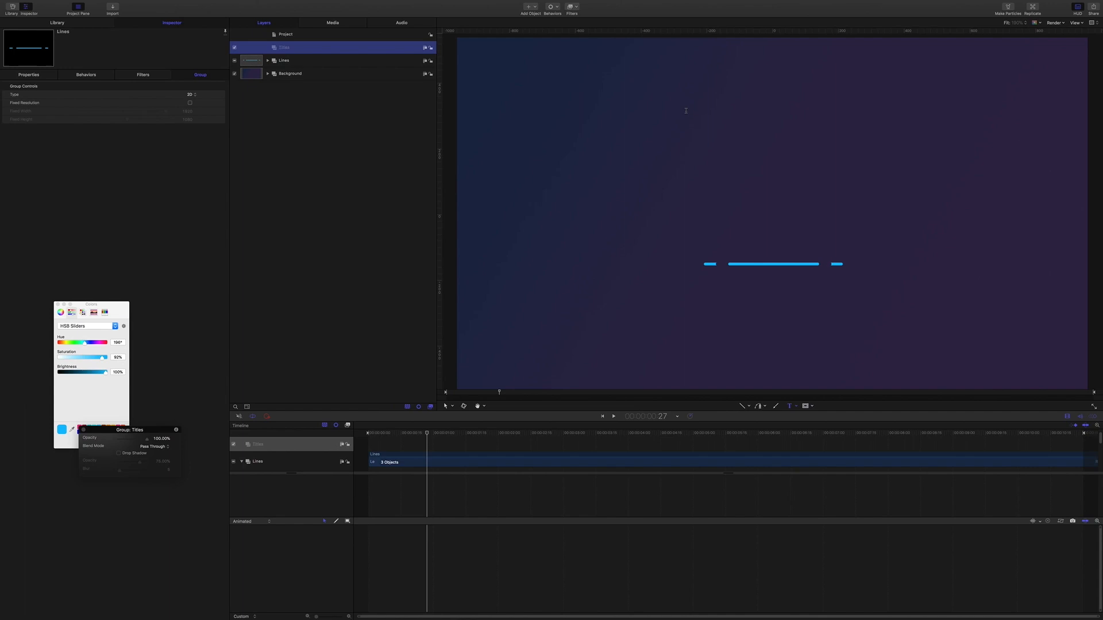
click(735, 179)
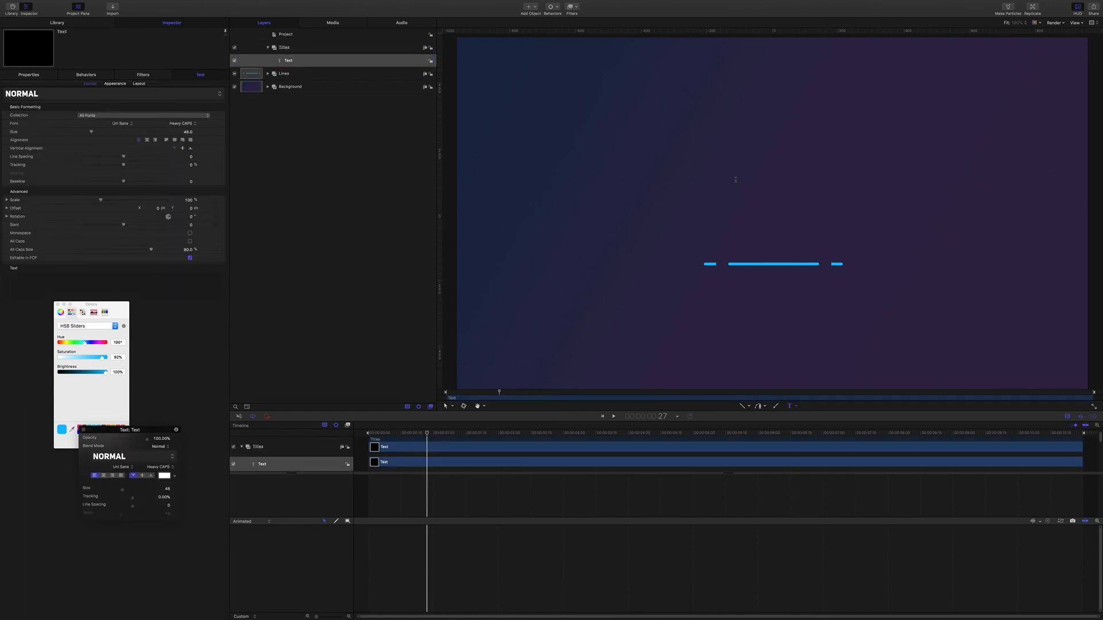
text(ANIM)
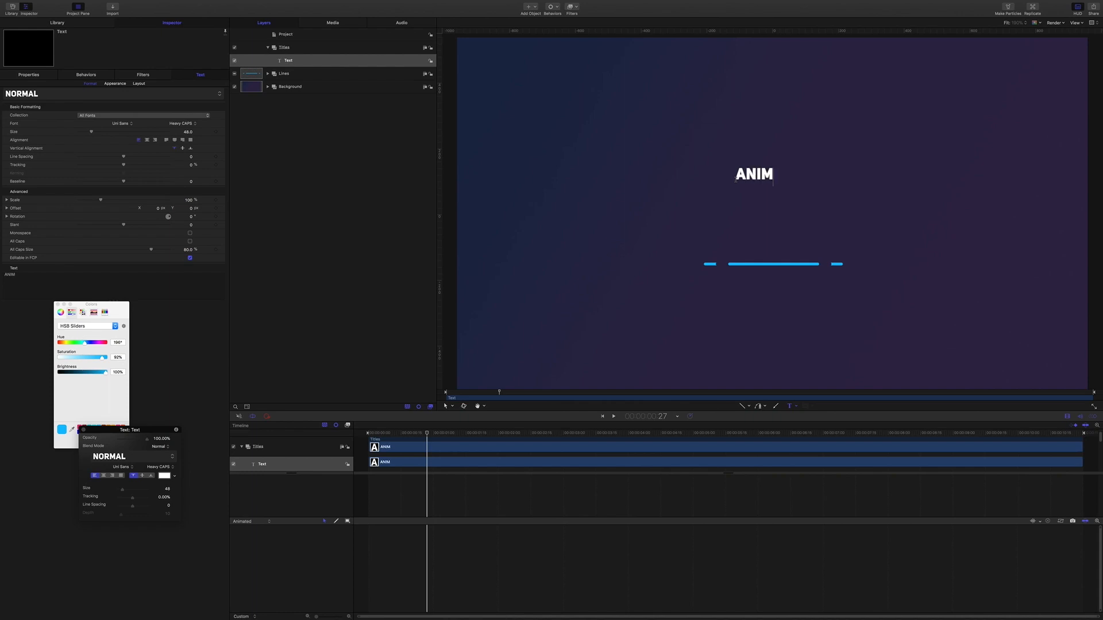
text(ATE T)
key(BackSpace)
key(BackSpace)
text(TITLE)
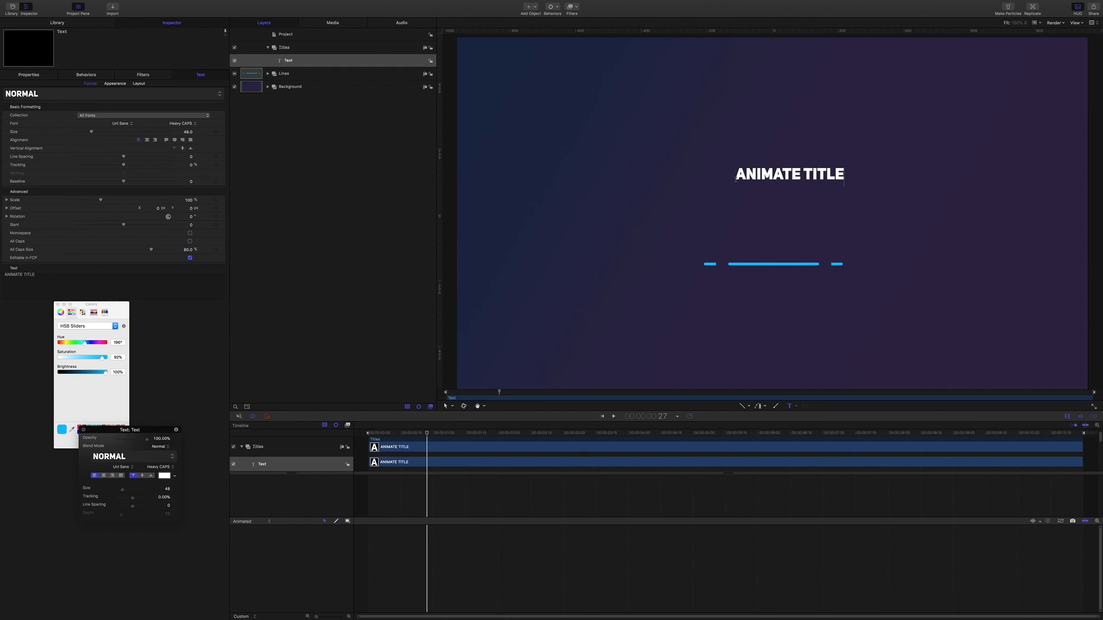
key(Escape)
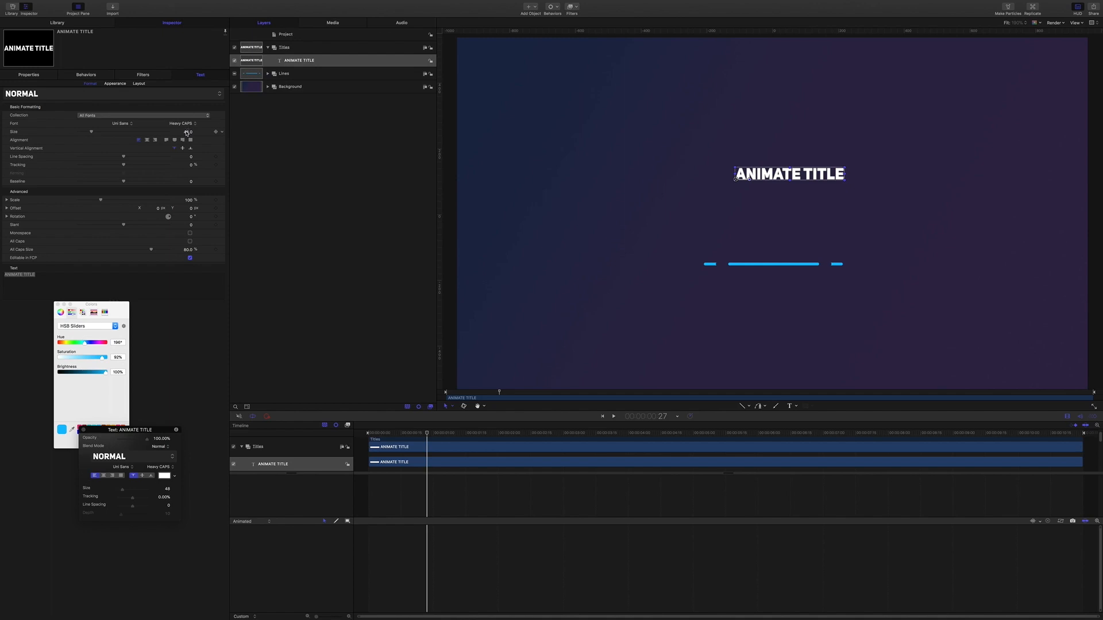
Step: Set the title text's size to 78 and its alignment to centred
text(78)
key(Return)
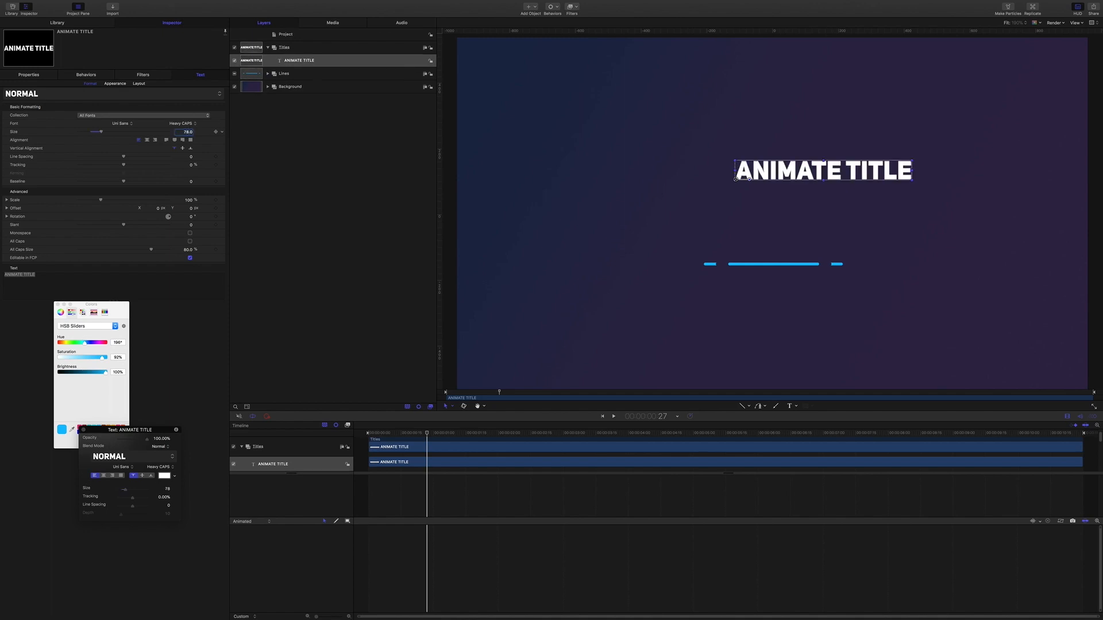
click(147, 140)
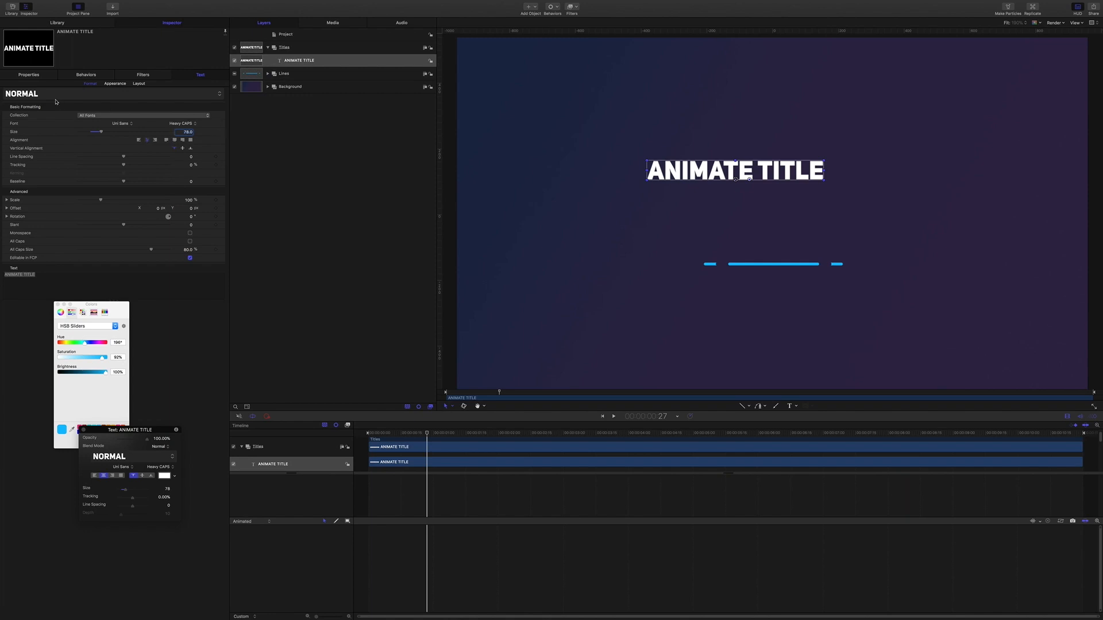
Step: Set the title text's X position to 0 px
click(34, 72)
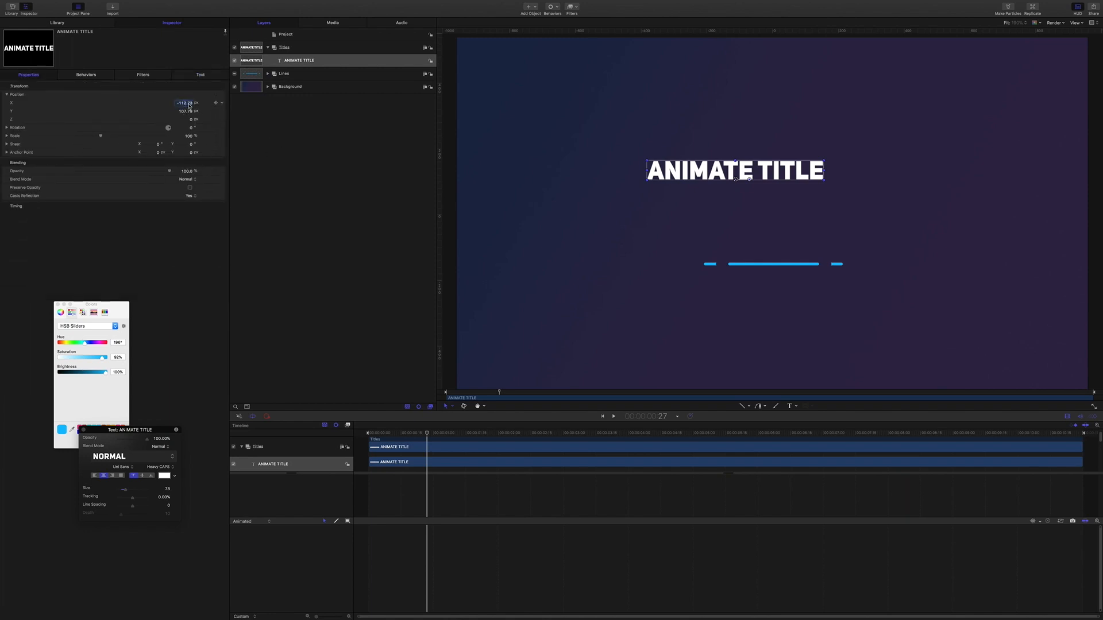
text(0)
key(Return)
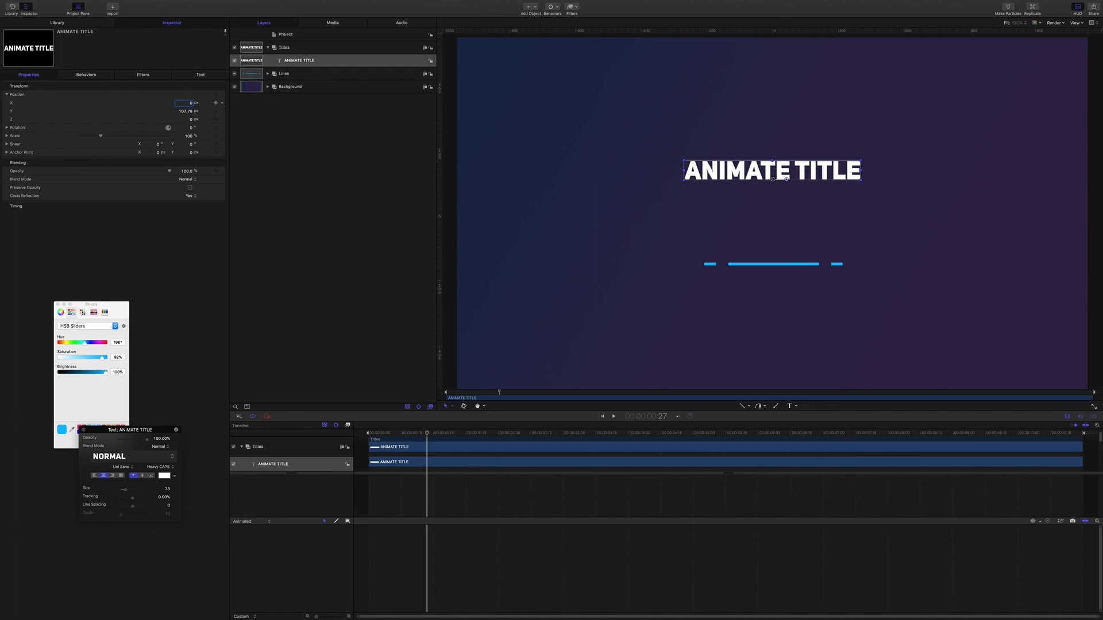
Step: Trim the ANIMATE TITLE text to start at 2:00 and keyframe its Y position at 56 px there
click(663, 417)
text(2.0)
key(Return)
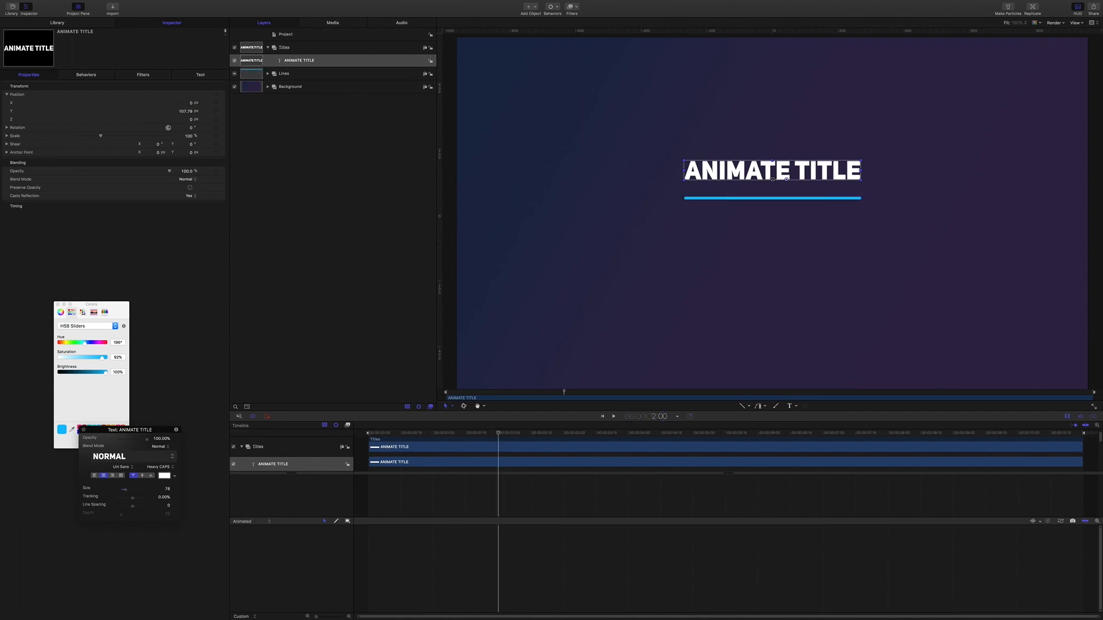
key(i)
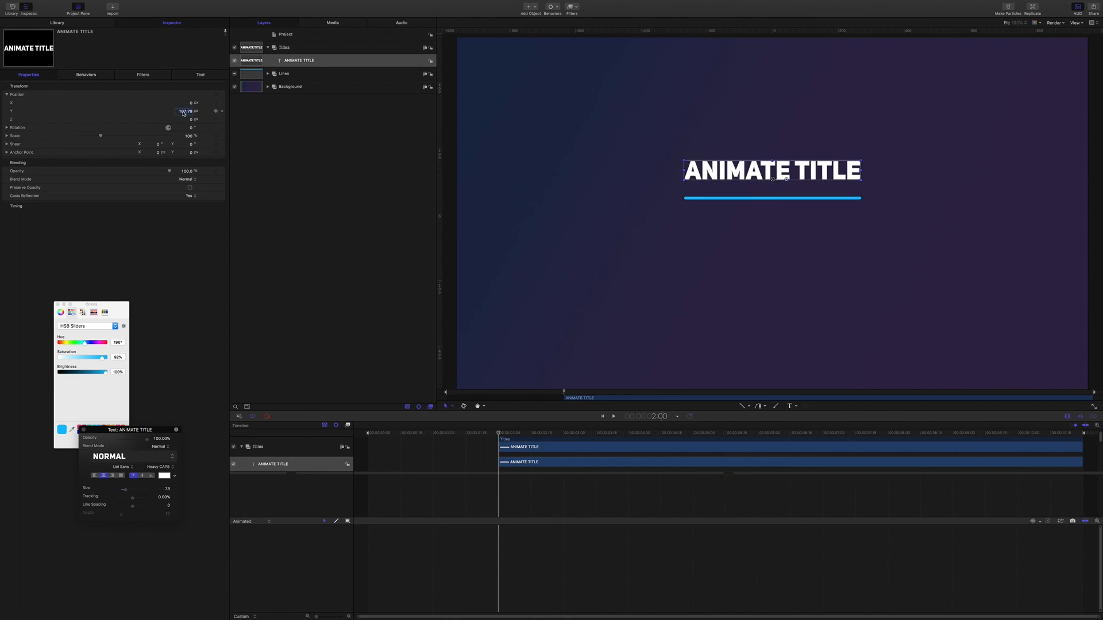
text(56)
key(Return)
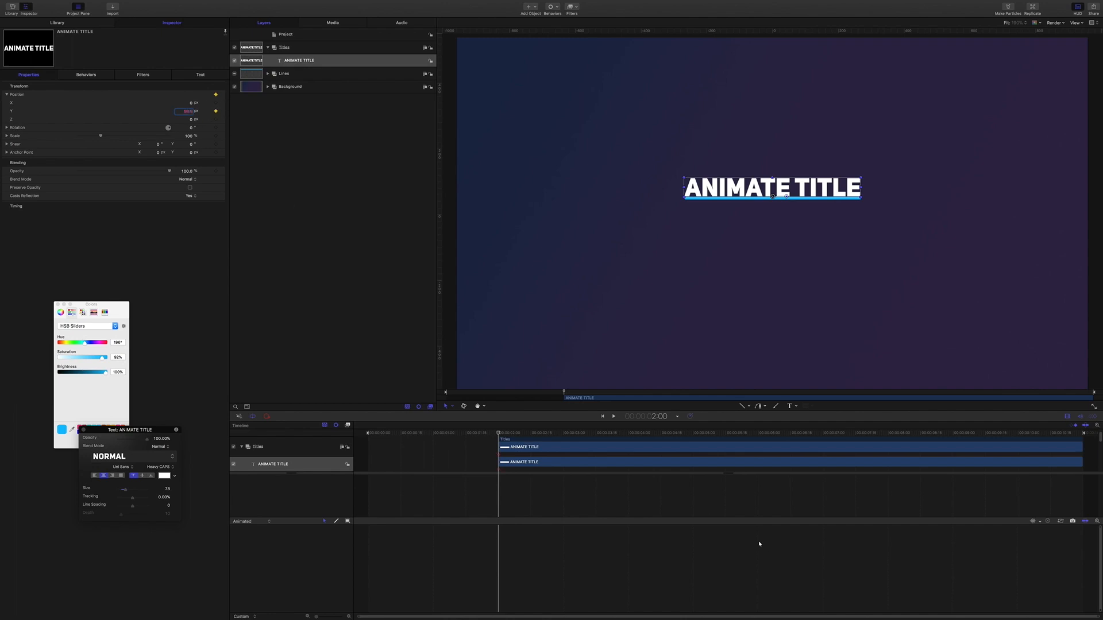
Step: Keyframe the ANIMATE TITLE text's Y position at -29 px at 3:15
click(656, 417)
text(3.15)
key(Return)
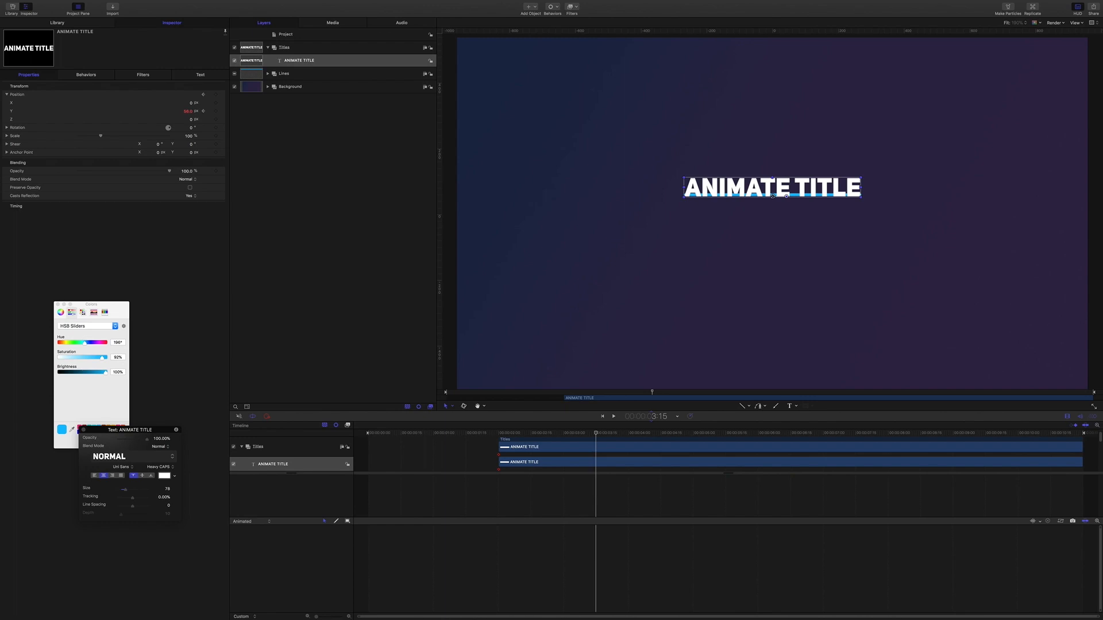
click(186, 112)
key(BackSpace)
text(-29)
key(Return)
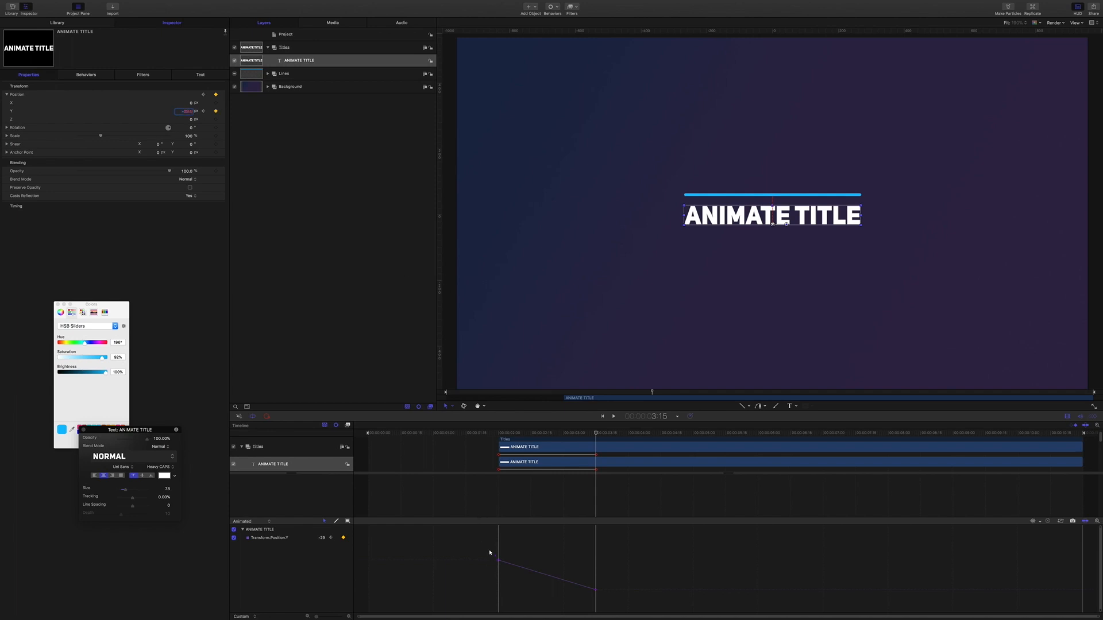
Step: Shape the title's Y position curve with Bezier handles into a fast start and smooth ease-out, and play the animation
drag(480, 537, 624, 607)
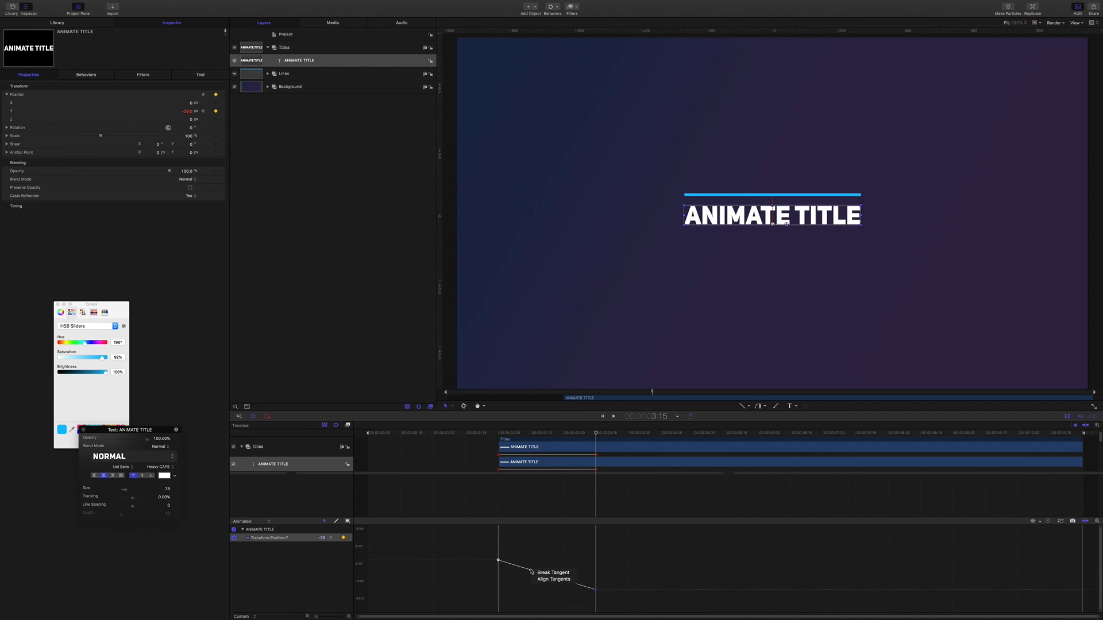
drag(610, 581, 580, 599)
right_click(563, 580)
click(574, 584)
drag(488, 545, 497, 595)
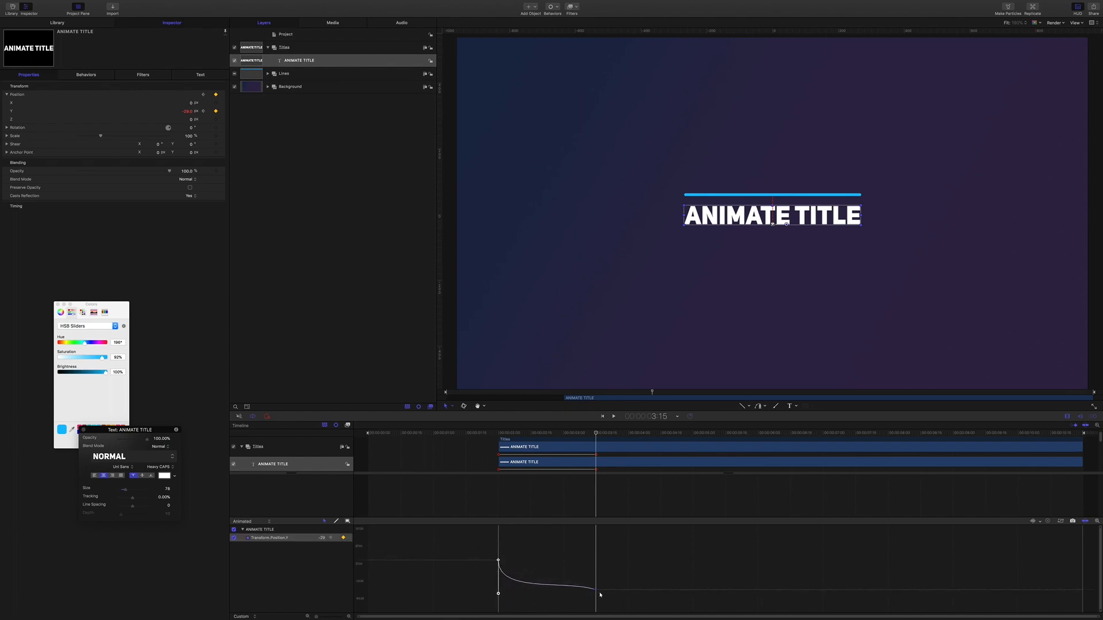
drag(610, 581, 586, 590)
click(475, 435)
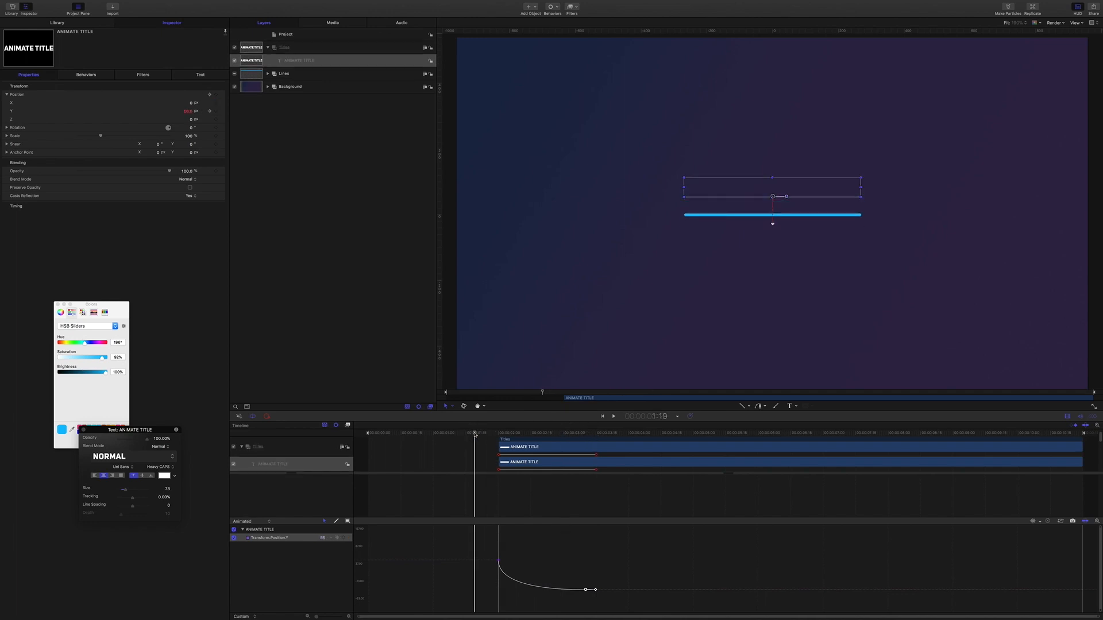
key(space)
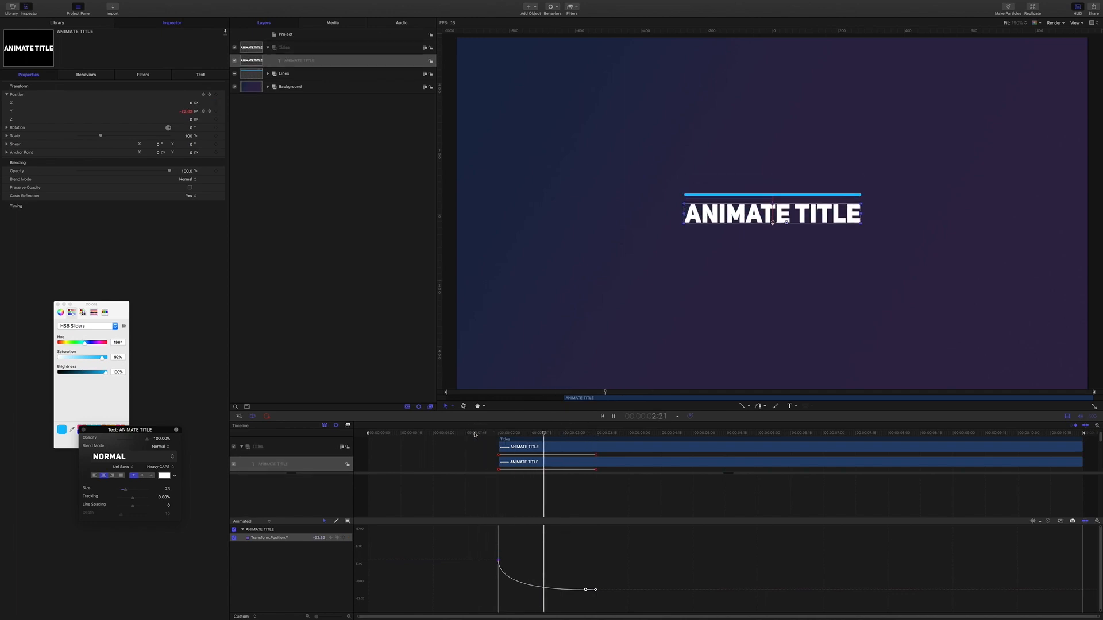
key(space)
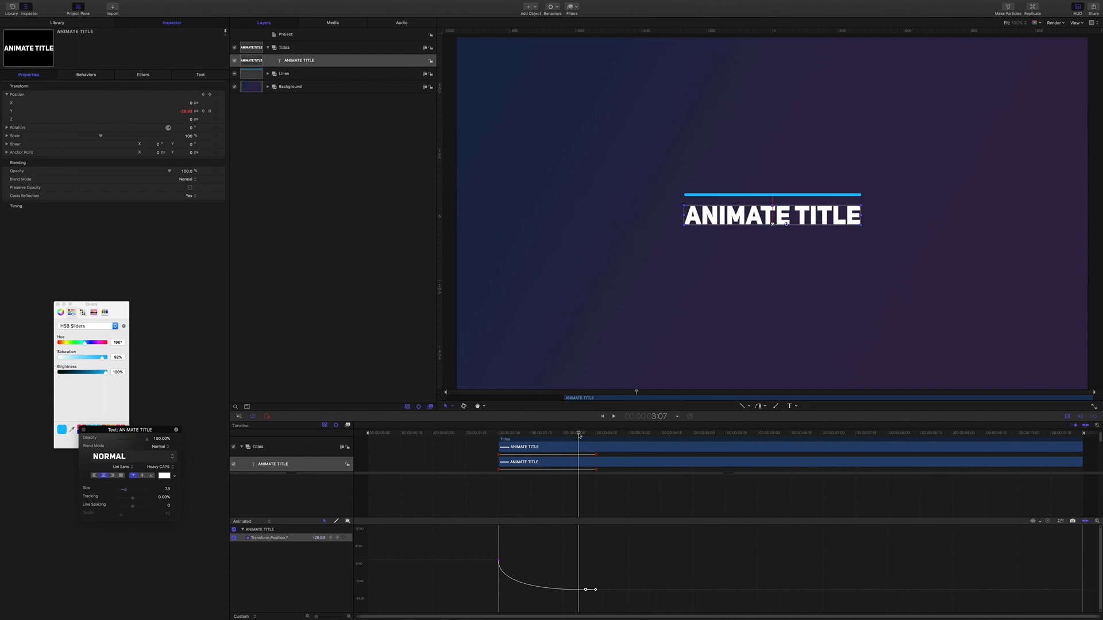
Step: With the playhead at 2:25, add the text "MOTION GRAPHIC" to the Titles group, above the blue line on the canvas
click(552, 435)
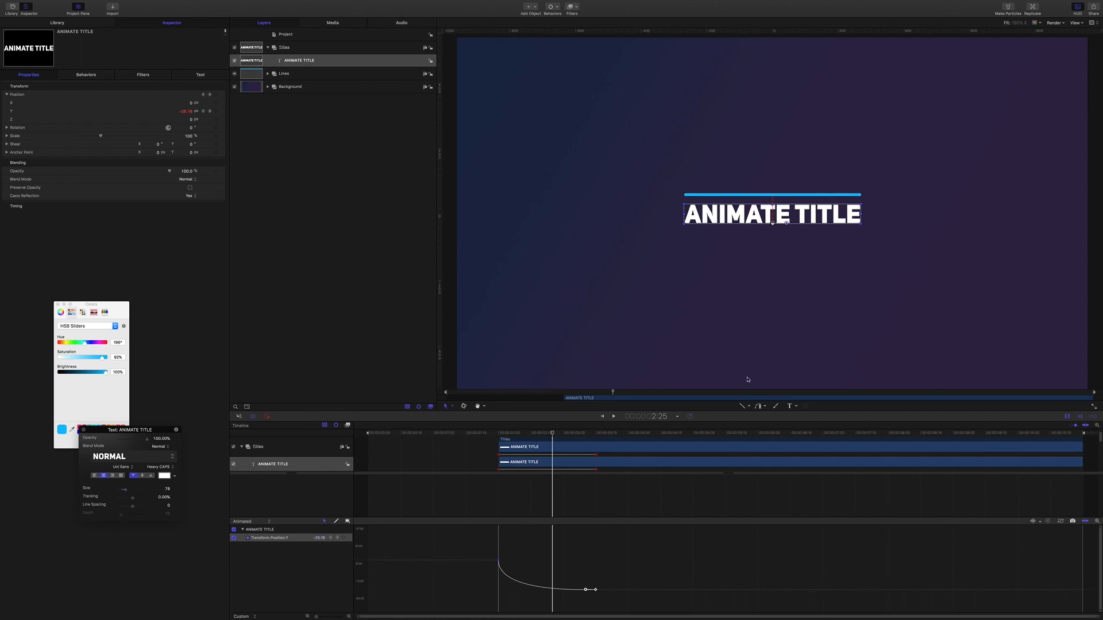
click(790, 406)
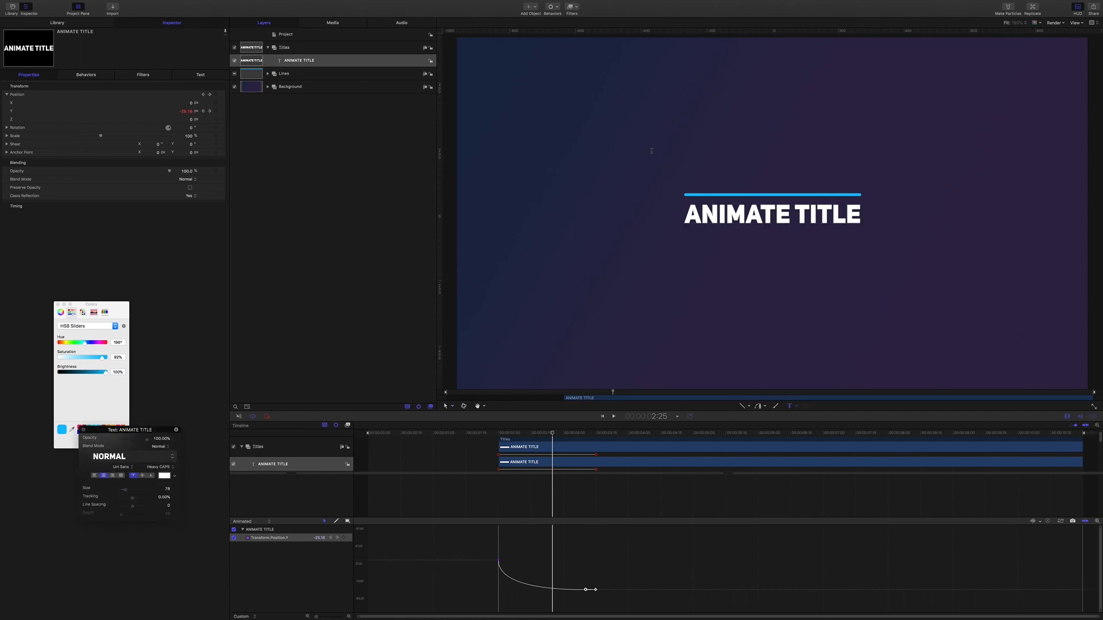
click(285, 47)
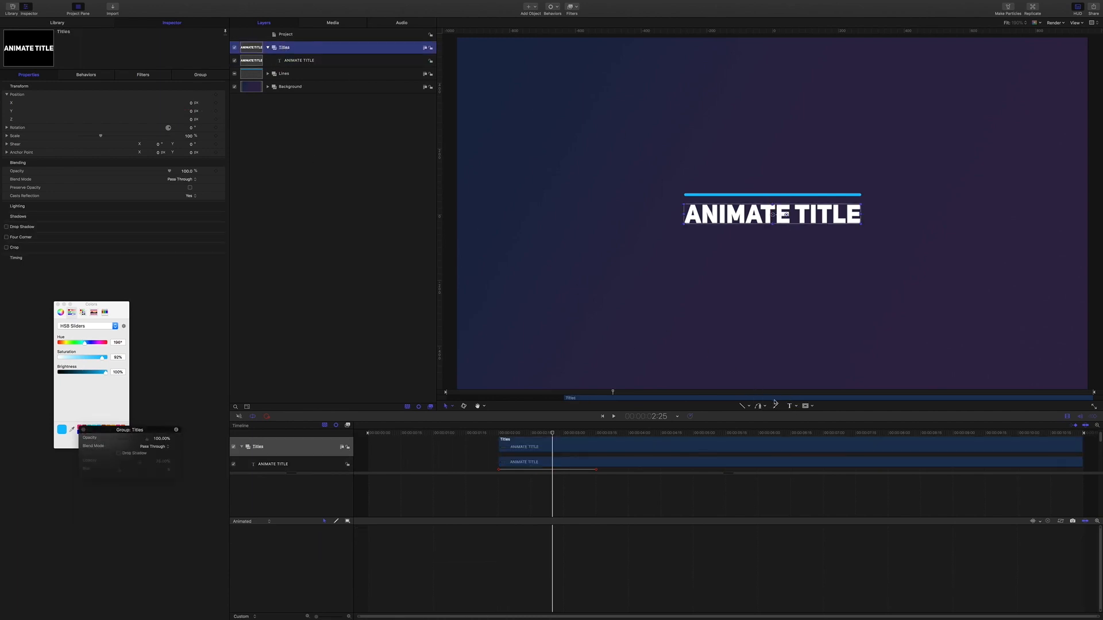
click(722, 171)
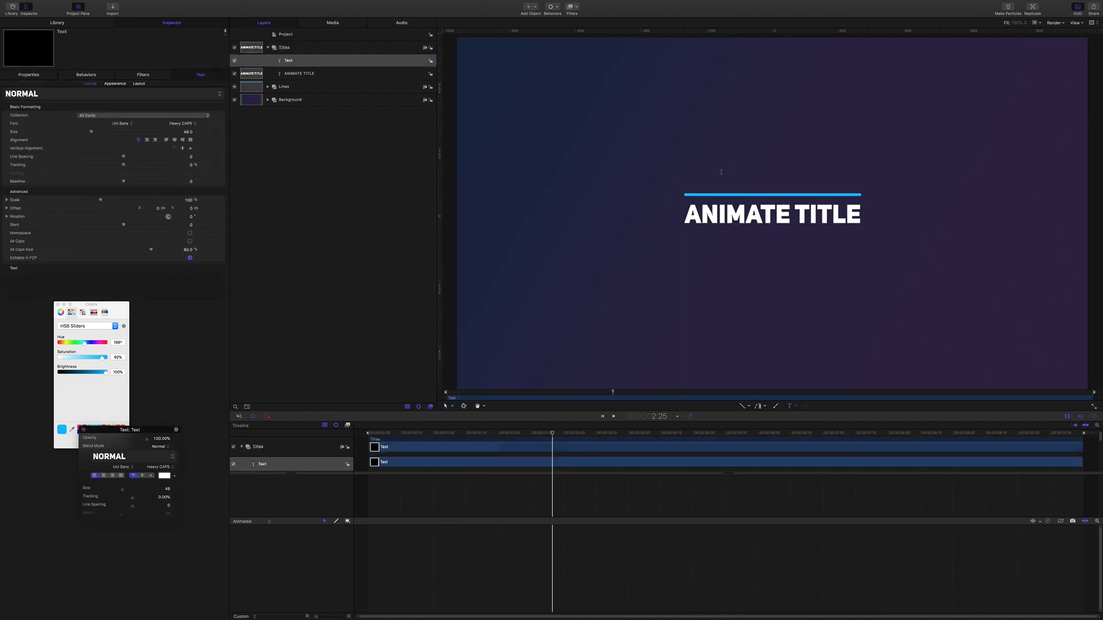
text(MOTIO)
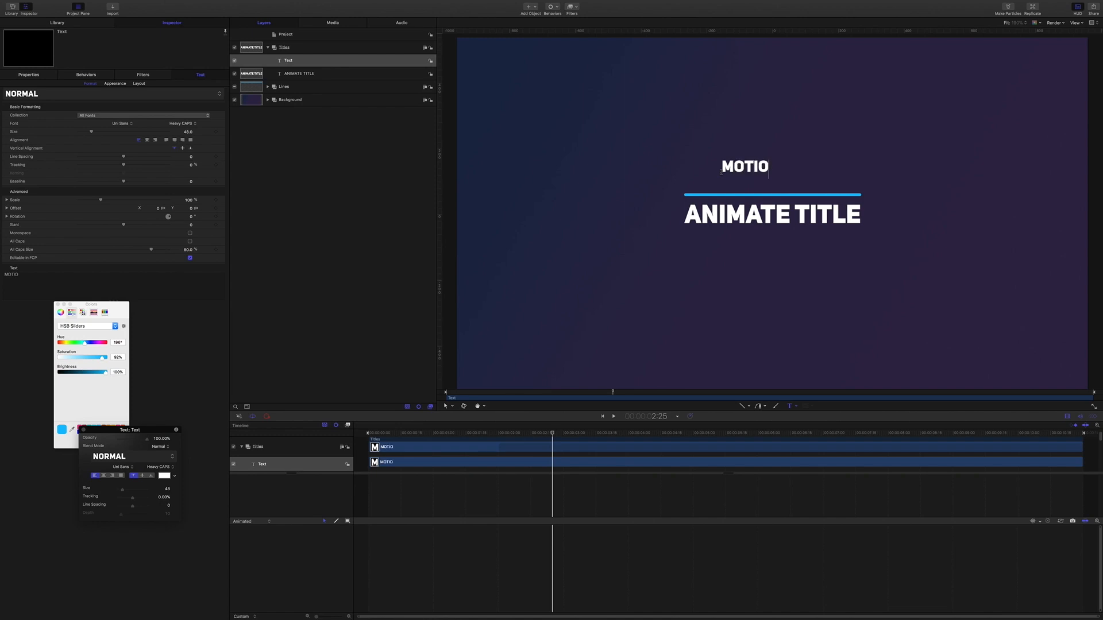
text(N GRAP)
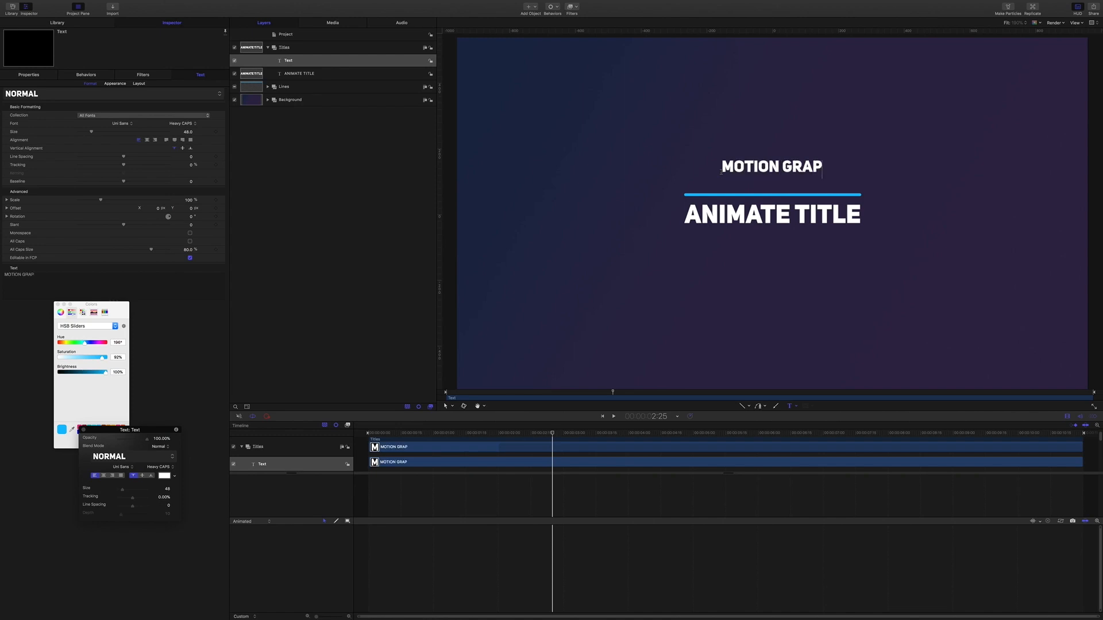
text(HIC)
key(Escape)
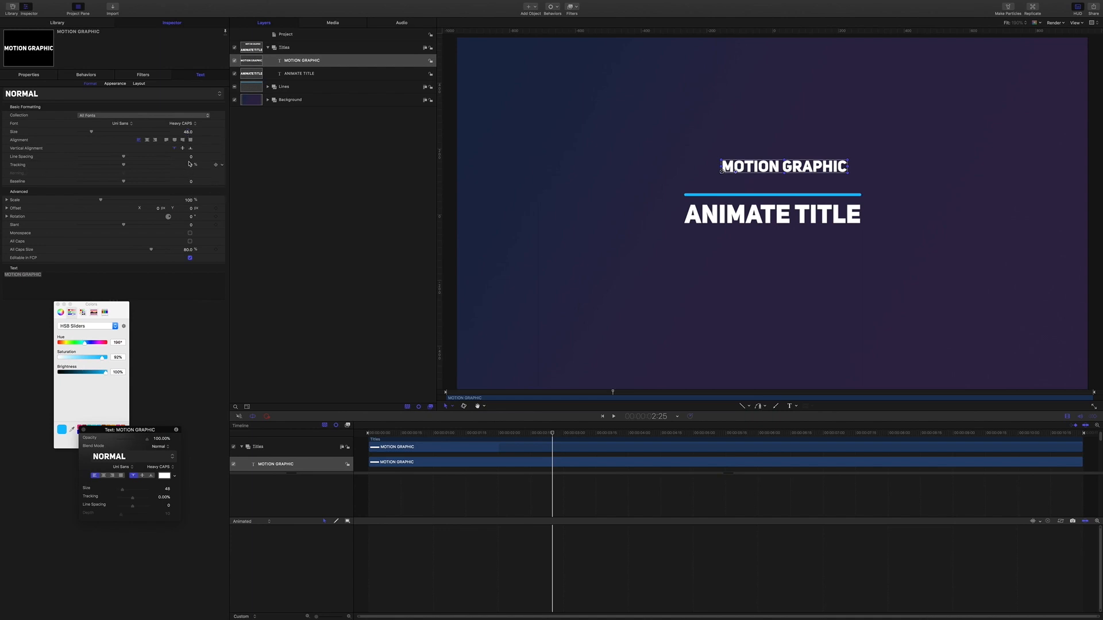
Step: Set the MOTION GRAPHIC text's tracking to 23%, its typeface to Regular and its alignment to centred
text(3)
key(Return)
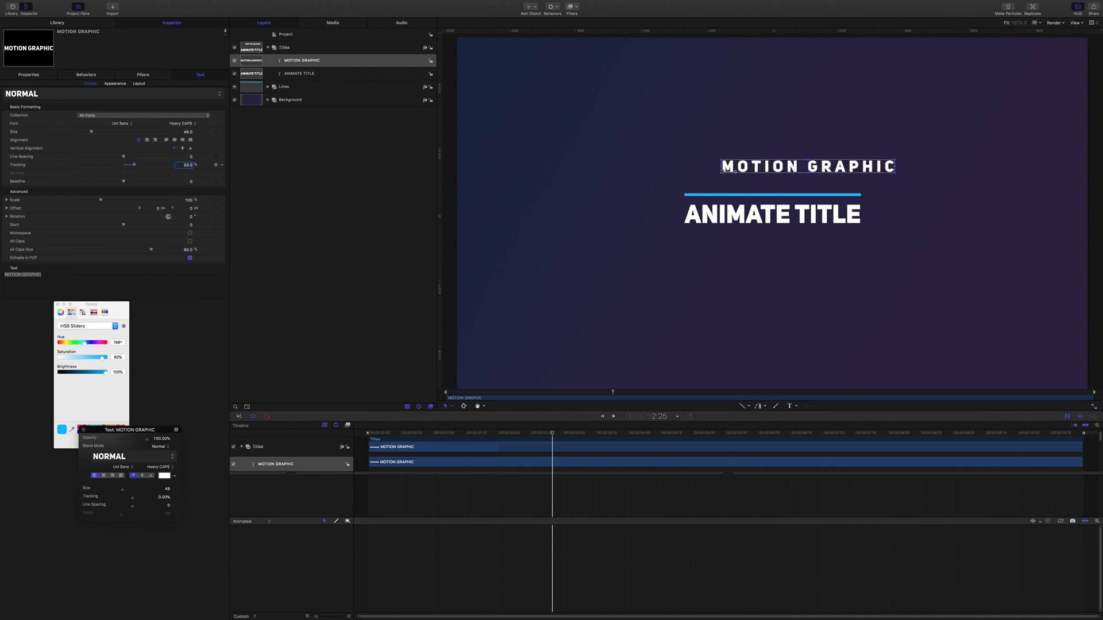
click(191, 129)
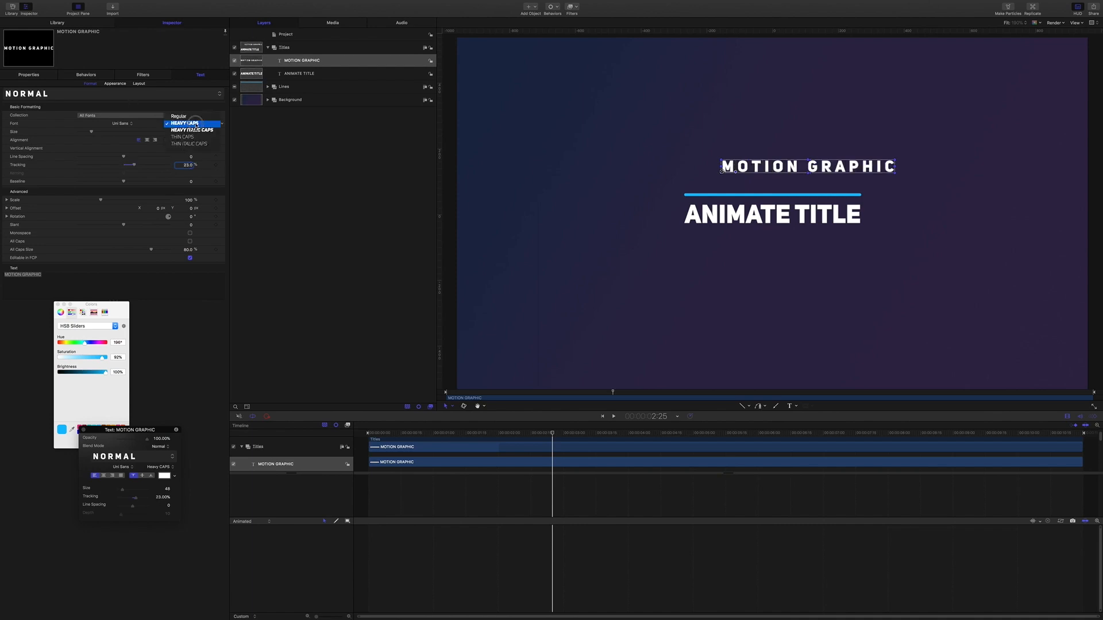
click(194, 134)
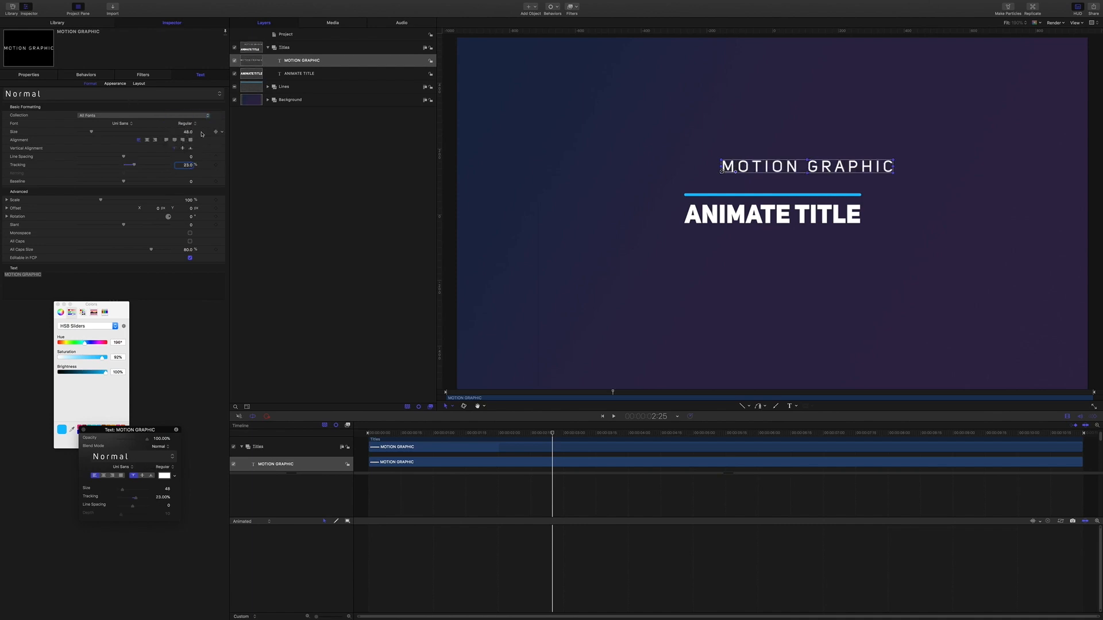
click(150, 142)
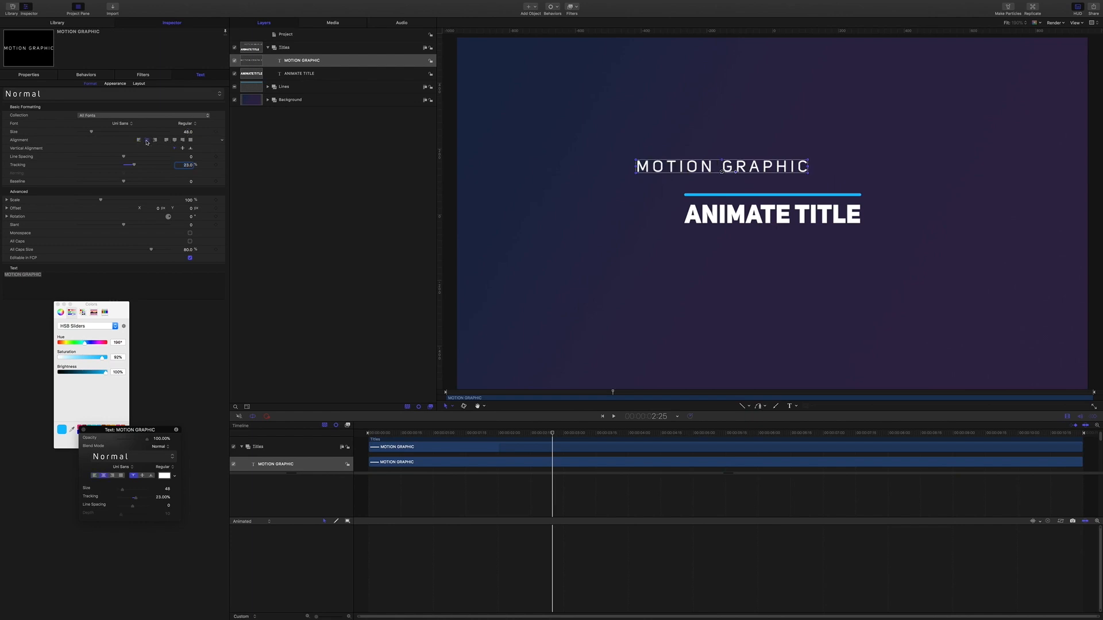
Step: Set the MOTION GRAPHIC text's X position to 0 px
click(28, 75)
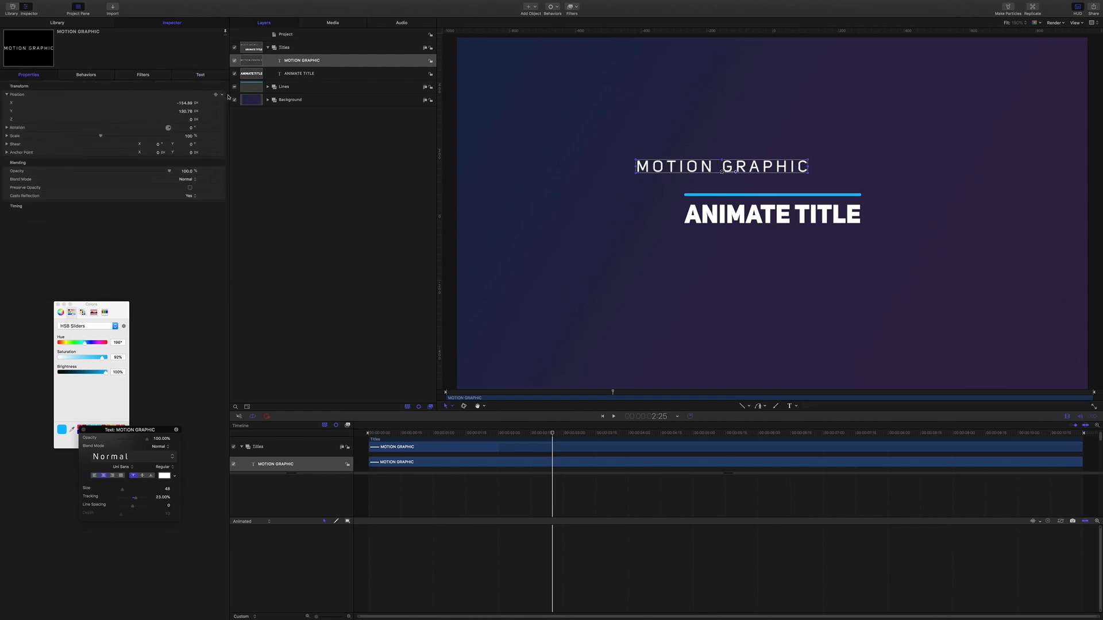
click(223, 94)
click(183, 92)
click(184, 103)
text(0)
key(Return)
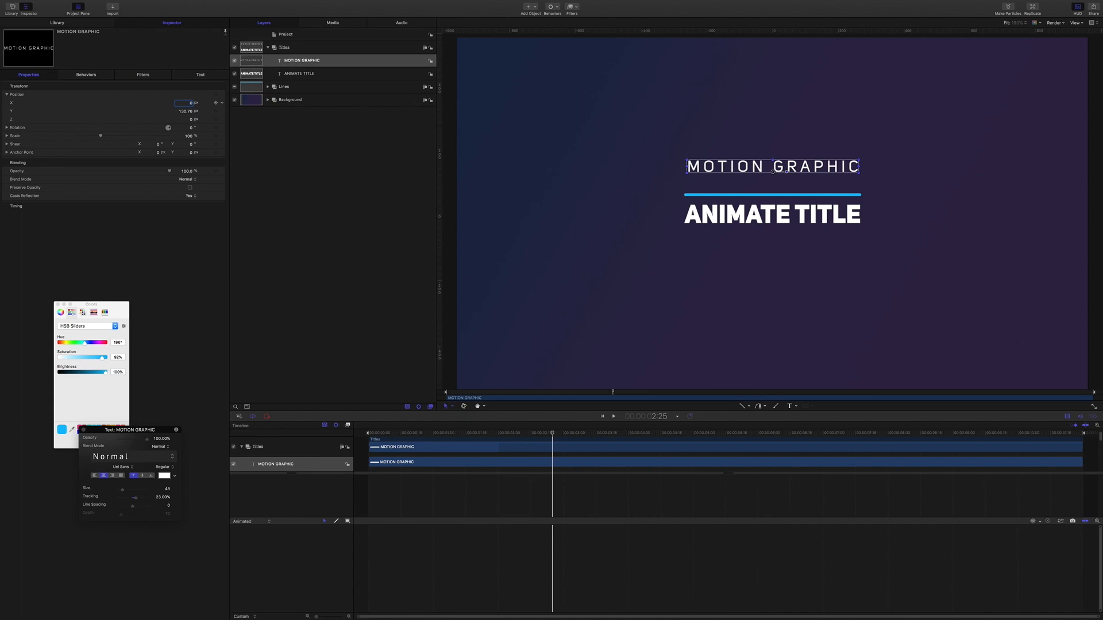
Step: Trim the MOTION GRAPHIC text to start at 1:21 and keyframe its Y position at 6.7 px there
double_click(661, 416)
text(1.20)
key(Return)
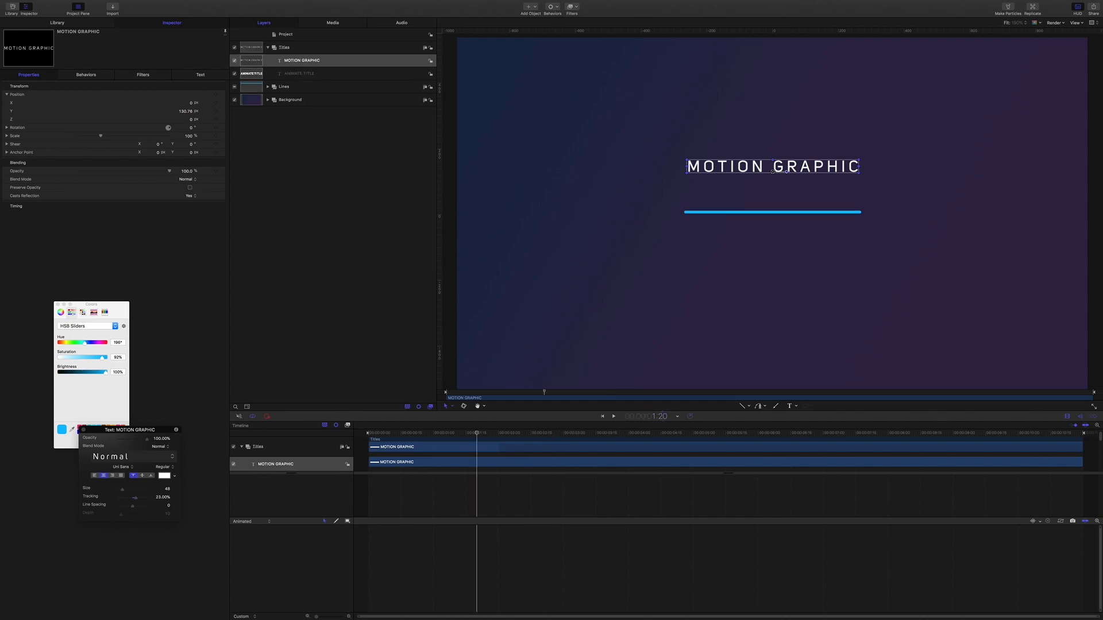
key(alt+bracketleft)
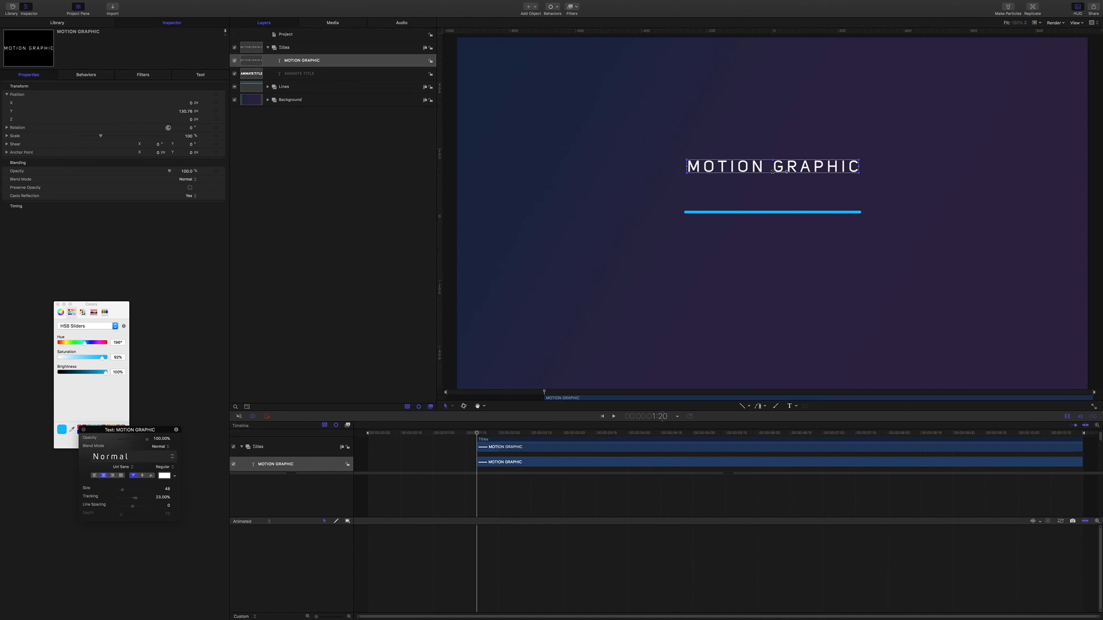
key(Right)
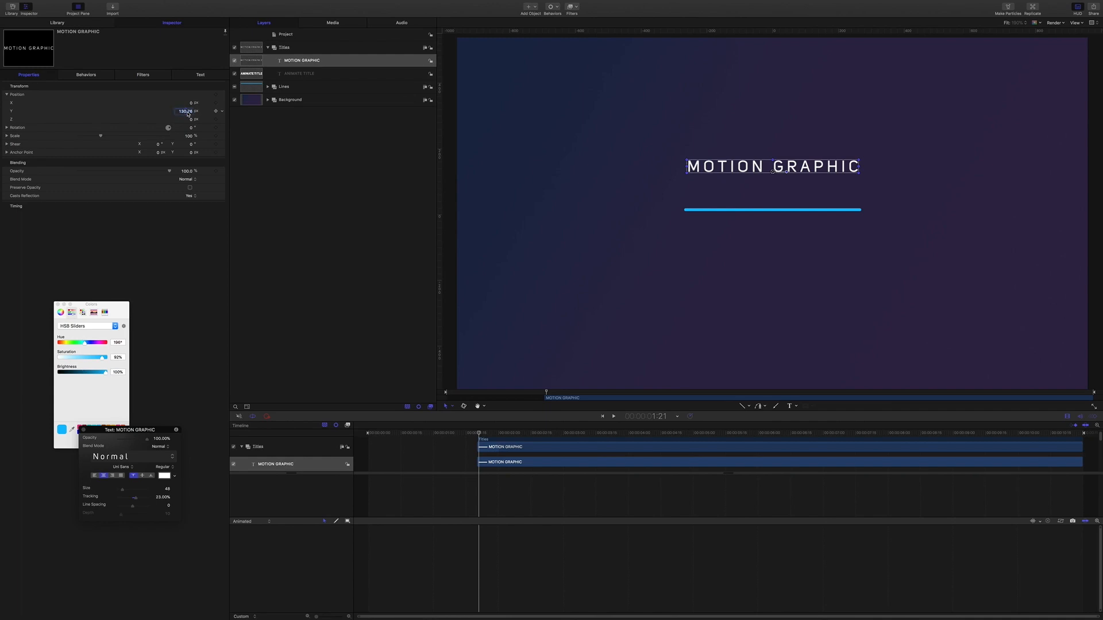
text(6.7)
key(Return)
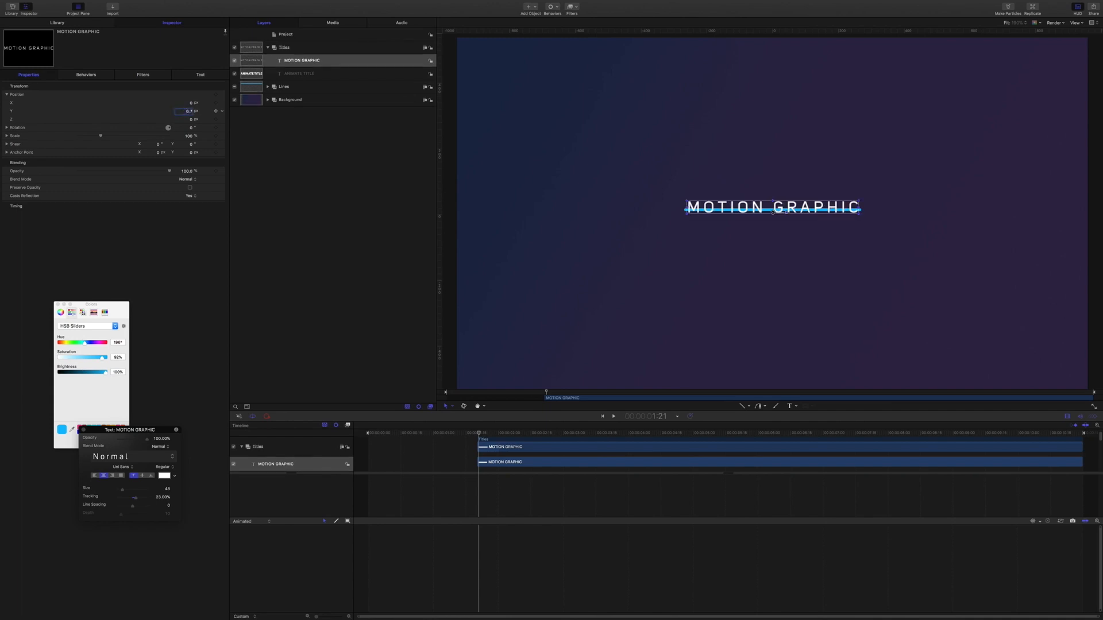
click(216, 111)
Step: Keyframe the MOTION GRAPHIC text's Y position at 3:00 so it sits just below the ANIMATE TITLE text
click(659, 418)
text(3.0)
key(Return)
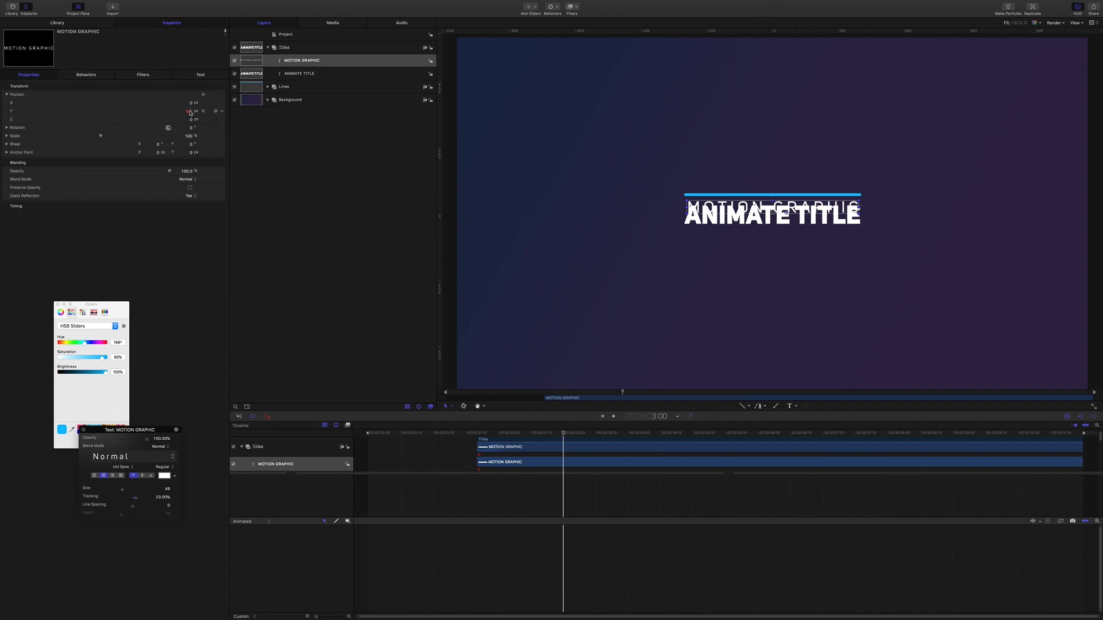
key(BackSpace)
key(Return)
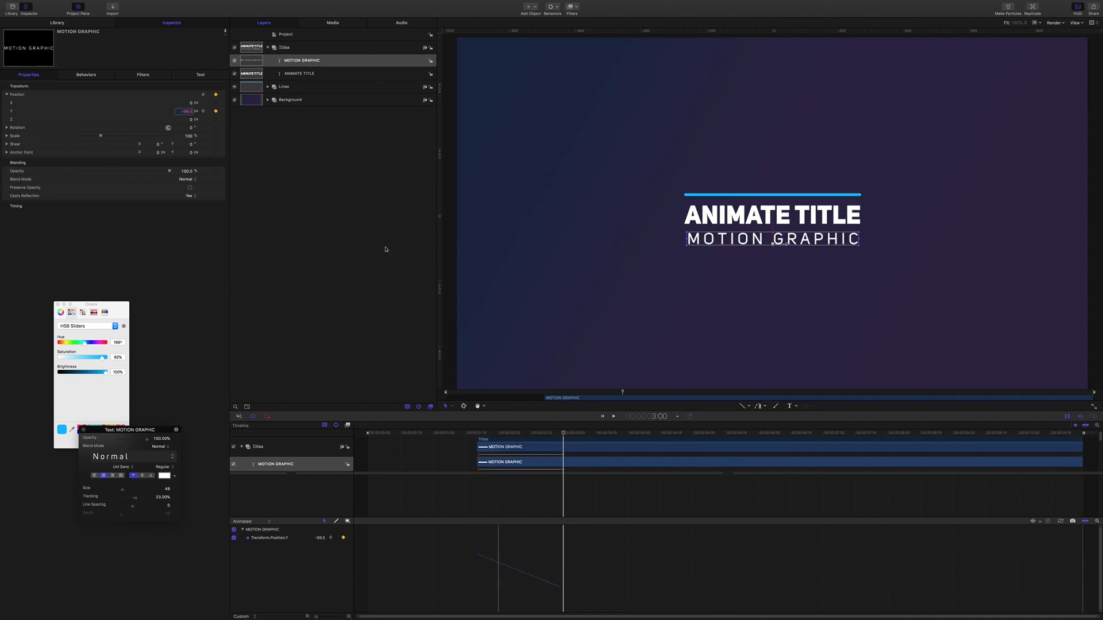
Step: Shape the MOTION GRAPHIC text's Y position curve into a fast start with a smooth ease-out, and play the animation
drag(467, 542, 554, 597)
right_click(507, 567)
click(522, 569)
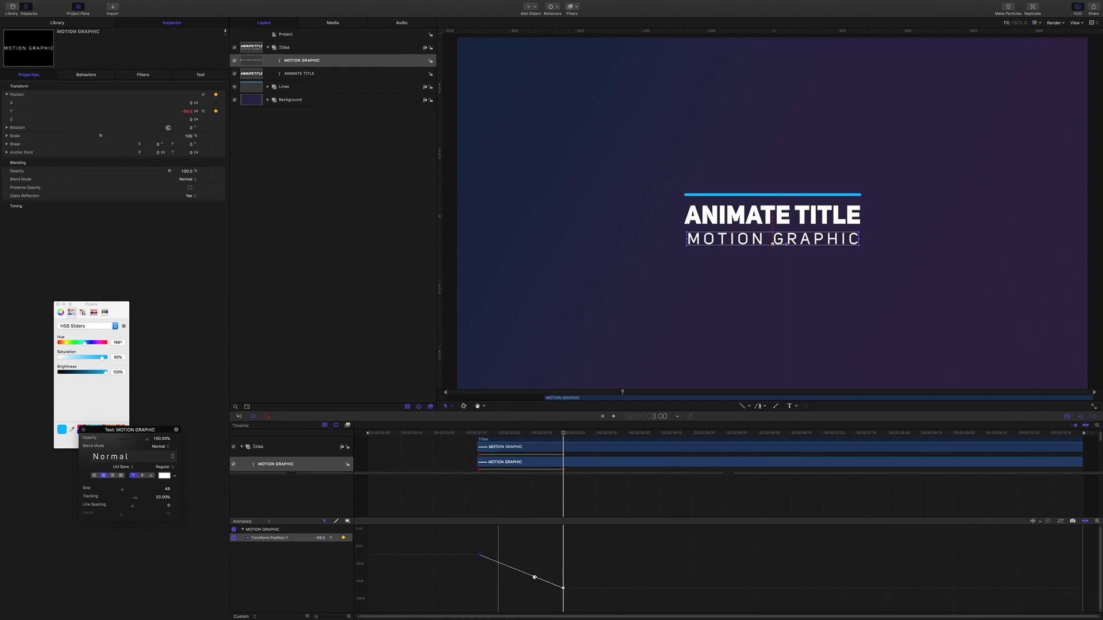
right_click(535, 576)
click(543, 579)
drag(471, 550, 478, 583)
drag(579, 577, 547, 588)
drag(563, 430, 452, 430)
key(space)
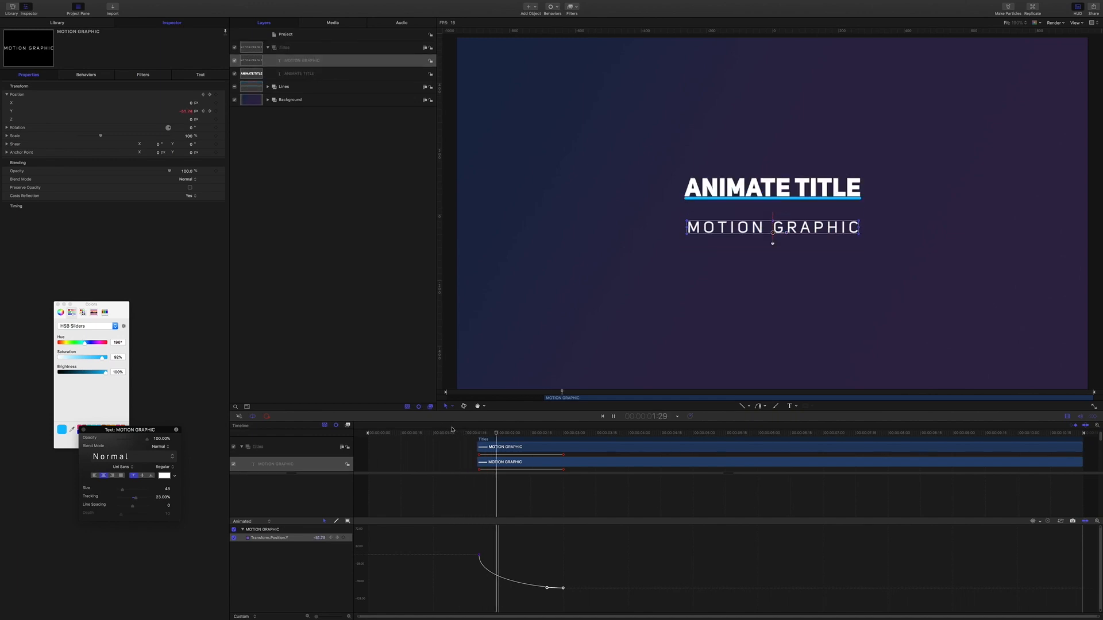
key(space)
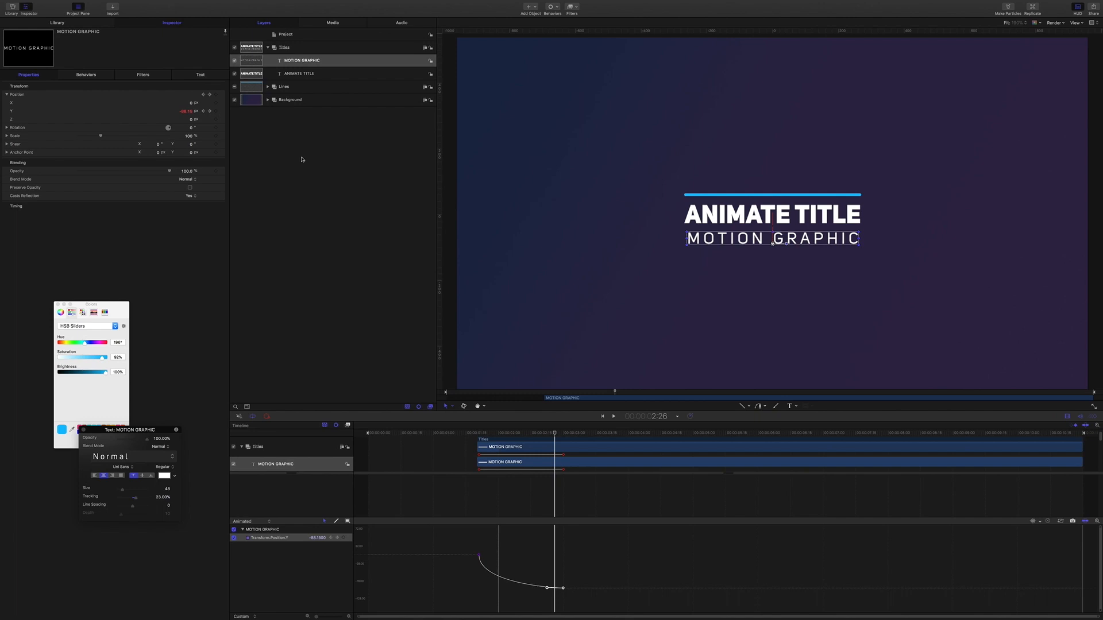
Step: Draw a magenta rectangle inside the Titles group, covering the area directly above the blue line and slightly wider than it
click(316, 181)
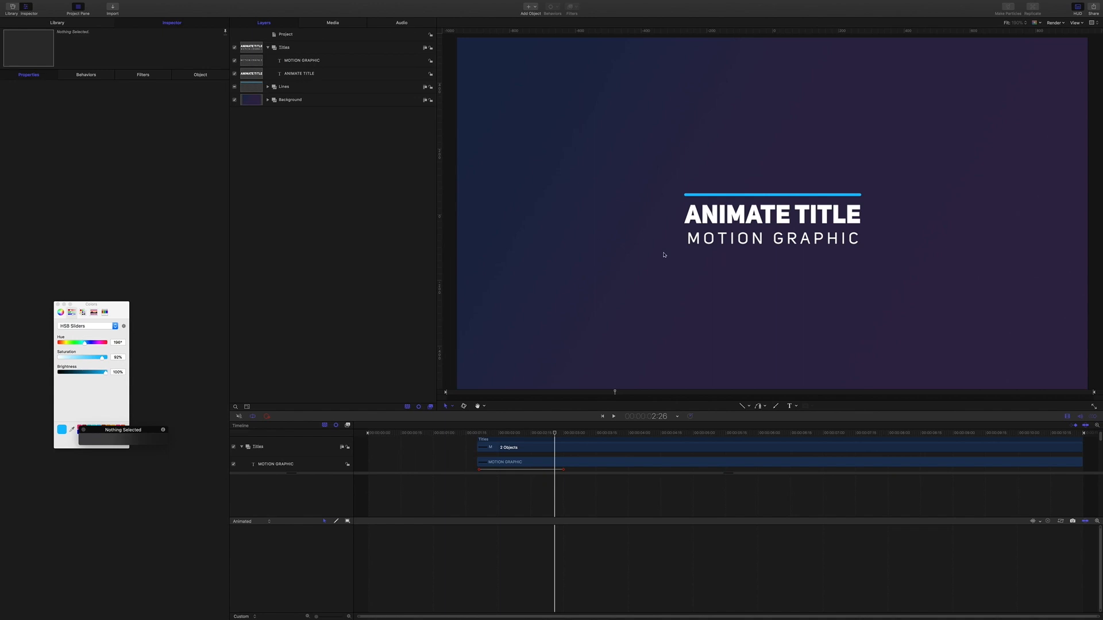
click(284, 49)
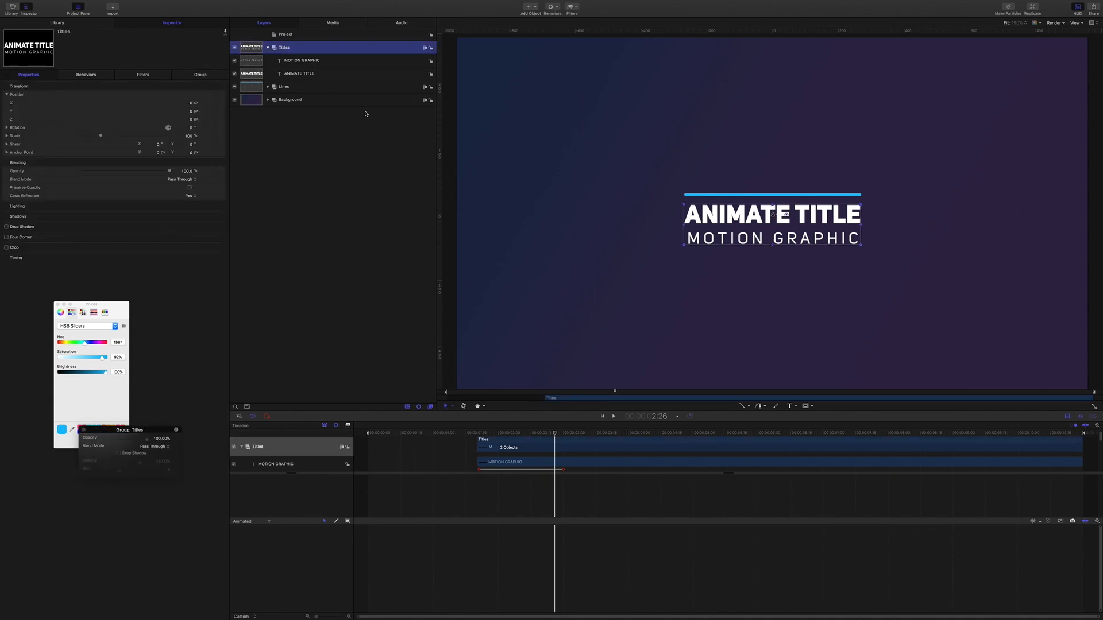
click(749, 408)
click(753, 413)
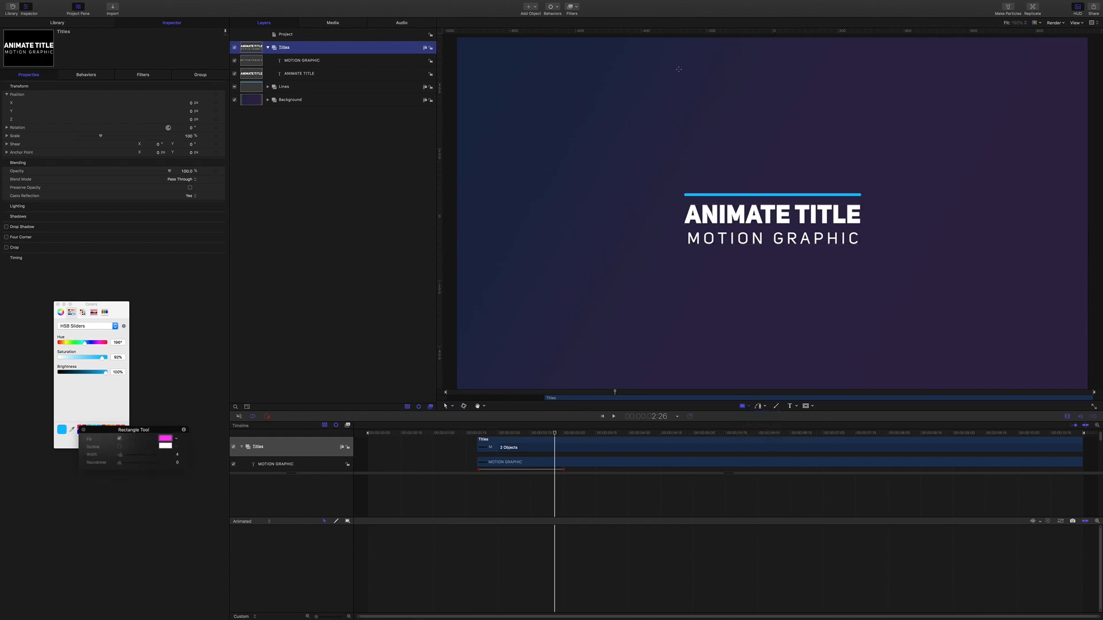
drag(672, 78, 863, 193)
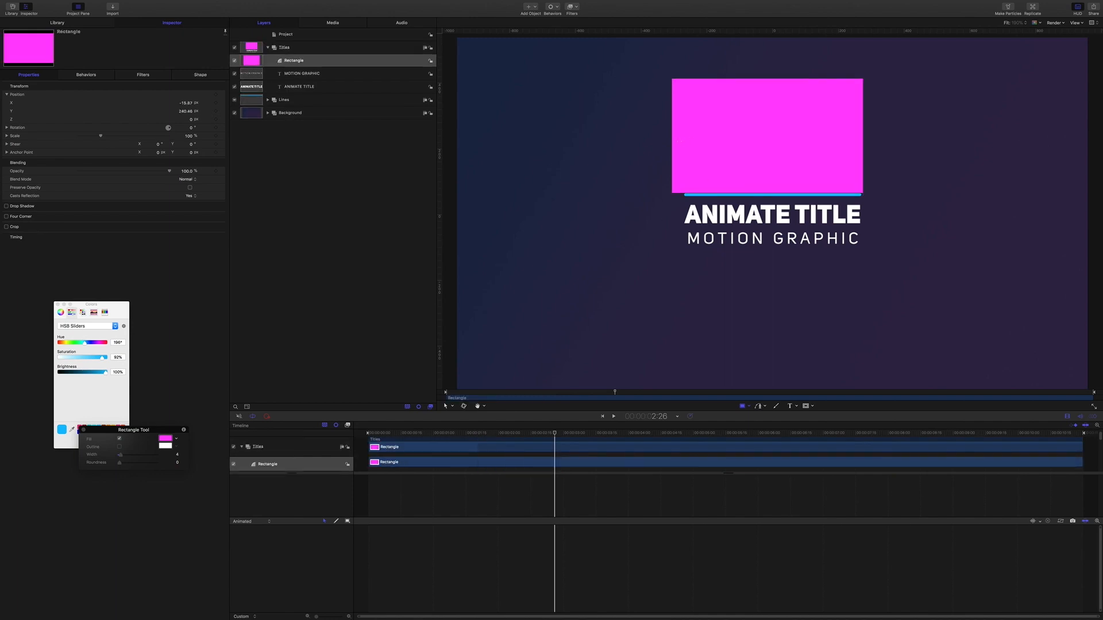
Step: Adjust the rectangle's width so its sides reach just past both ends of the blue line
key(s)
drag(672, 135, 681, 137)
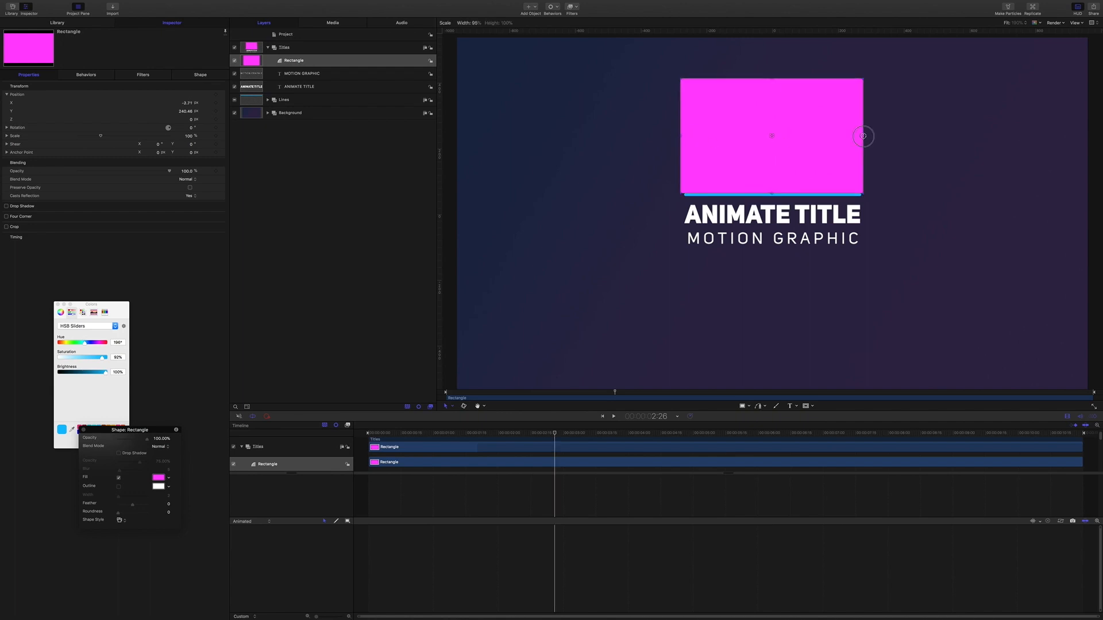
drag(863, 136, 863, 137)
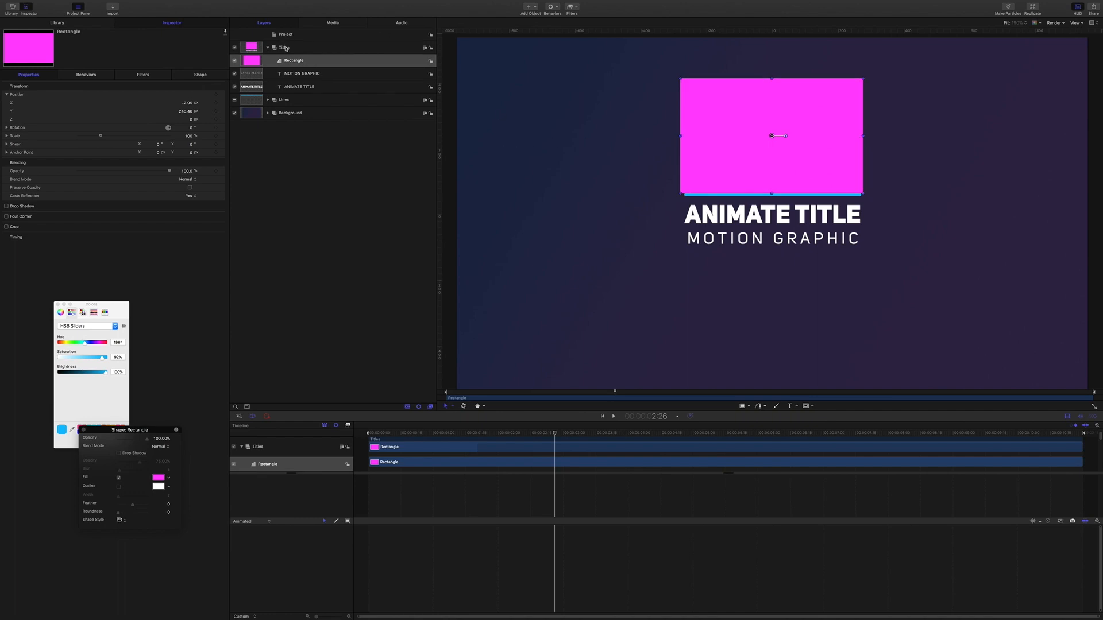
Step: Rename the rectangle in the Titles group as TITLE MASK
click(290, 62)
double_click(305, 62)
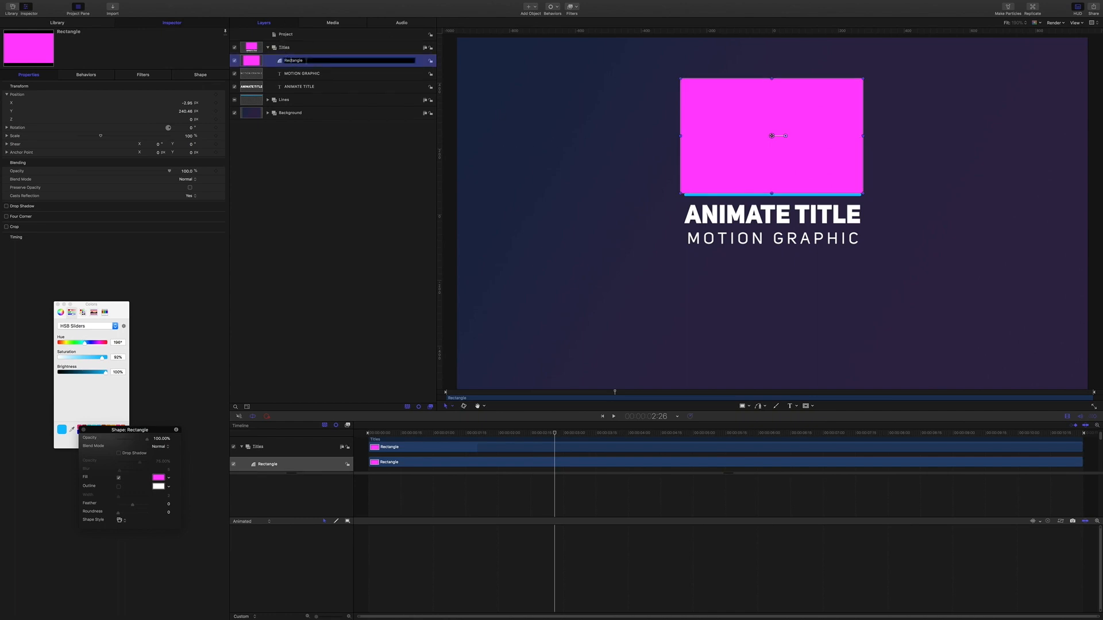
text(TITLE MASK)
click(281, 48)
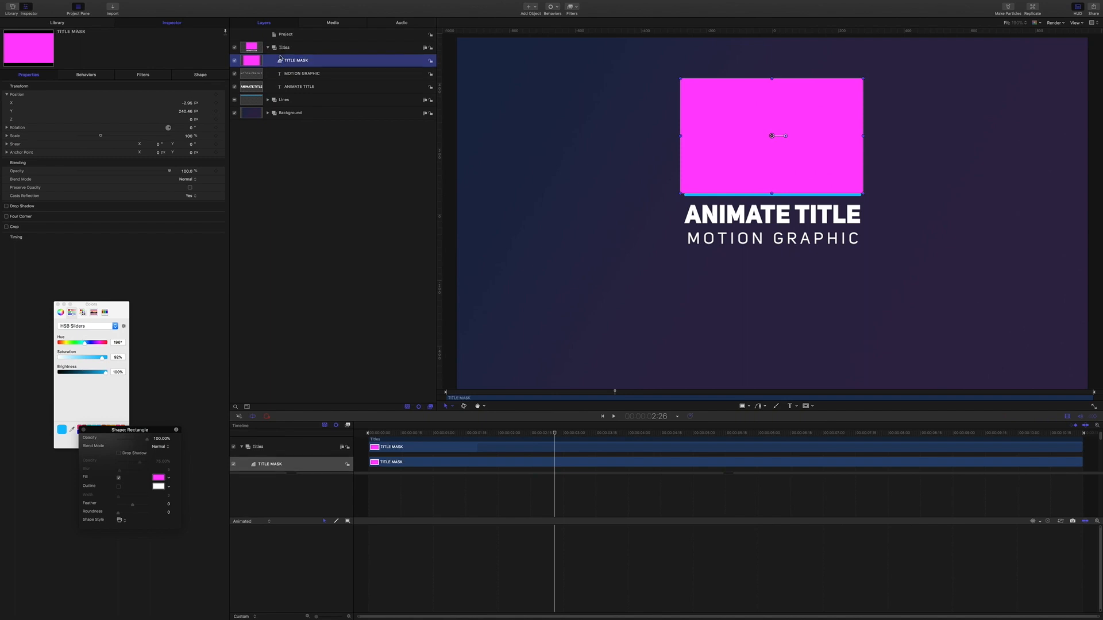
Step: Apply an Align To behavior to TITLE MASK with the Riser line as its target object
click(291, 60)
click(557, 8)
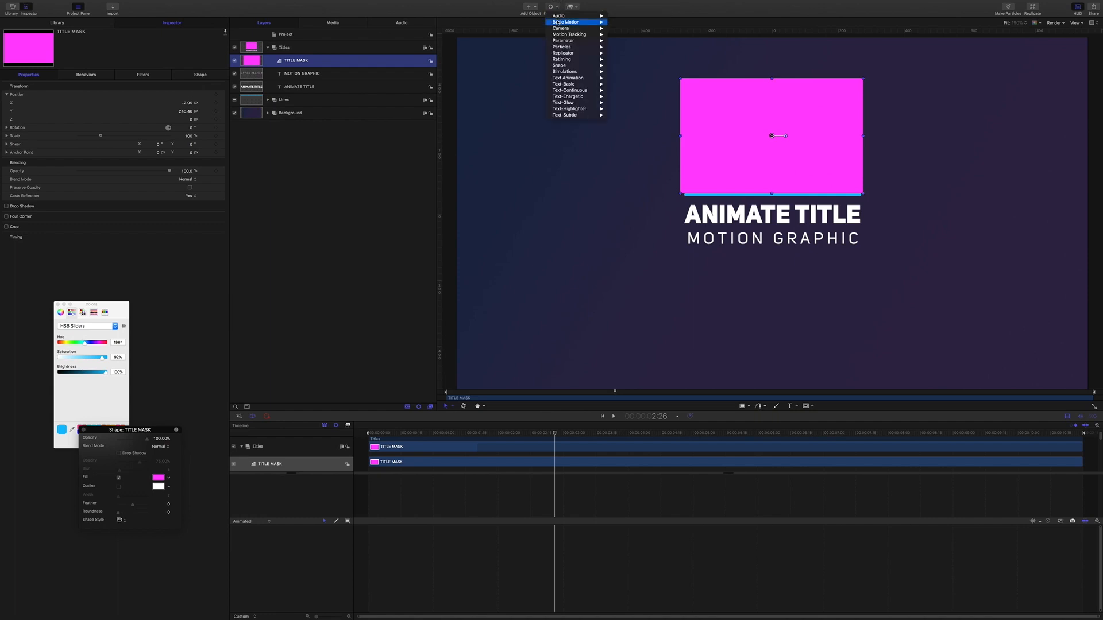
mouse_move(558, 22)
click(622, 22)
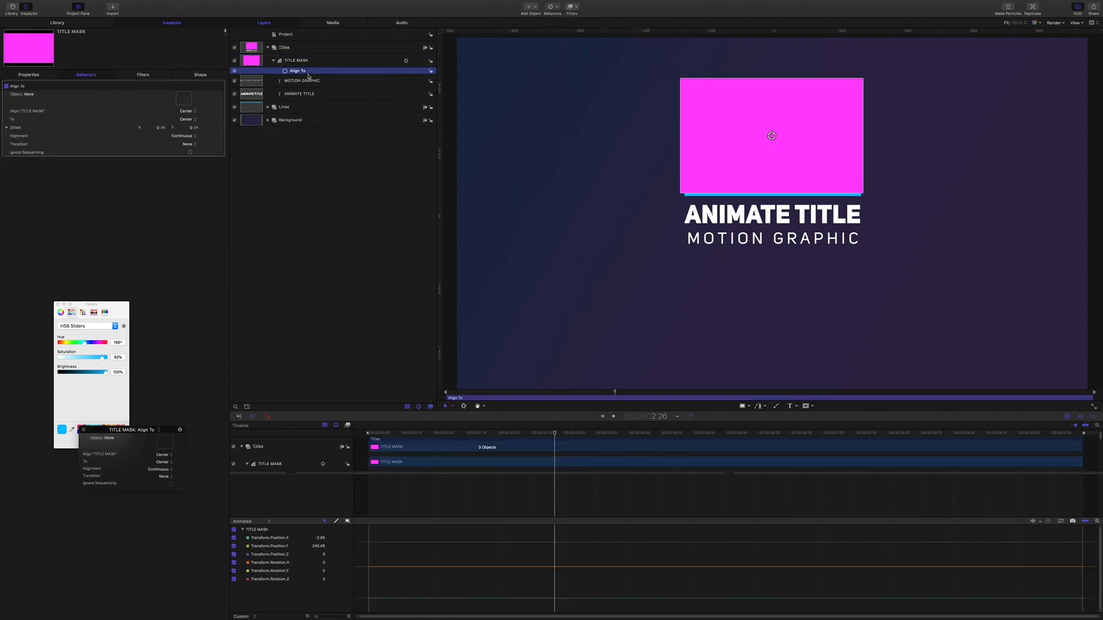
click(268, 108)
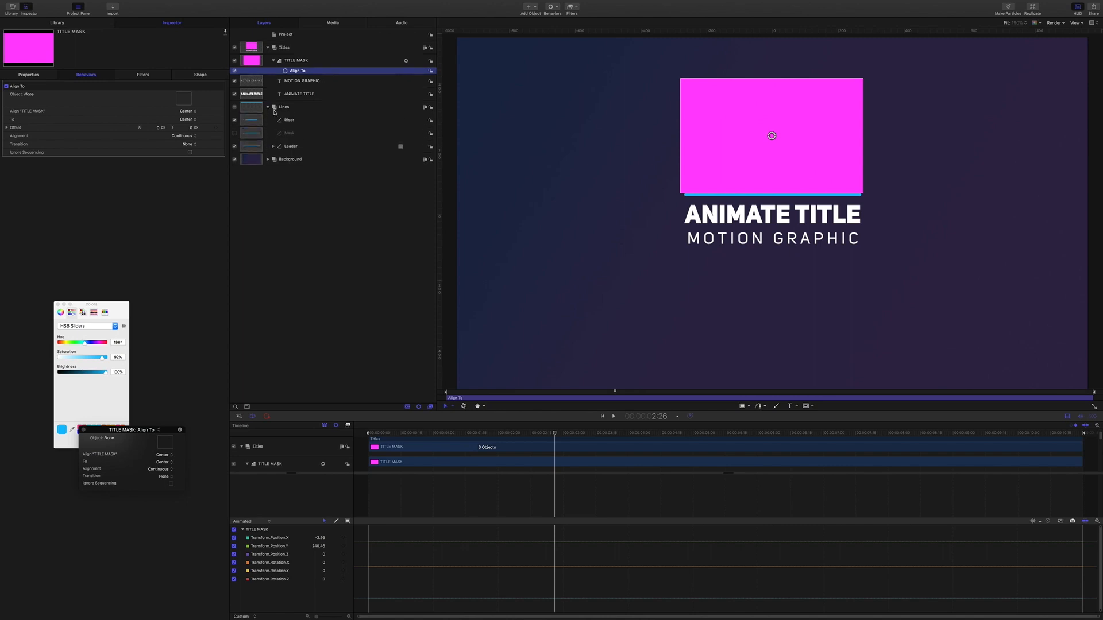
drag(194, 112, 184, 102)
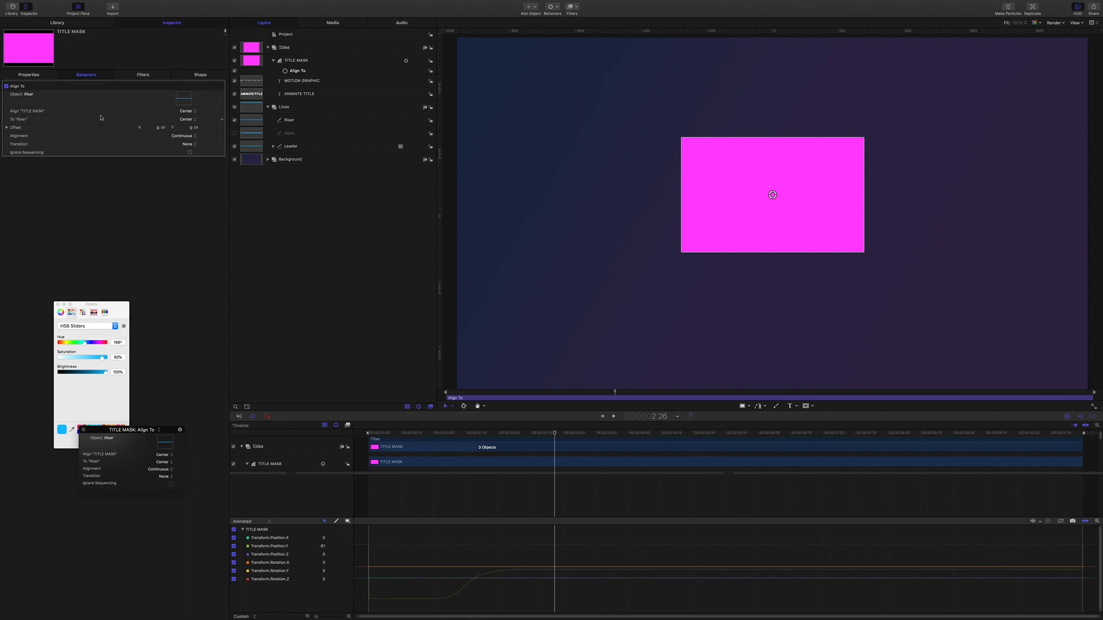
Step: Align the Bottom of TITLE MASK to the Bottom of Riser, and scrub back to 2:10 to check it
click(196, 120)
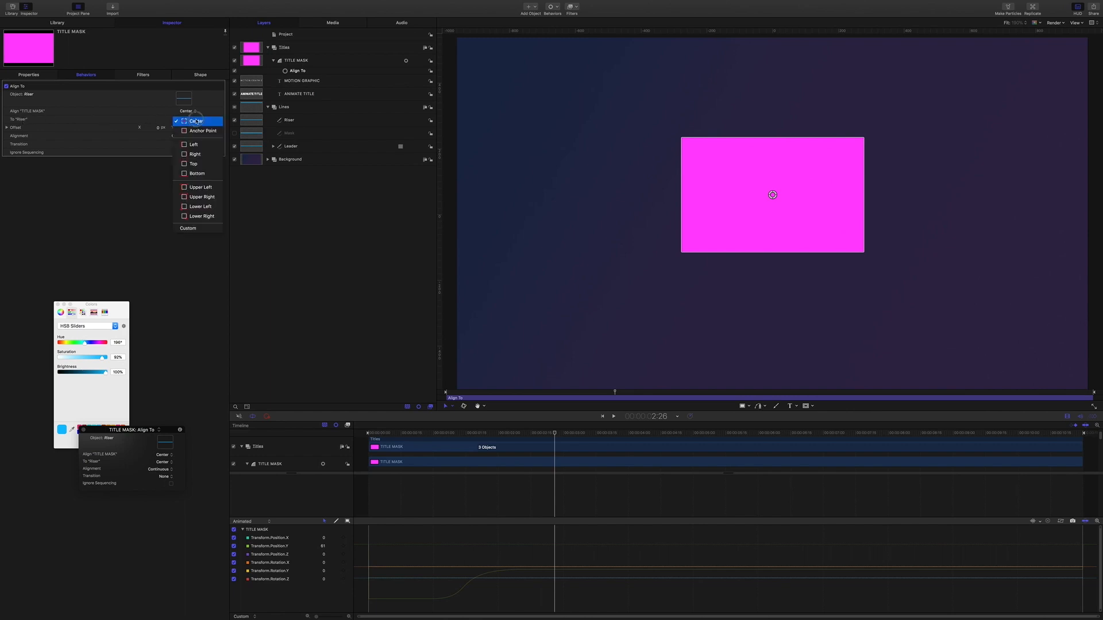
click(202, 174)
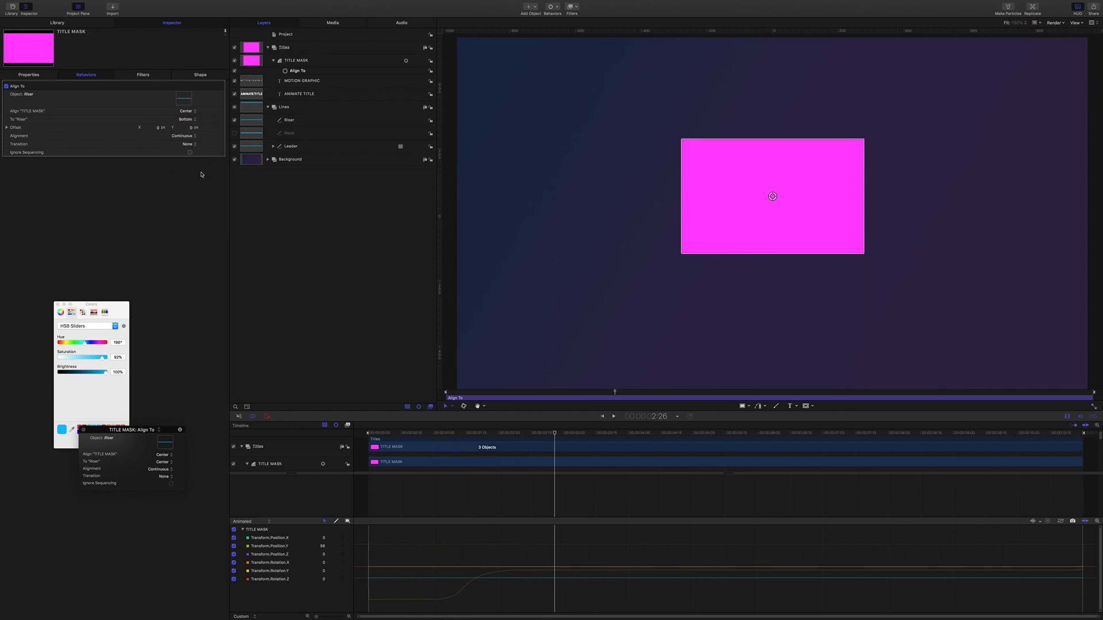
click(194, 112)
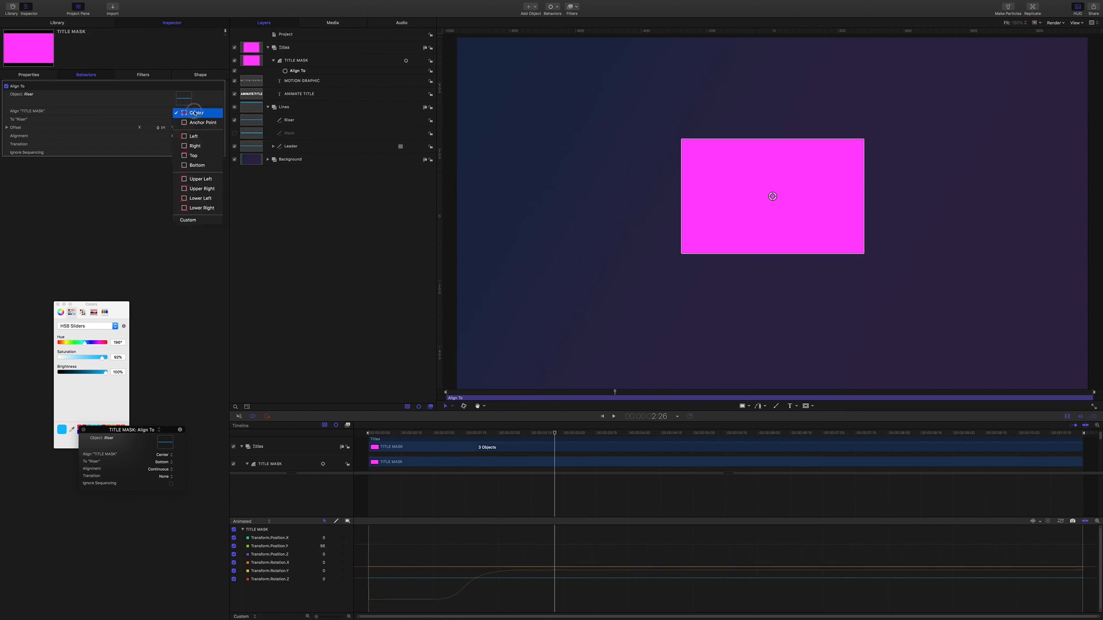
click(198, 165)
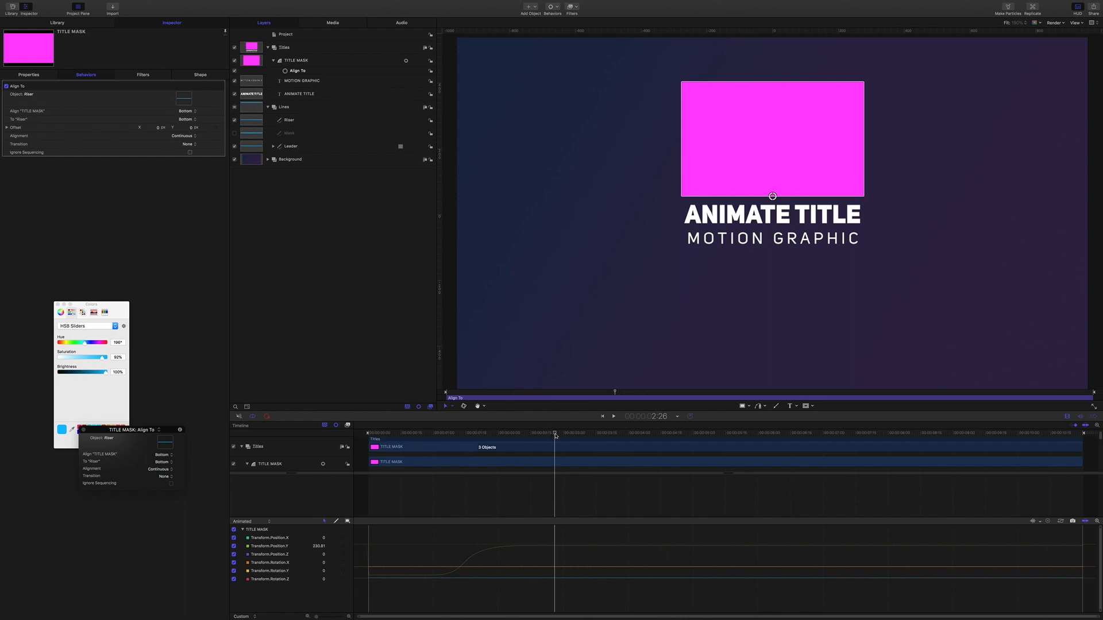
drag(555, 433, 514, 418)
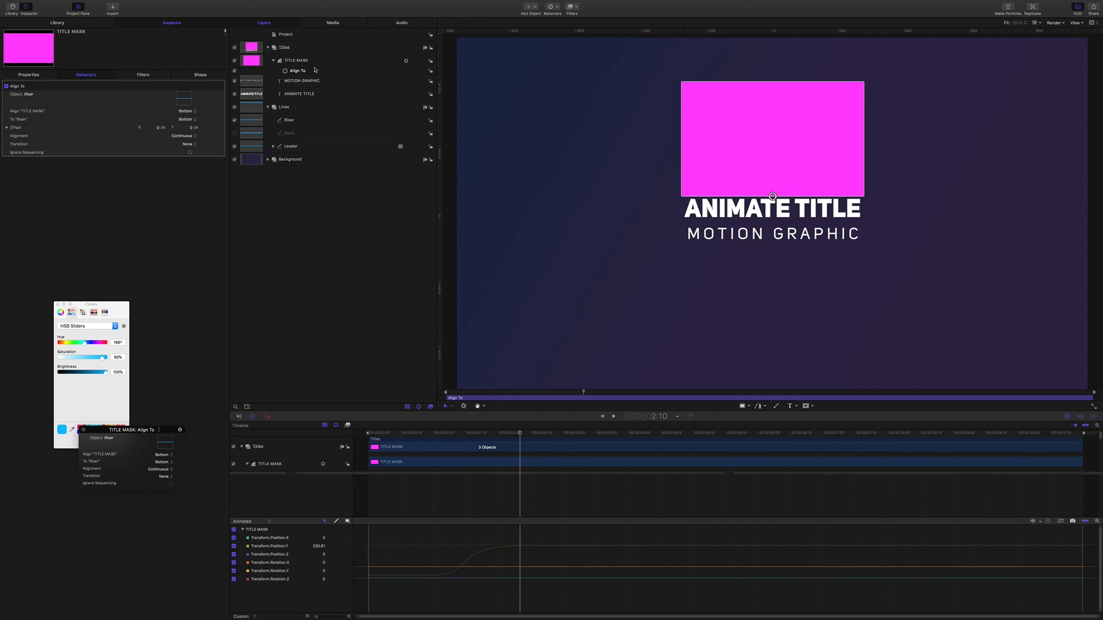
Step: Add an image mask to the Titles group and use TITLE MASK as its mask source
click(285, 49)
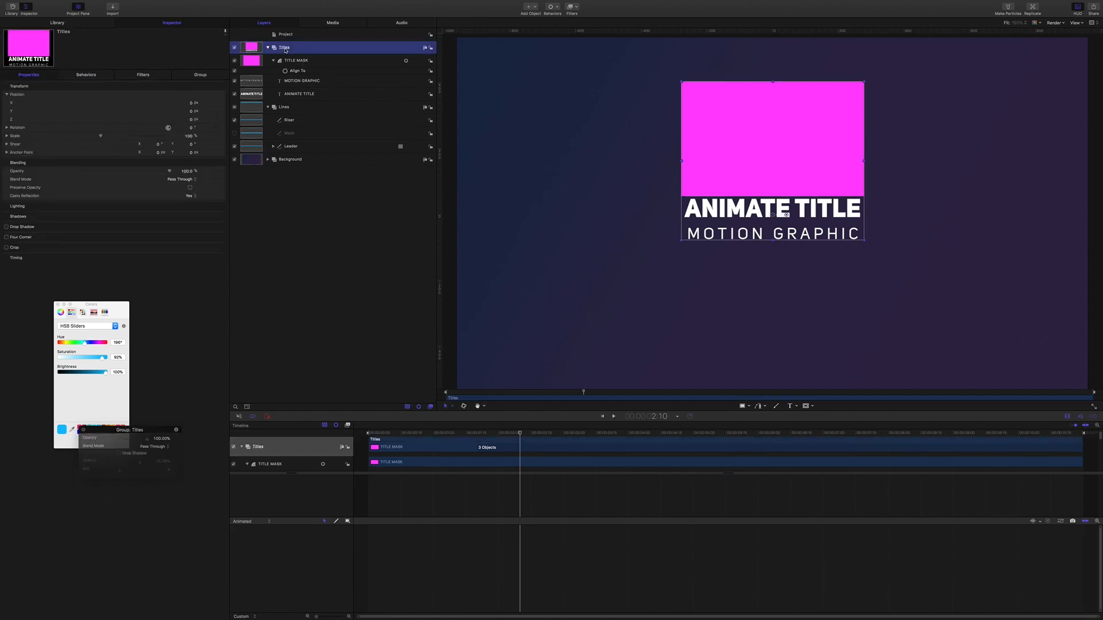
right_click(285, 50)
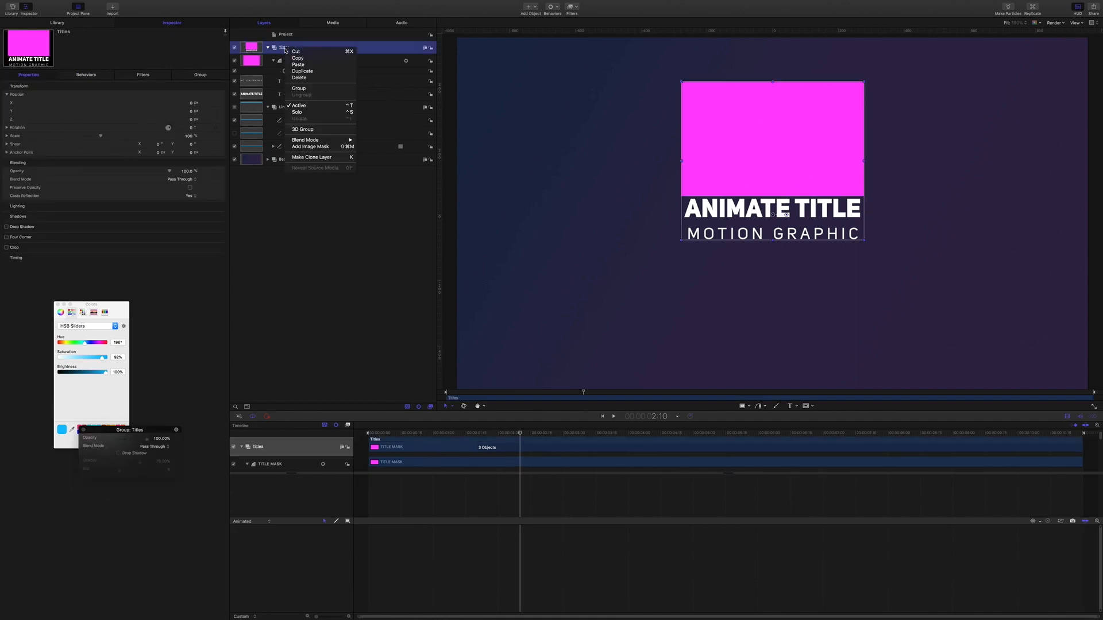
click(323, 148)
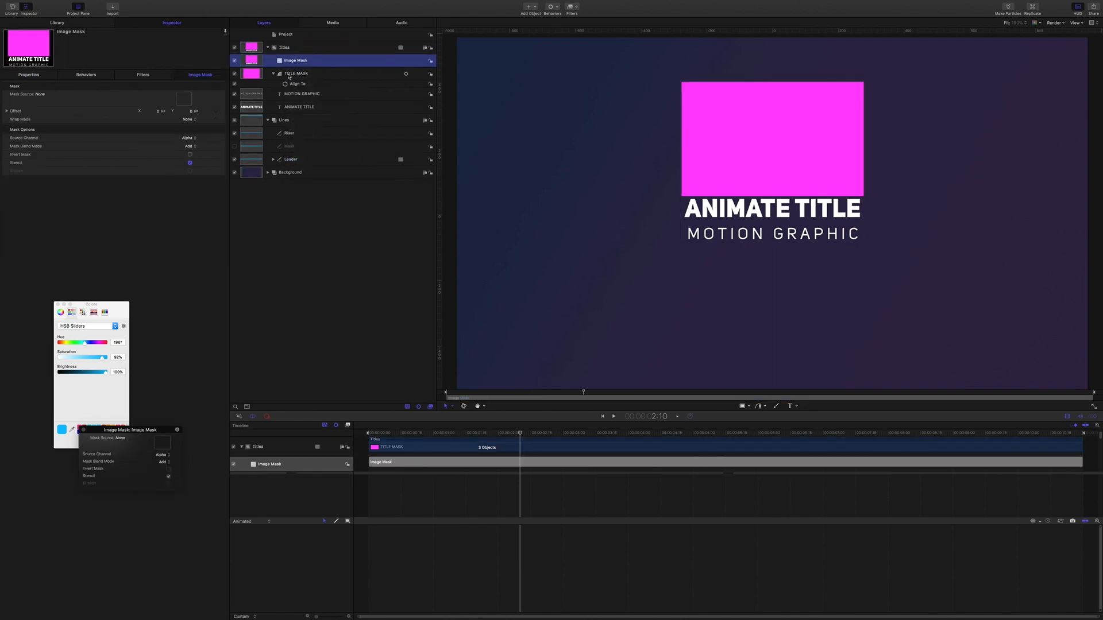
drag(289, 75, 183, 101)
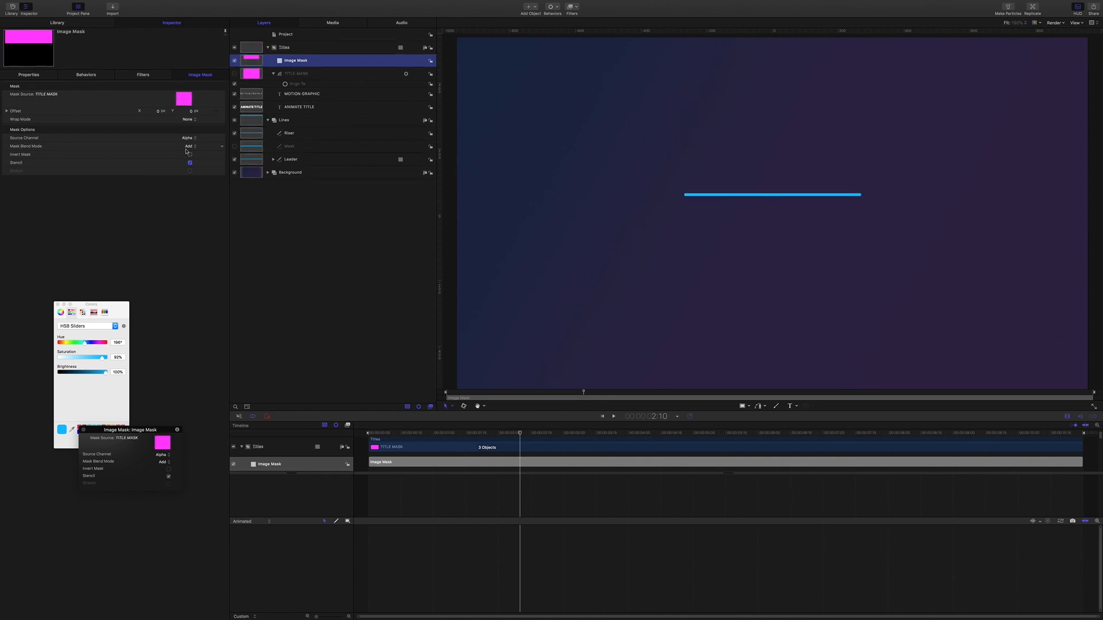
Step: Set the image mask's blend mode to Subtract and play the animation from the start
mouse_move(521, 434)
mouse_down()
mouse_move(379, 434)
mouse_move(523, 414)
mouse_up()
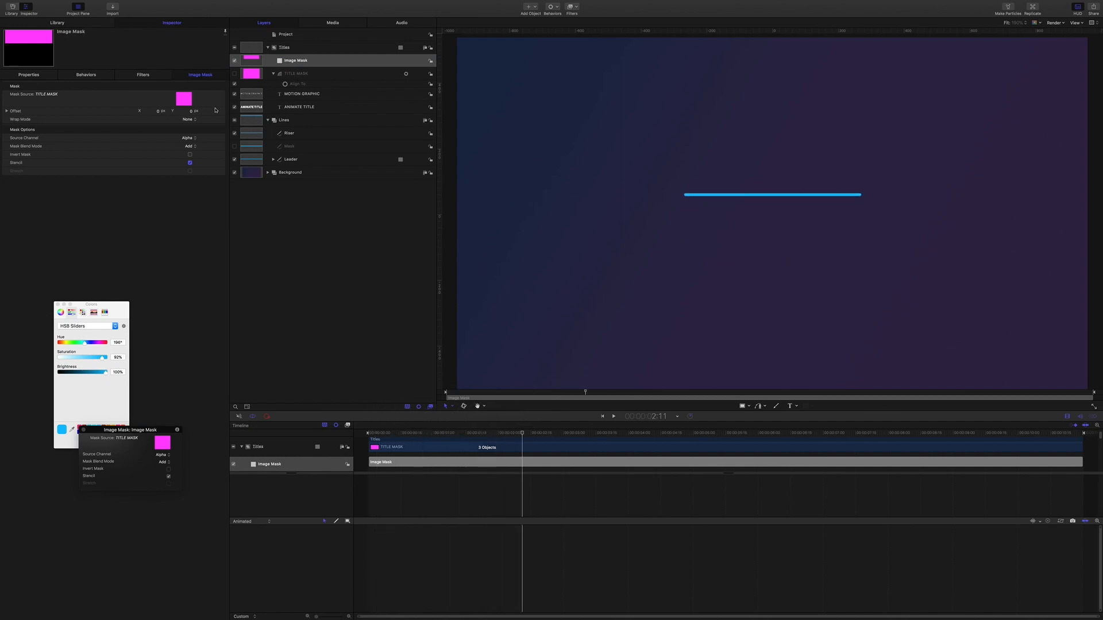
click(192, 146)
click(195, 152)
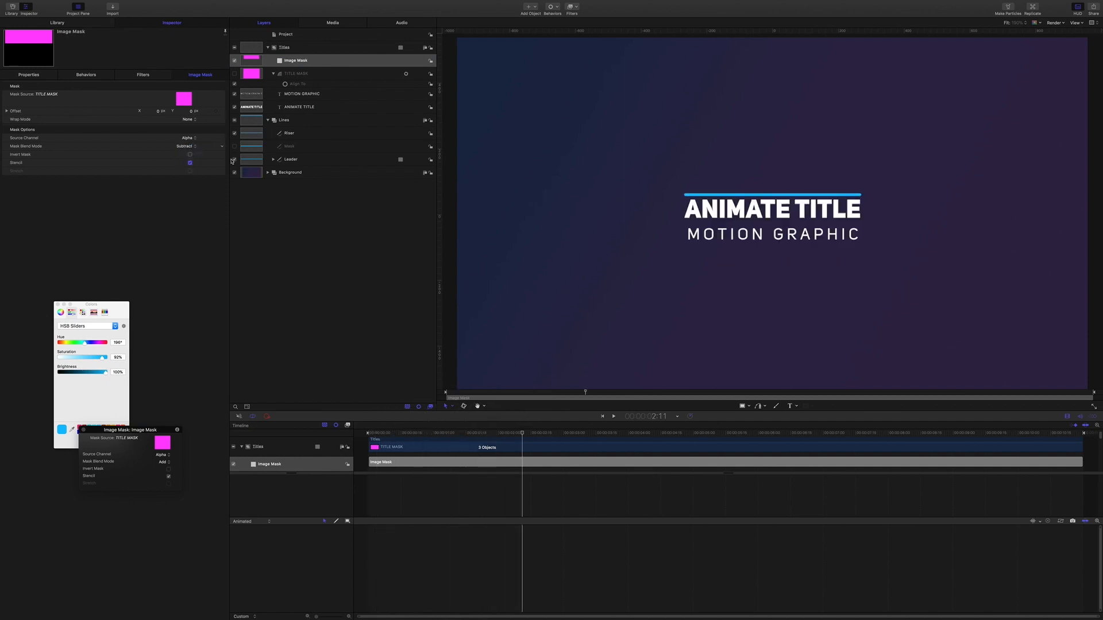
key(Home)
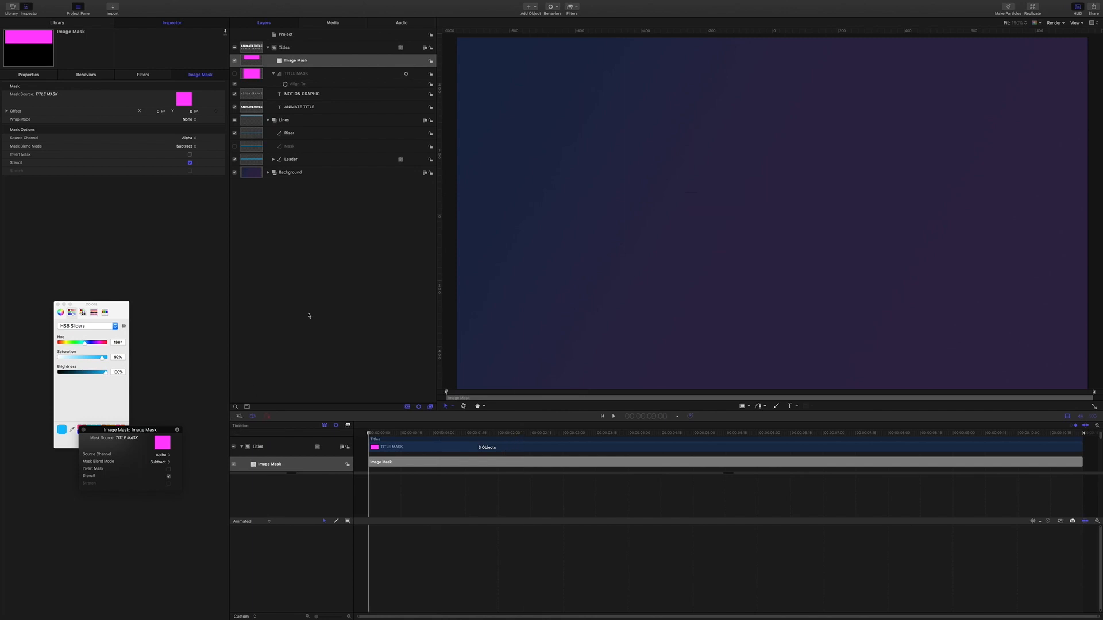
key(space)
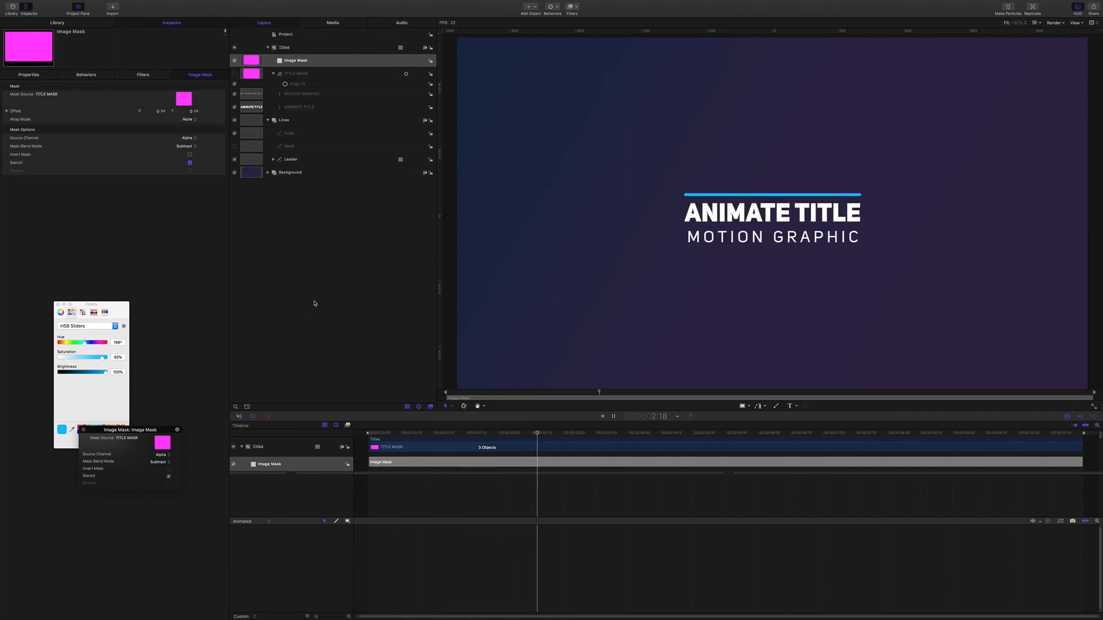
key(space)
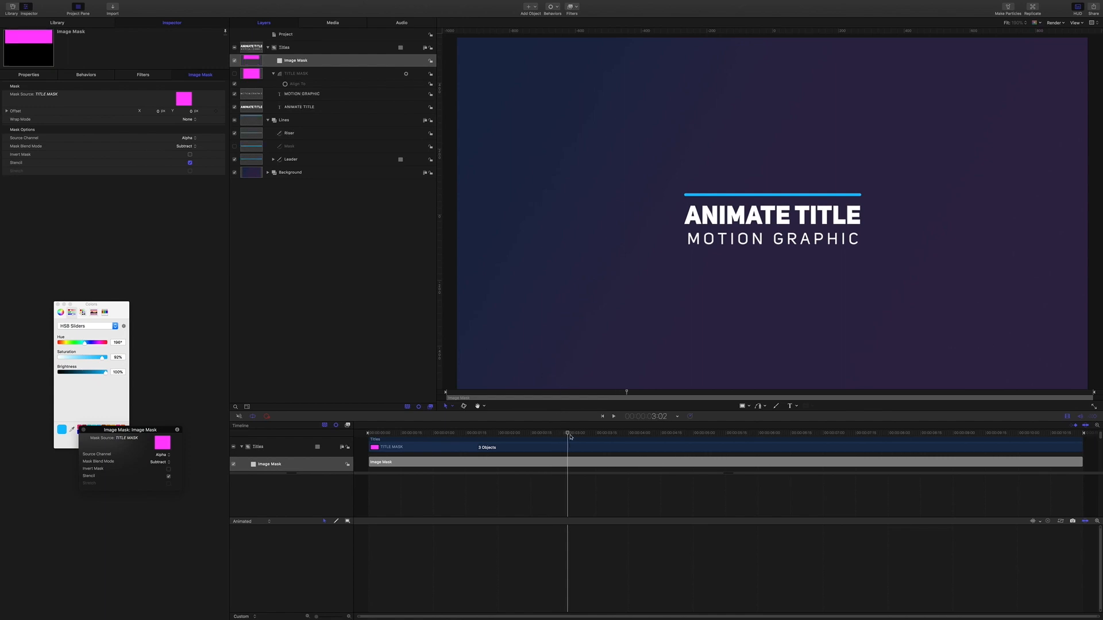
drag(569, 434, 568, 434)
Step: Collapse the Titles and Lines groups and create a new top-level group named High Title
click(269, 50)
click(269, 61)
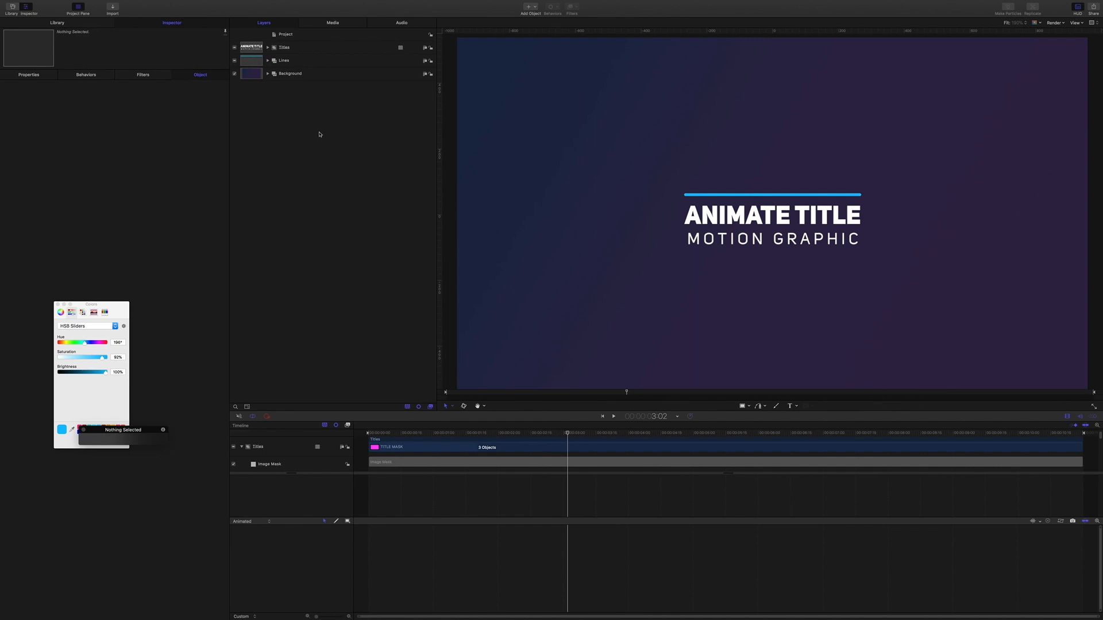
key(super+shift+n)
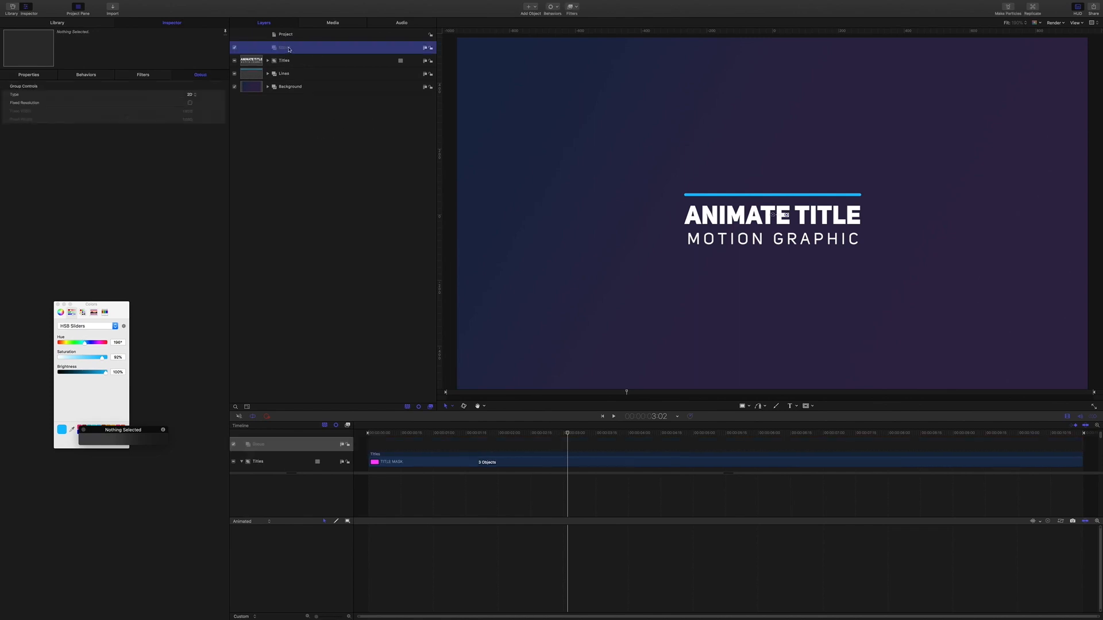
double_click(283, 48)
text(High T)
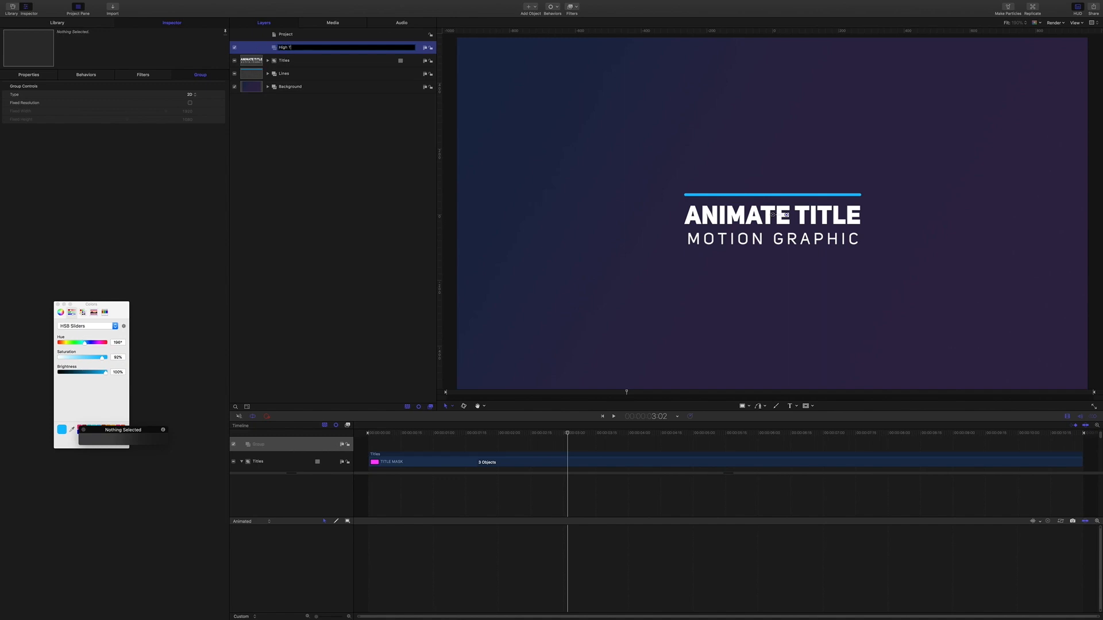
text(itle)
key(Return)
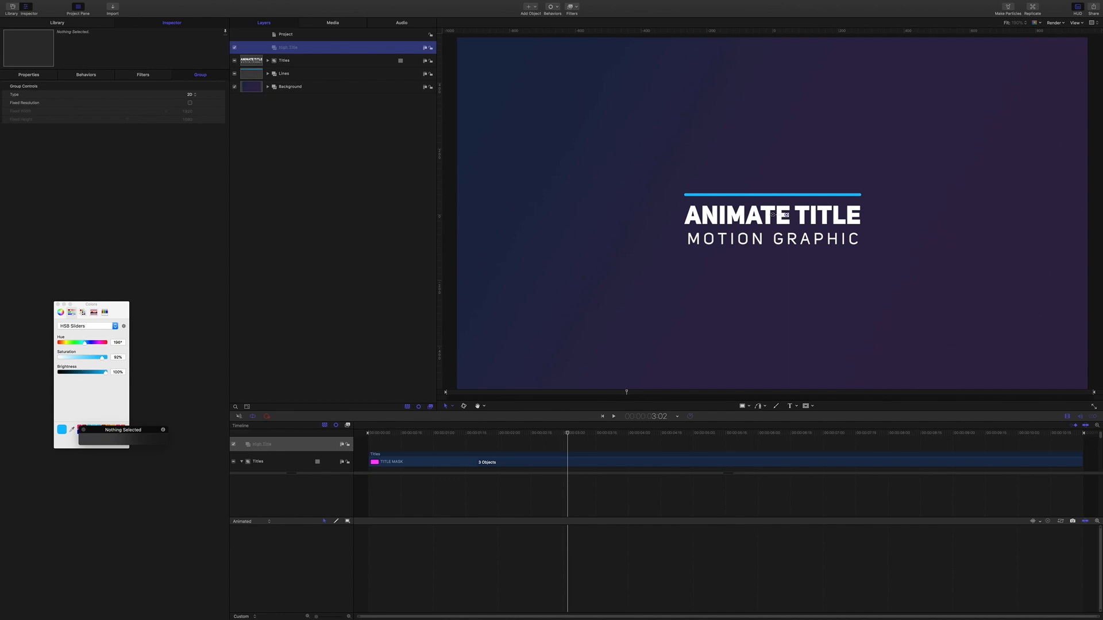
Step: Duplicate the Leader line in the Lines group and delete the image mask from the copy
click(267, 75)
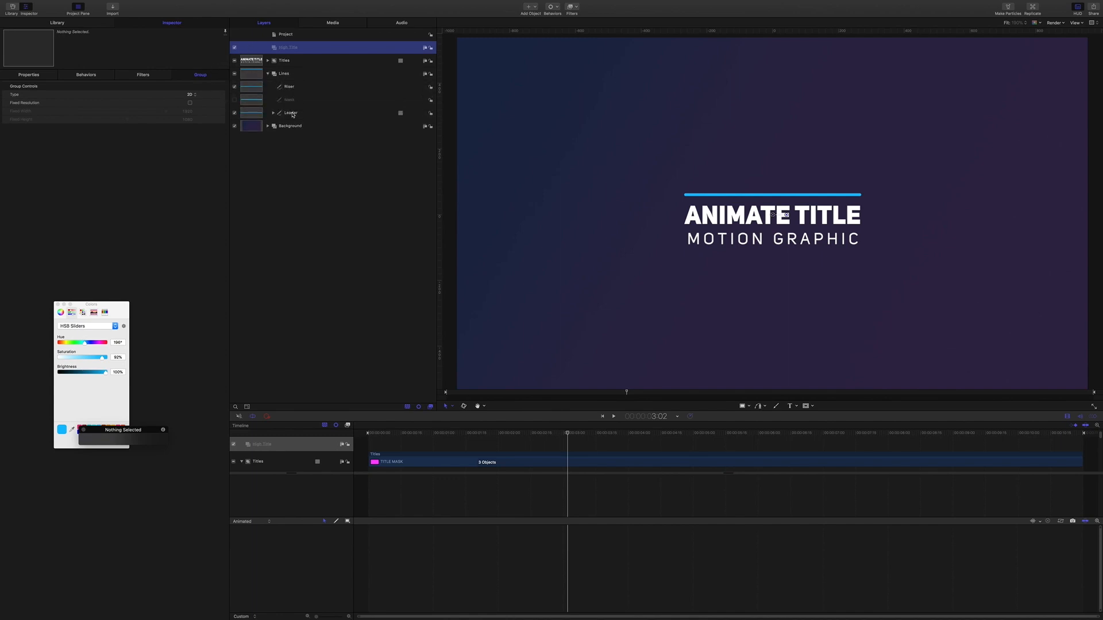
click(292, 114)
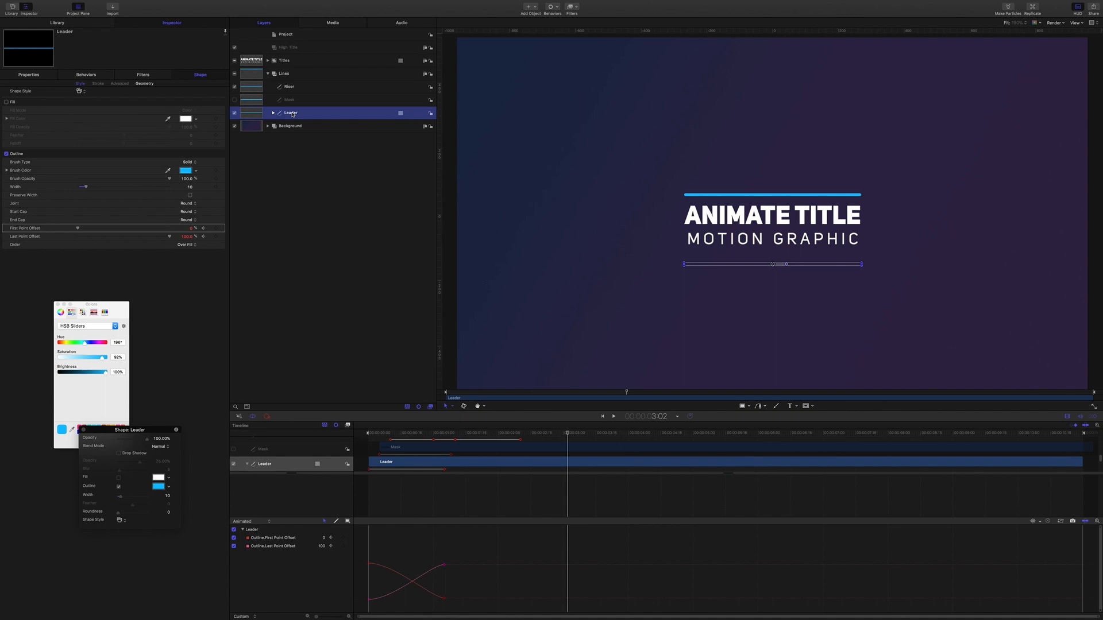
right_click(293, 115)
click(305, 137)
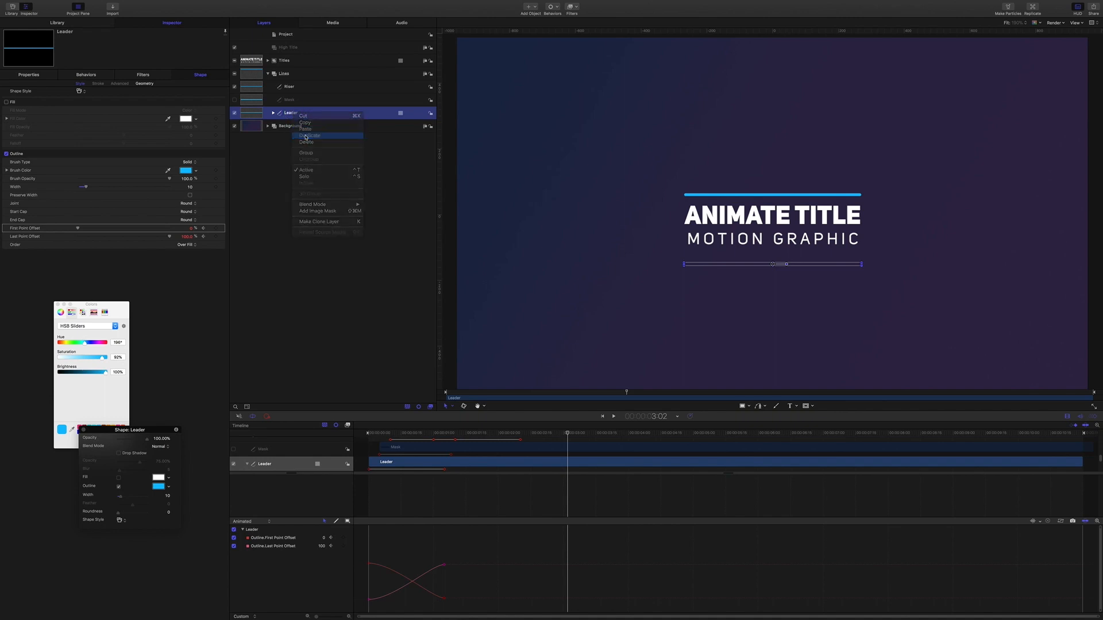
click(273, 114)
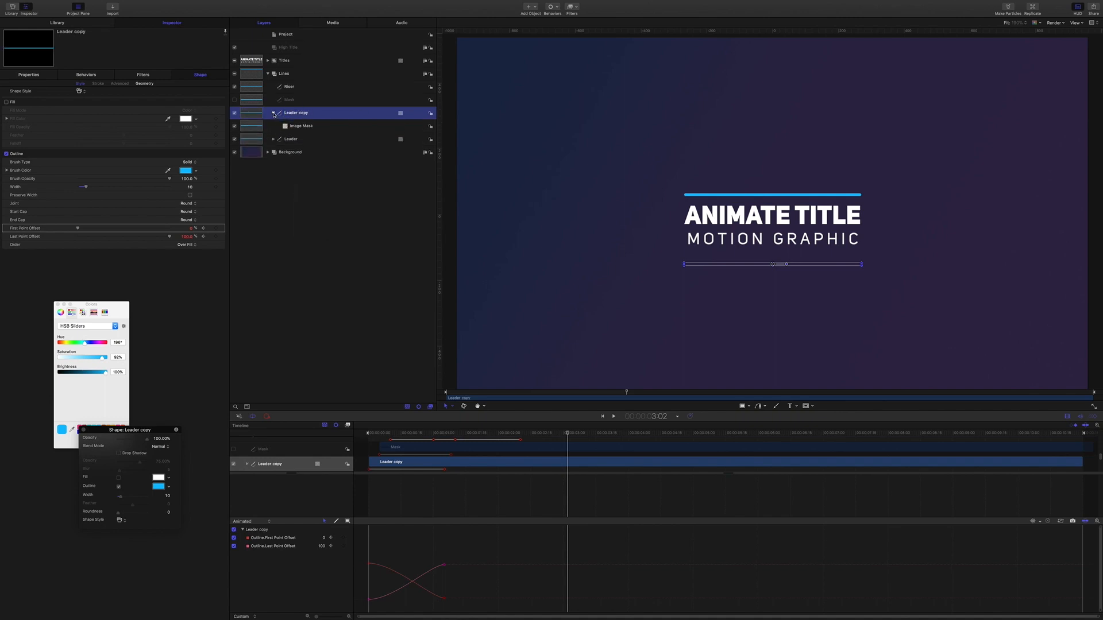
click(302, 127)
key(Delete)
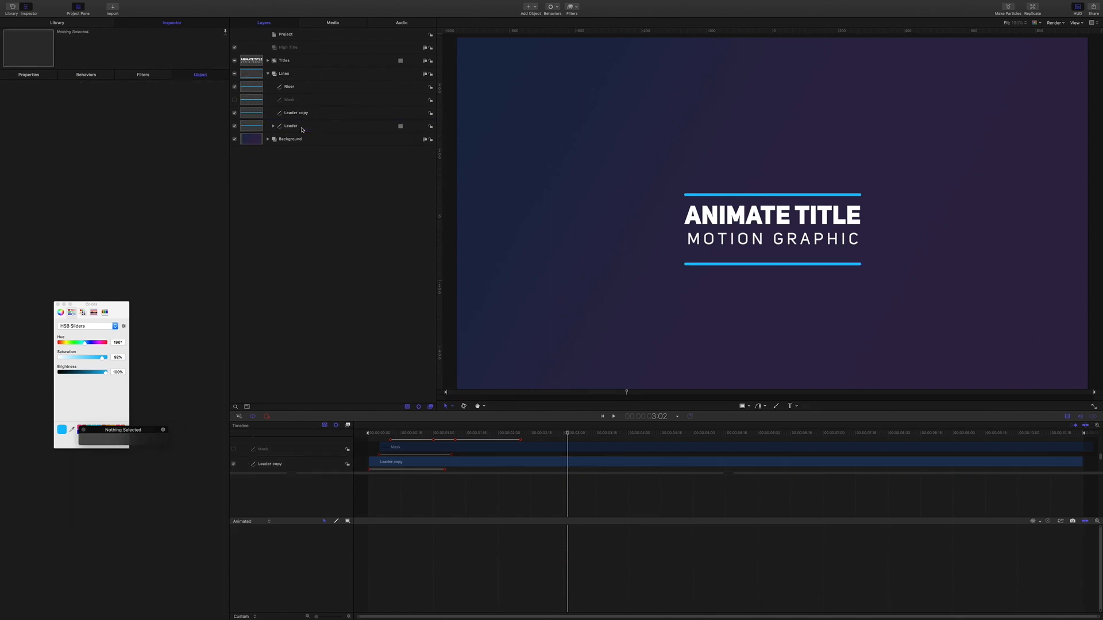
Step: Rename the Leader copy line to Lead and move it into the High Title group
click(296, 113)
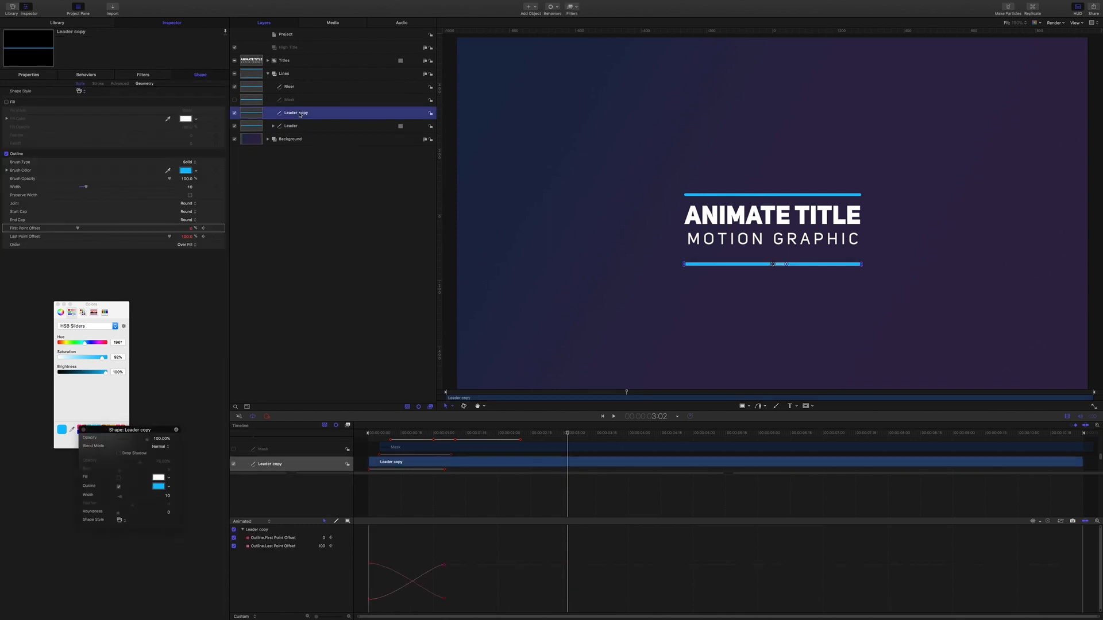
click(305, 113)
key(super+a)
text(L)
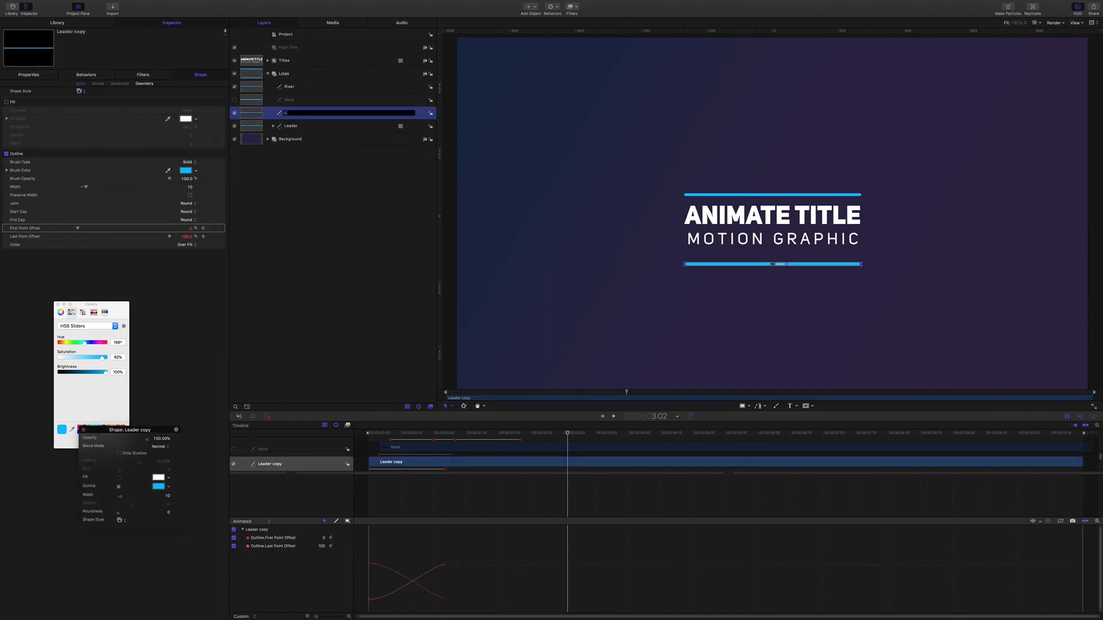
text(ead)
key(Return)
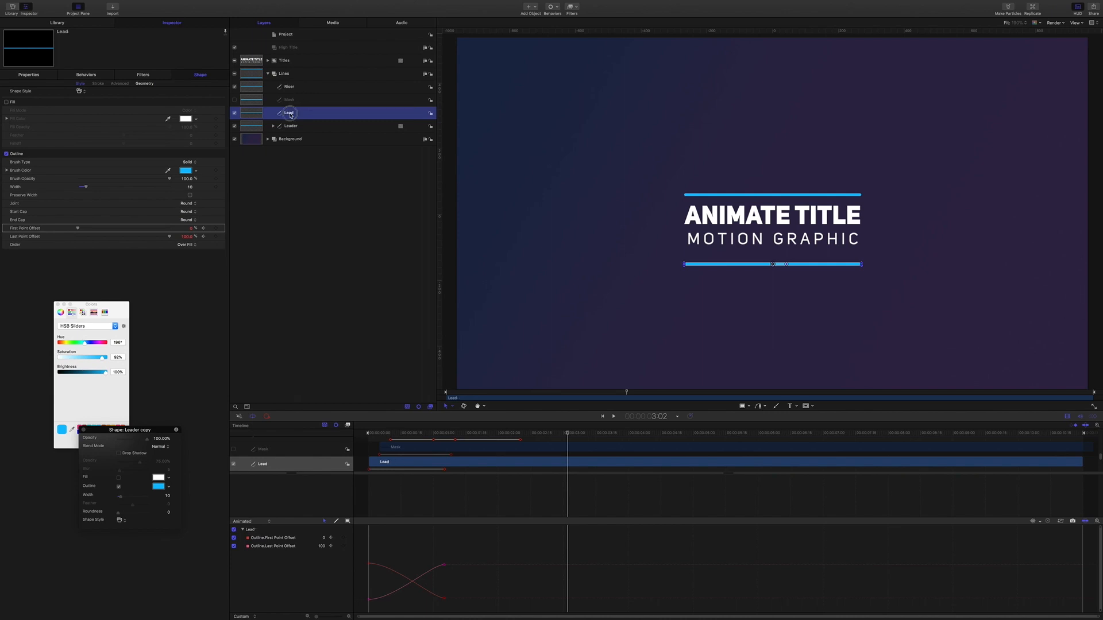
drag(292, 111, 294, 49)
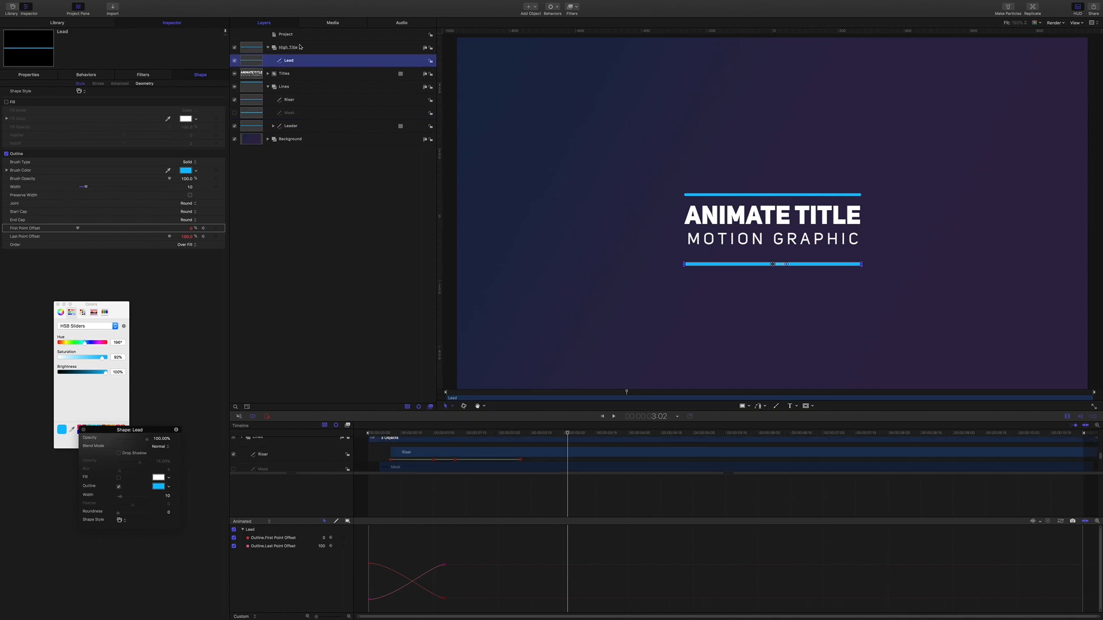
Step: Create two new groups above High Title and name the lower one Lead
click(294, 48)
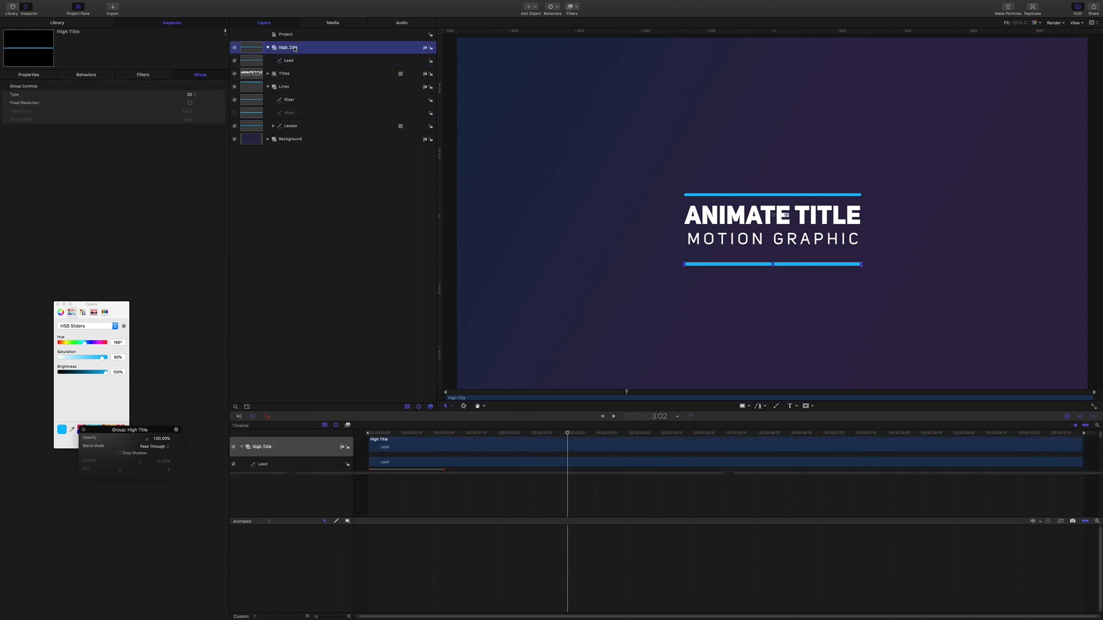
key(super+shift+n)
key(super+shift+n)
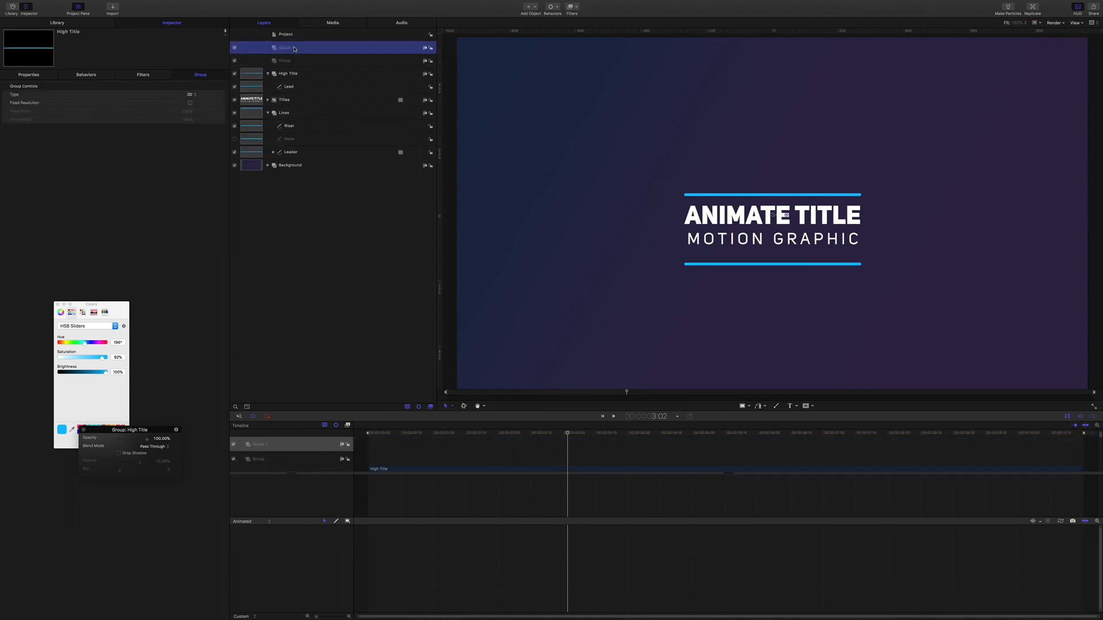
click(289, 61)
click(293, 60)
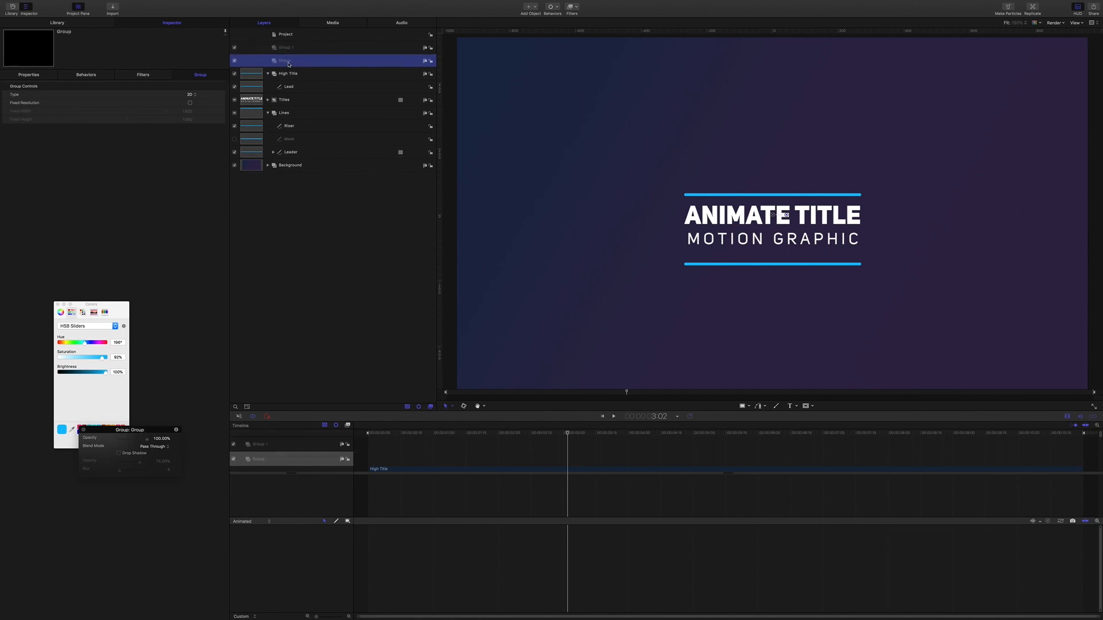
text(Lead)
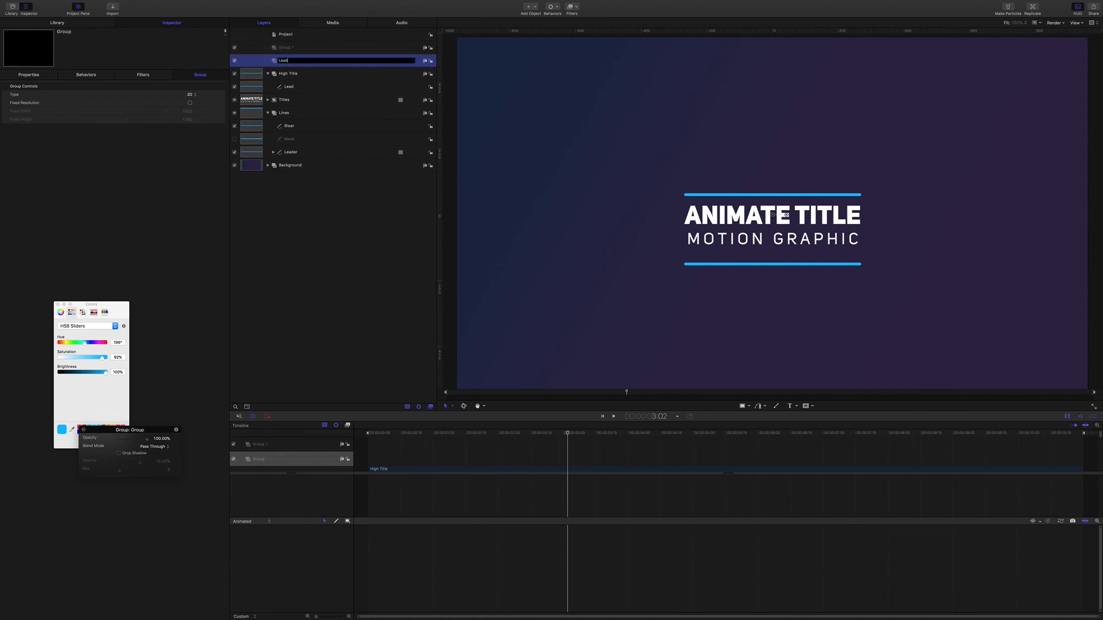
key(Return)
Step: Name the other new group Follow and nest both groups in High Title, with the Lead line inside the Lead group
click(288, 47)
click(287, 48)
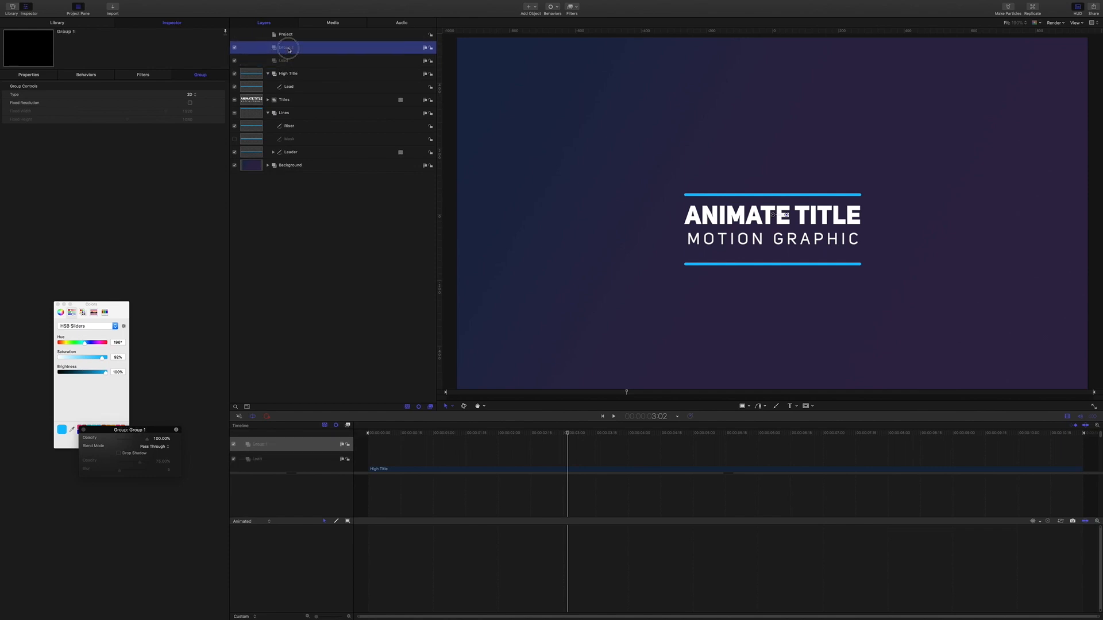
drag(294, 48, 268, 46)
text(Follow)
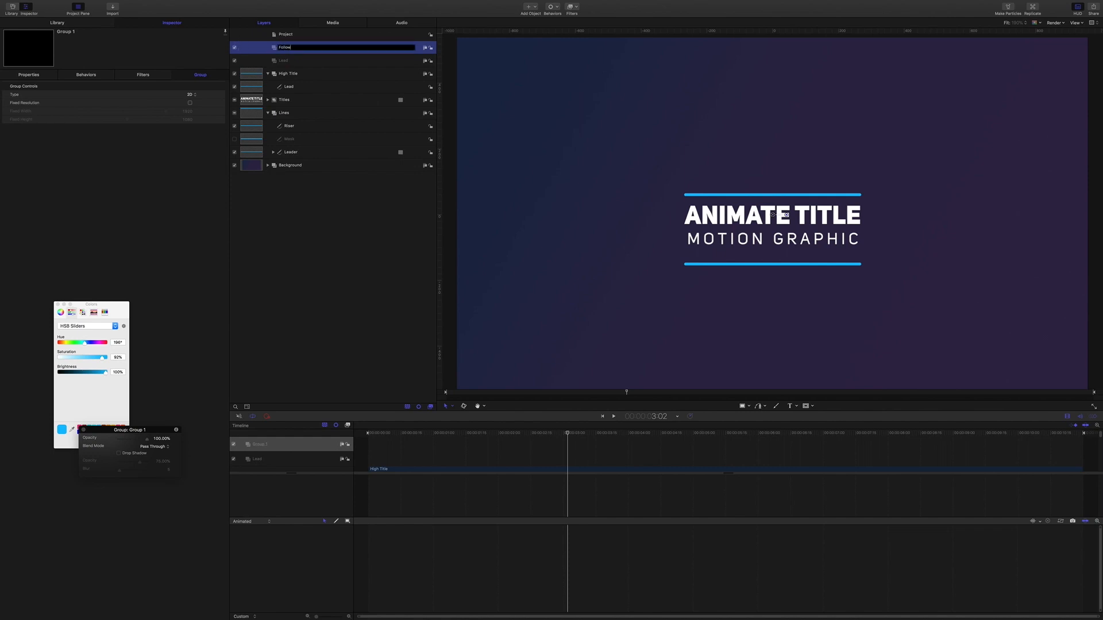
key(Return)
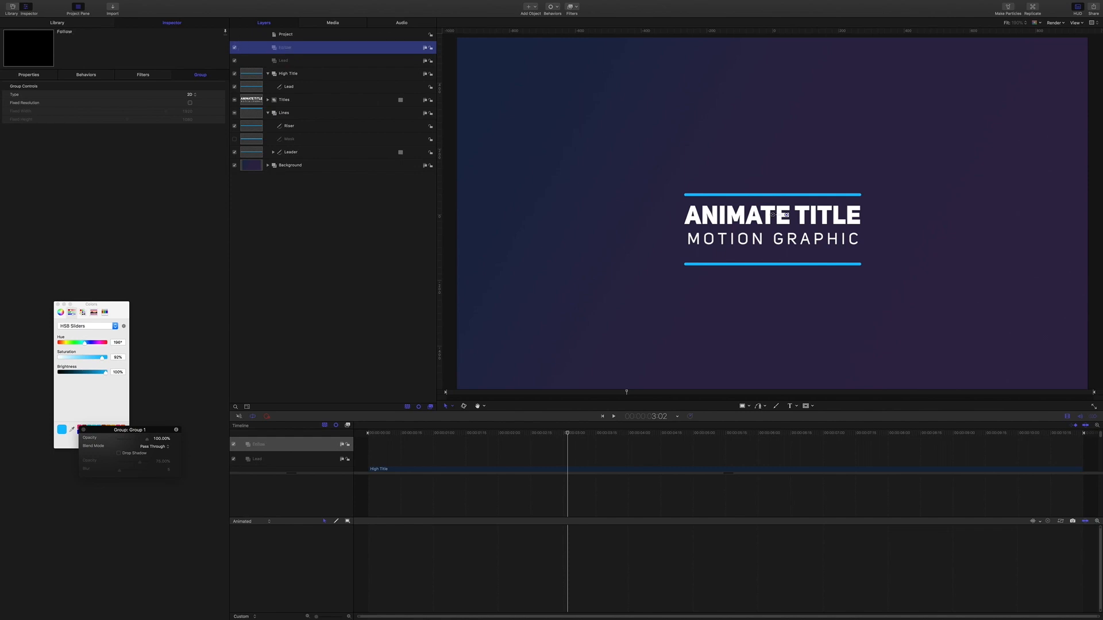
mouse_move(283, 61)
mouse_down()
mouse_move(288, 71)
mouse_move(287, 50)
mouse_move(292, 92)
mouse_move(290, 75)
mouse_up()
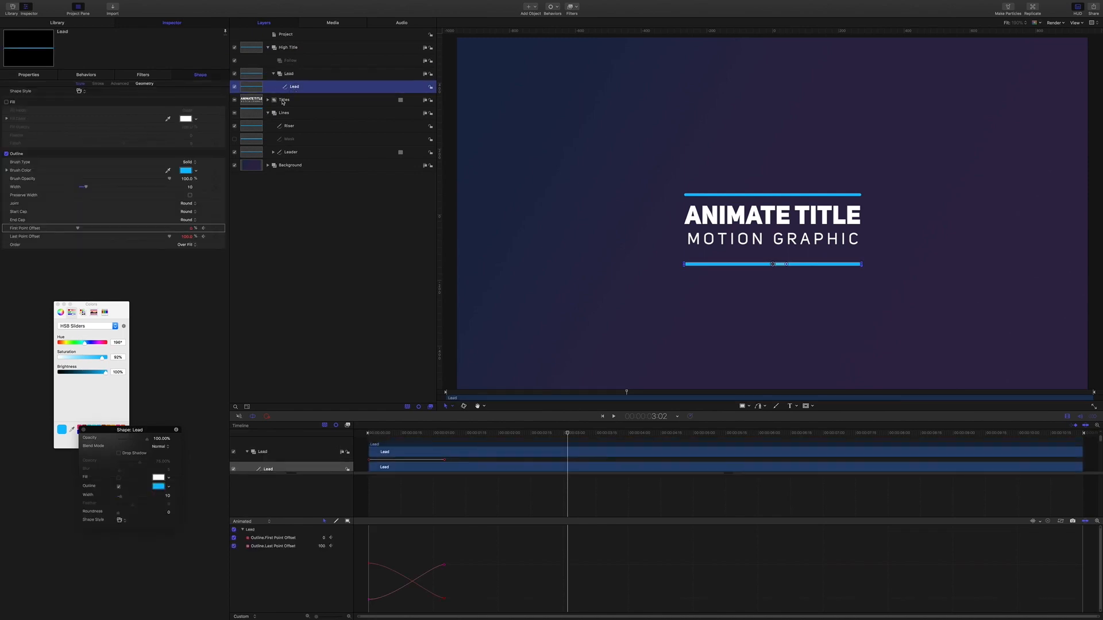
Step: Reset the Lead line's First Point Offset and Last Point Offset to remove their keyframed animation
click(224, 229)
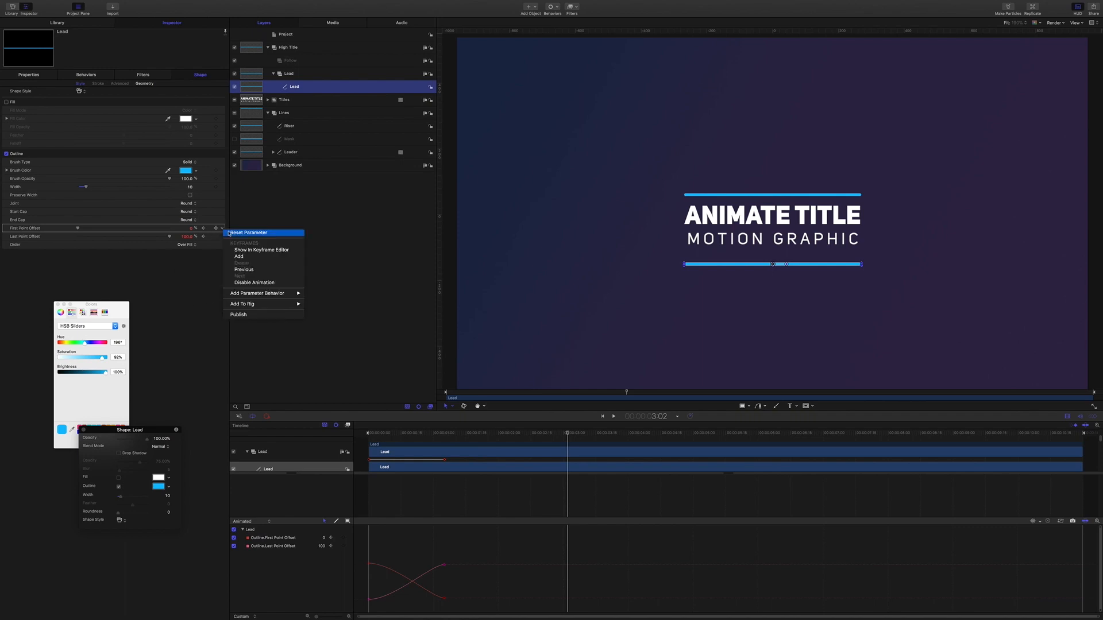
click(229, 236)
click(229, 236)
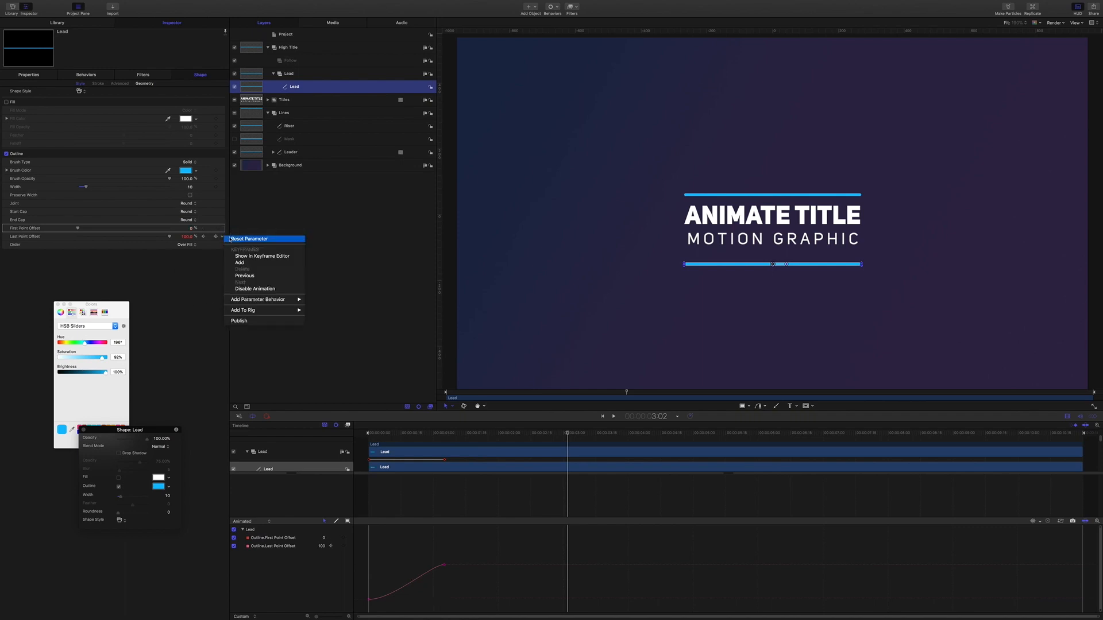
click(229, 237)
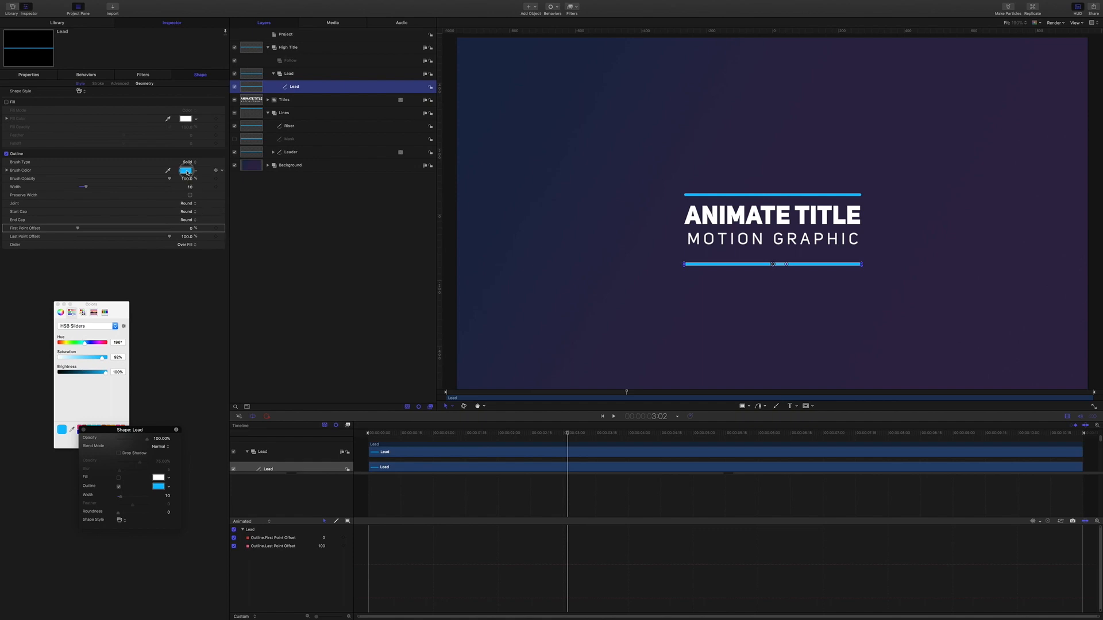
Step: Change the Lead line's outline brush color to White from the Apple color palette
click(81, 410)
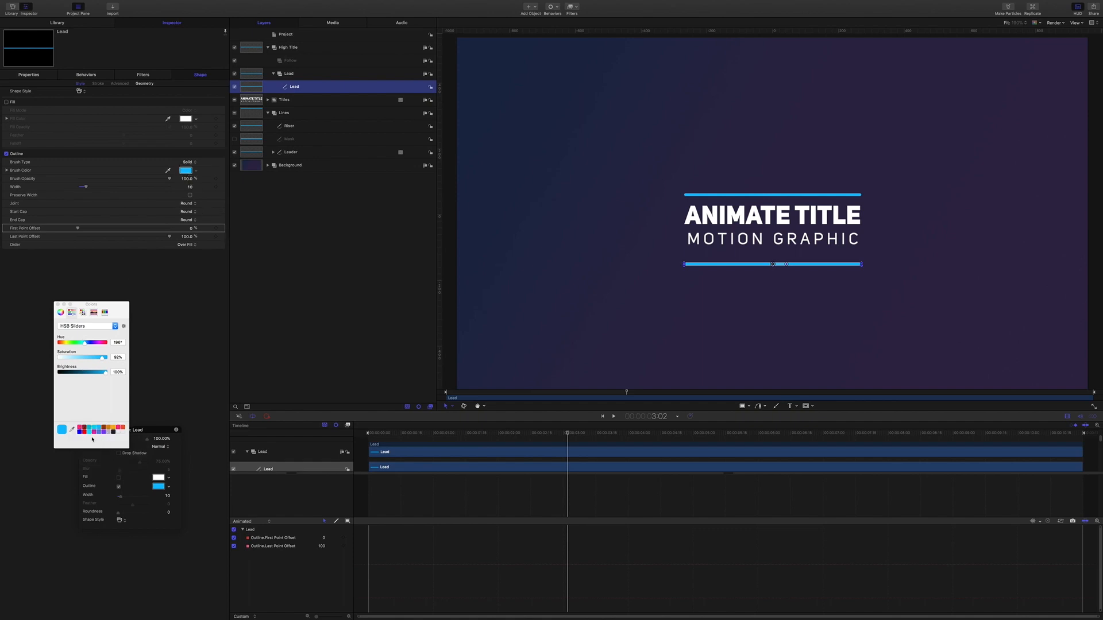
click(82, 312)
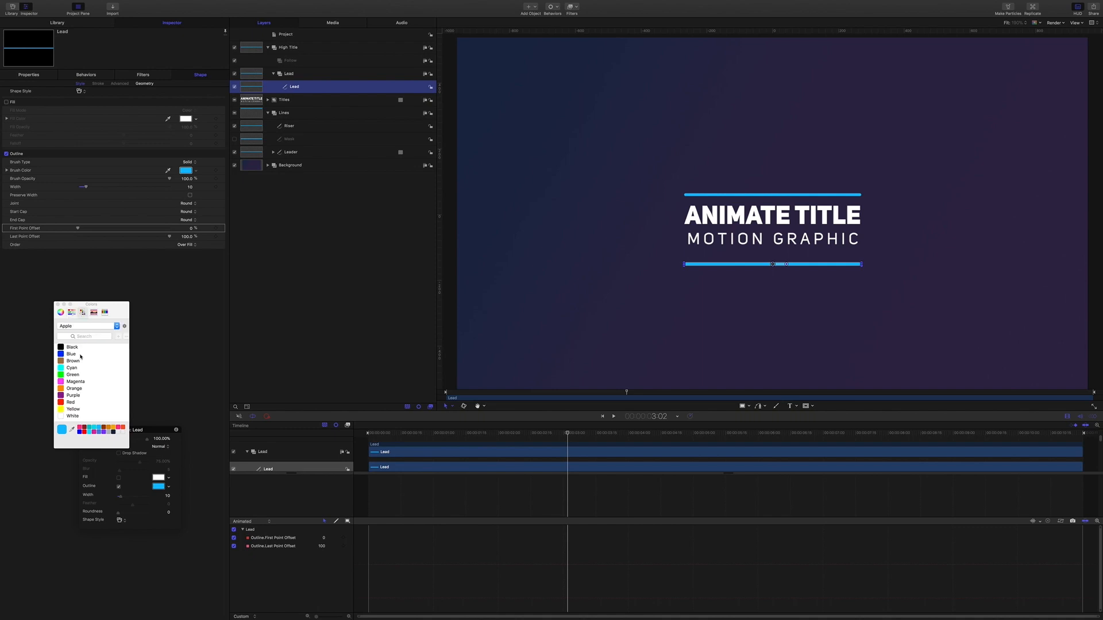
click(61, 416)
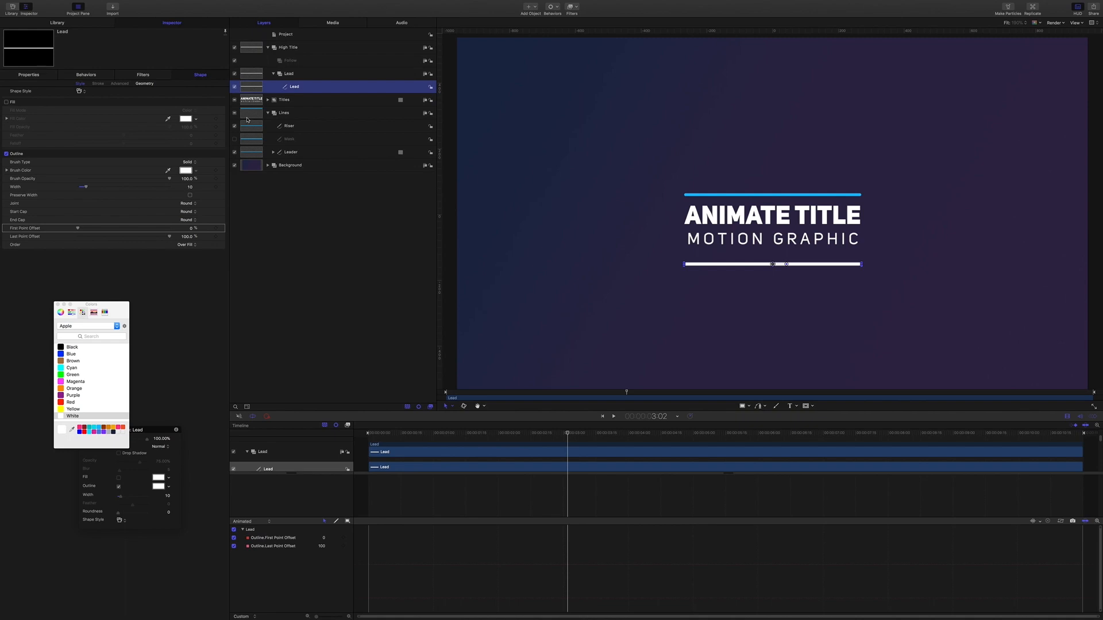
Step: Set the Lead line's Y position to 98 px
click(42, 76)
click(186, 112)
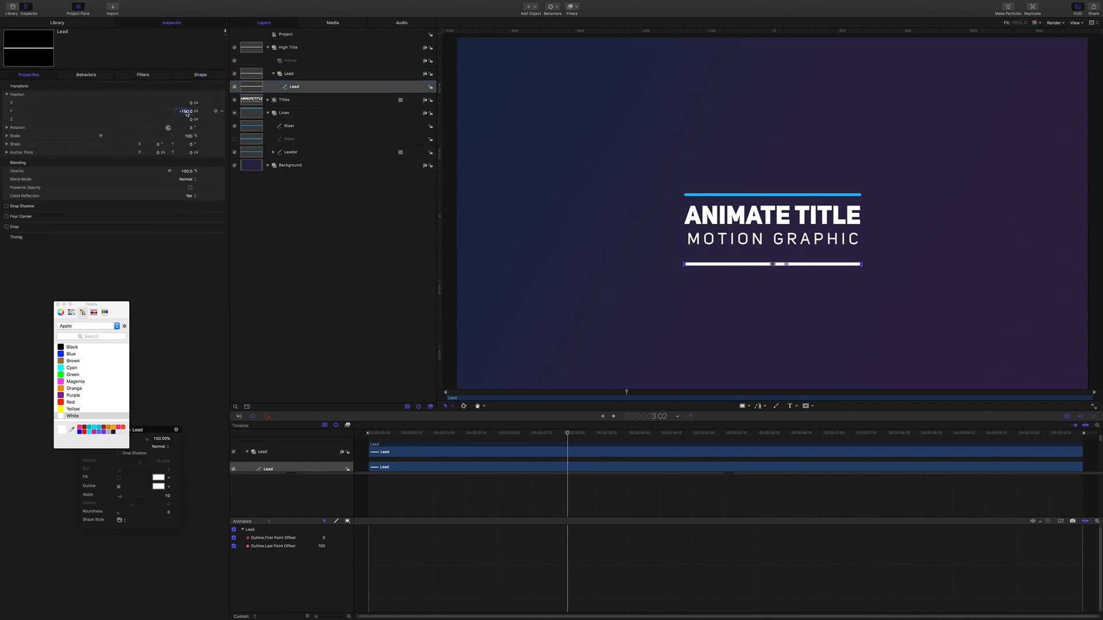
text(98)
key(Return)
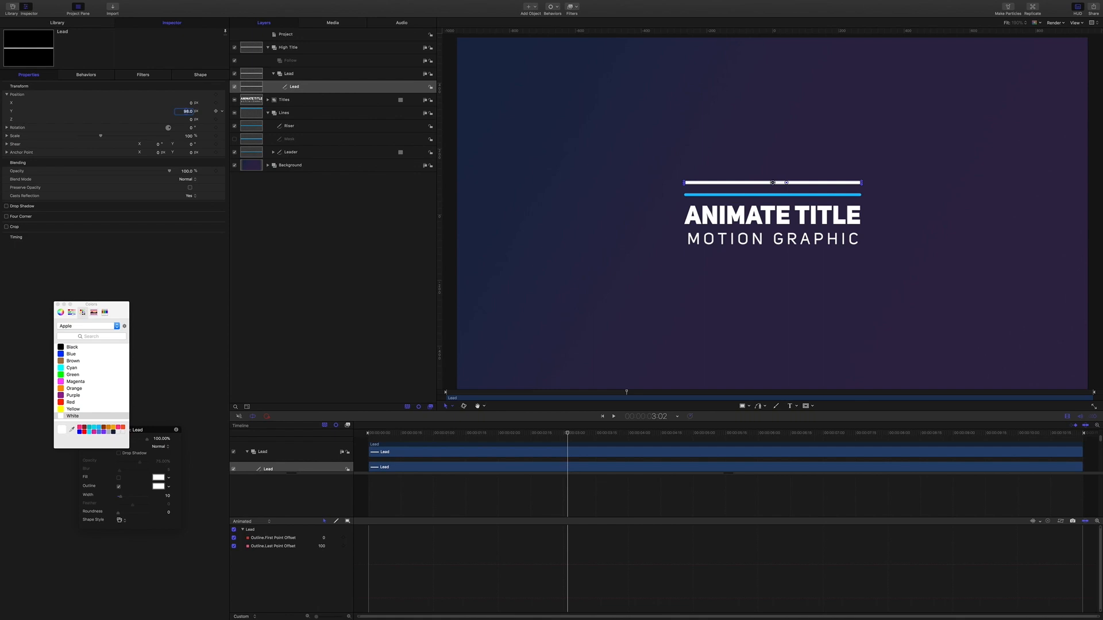
Step: Set the Lead line's outline width to 100 and both its start and end caps to None
click(201, 75)
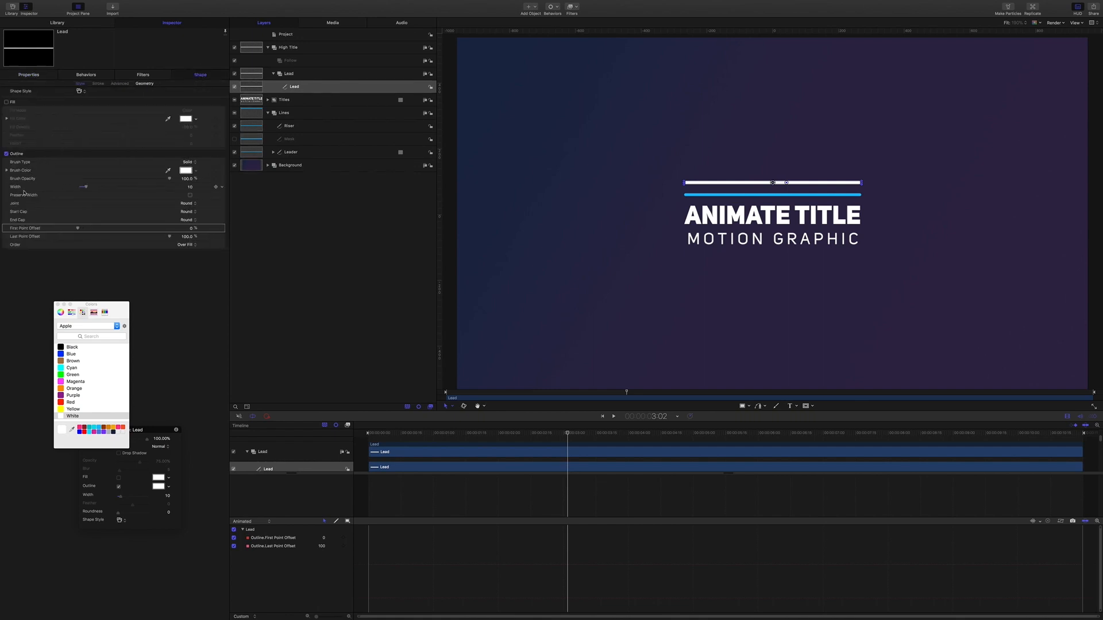
double_click(190, 187)
text(100)
key(Return)
click(195, 212)
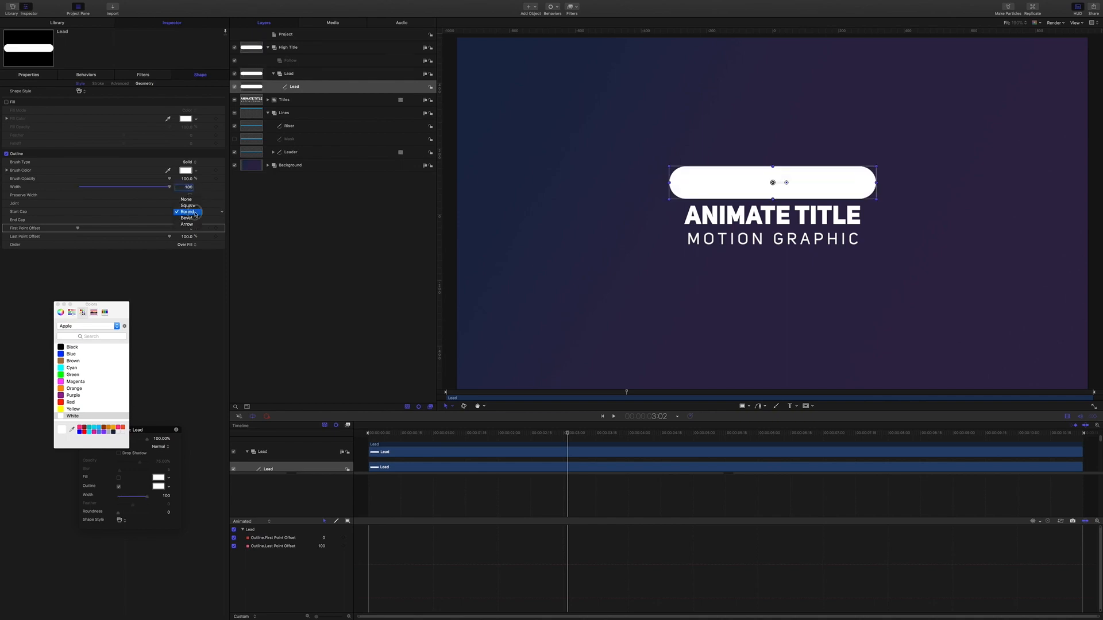
click(200, 223)
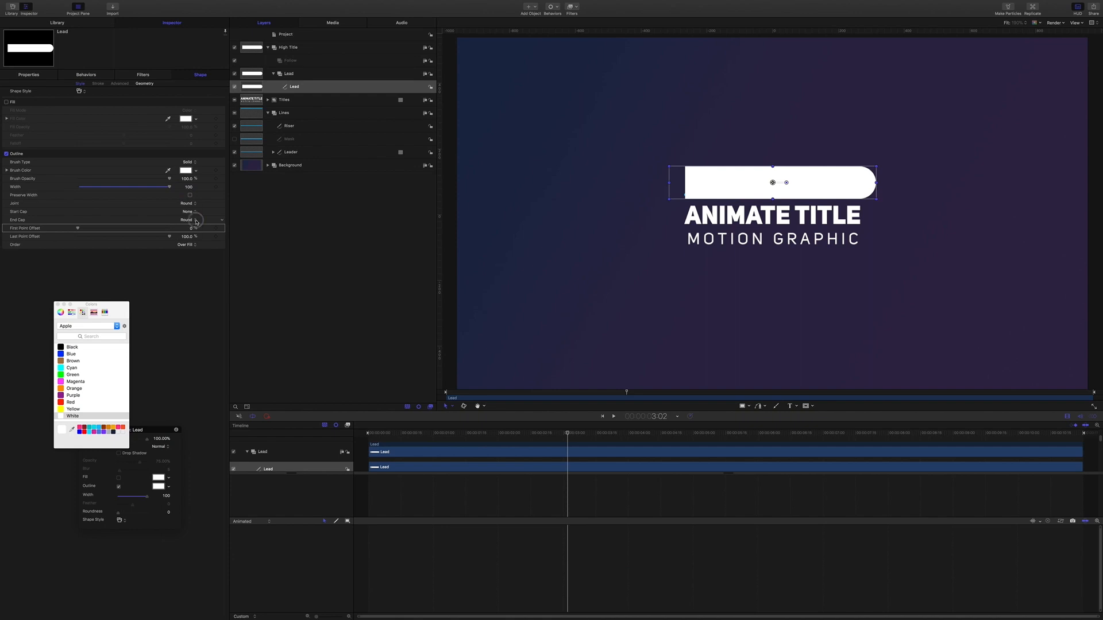
click(199, 222)
click(189, 208)
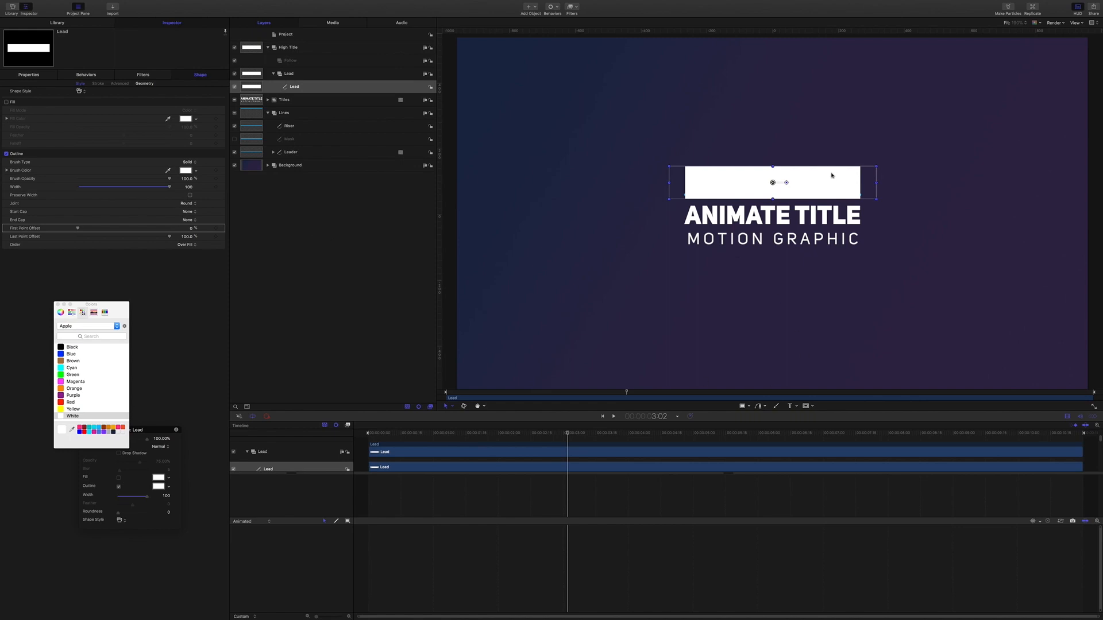
Step: Go to timecode 2:20 and trim the Lead line's in point to that frame
click(661, 417)
text(2.20)
key(Return)
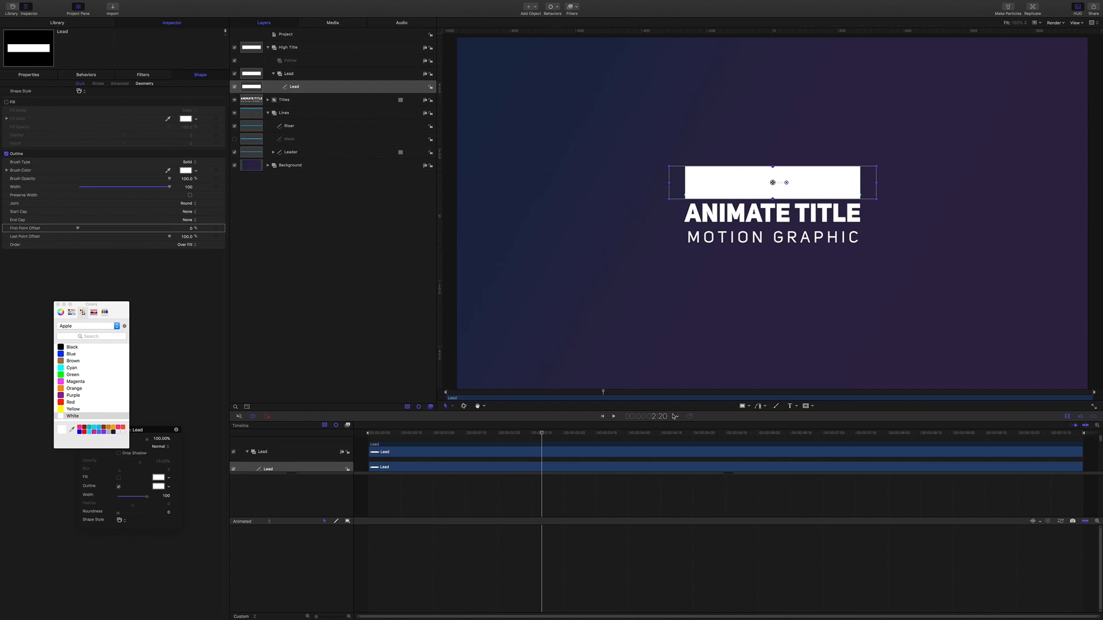
key(i)
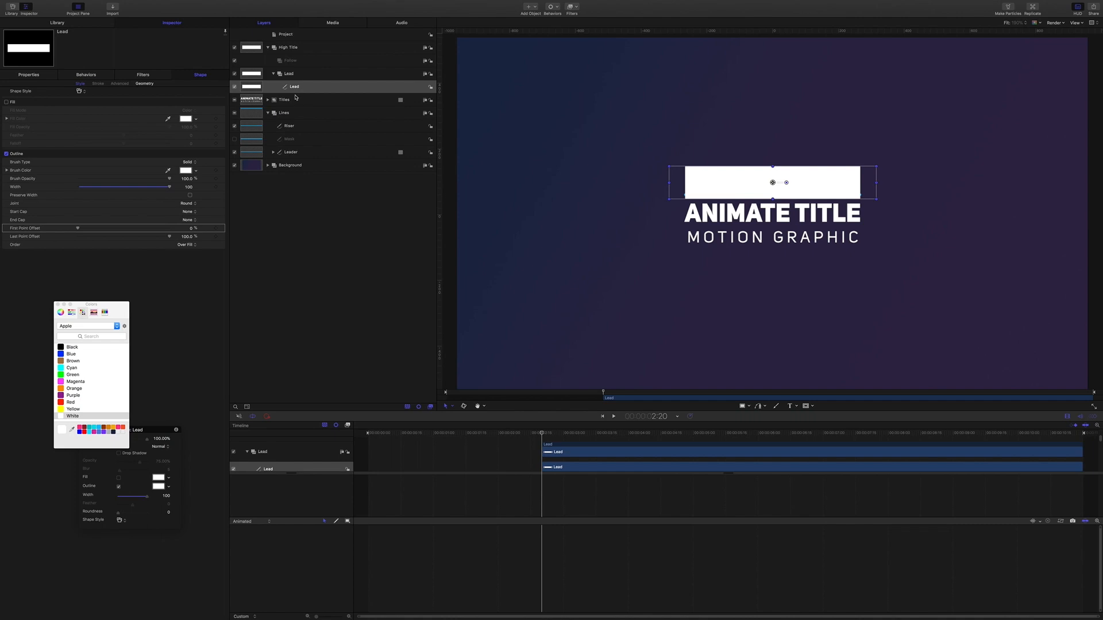
Step: Move the collapsed High Title group below the Titles and Lines groups in the layer order and collapse Lines
click(267, 47)
click(286, 49)
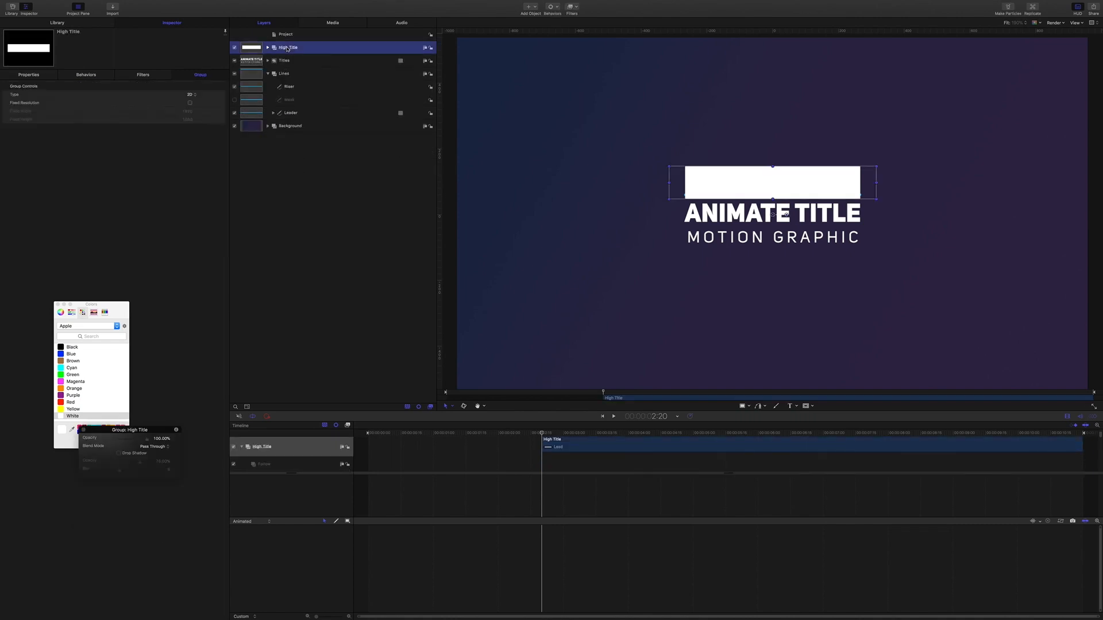
key(super+[)
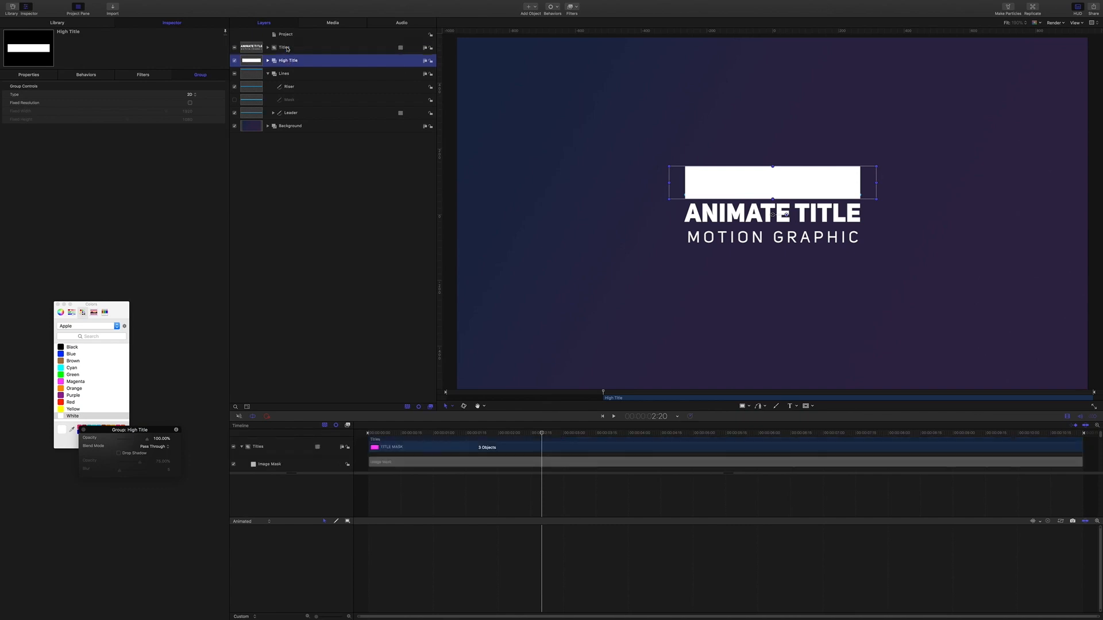
key(super+[)
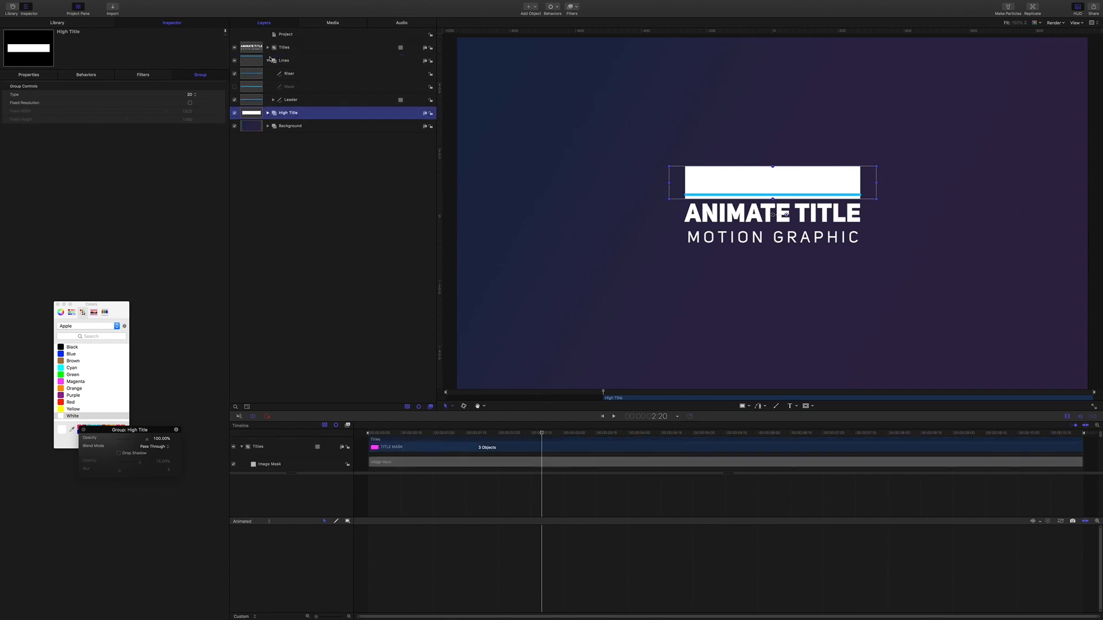
click(268, 60)
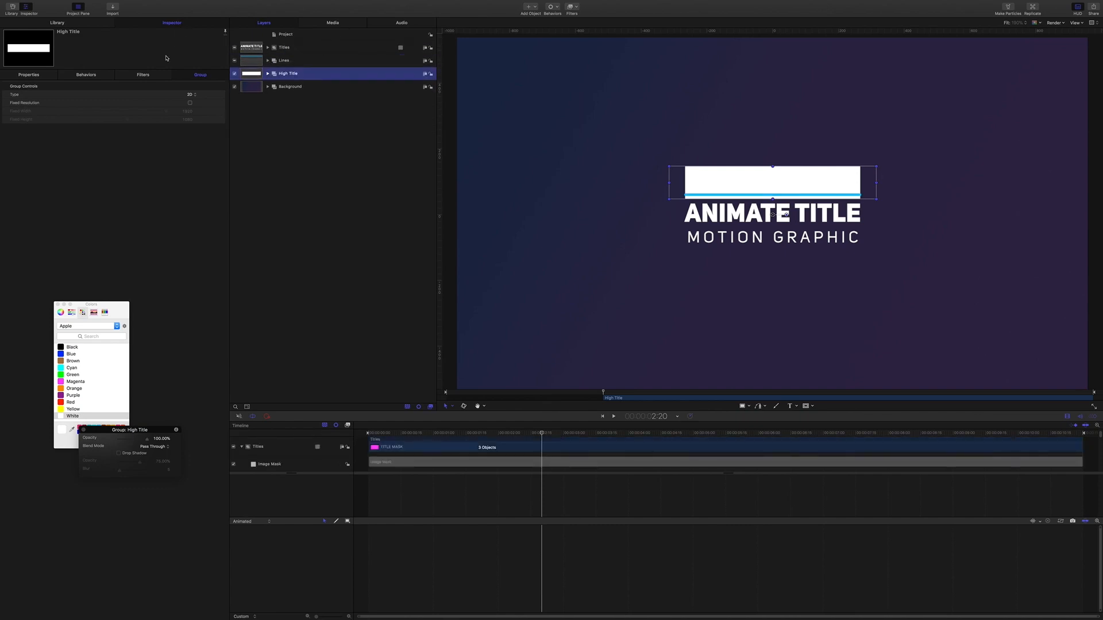
Step: Raise the Lead line within the High Title group to a Y position of 112 px and show its shape settings
click(267, 74)
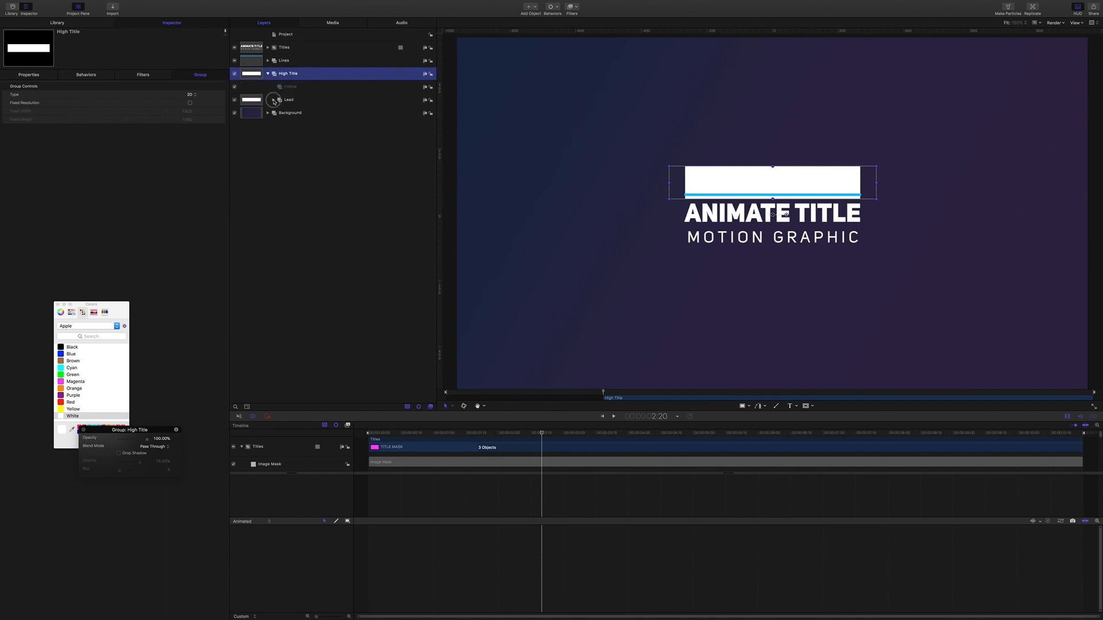
click(274, 100)
click(291, 113)
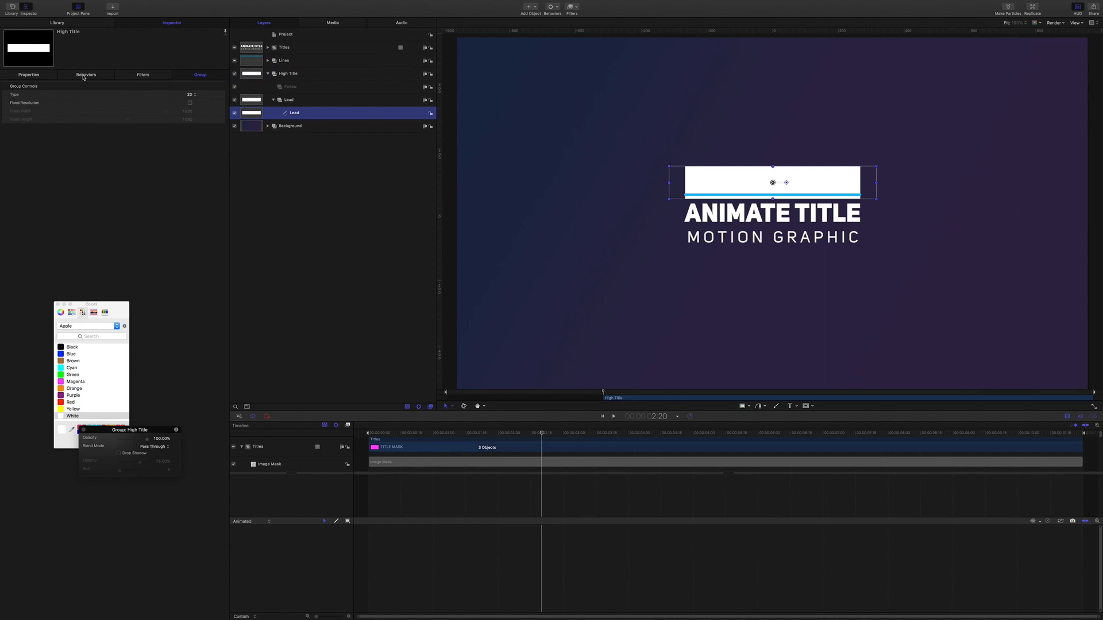
click(29, 74)
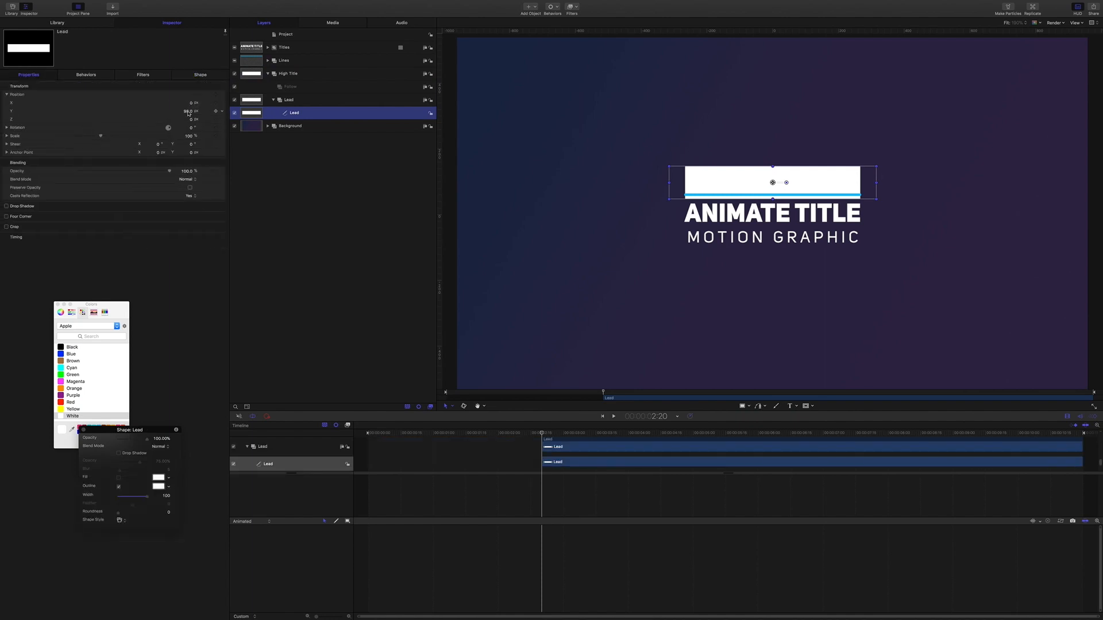
drag(188, 114, 196, 113)
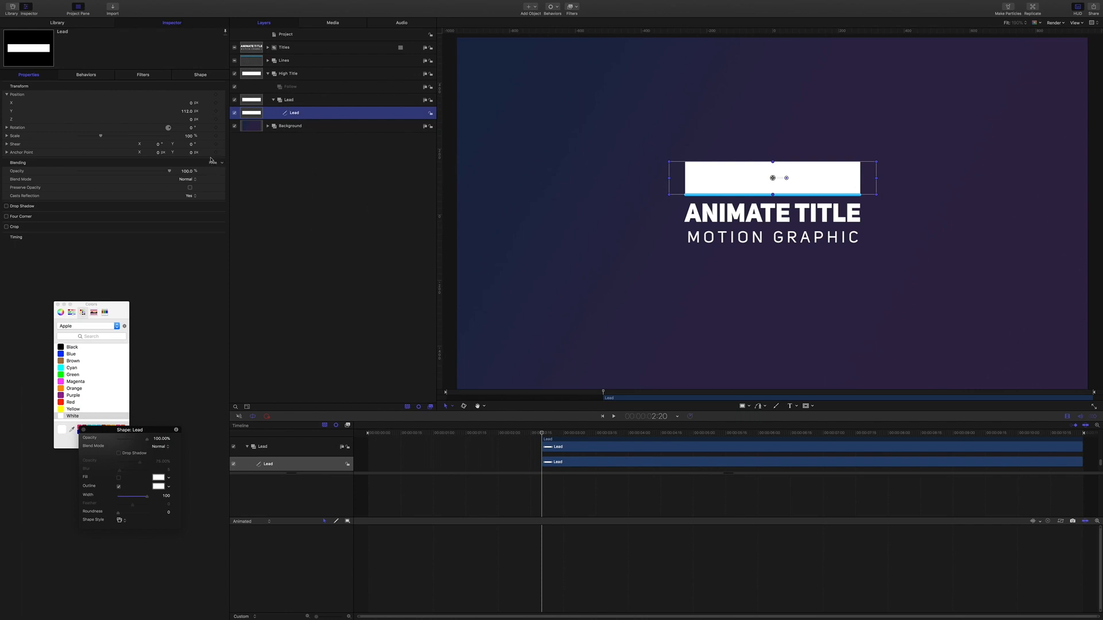
click(200, 75)
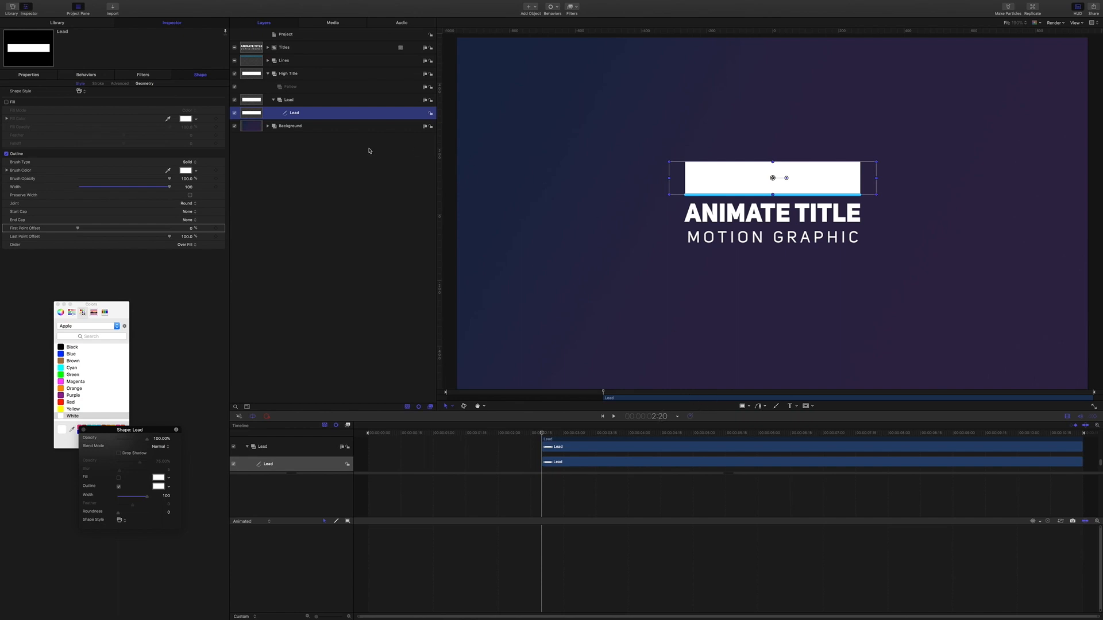
Step: Animate the Lead line's Last Point Offset from a 0% keyframe at 2:20 to a 100% keyframe at 4:05
click(216, 237)
drag(169, 237, 68, 237)
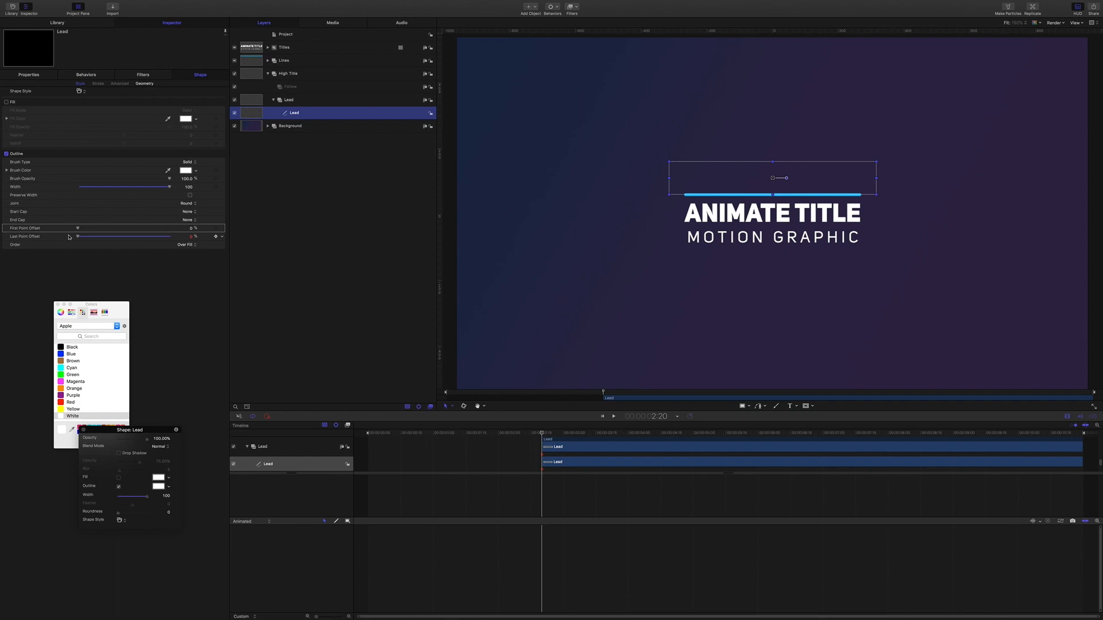
click(664, 418)
text(4.05)
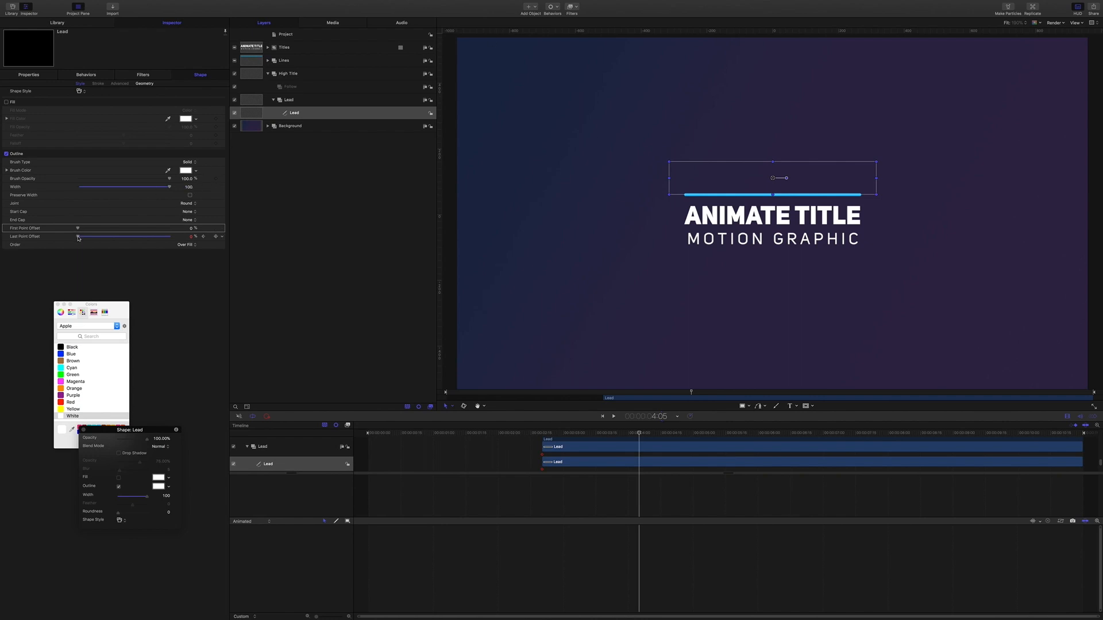
drag(79, 237, 190, 239)
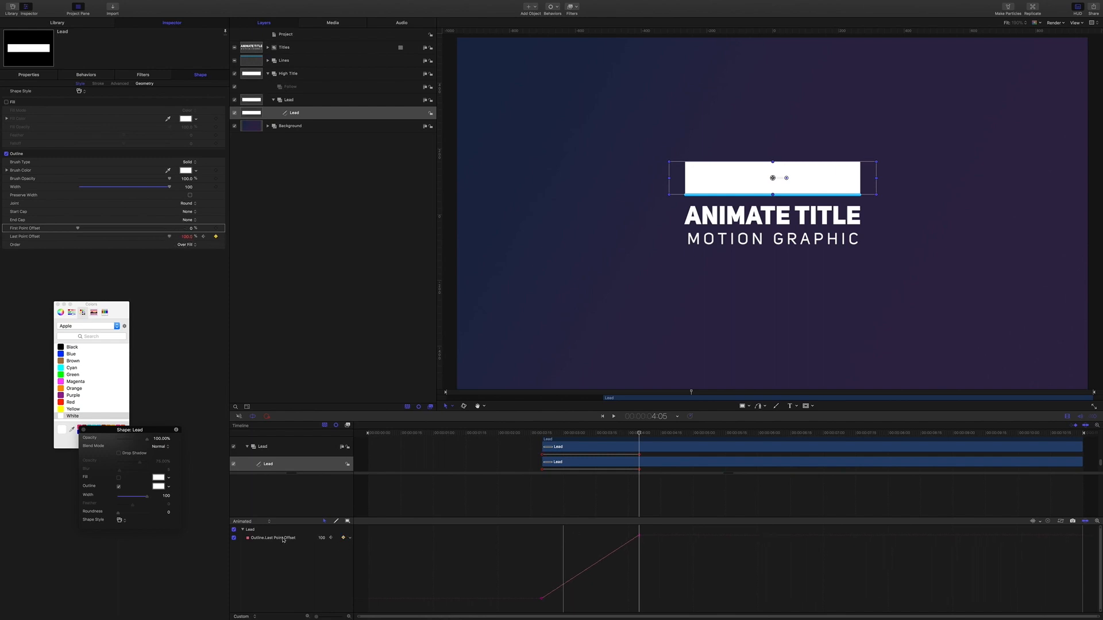
Step: Smooth both Last Point Offset keyframes, break their tangents and lengthen the handles horizontally into a steep S-shaped ease curve
drag(525, 532, 671, 611)
right_click(542, 599)
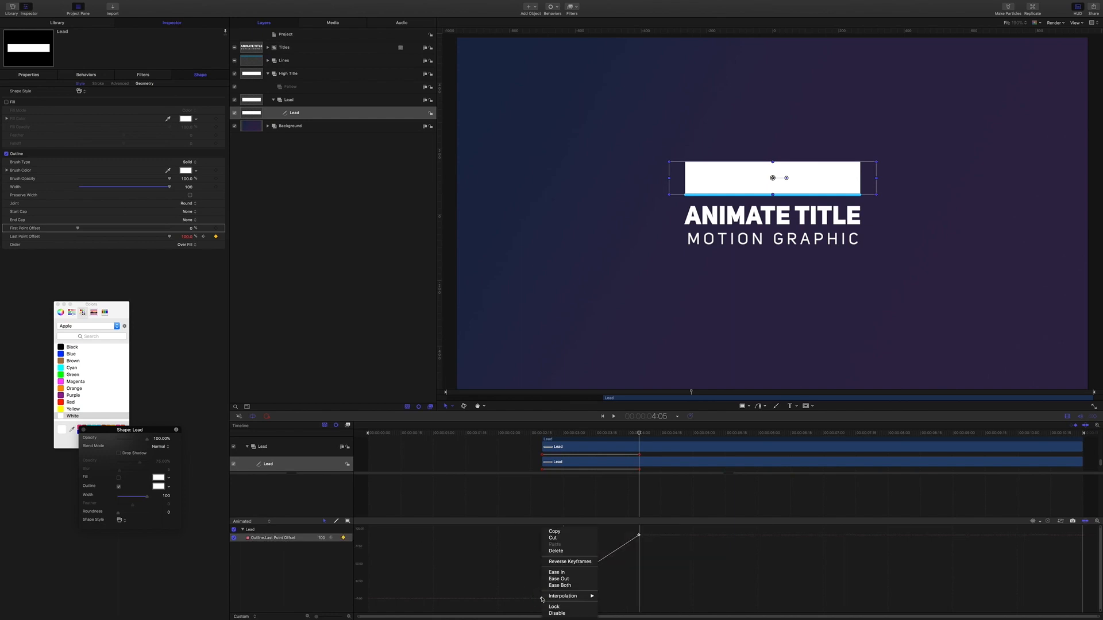
click(613, 594)
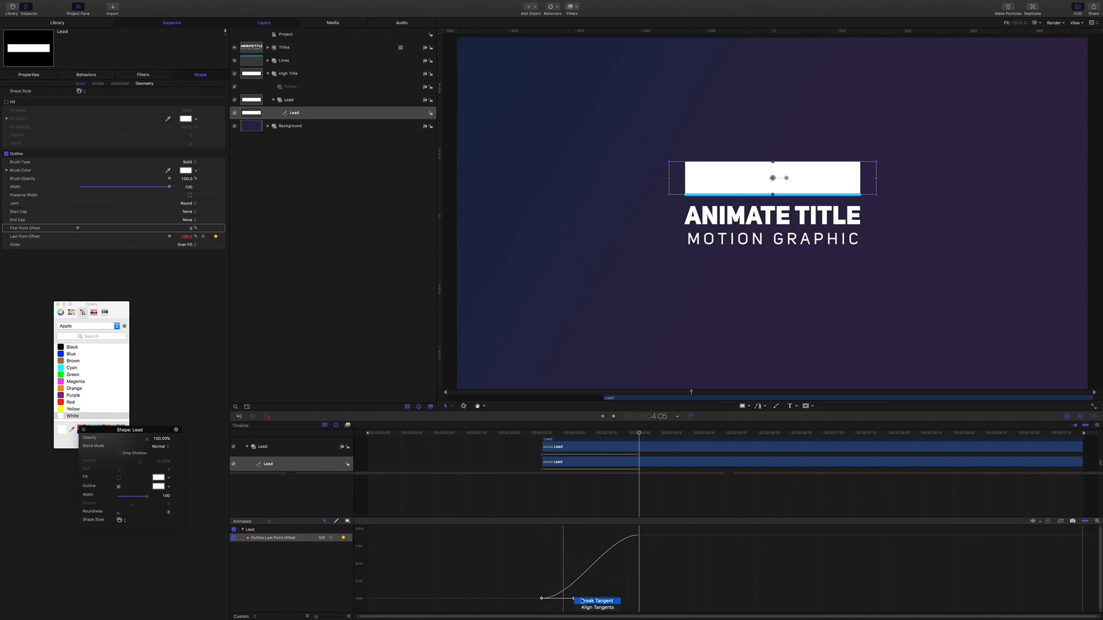
click(638, 535)
right_click(607, 535)
click(626, 539)
click(541, 599)
drag(574, 599, 609, 599)
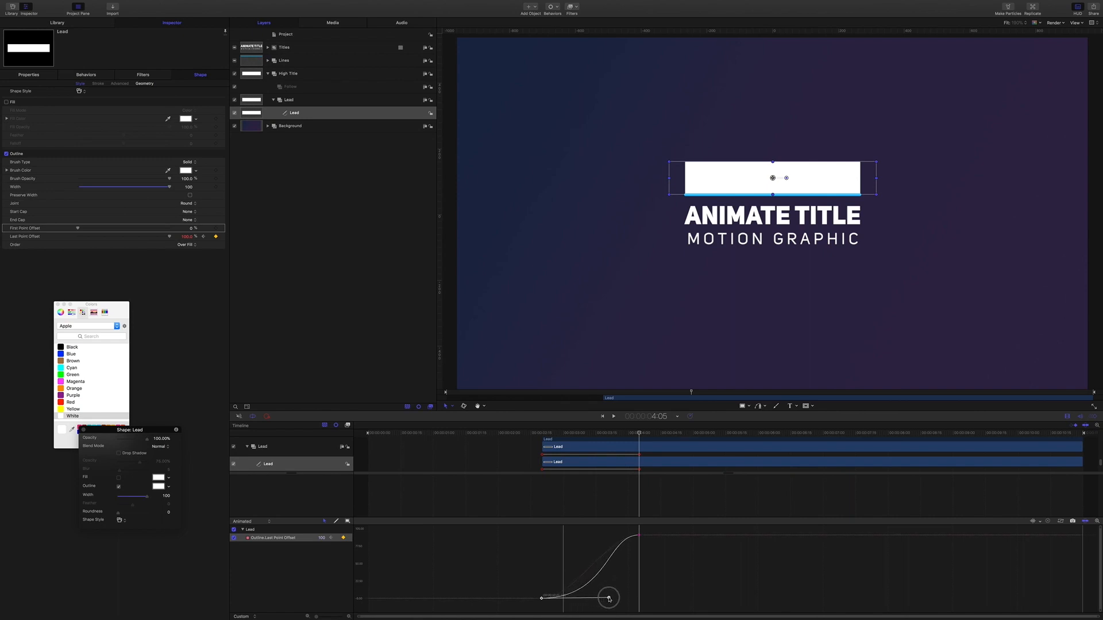
click(639, 536)
drag(606, 536, 567, 536)
Step: Play back the white bar's draw-on animation from about 2:20 to check its easing
drag(639, 432, 538, 436)
key(space)
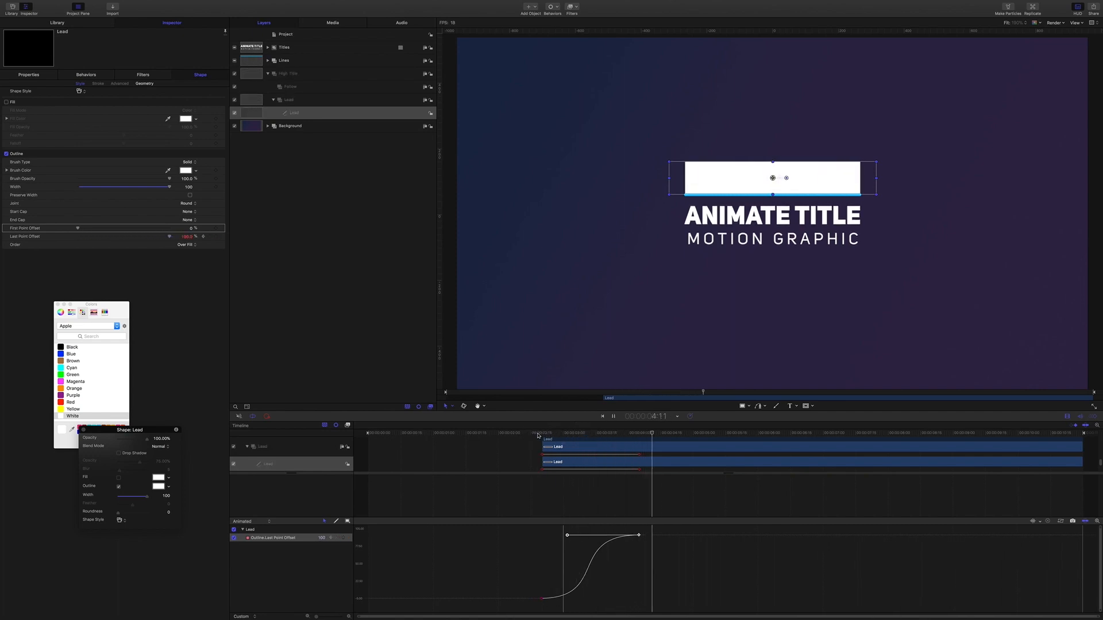
key(space)
mouse_move(656, 433)
mouse_down()
mouse_move(543, 440)
mouse_move(555, 441)
mouse_up()
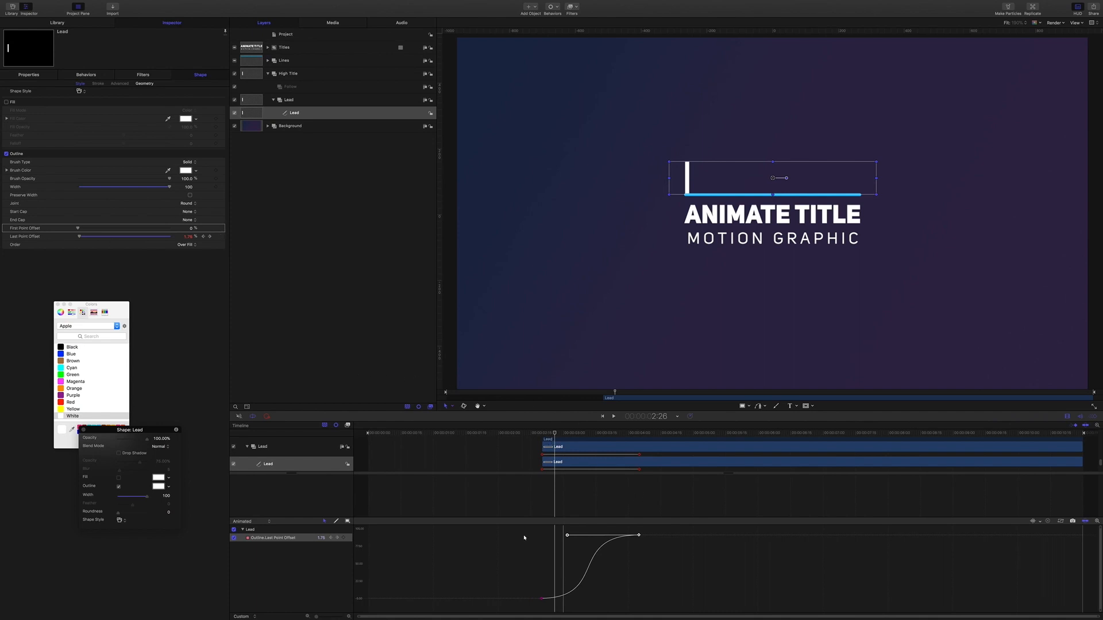
Step: Copy both Last Point Offset keyframes and go to timecode 3:00
drag(523, 528, 664, 605)
right_click(639, 536)
click(649, 533)
drag(555, 435, 541, 435)
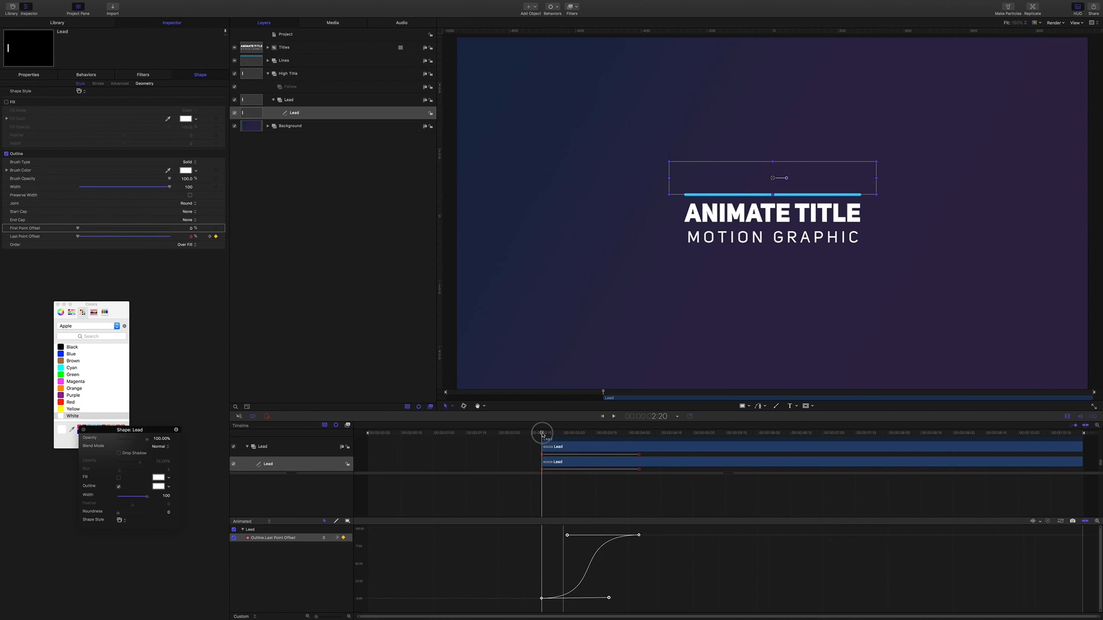
drag(542, 435, 563, 436)
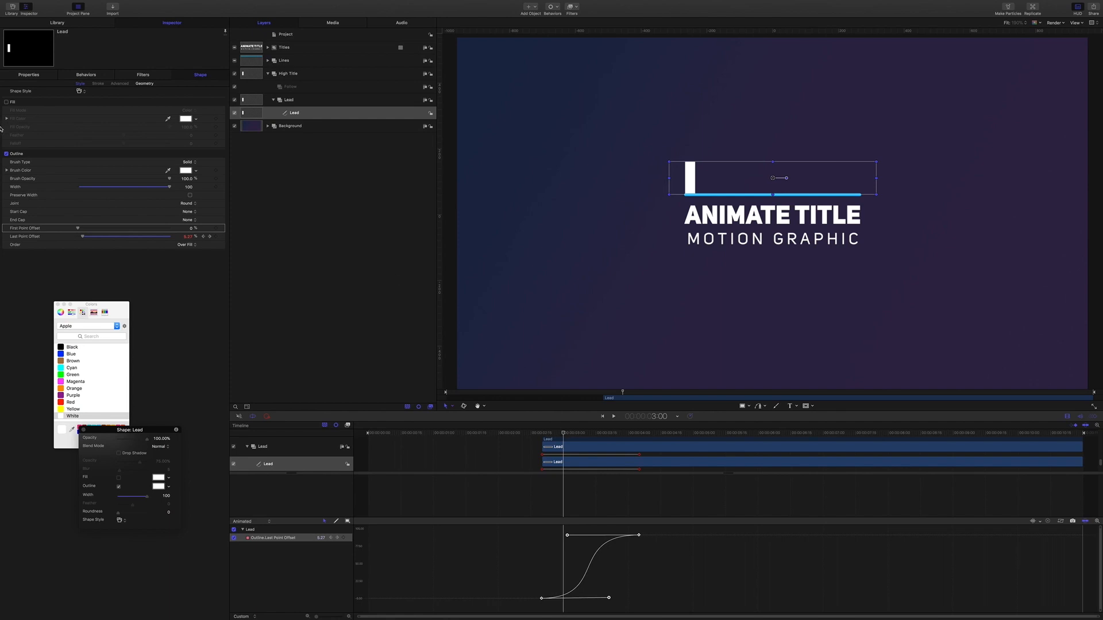
Step: Show the Lead line's First Point Offset in the Keyframe Editor and paste the copied keyframes there at 3:00
click(46, 228)
right_click(47, 229)
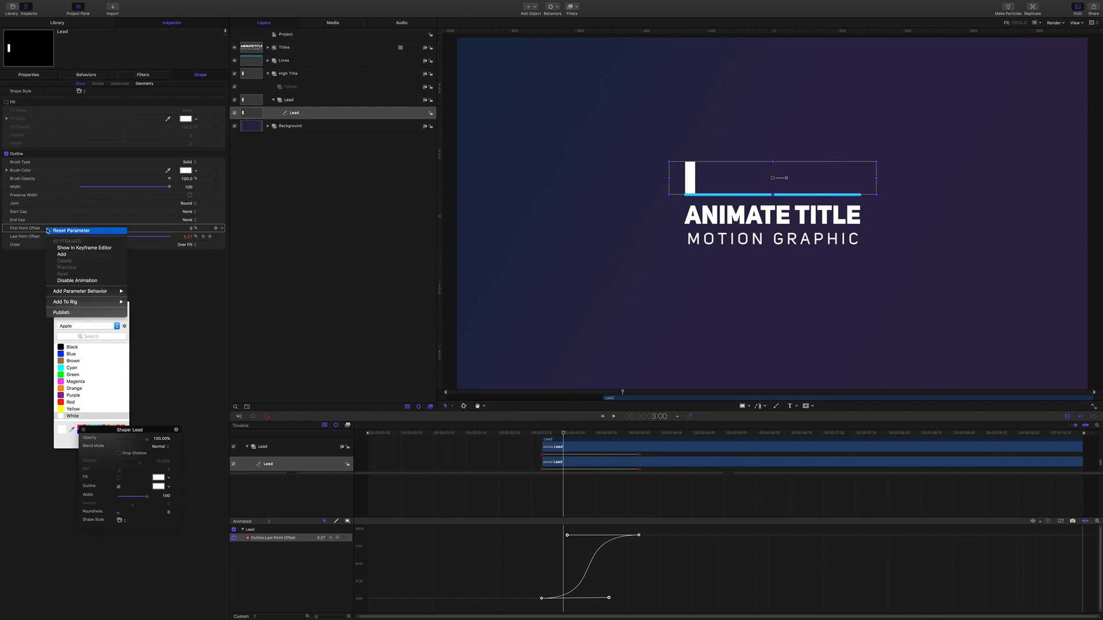
click(69, 248)
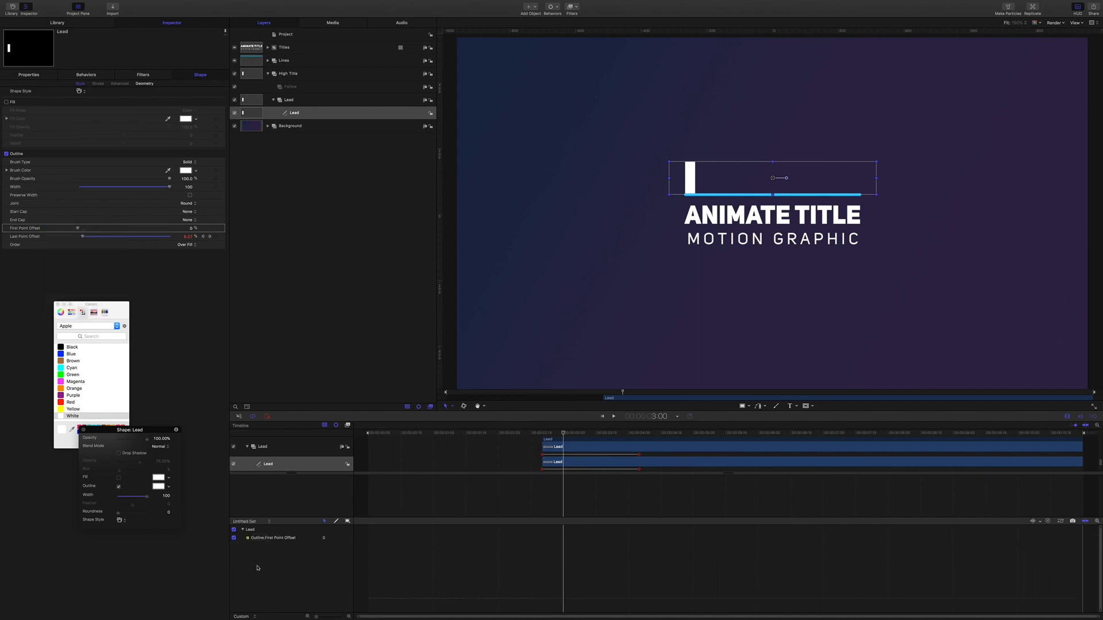
click(289, 540)
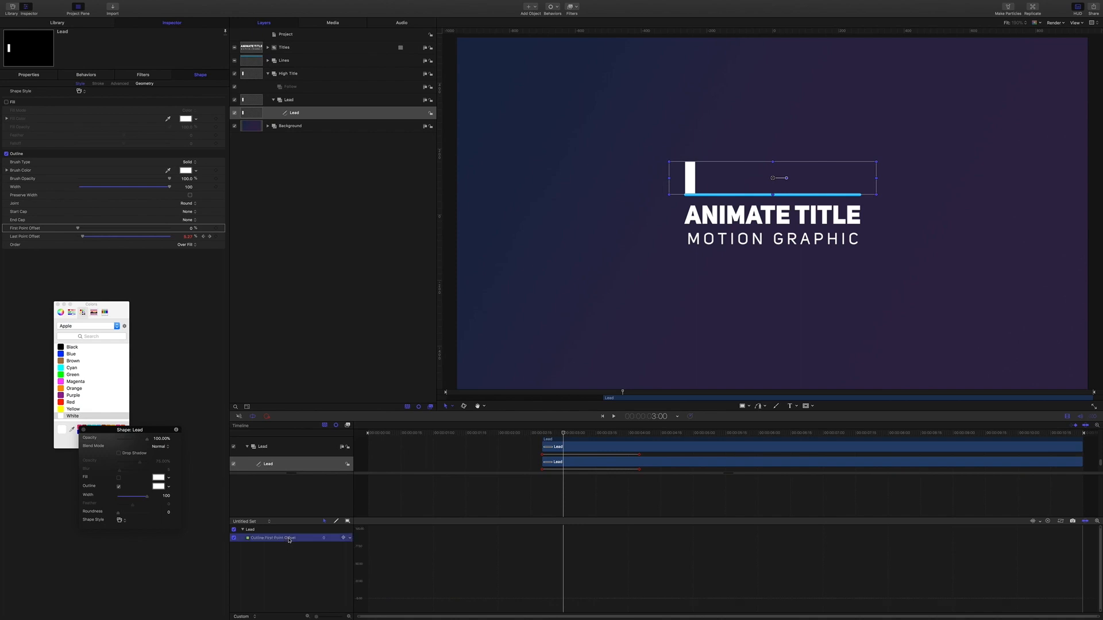
click(343, 538)
key(super+v)
Step: Display all animated curves of the Lead line and play back the bar's wipe across the blue line
click(269, 522)
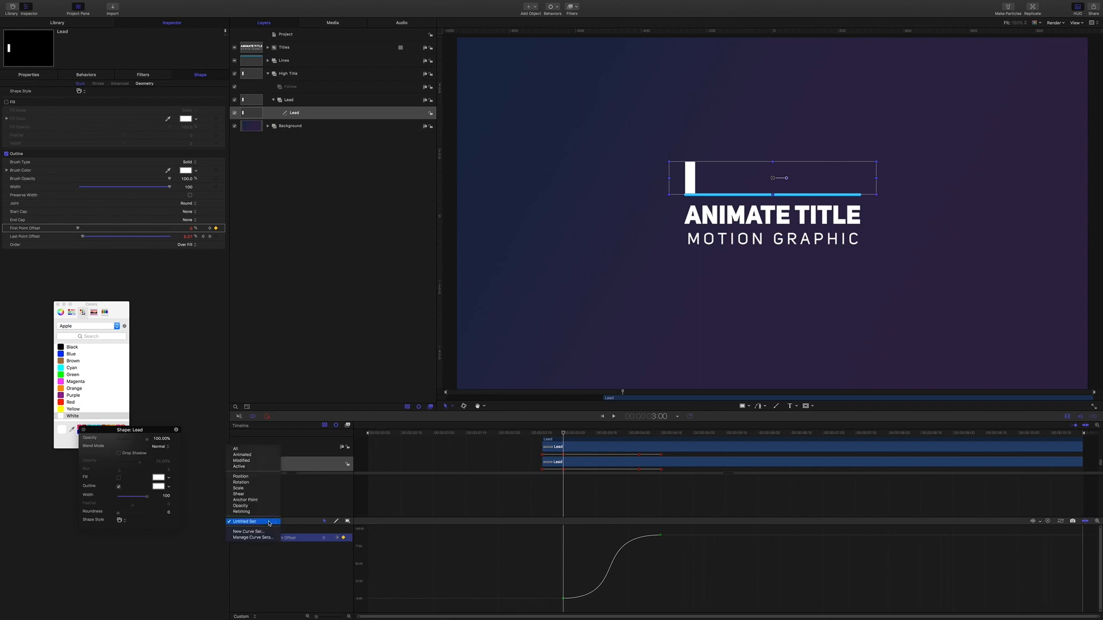
click(253, 455)
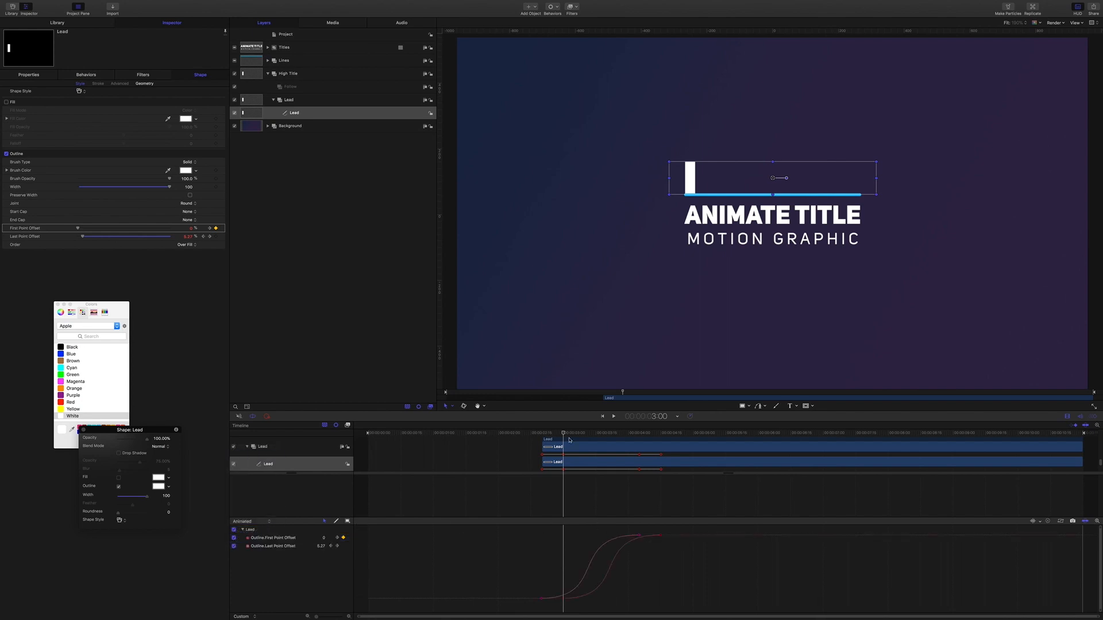
key(space)
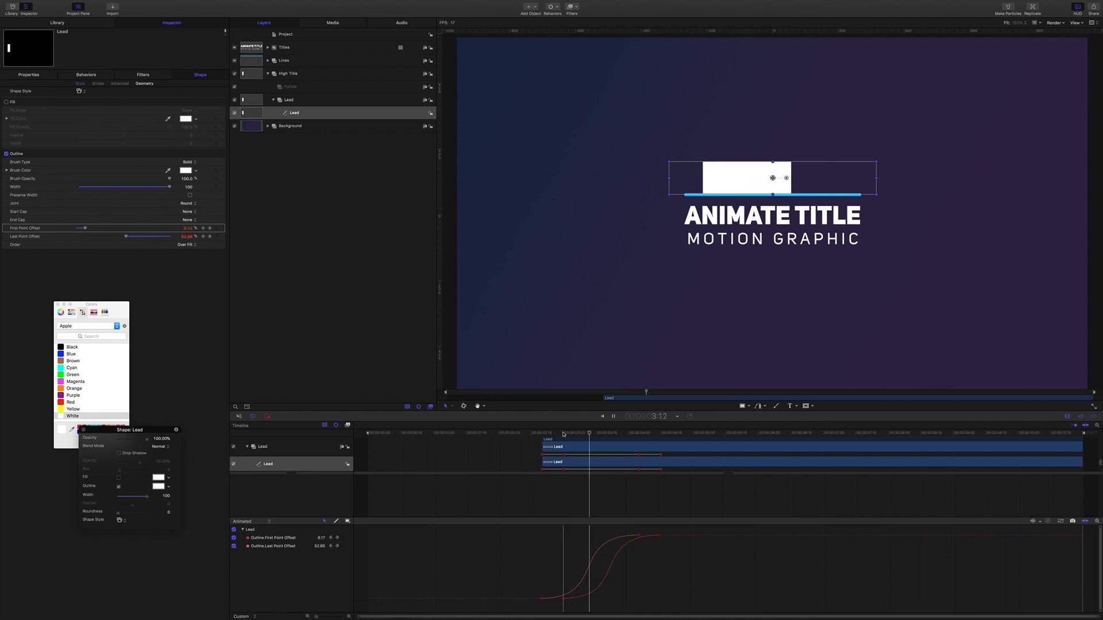
key(space)
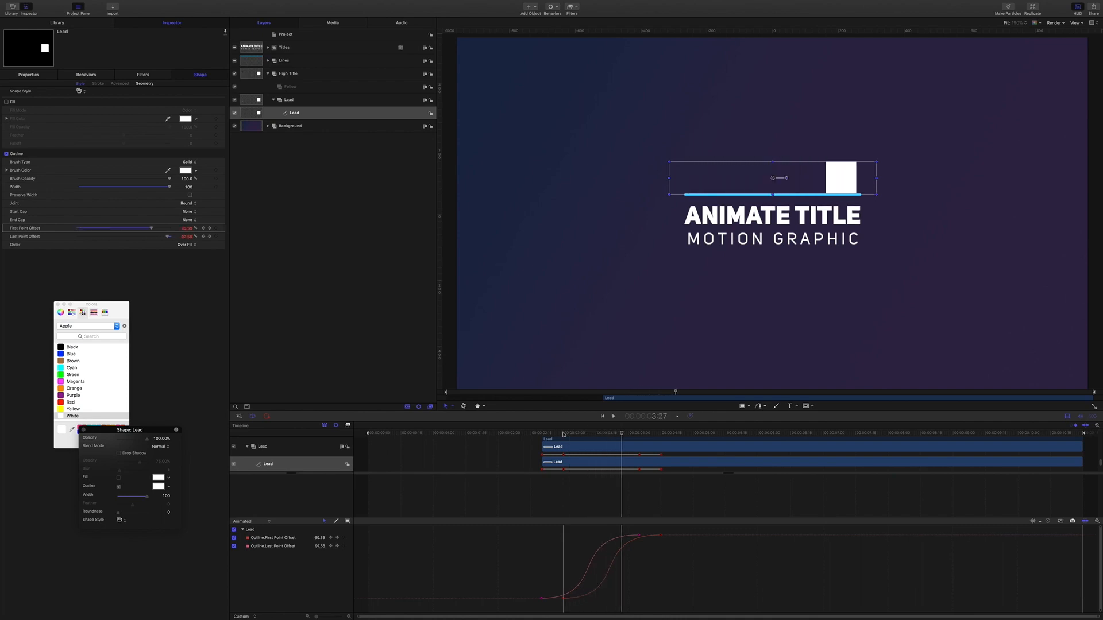
Step: At about 3:22, add the text TOP TITLE above the blue line inside the Lead group
mouse_move(621, 434)
mouse_down()
mouse_move(529, 434)
mouse_move(629, 434)
mouse_move(612, 435)
mouse_up()
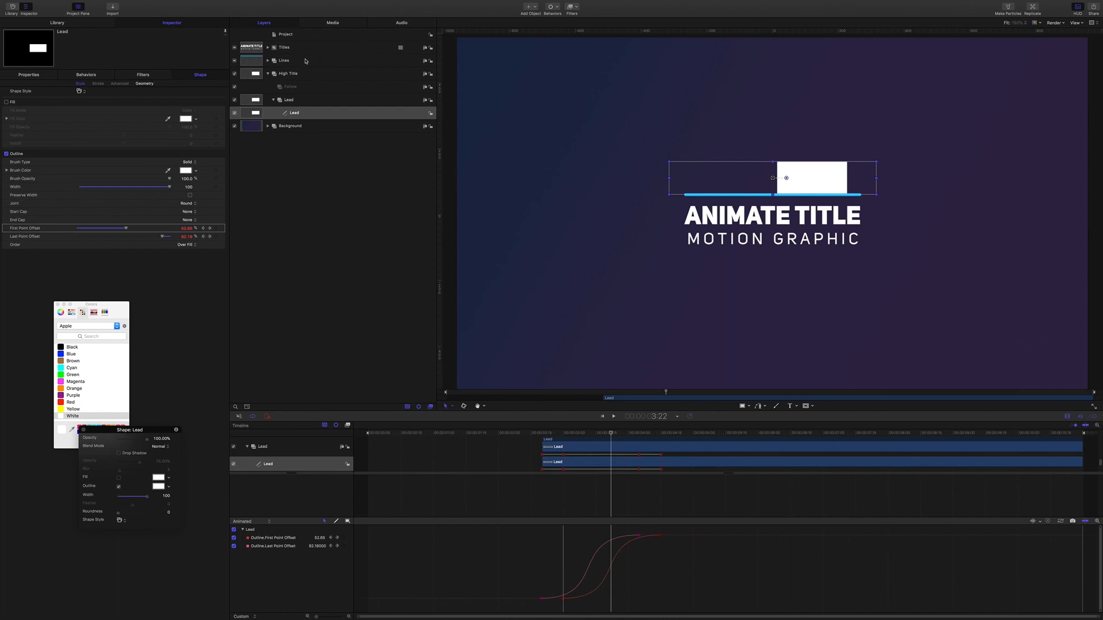
click(289, 101)
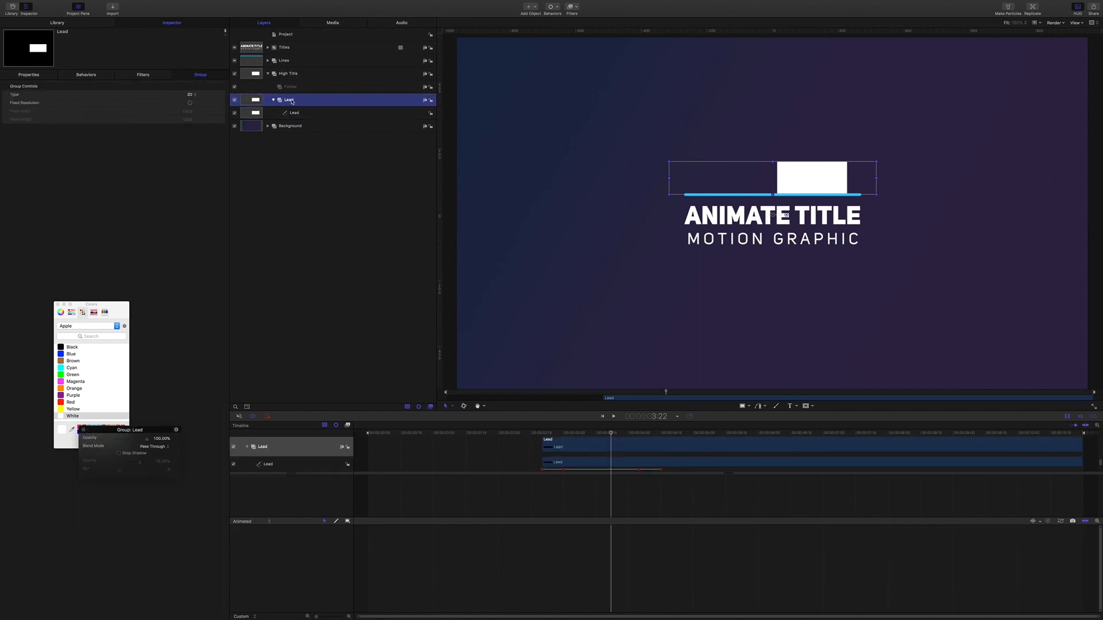
click(790, 407)
click(735, 180)
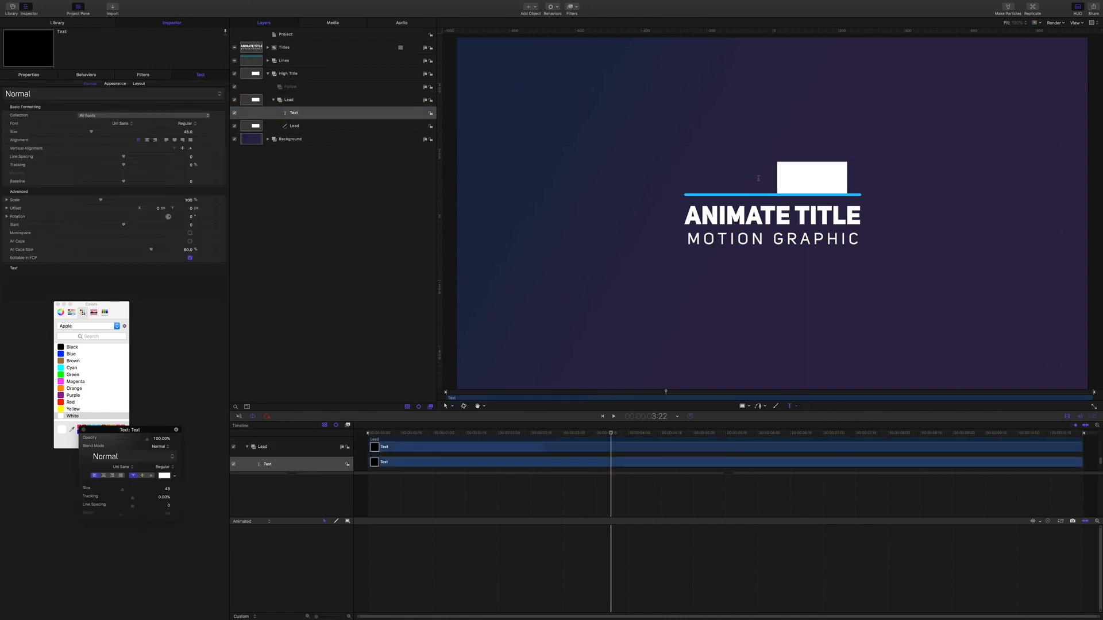
text(TOP TITLE)
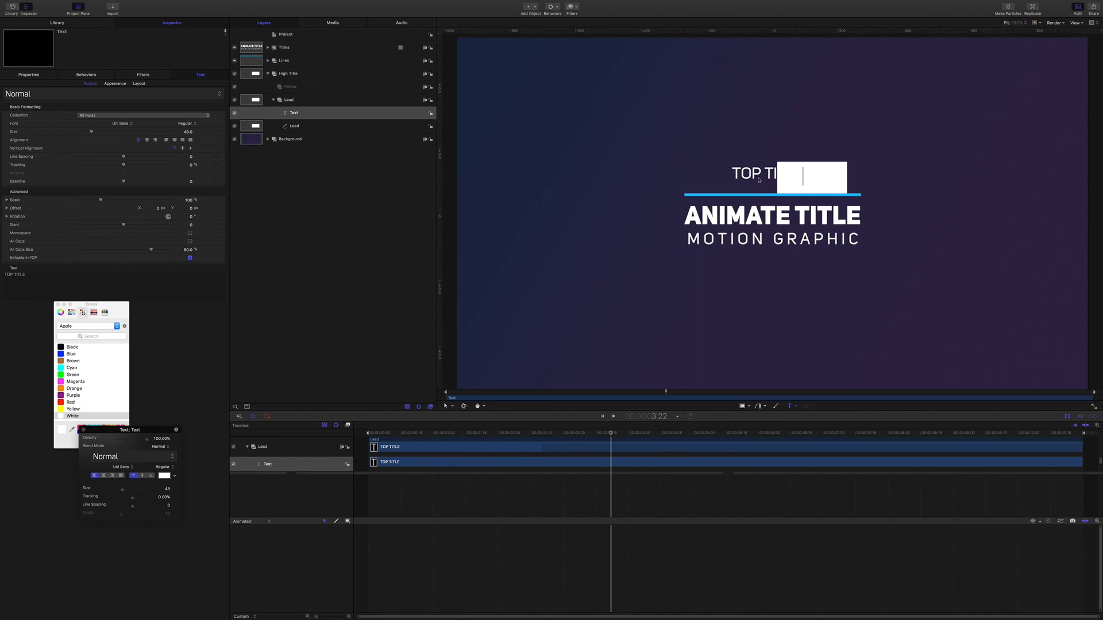
key(Escape)
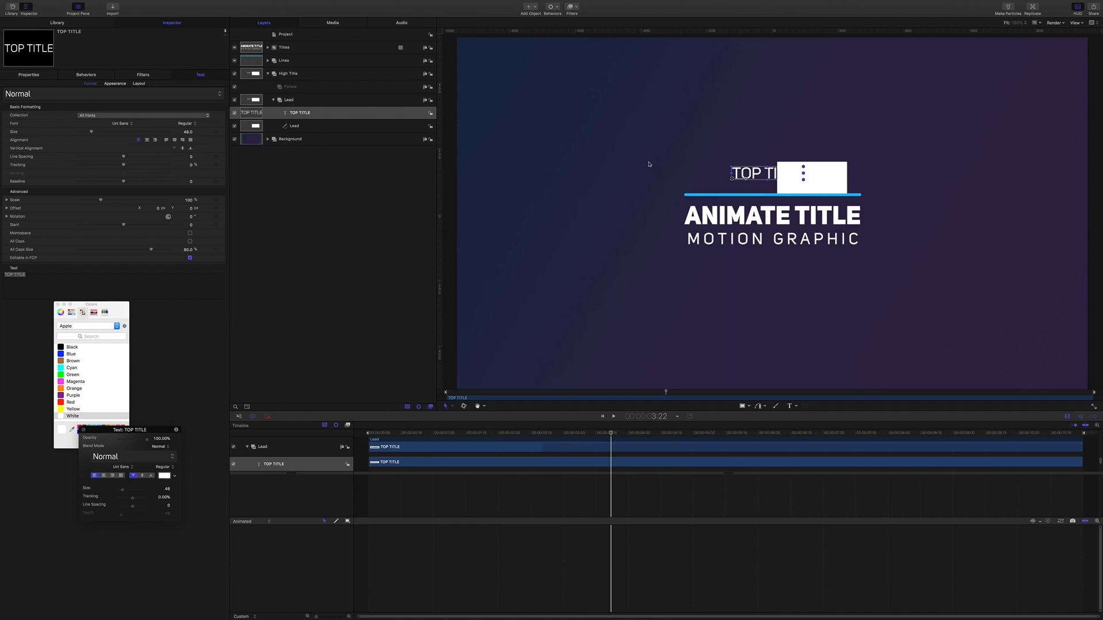
Step: Set the TOP TITLE text to the Heavy CAPS typeface with centre alignment
click(186, 123)
click(194, 130)
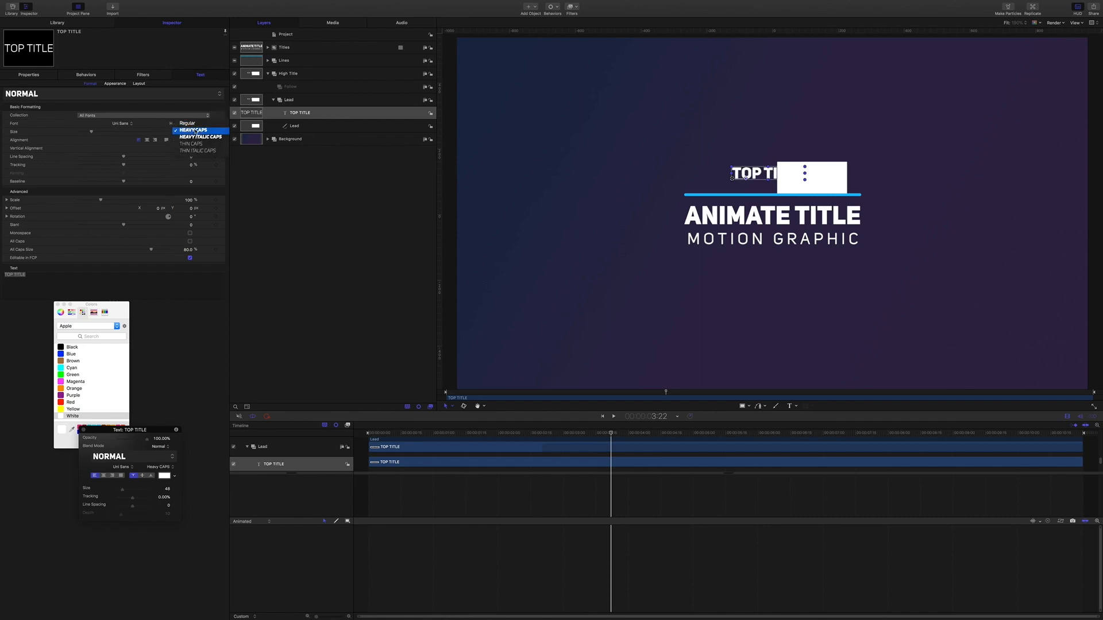
click(195, 130)
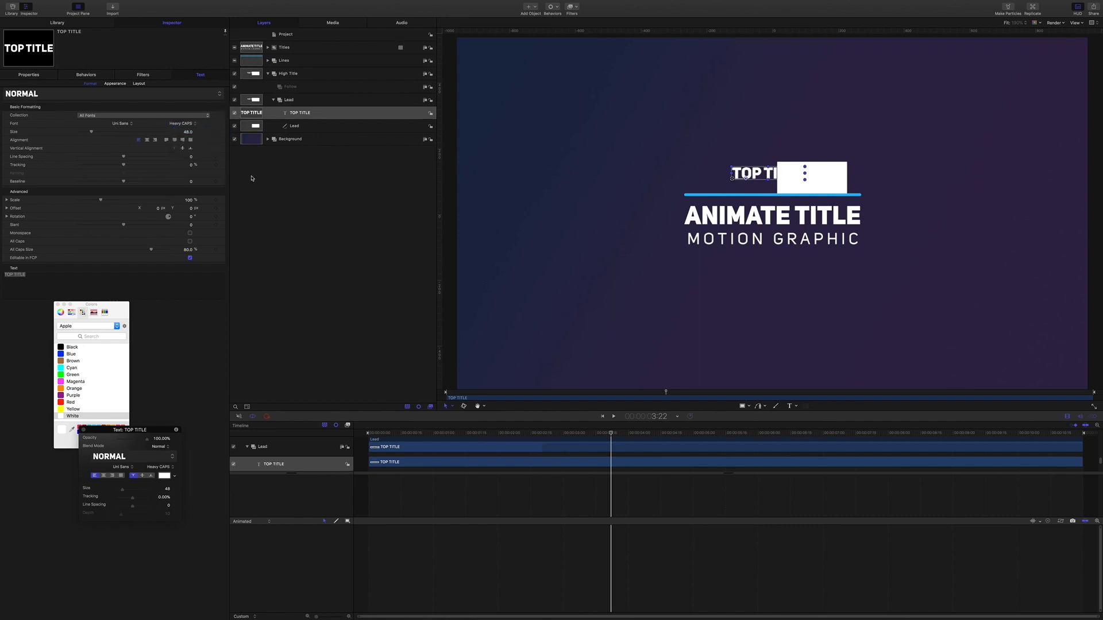
click(147, 140)
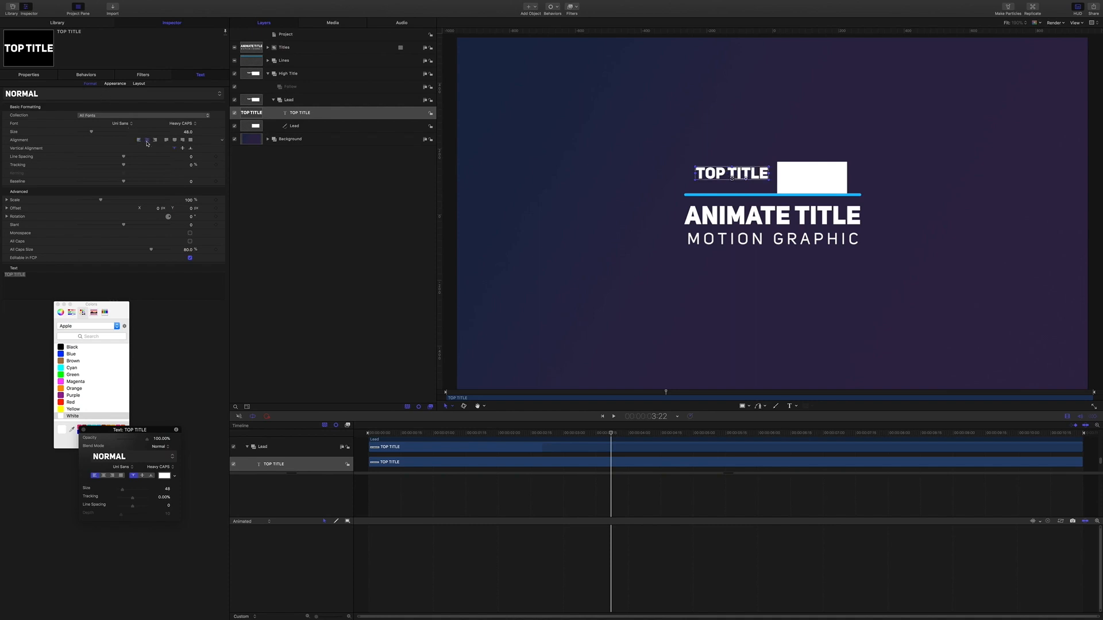
Step: Position the TOP TITLE text at X 0 px and Y 98 px
click(26, 76)
double_click(185, 103)
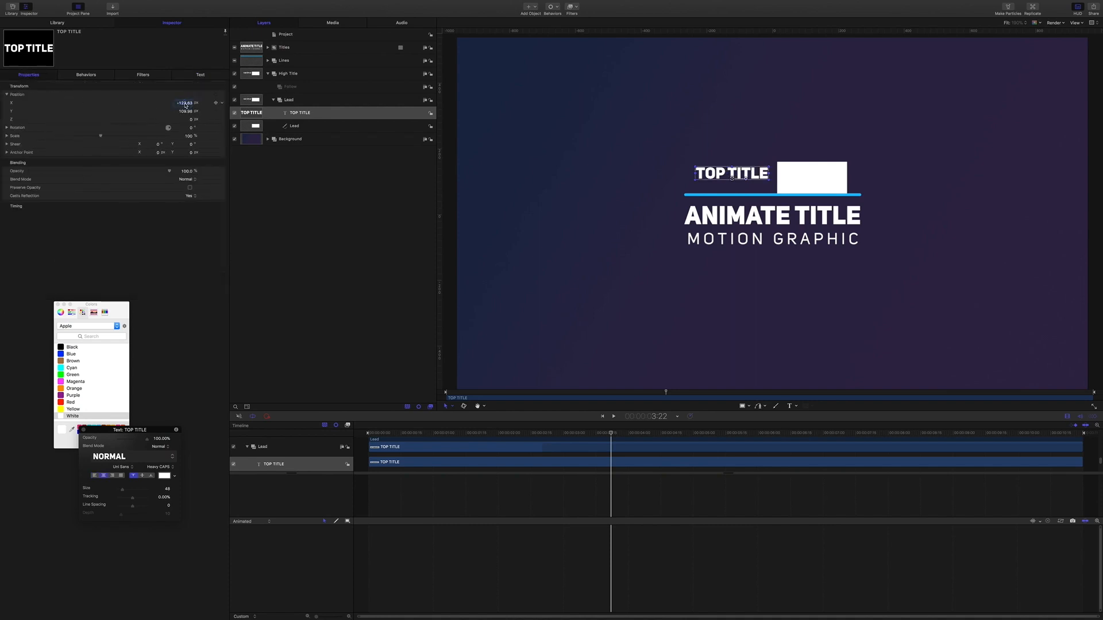
text(0)
key(Return)
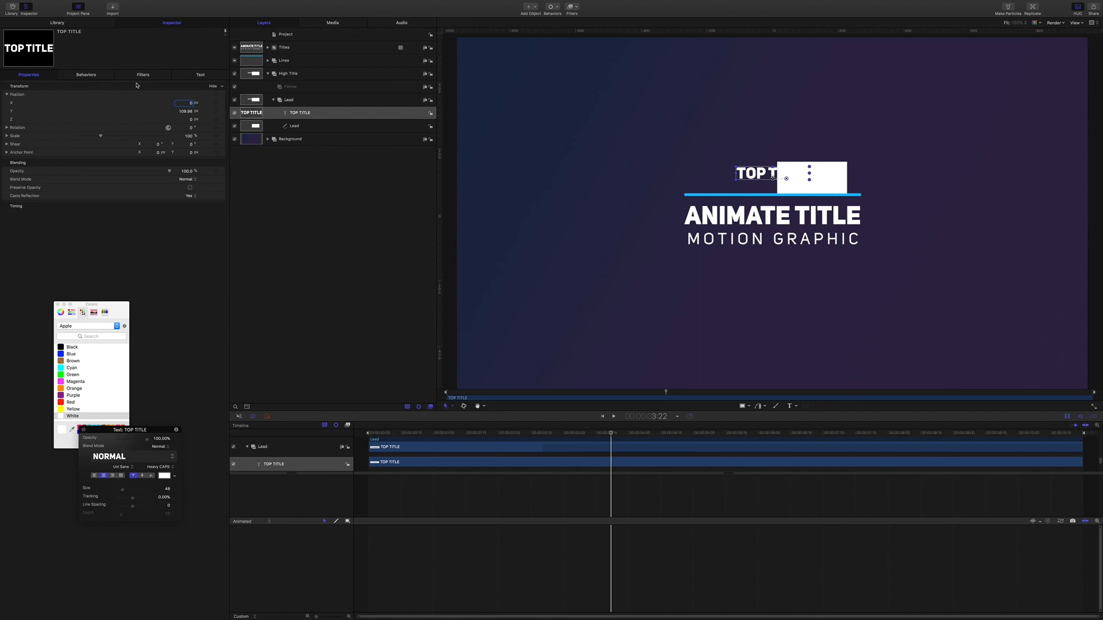
double_click(185, 111)
text(98)
key(Return)
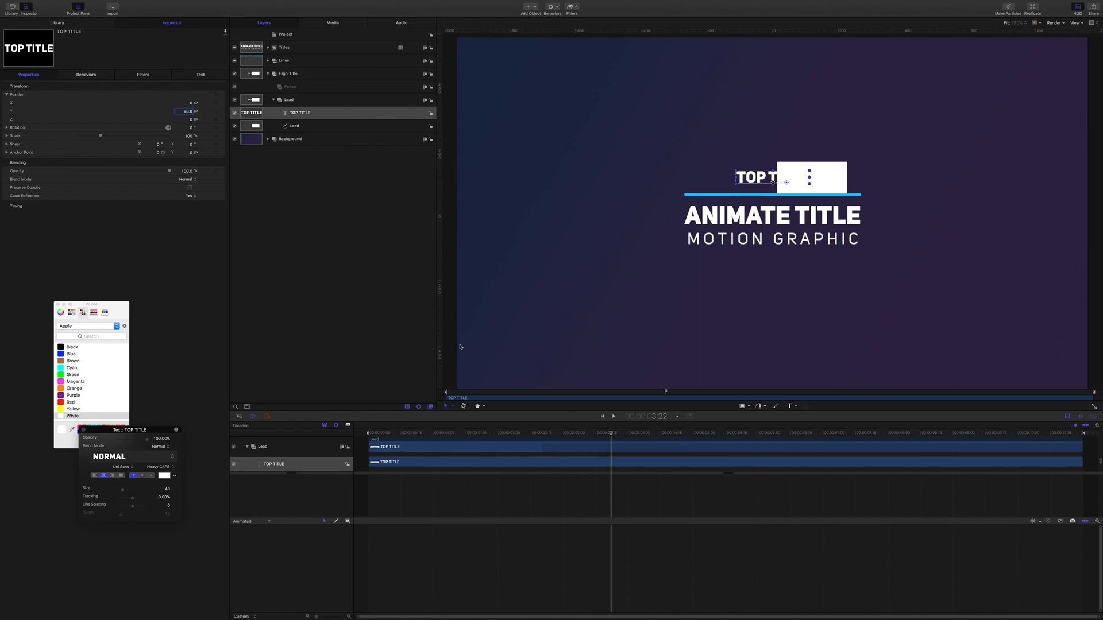
Step: At timecode 3:15, set TOP TITLE's X position to 200 px and add a keyframe for it
click(659, 420)
text(3.1)
key(Return)
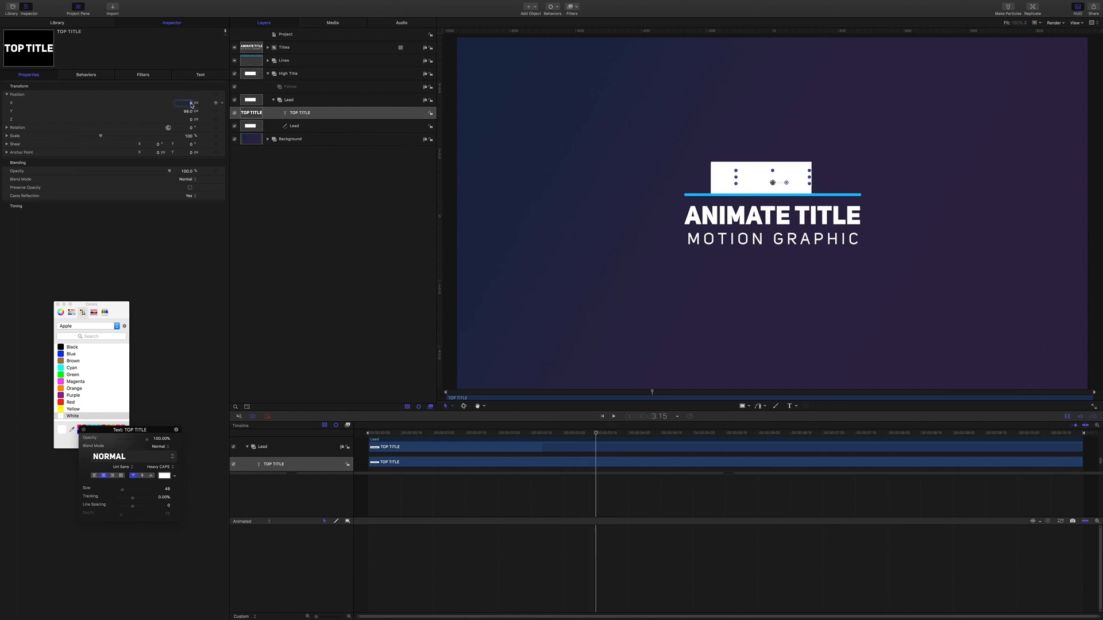
text(200)
key(Return)
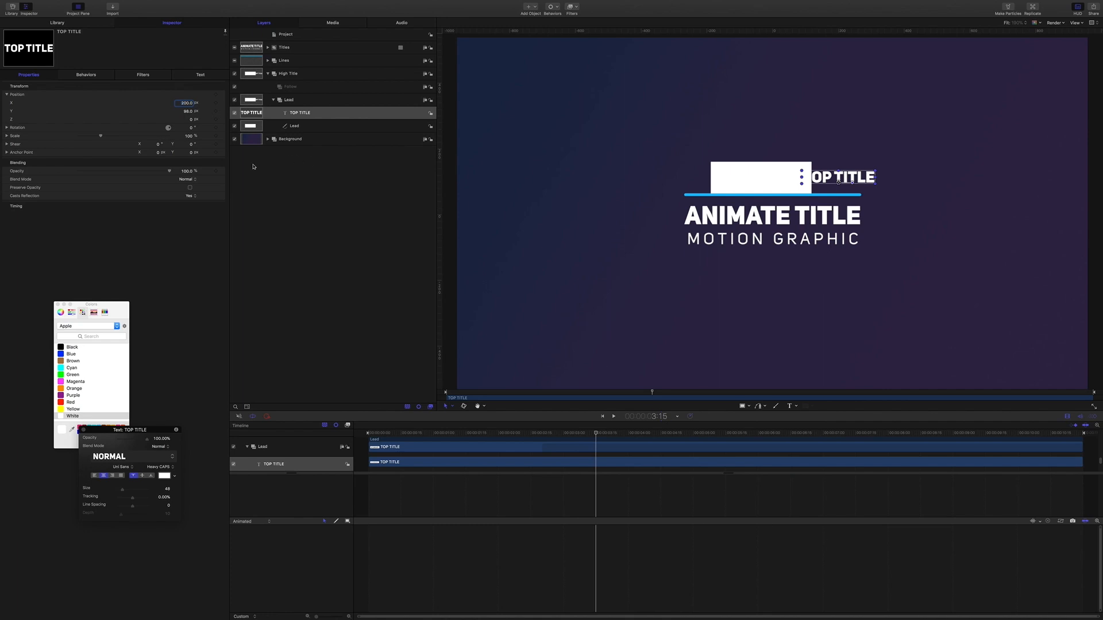
click(216, 104)
Step: Go to timecode 5:00 and keyframe TOP TITLE's X position at 0 px
click(661, 417)
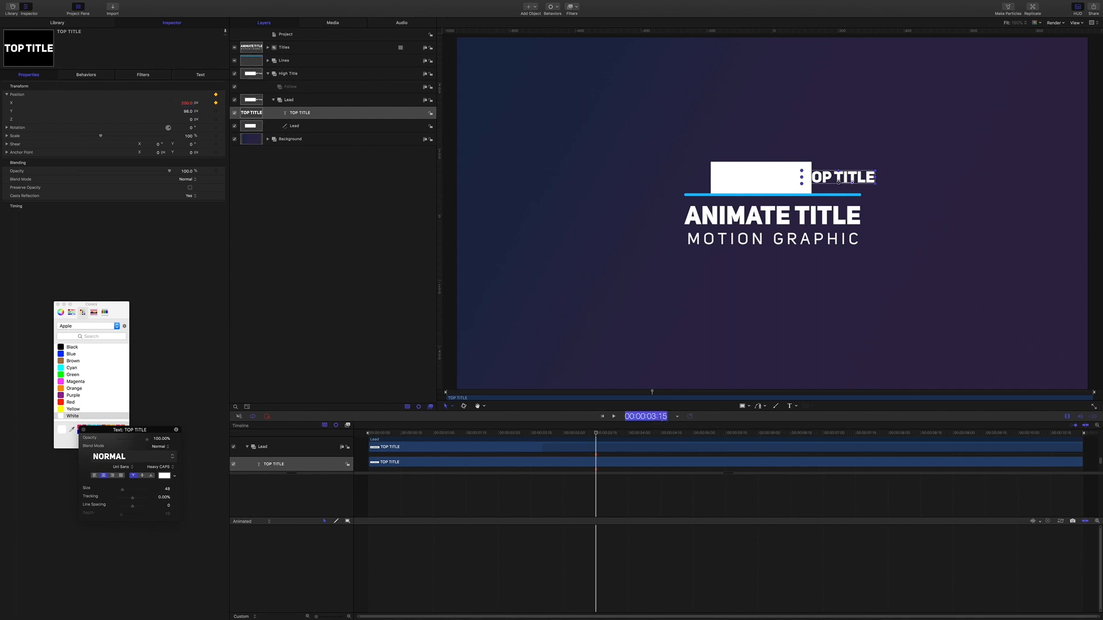
text(500)
key(Return)
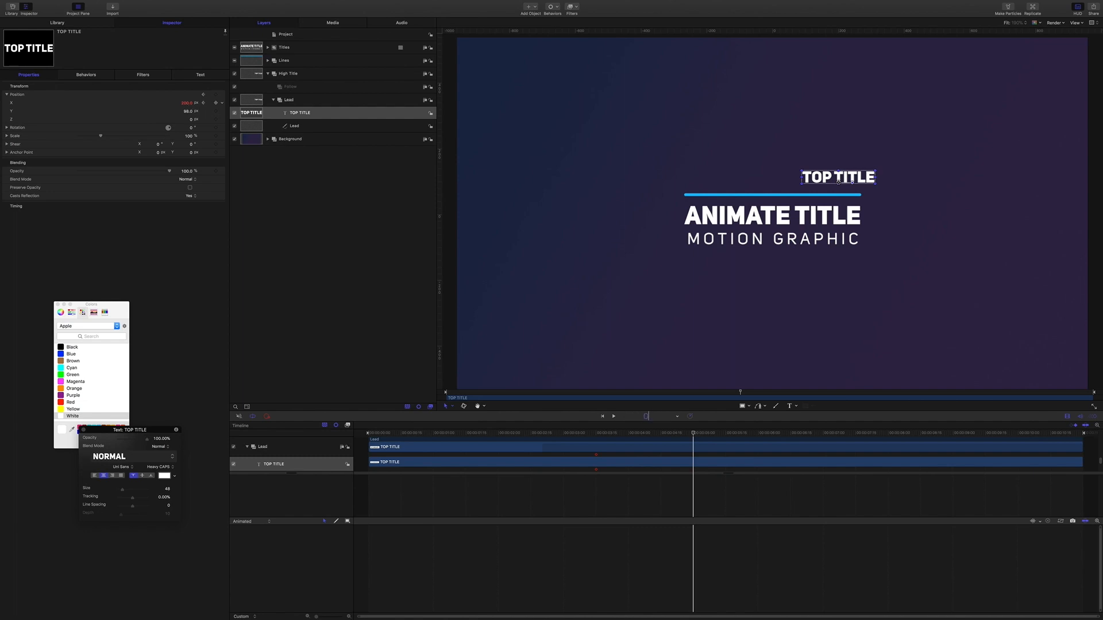
key(Home)
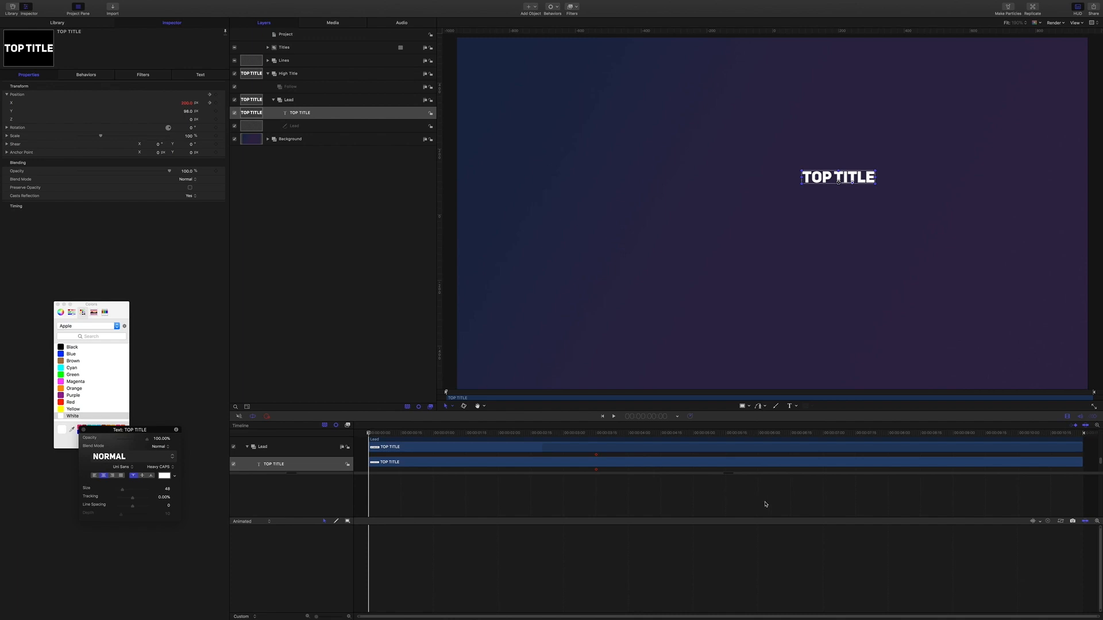
click(659, 417)
text(500)
key(Return)
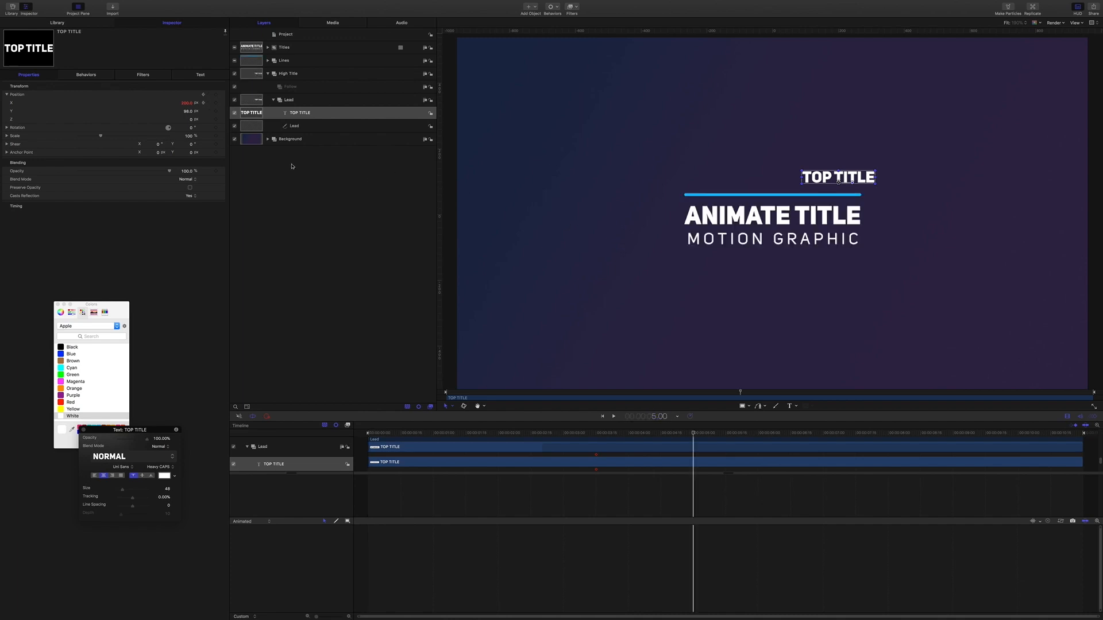
double_click(175, 104)
text(0)
key(Return)
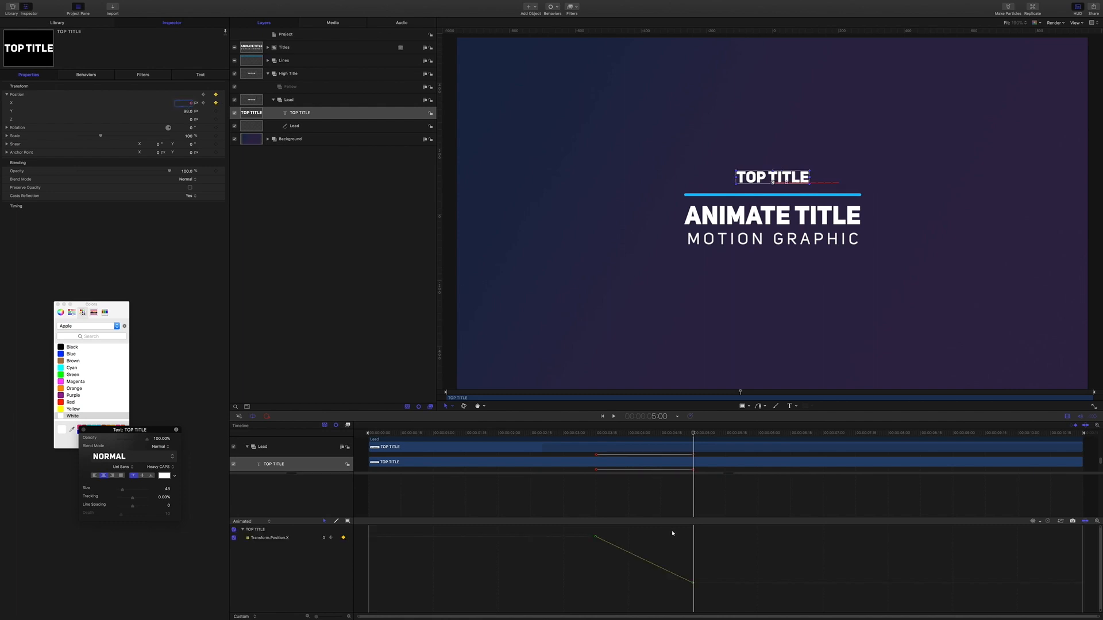
Step: Shape TOP TITLE's X position curve with Bezier handles, dropping steeply from the first keyframe and easing gently into the last
drag(588, 534, 744, 603)
click(628, 553)
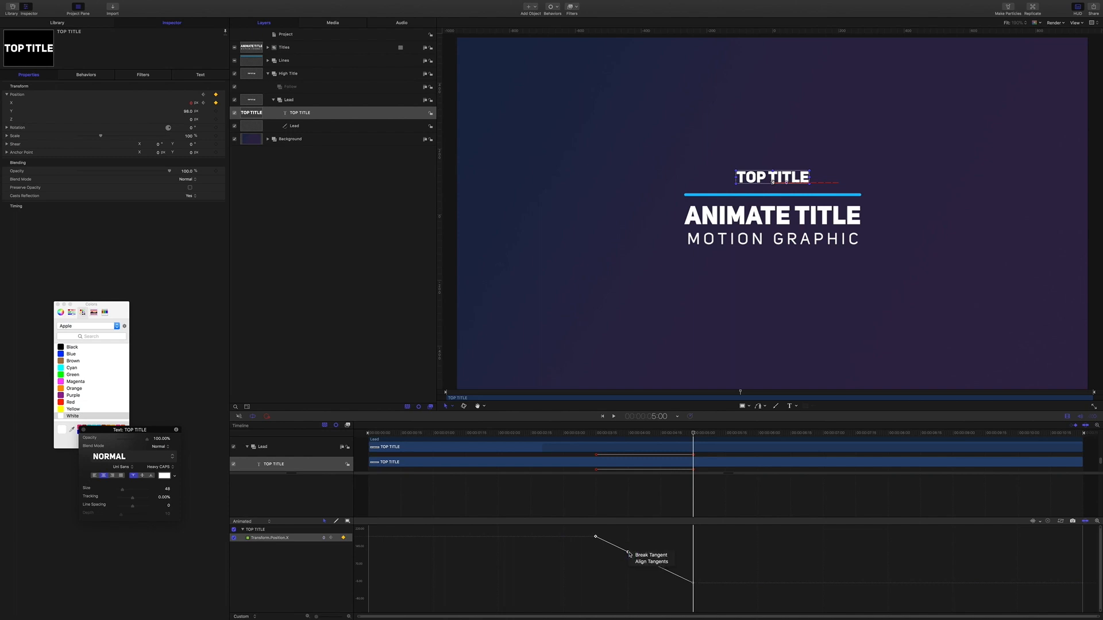
drag(710, 569, 664, 583)
right_click(660, 568)
click(668, 570)
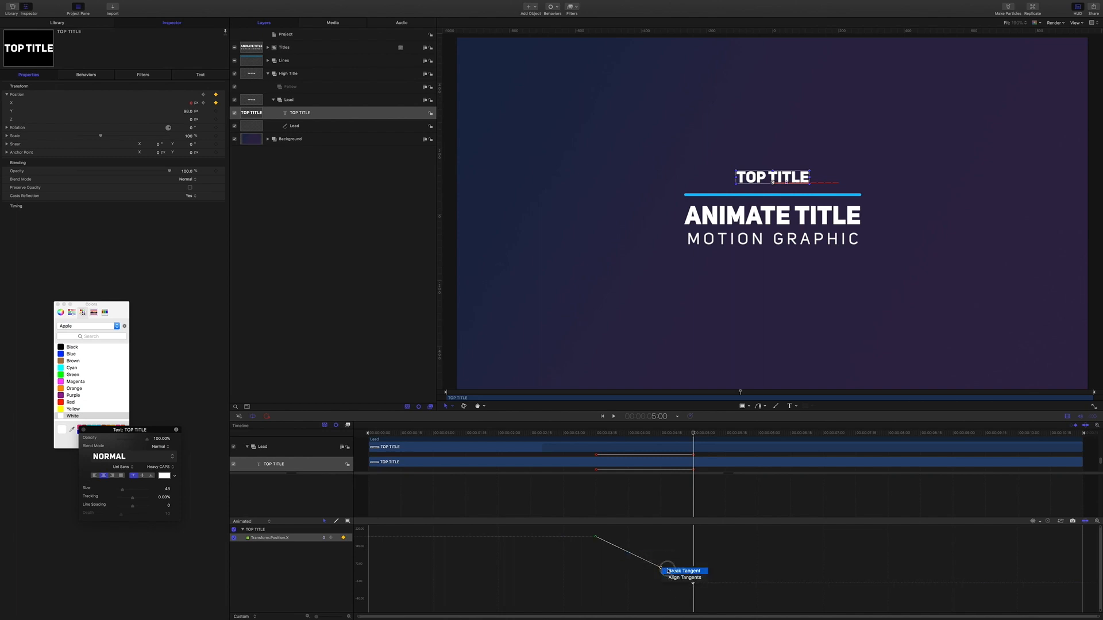
click(595, 536)
drag(628, 553, 596, 580)
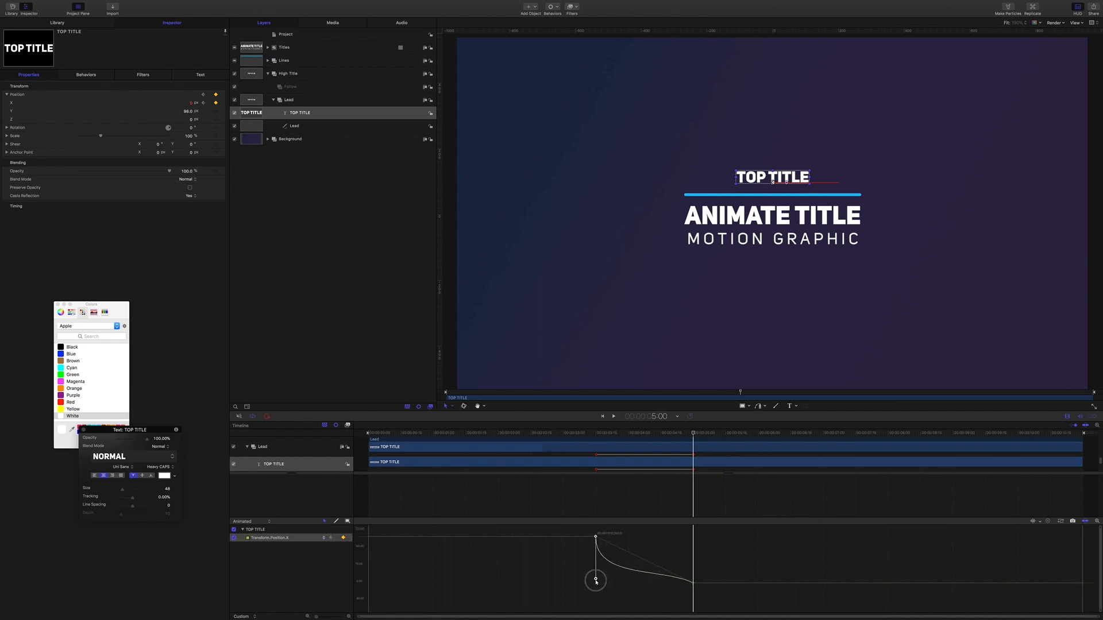
click(701, 575)
drag(708, 570, 670, 584)
Step: Preview the TOP TITLE slide from timecode 3:08, then lengthen the first keyframe's downward handle slightly
drag(694, 433, 579, 437)
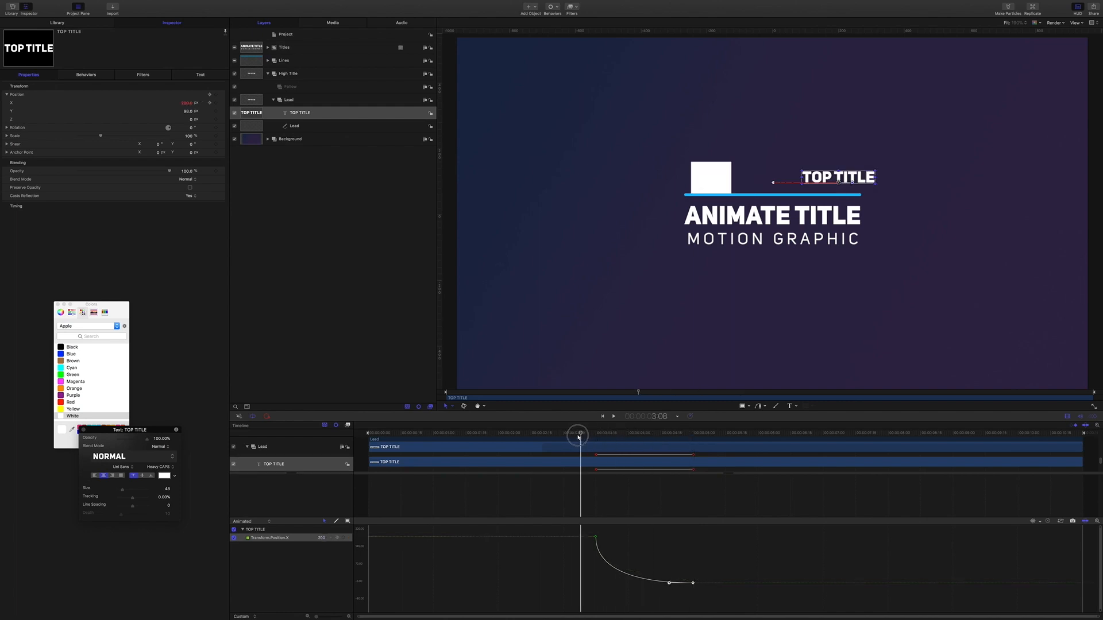
key(space)
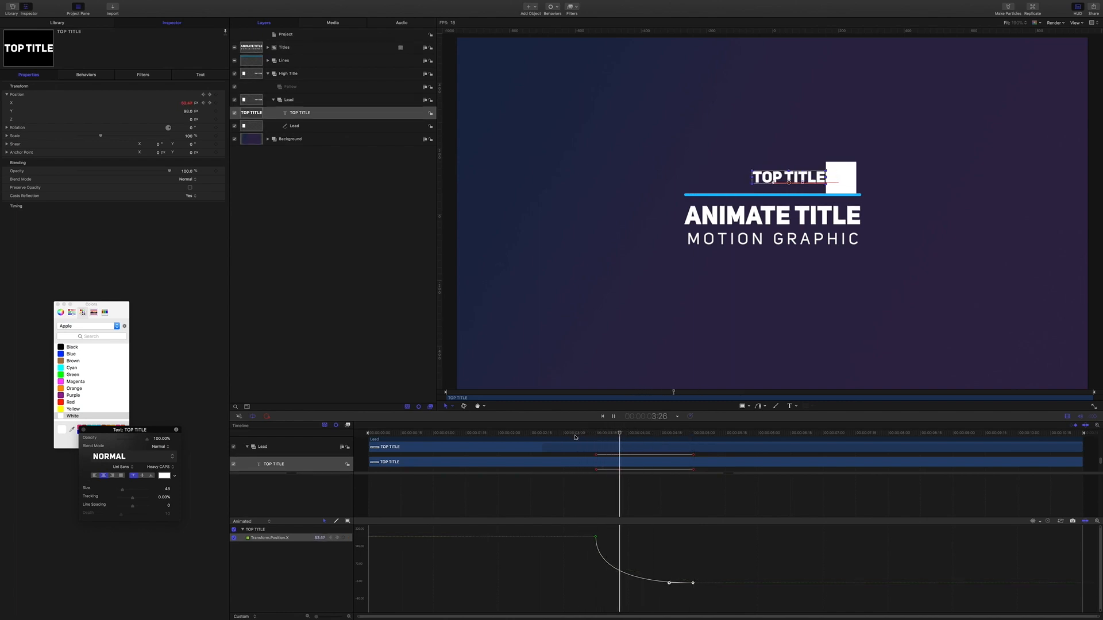
key(space)
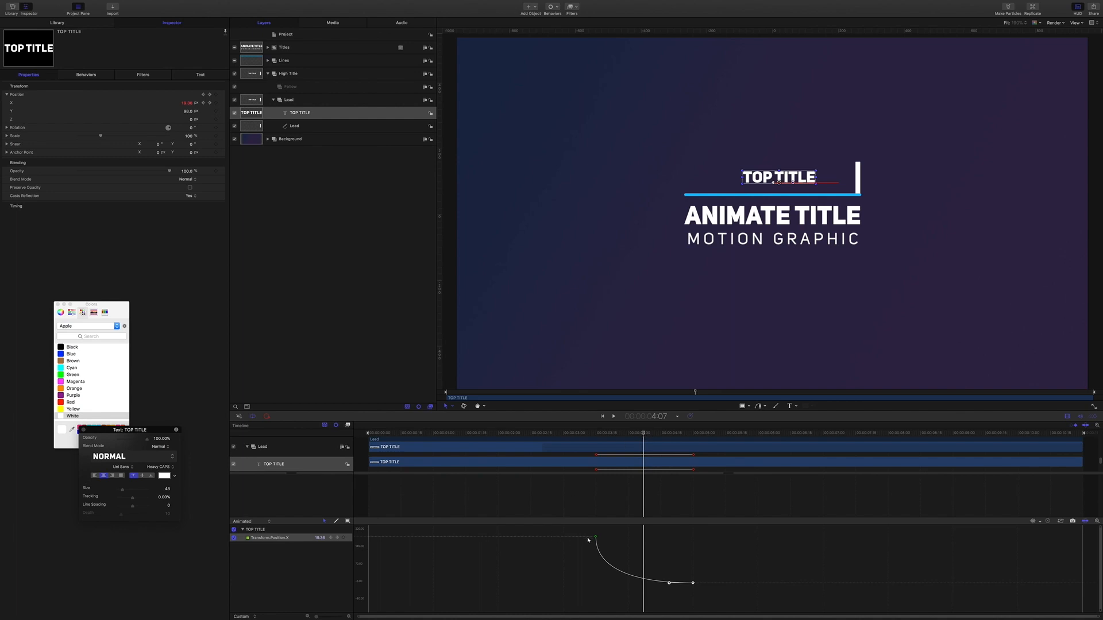
click(596, 537)
drag(596, 583, 597, 586)
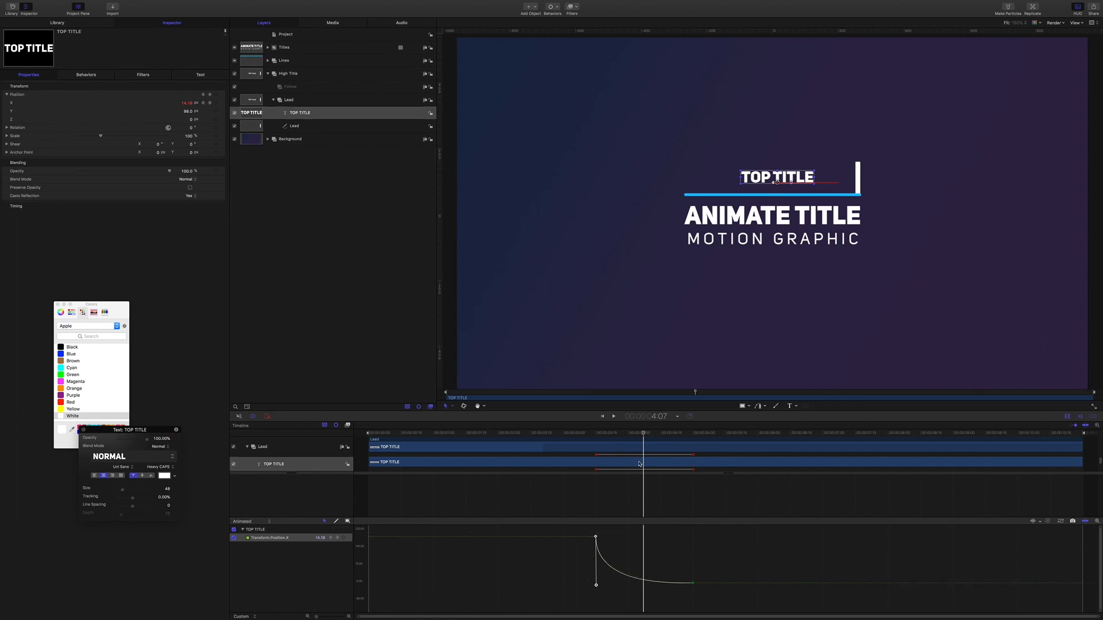
Step: Play the title animation from timecode 2:22 to check the slide, then park the playhead at 3:24
drag(642, 440, 546, 440)
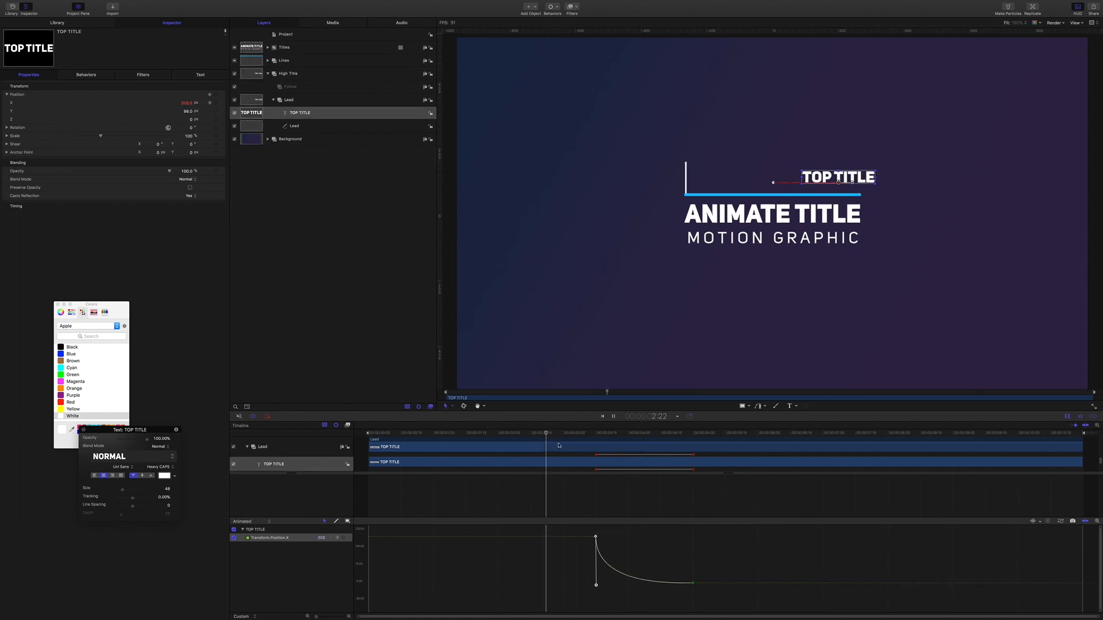
key(space)
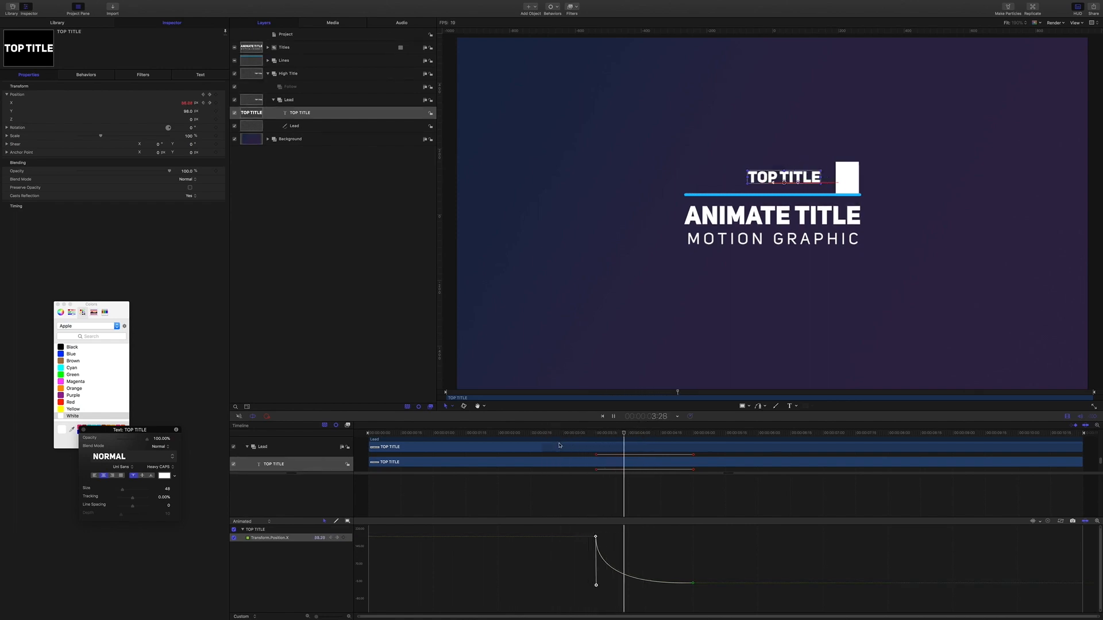
key(space)
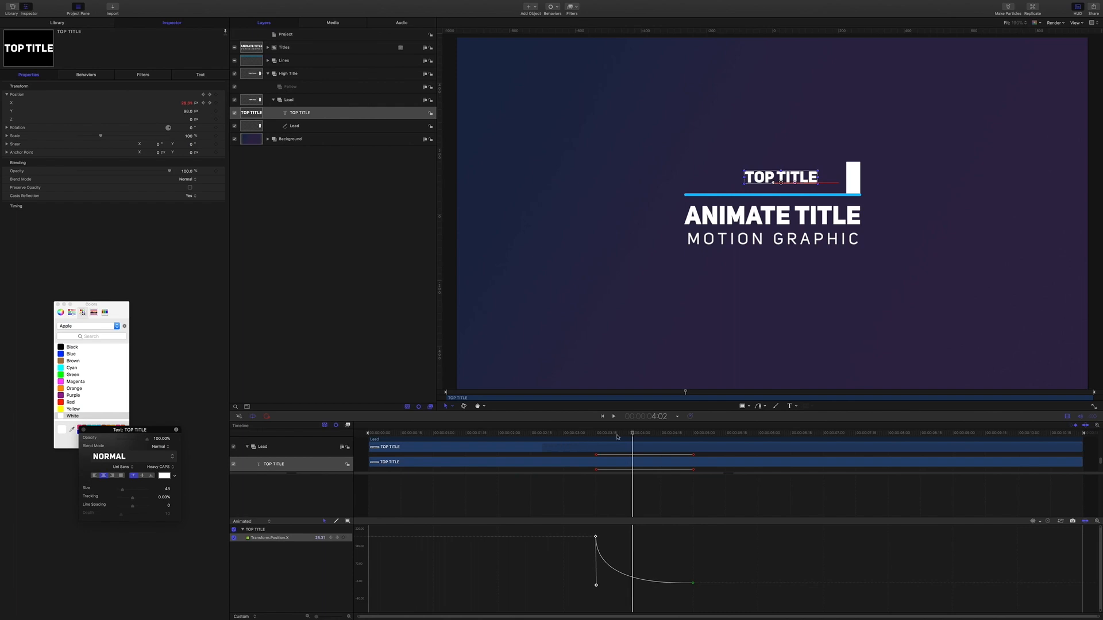
mouse_move(632, 438)
mouse_down()
mouse_move(594, 438)
mouse_move(659, 438)
mouse_move(590, 439)
mouse_move(627, 437)
mouse_move(615, 437)
mouse_up()
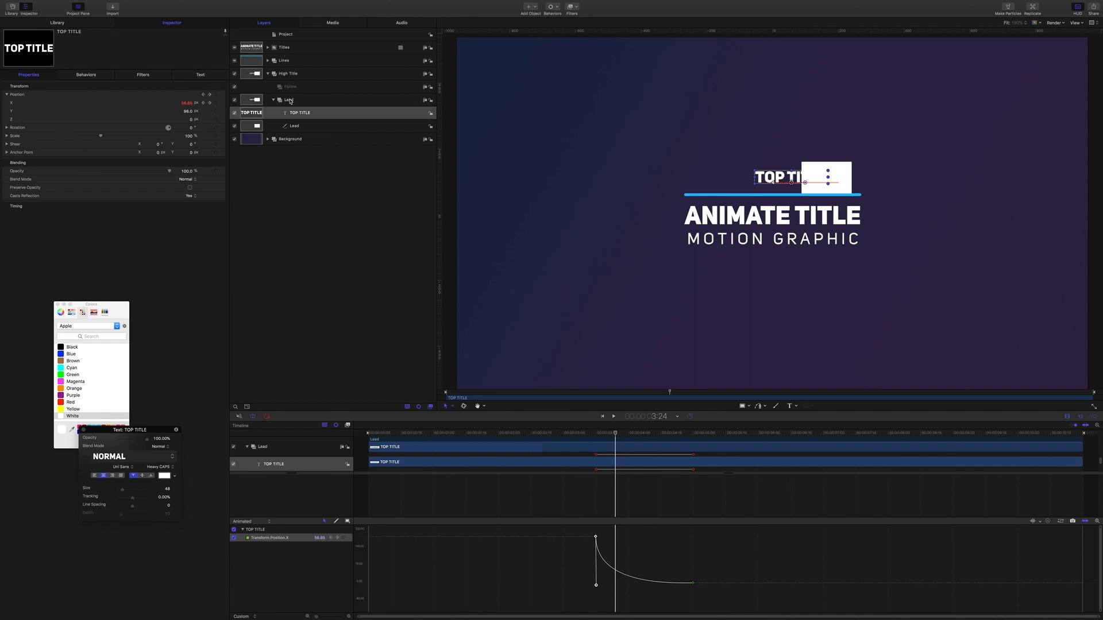
click(290, 76)
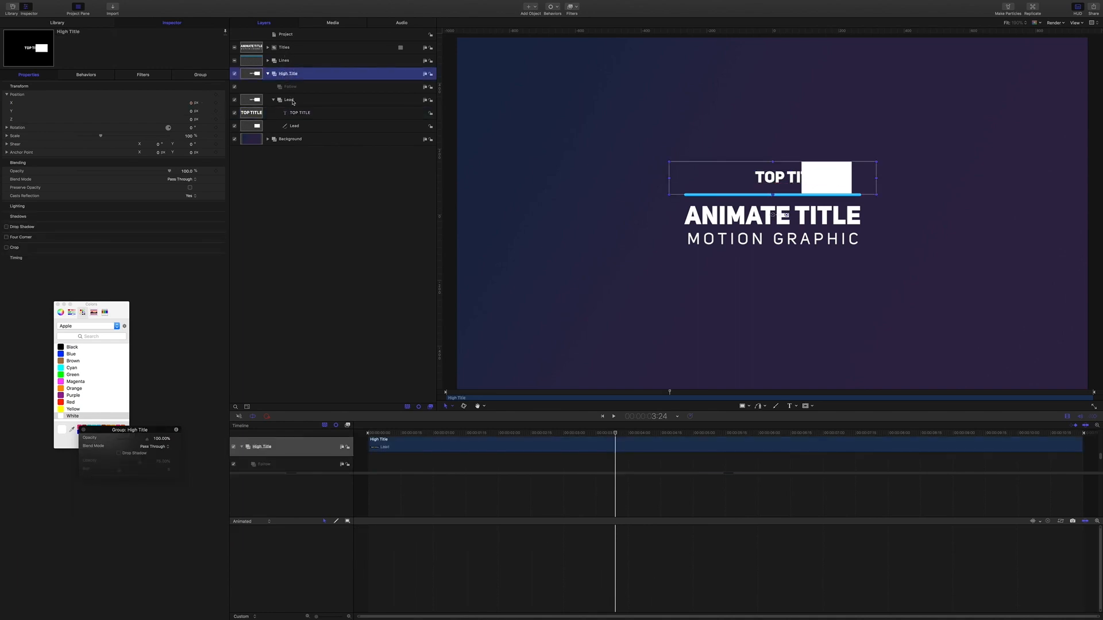
click(292, 101)
key(Up)
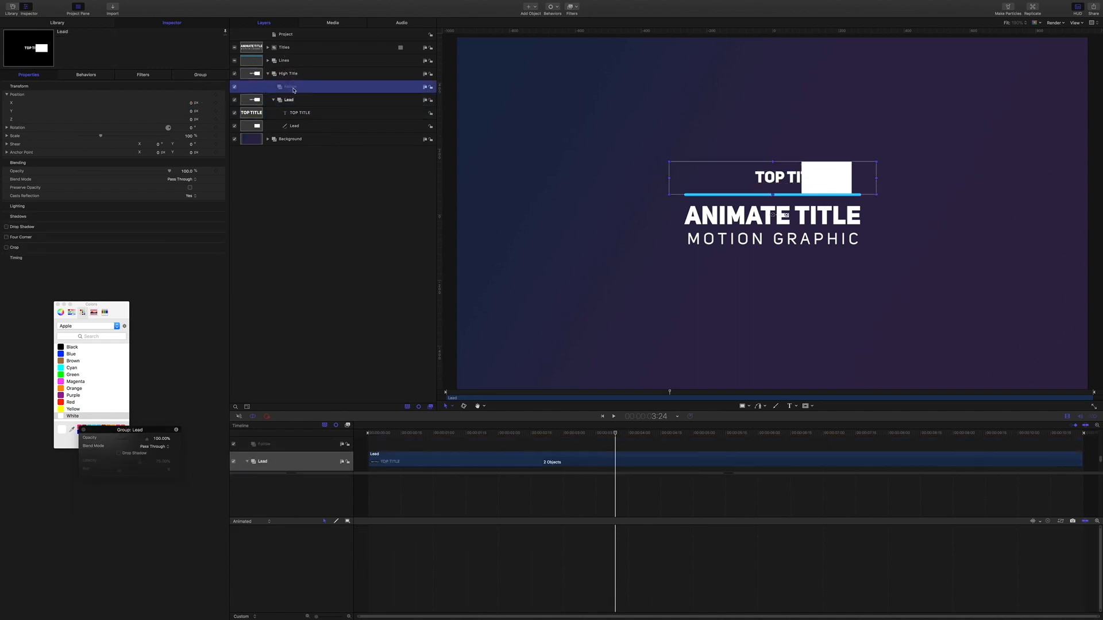
click(293, 101)
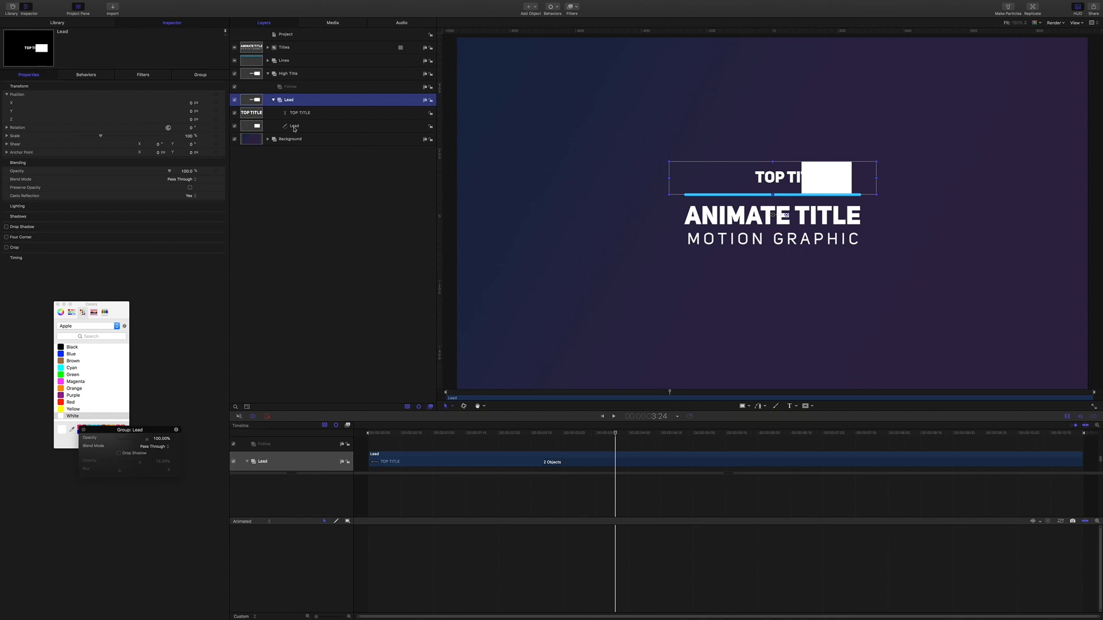
Step: Add an image mask to the Lead shape with TOP TITLE as mask source and the Subtract blend mode, checking it at 3:23
click(294, 127)
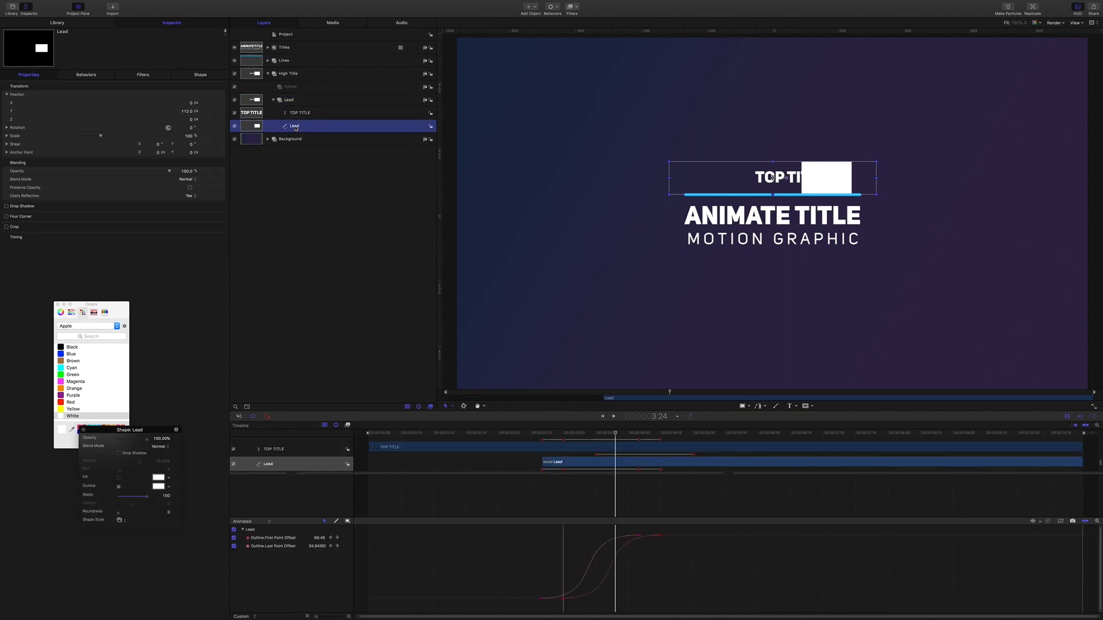
right_click(296, 128)
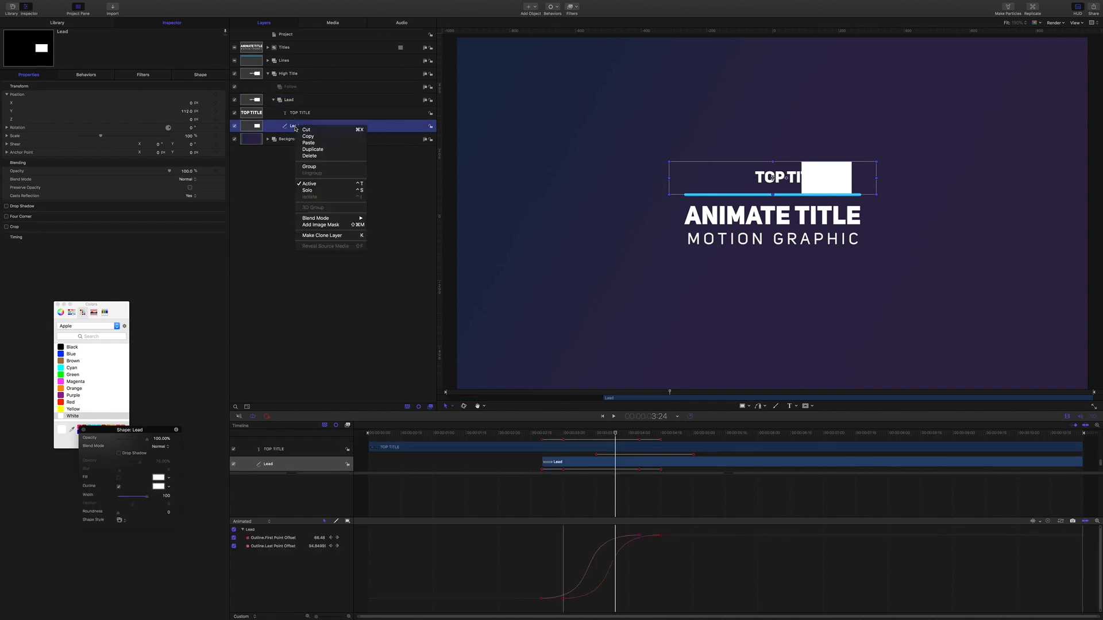
click(328, 225)
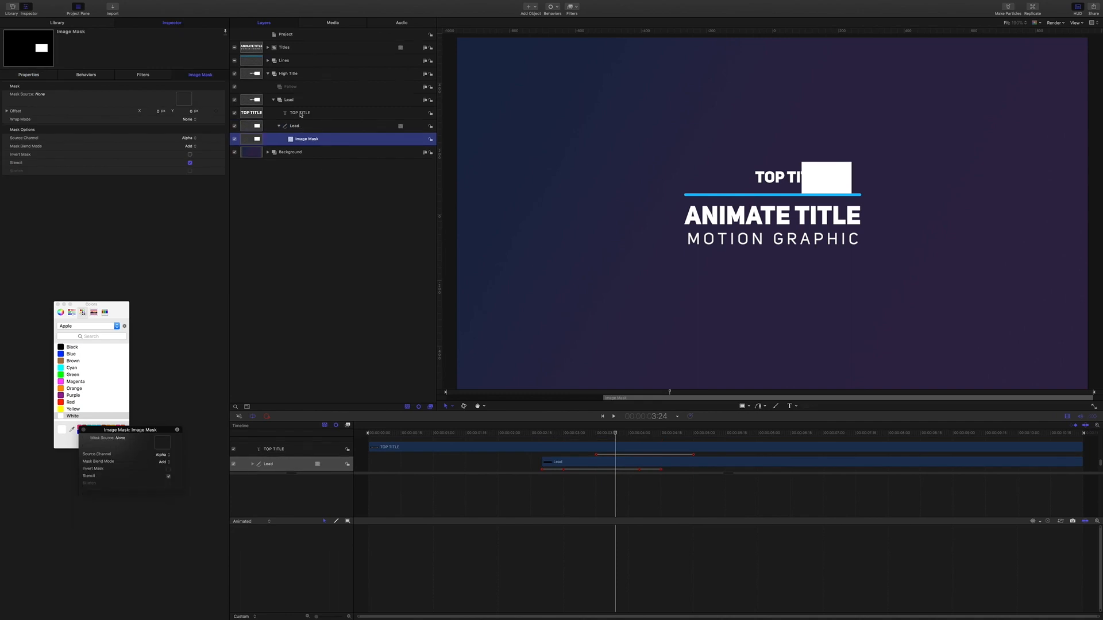
drag(299, 113, 181, 97)
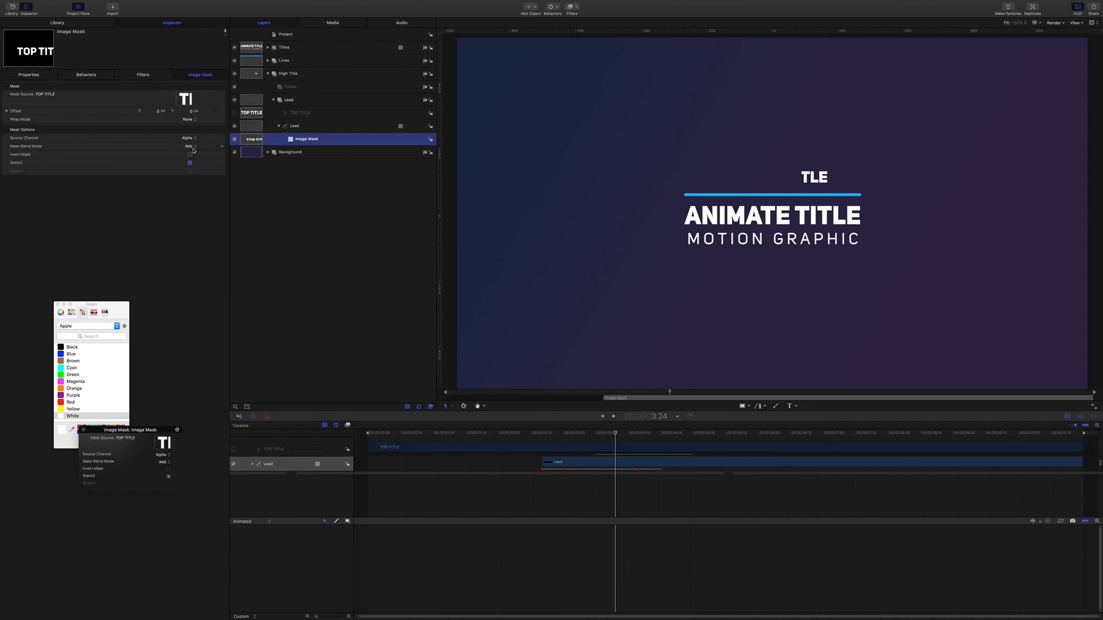
click(191, 146)
click(194, 152)
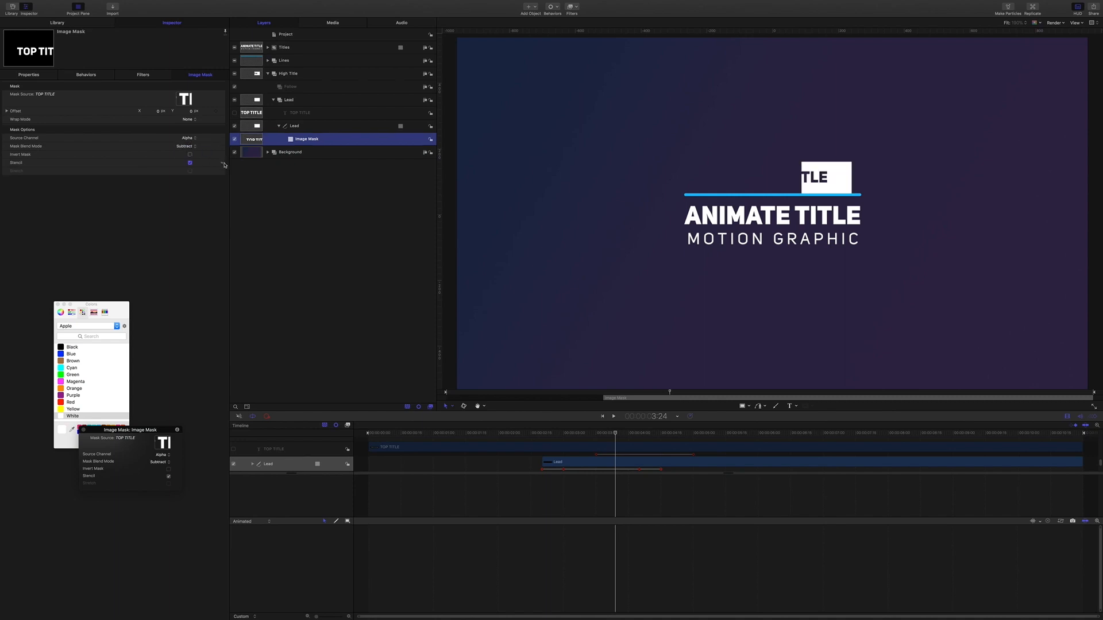
mouse_move(618, 433)
mouse_down()
mouse_move(631, 433)
mouse_move(570, 435)
mouse_move(613, 435)
mouse_up()
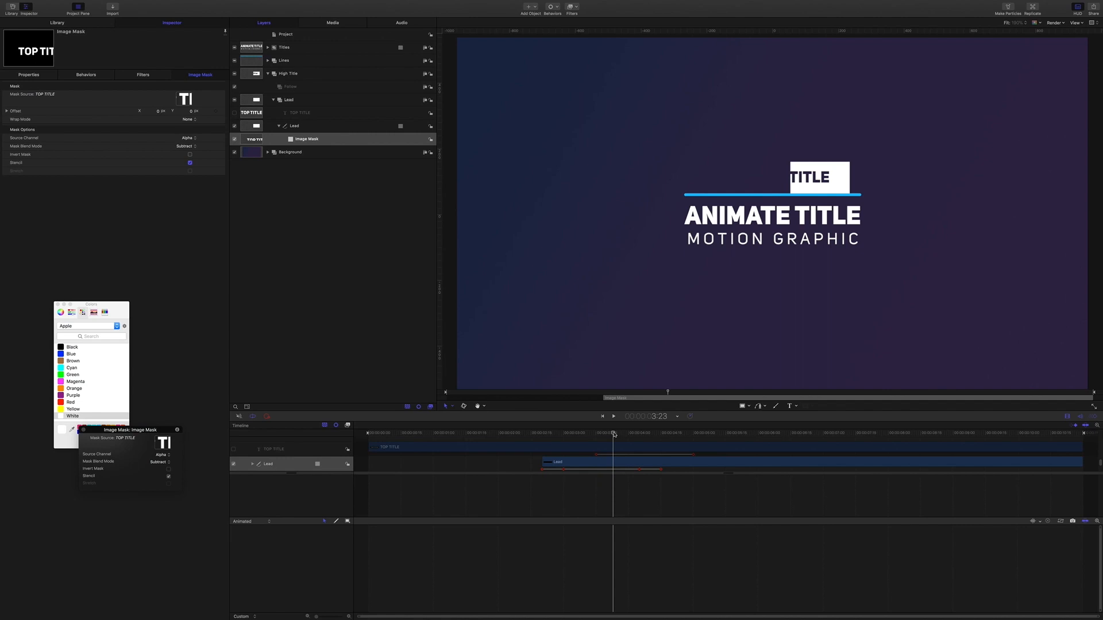
mouse_move(614, 435)
mouse_down()
mouse_move(630, 435)
mouse_move(613, 435)
mouse_up()
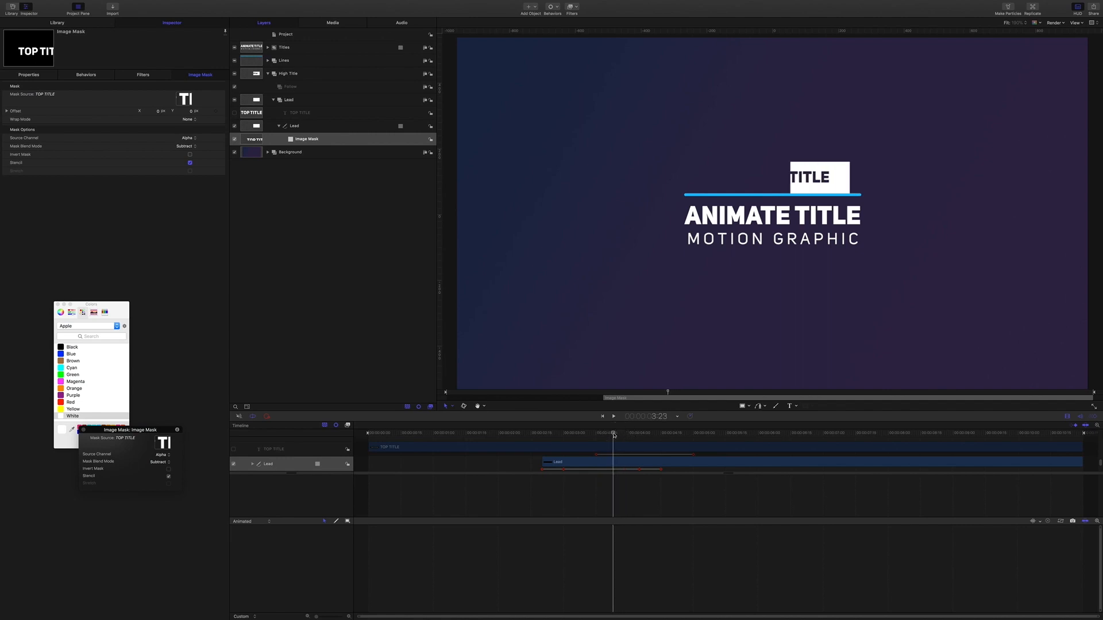
Step: Duplicate the TOP TITLE text, move the copy into the Follow group, and make it visible
click(302, 114)
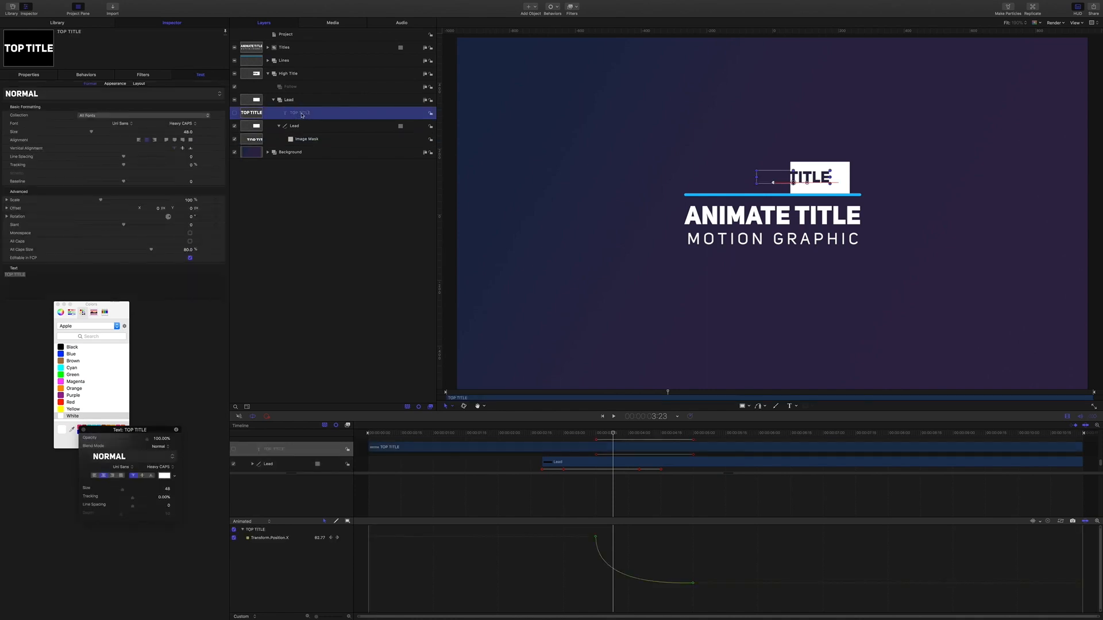
key(super+d)
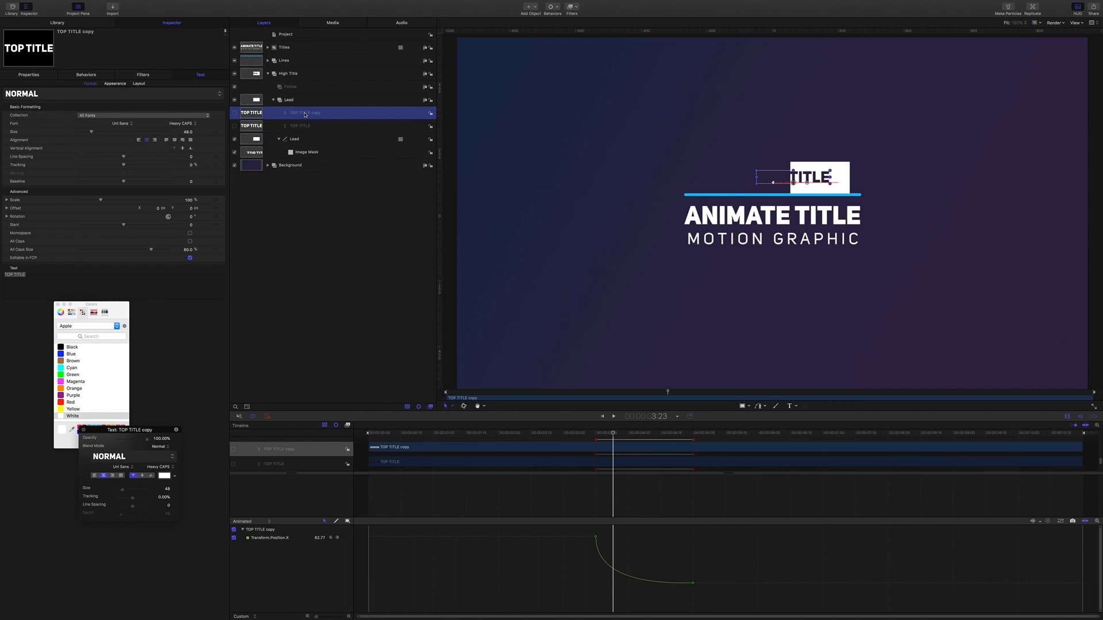
drag(304, 114, 293, 92)
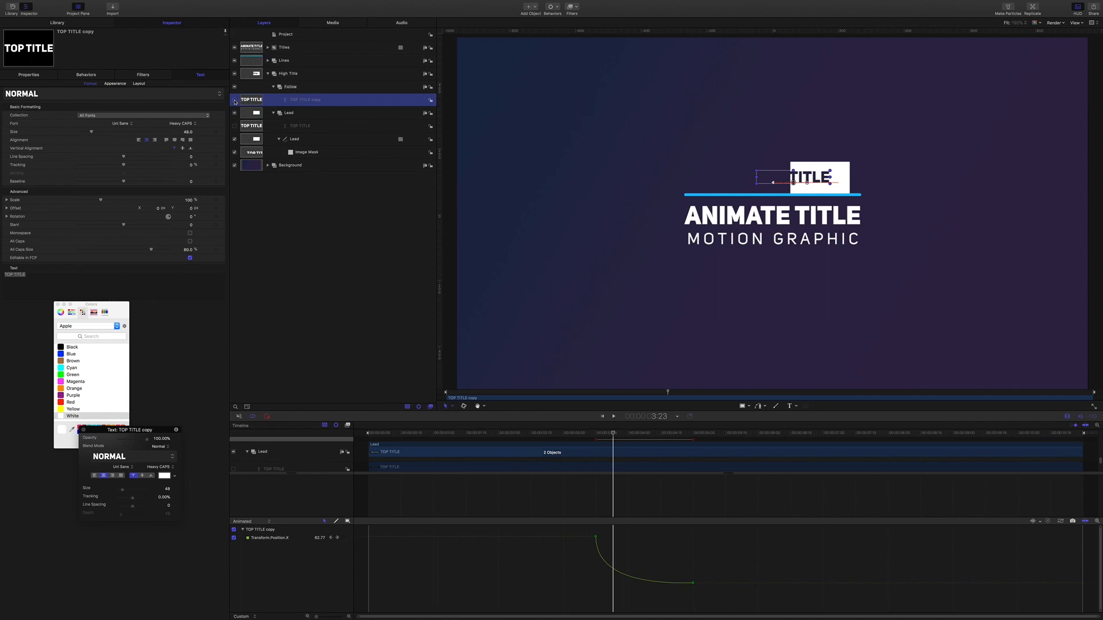
click(235, 100)
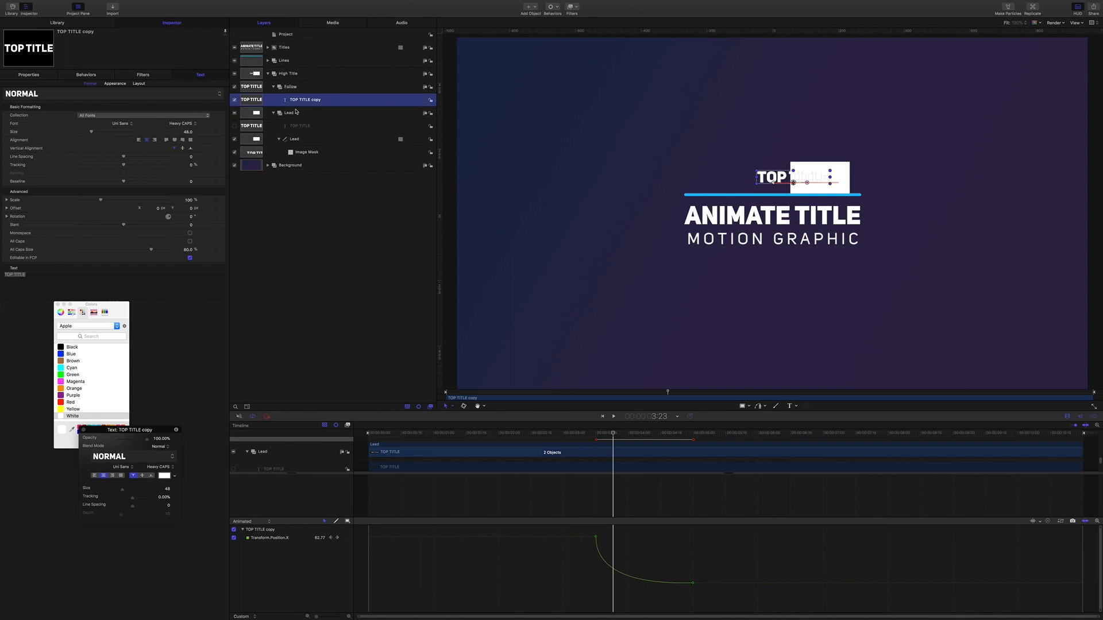
Step: Duplicate the Lead shape into the Follow group and rename the copy Follow
click(296, 141)
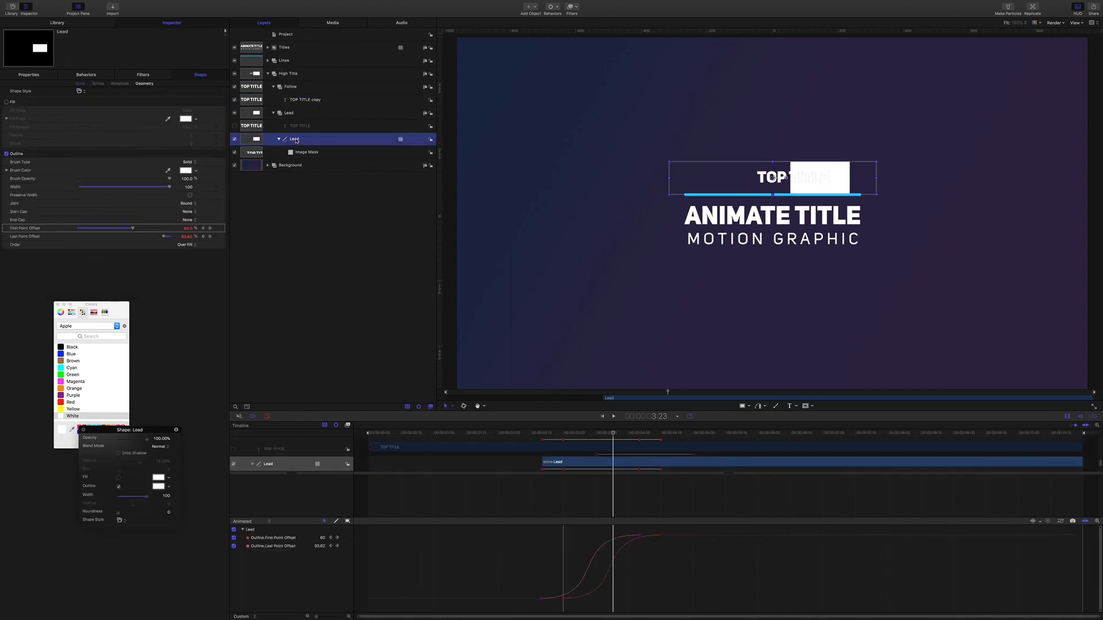
key(super+d)
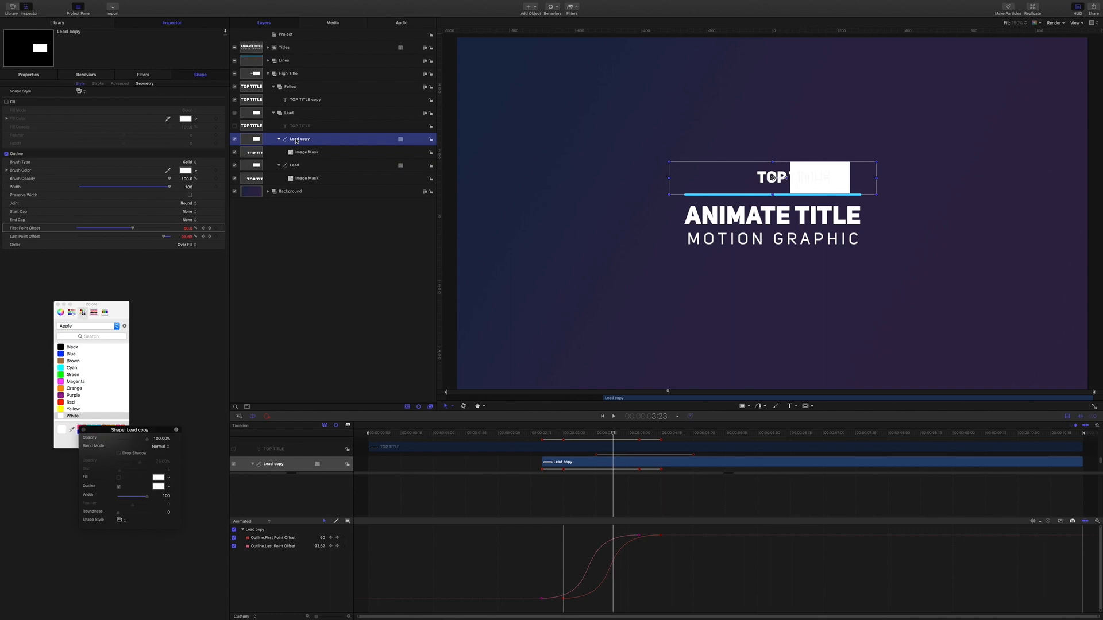
drag(296, 140, 294, 88)
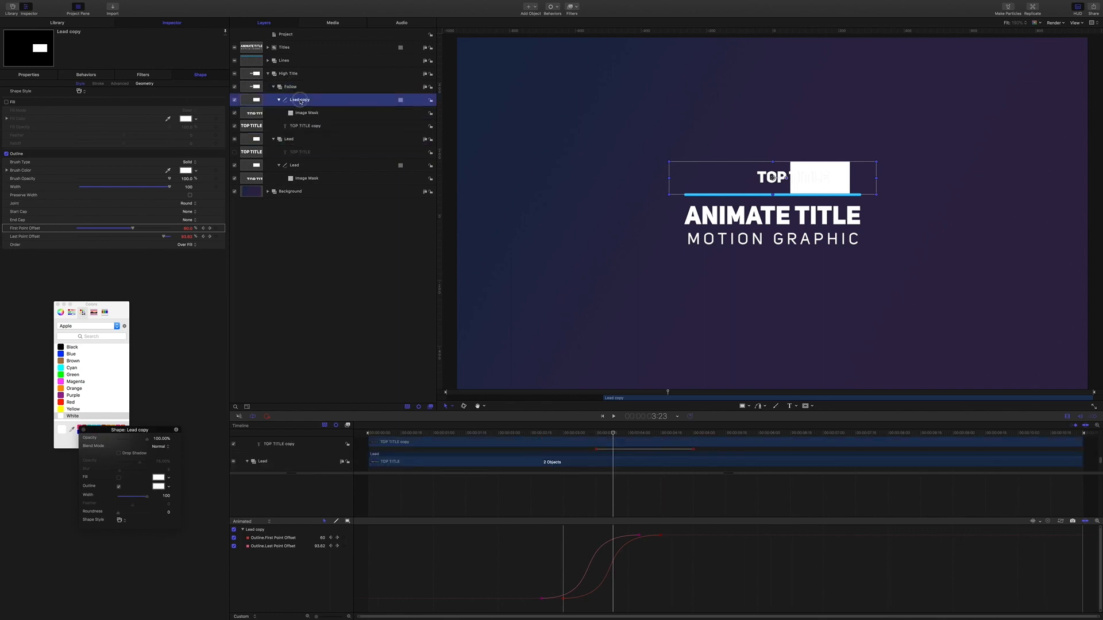
double_click(300, 100)
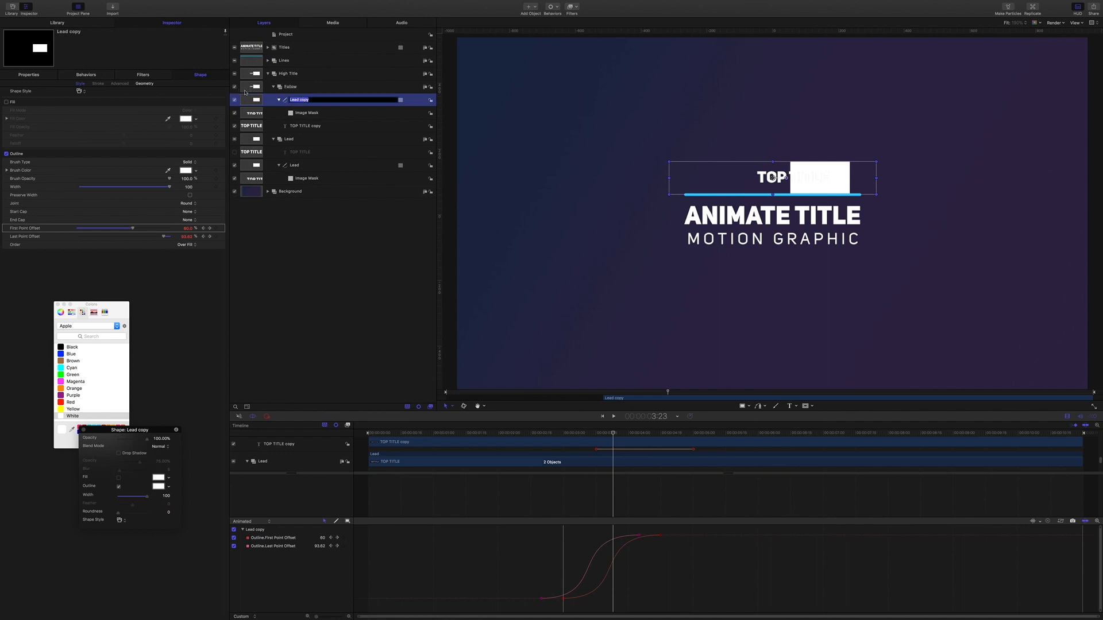
text(Follow)
key(Return)
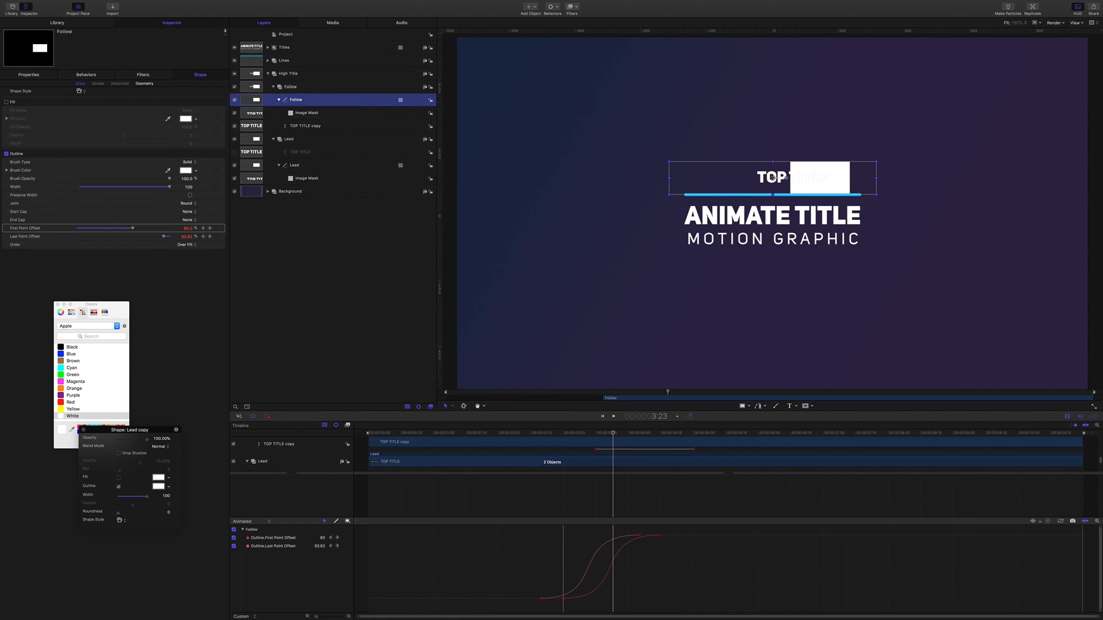
Step: Delete the image mask from the Follow shape and reset the shape's First Point Offset and Last Point Offset parameters
click(306, 113)
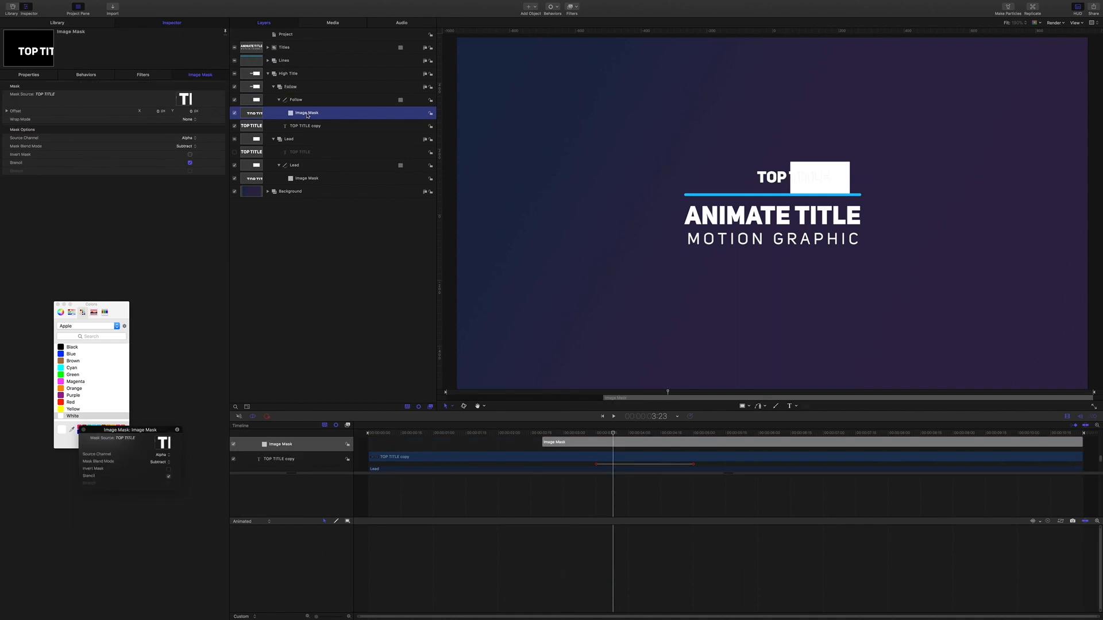
key(Delete)
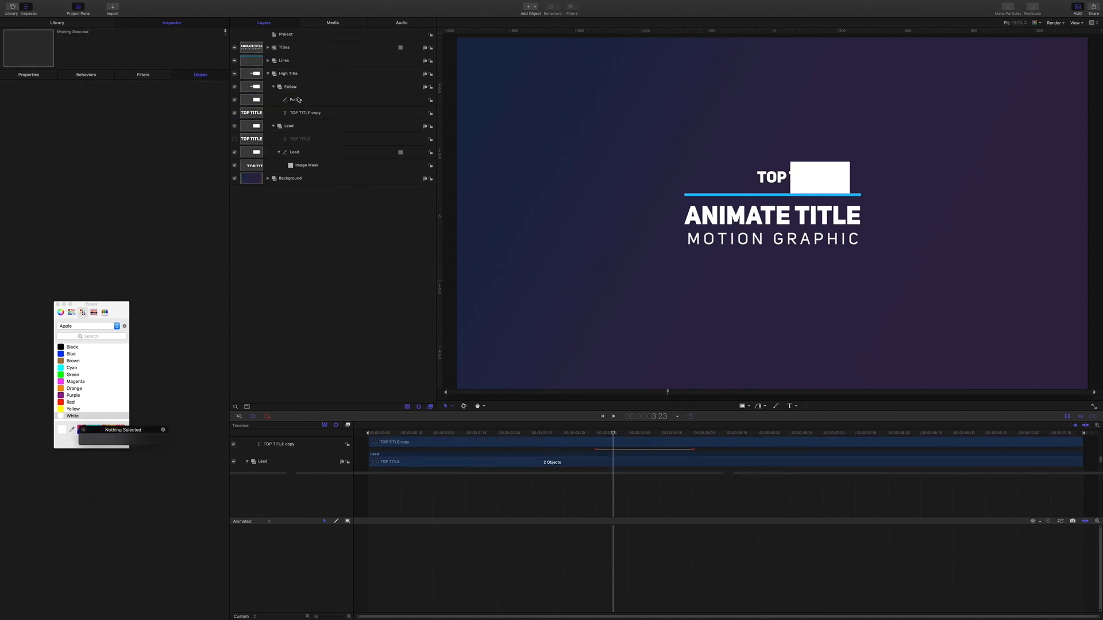
click(298, 101)
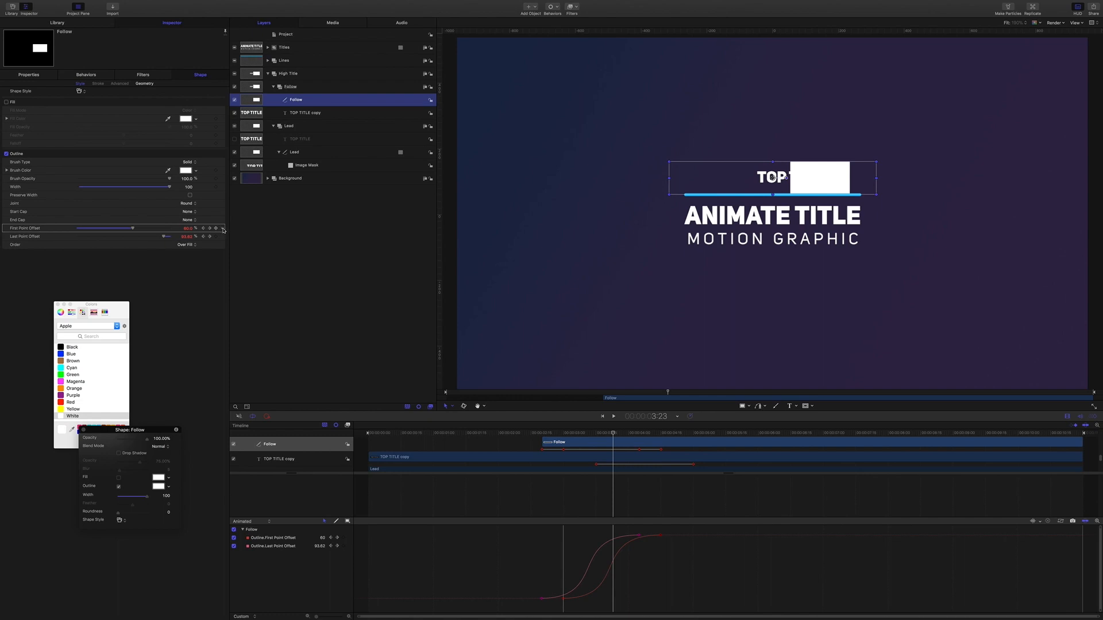
click(223, 230)
click(235, 232)
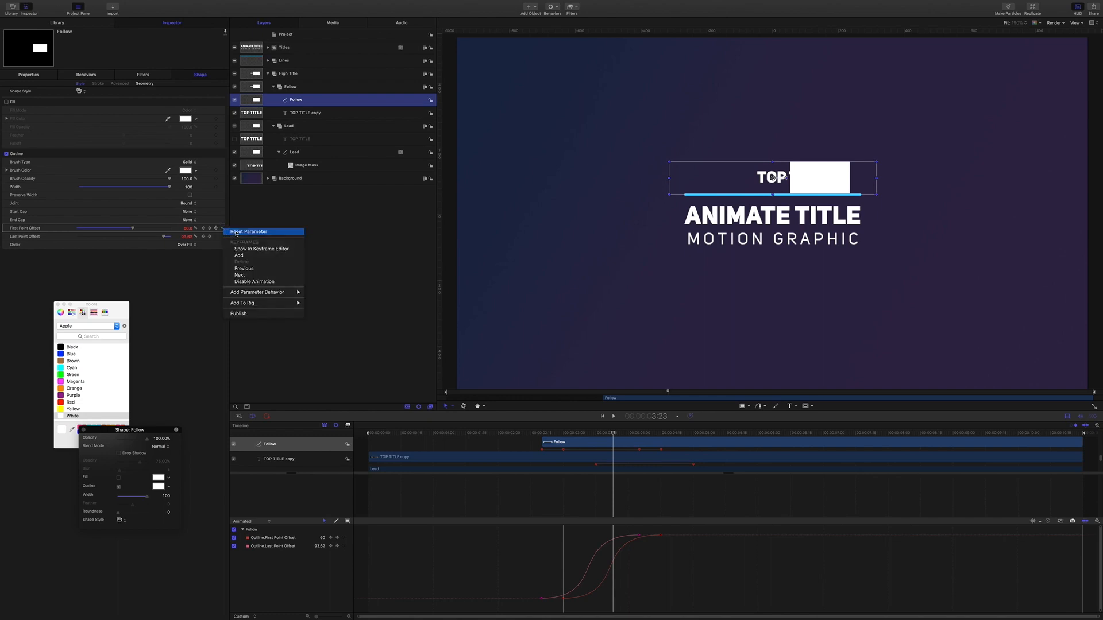
click(223, 237)
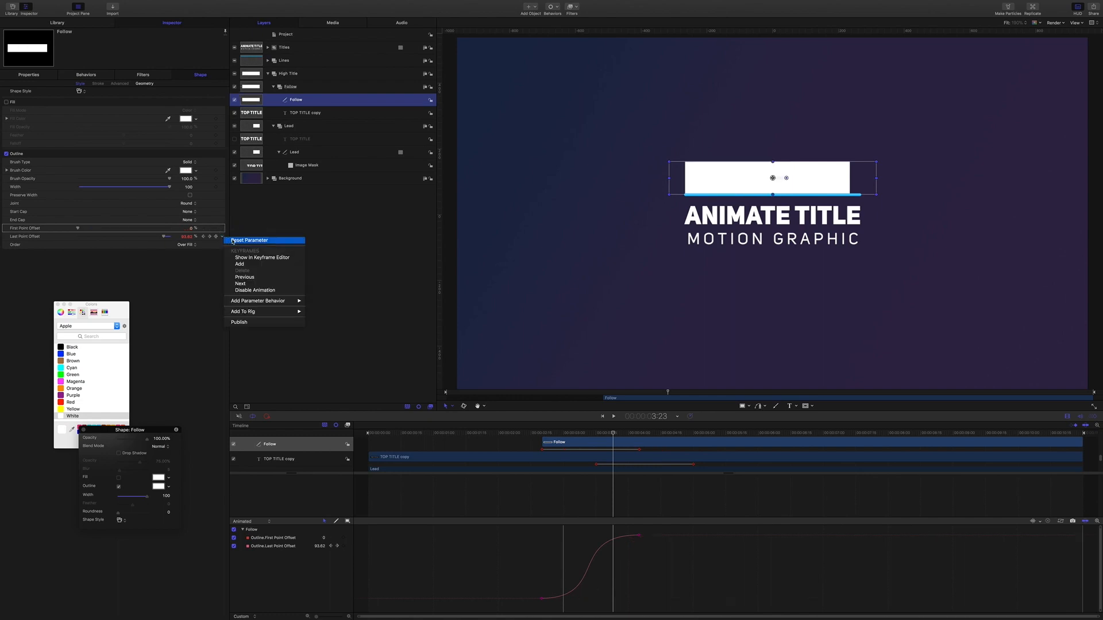
click(233, 241)
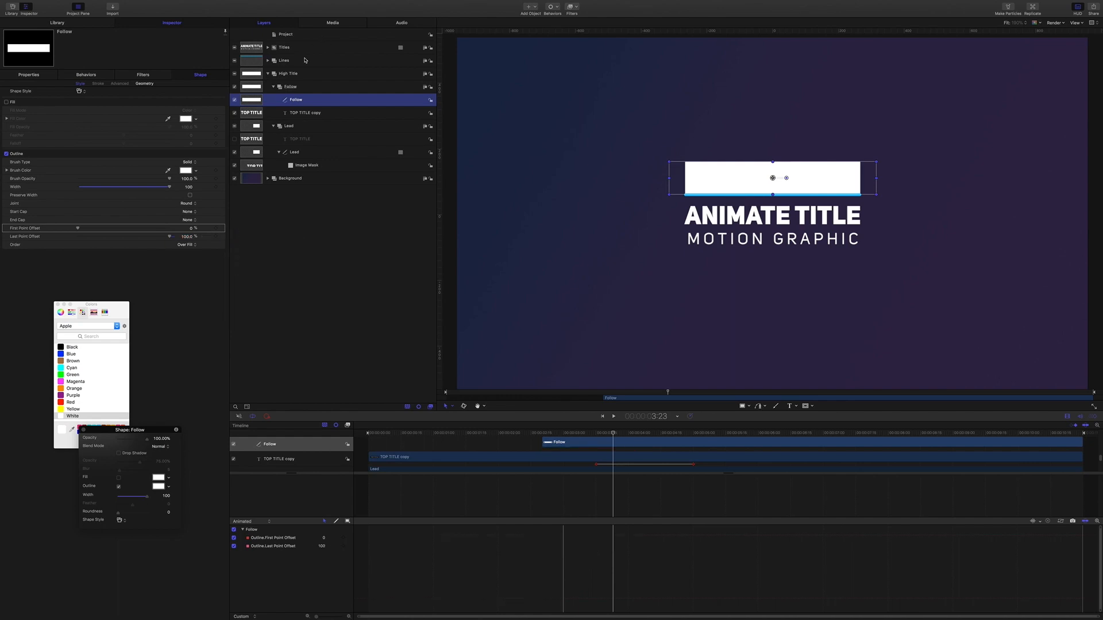
Step: Set the Follow shape's outline brush color to Cyan and lower its Last Point Offset to about 56%
click(187, 171)
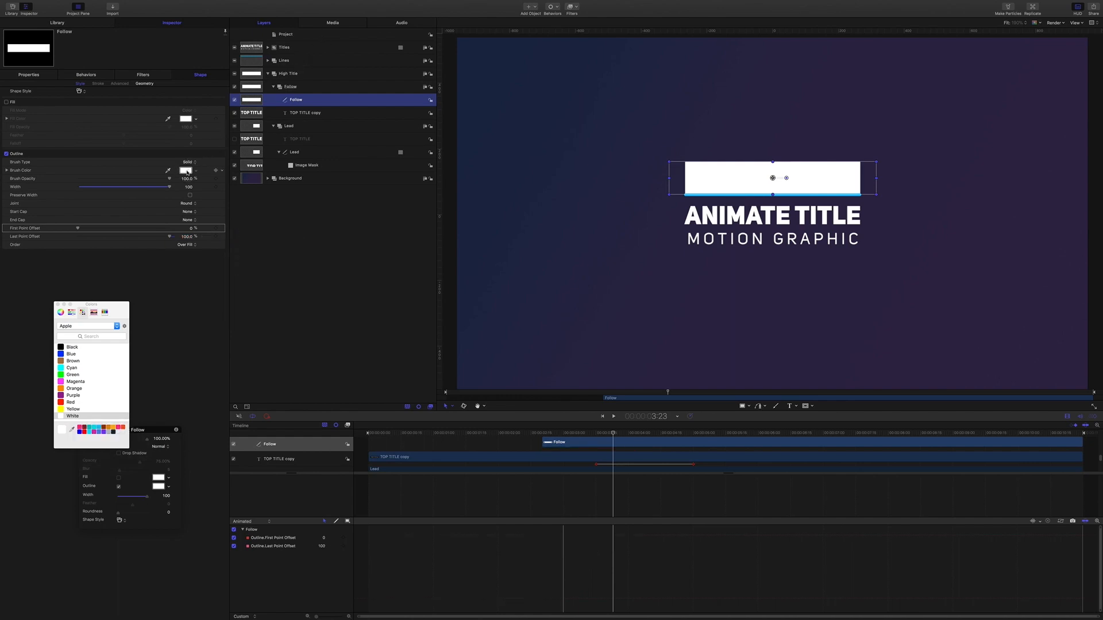
click(63, 369)
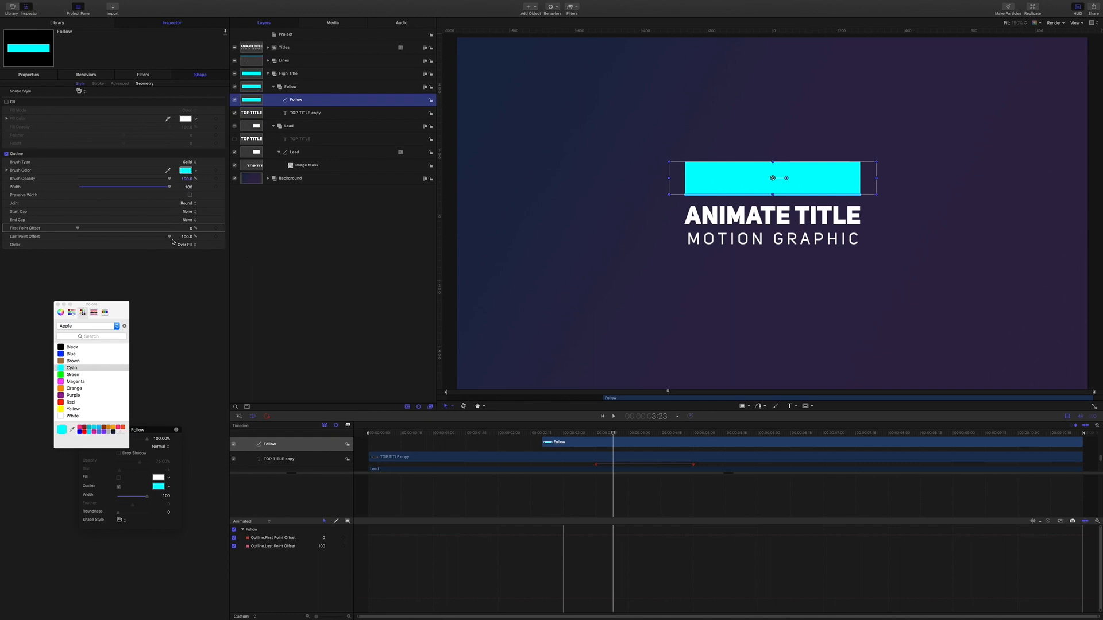
drag(170, 236, 131, 232)
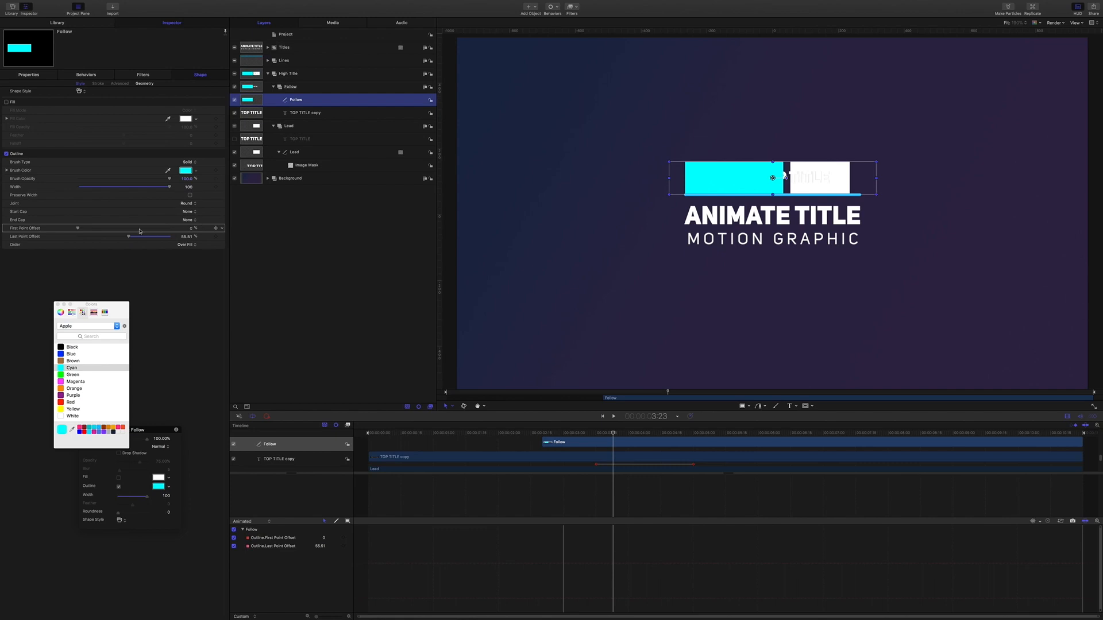
Step: Add a Link parameter behavior to the Follow shape's Last Point Offset, using the Lead shape as source object
click(33, 240)
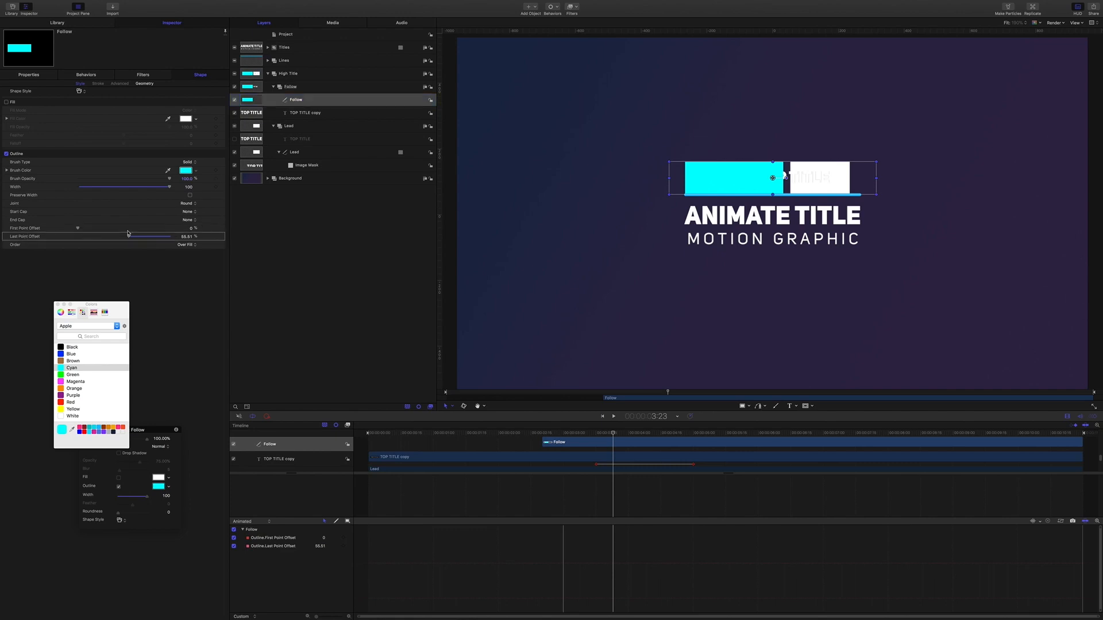
click(223, 238)
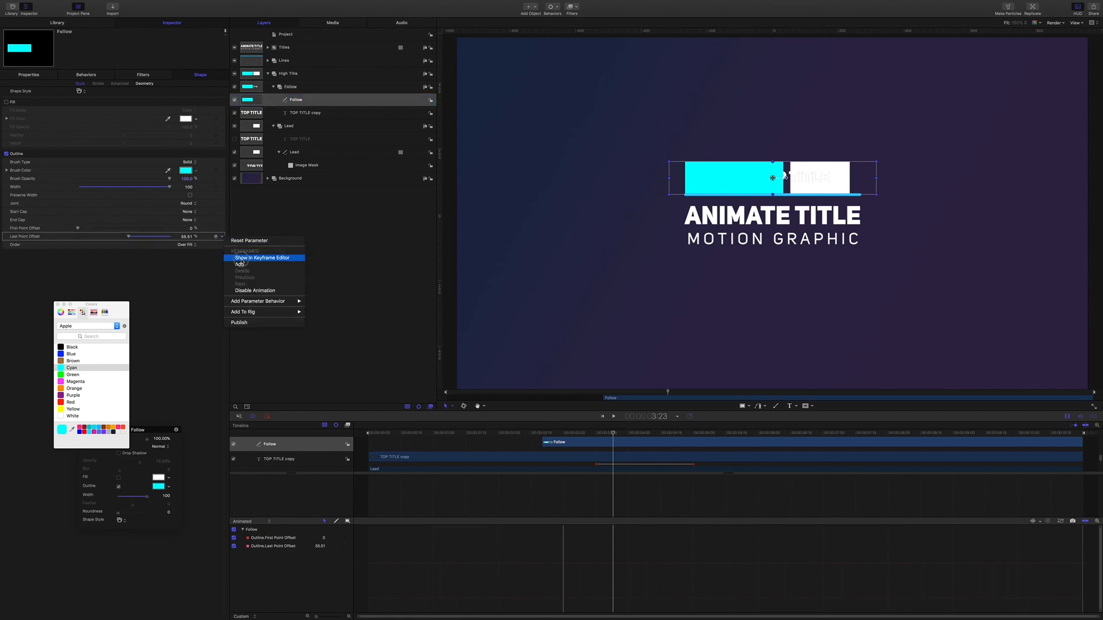
mouse_move(273, 305)
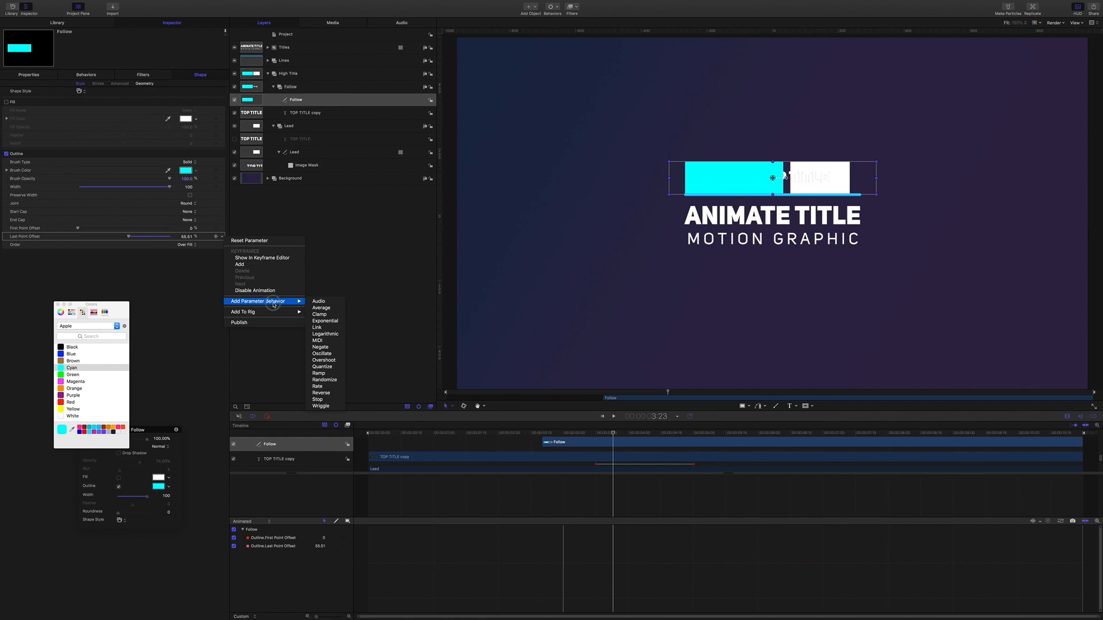
click(319, 327)
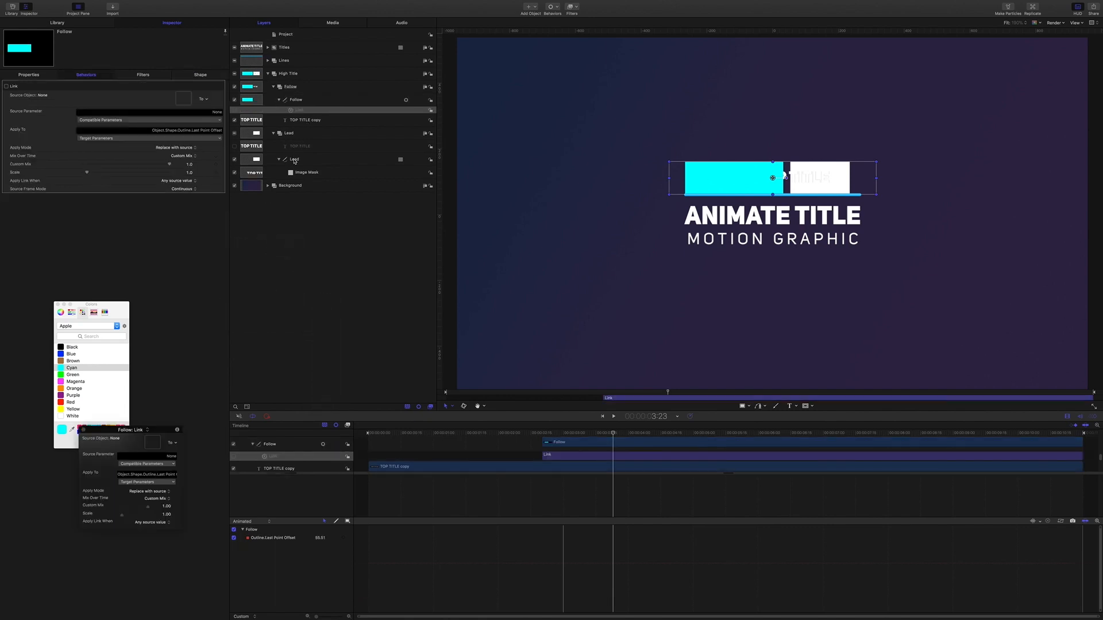
drag(294, 162, 183, 98)
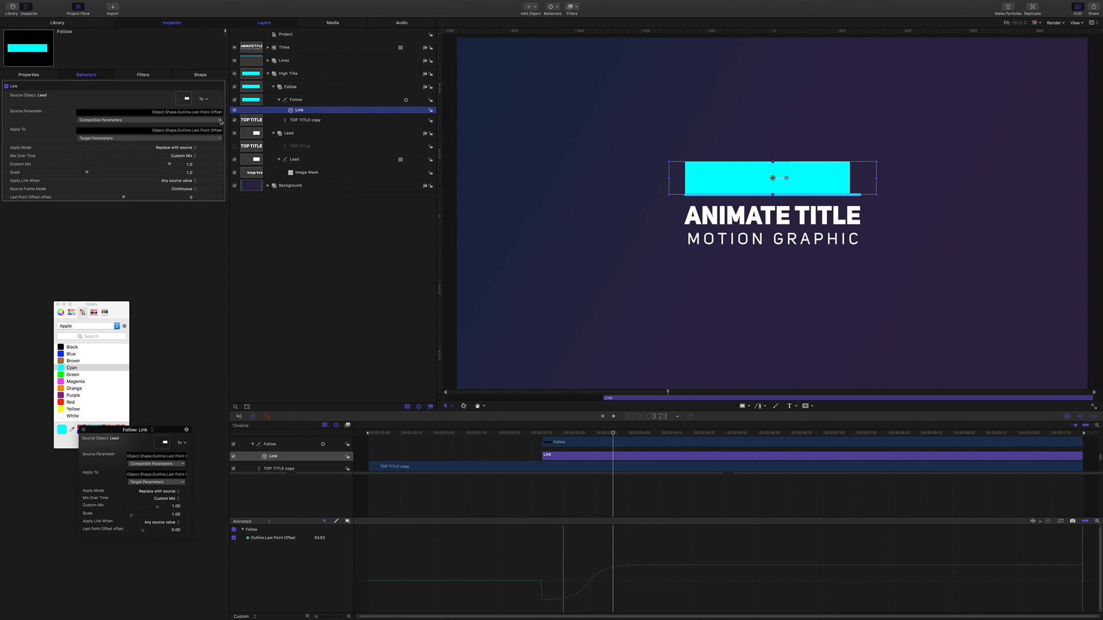
Step: Set the Link's source parameter to the Lead shape's Outline First Point Offset and scrub the timeline to check the bars
click(205, 133)
mouse_move(209, 132)
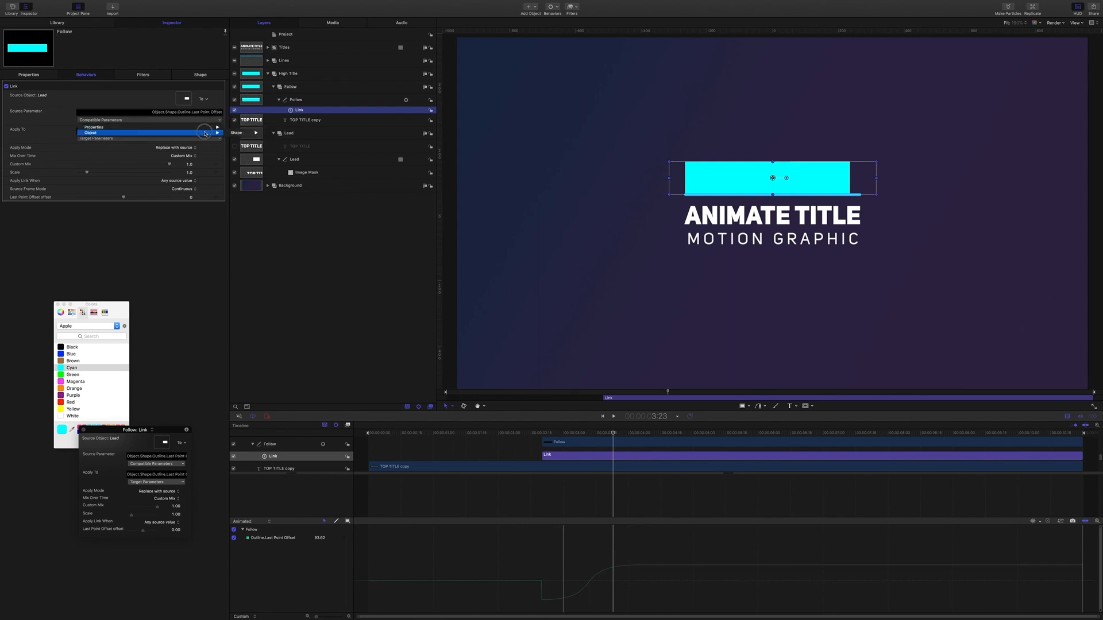
mouse_move(288, 145)
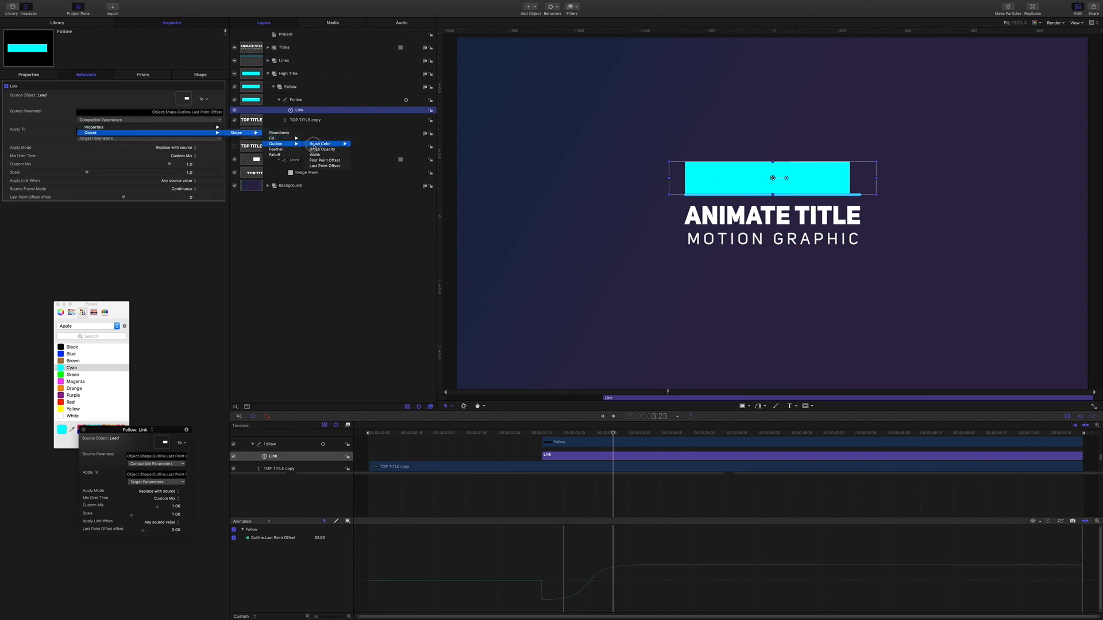
click(325, 166)
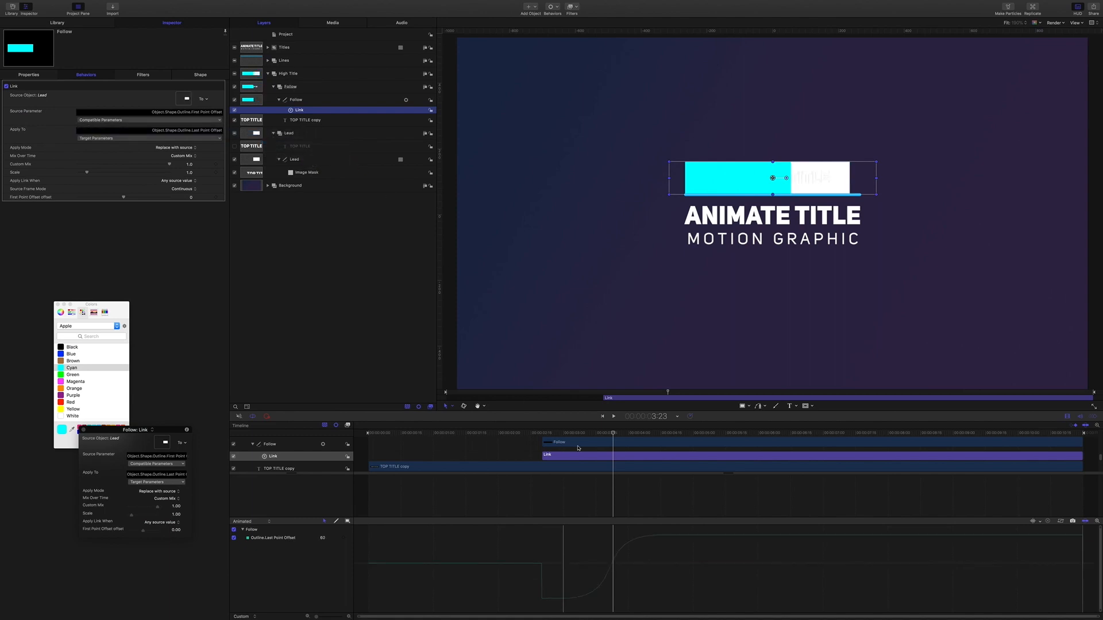
mouse_move(614, 435)
mouse_down()
mouse_move(589, 434)
mouse_move(635, 438)
mouse_move(614, 435)
mouse_up()
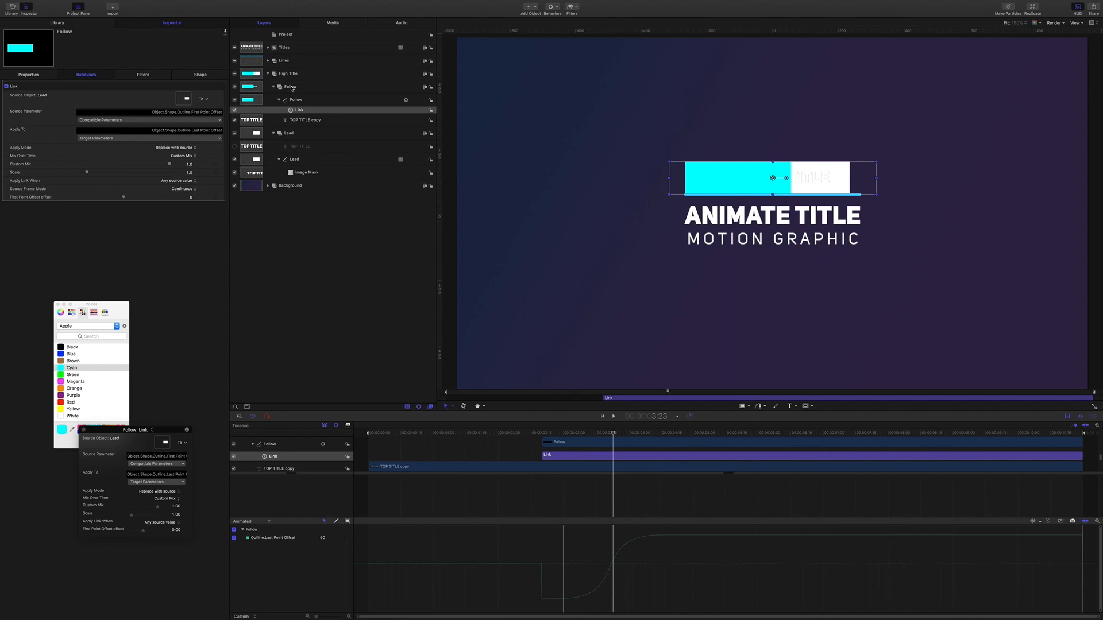
Step: Add an image mask to the Follow group with the Follow shape as its mask source
click(290, 87)
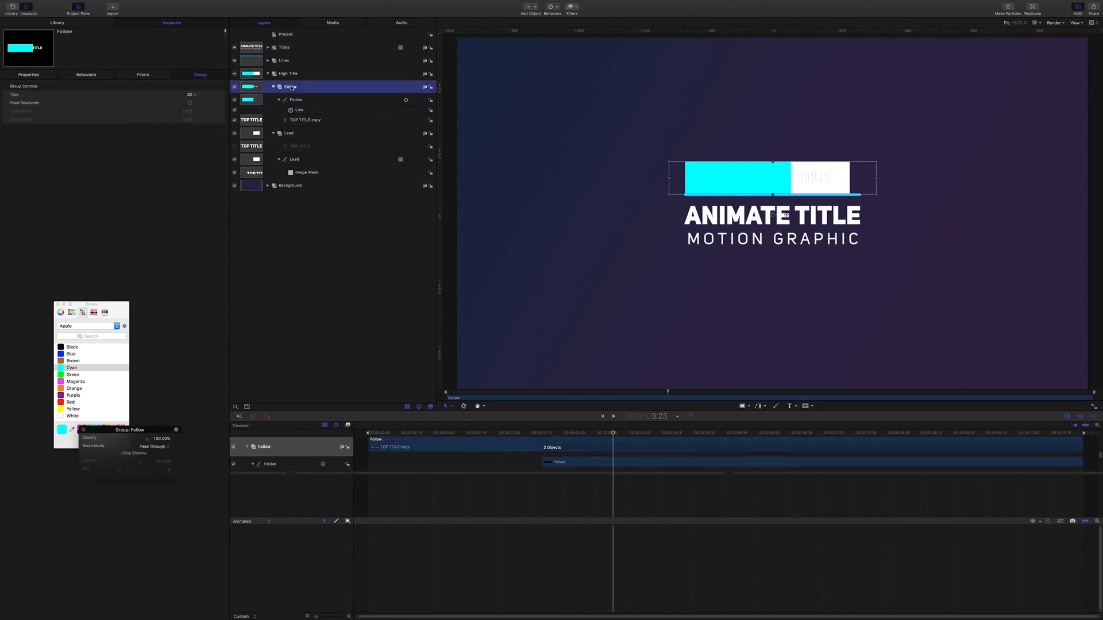
right_click(291, 88)
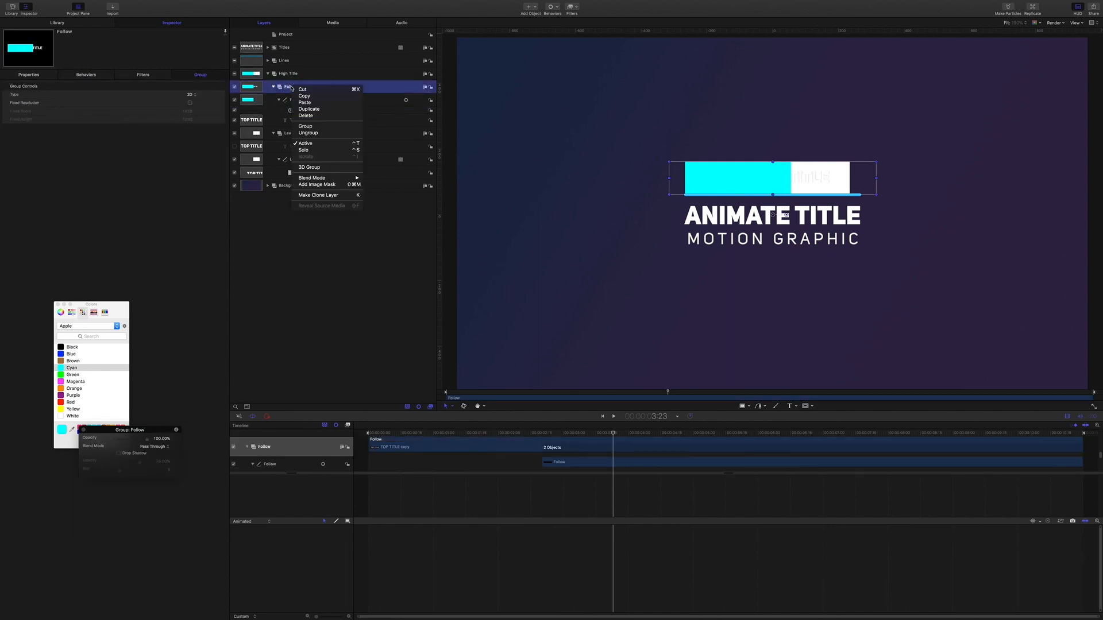
click(317, 184)
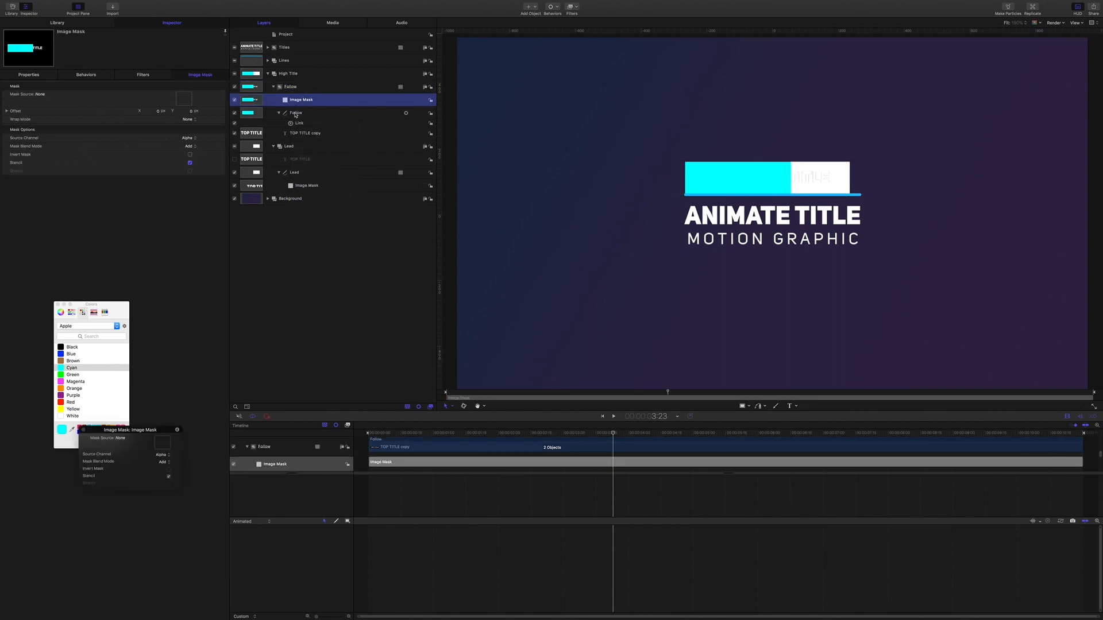
drag(295, 114, 183, 99)
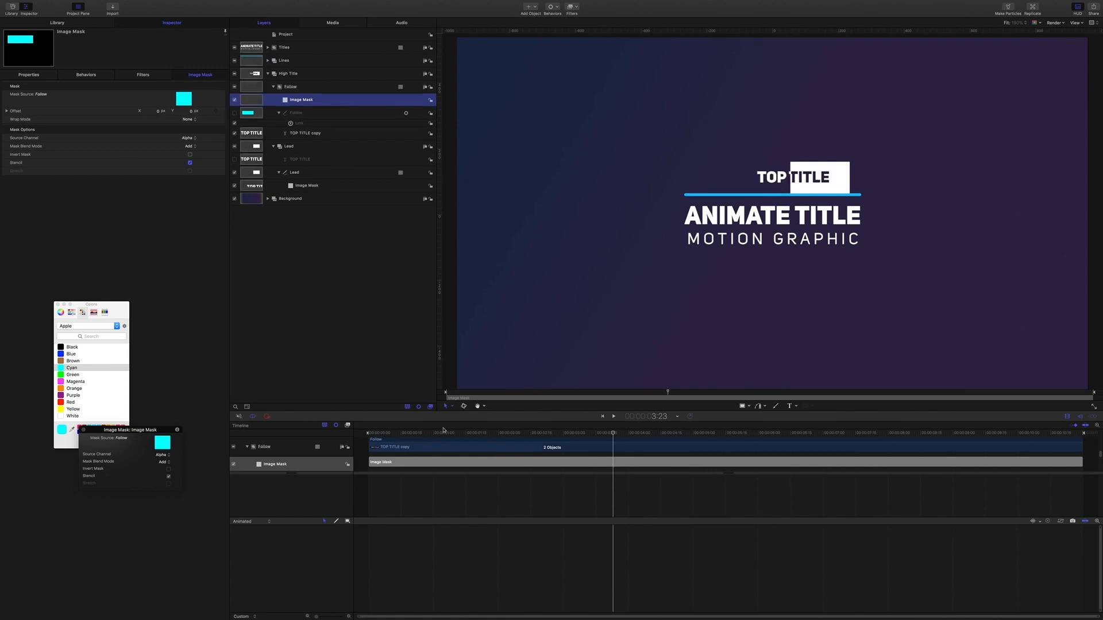
Step: Deselect everything and play the title animation from the start to check the masked reveal
drag(614, 435, 369, 427)
click(293, 324)
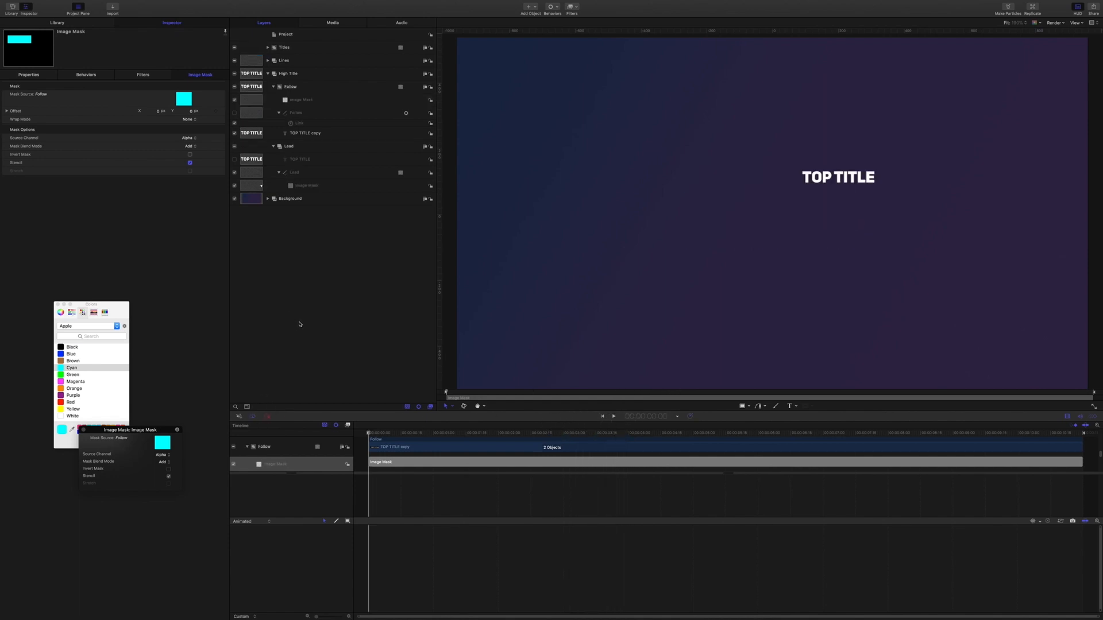
key(space)
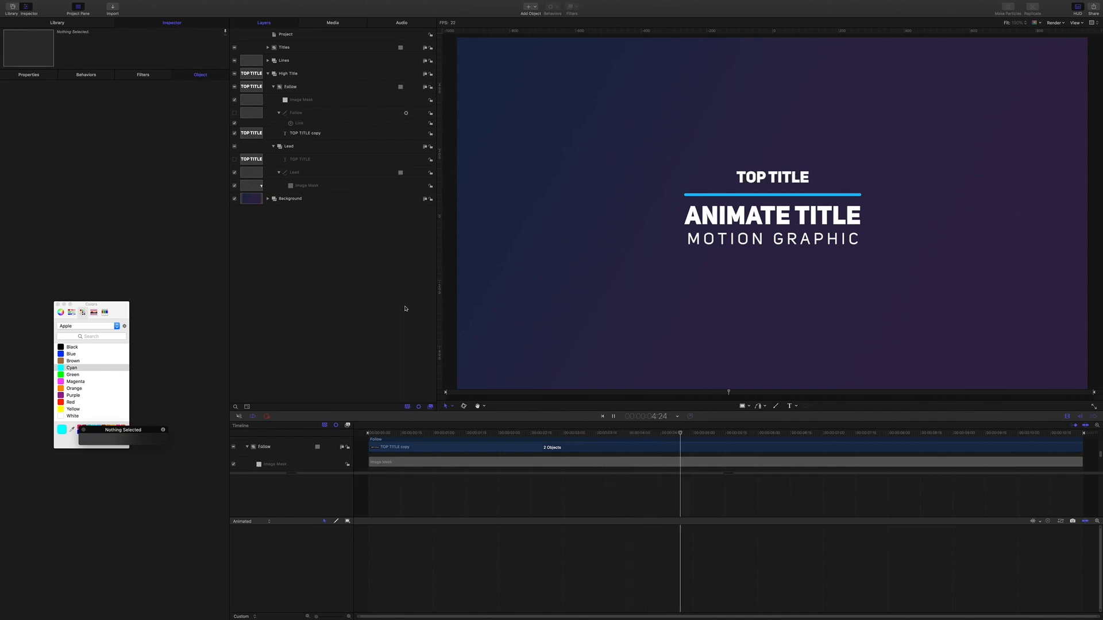
key(space)
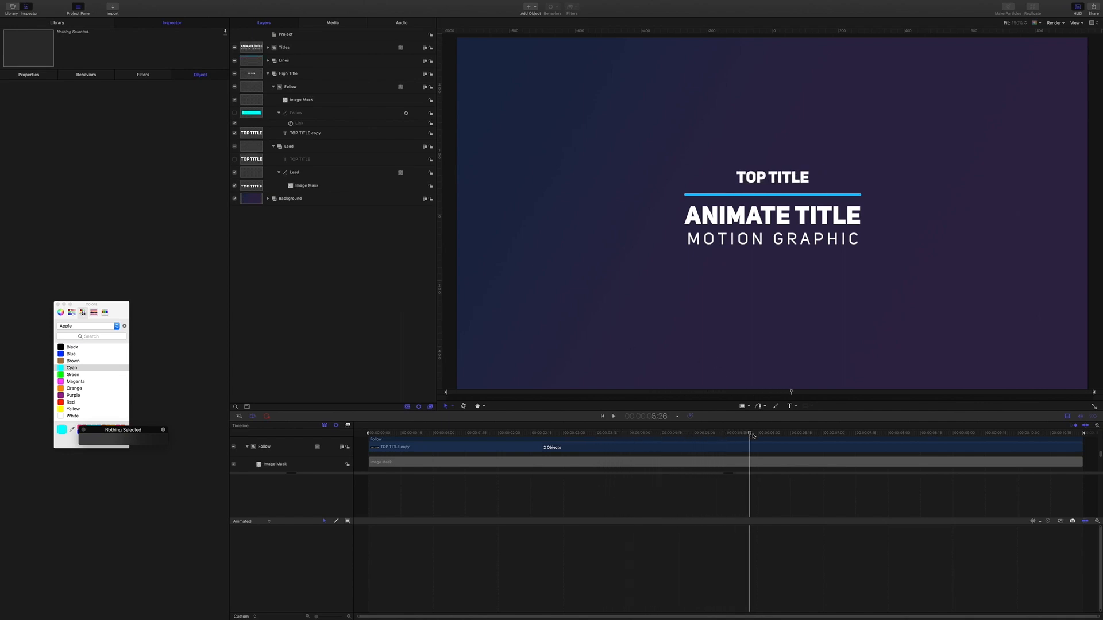
Step: Trim the start of the TOP TITLE copy layer to timecode 3:15
drag(714, 435, 531, 434)
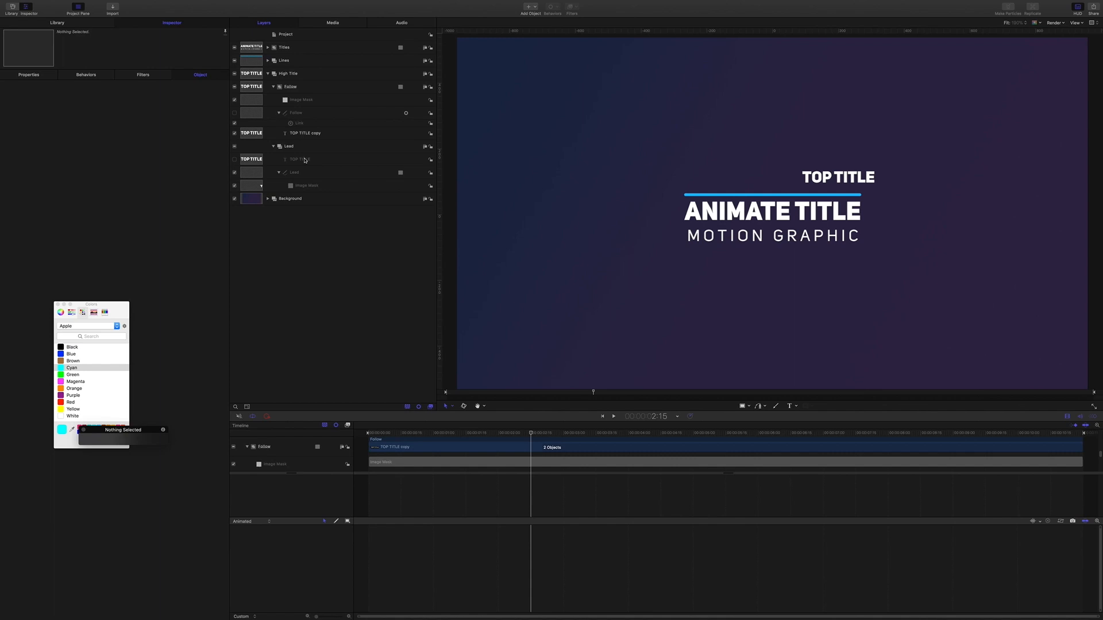
click(305, 136)
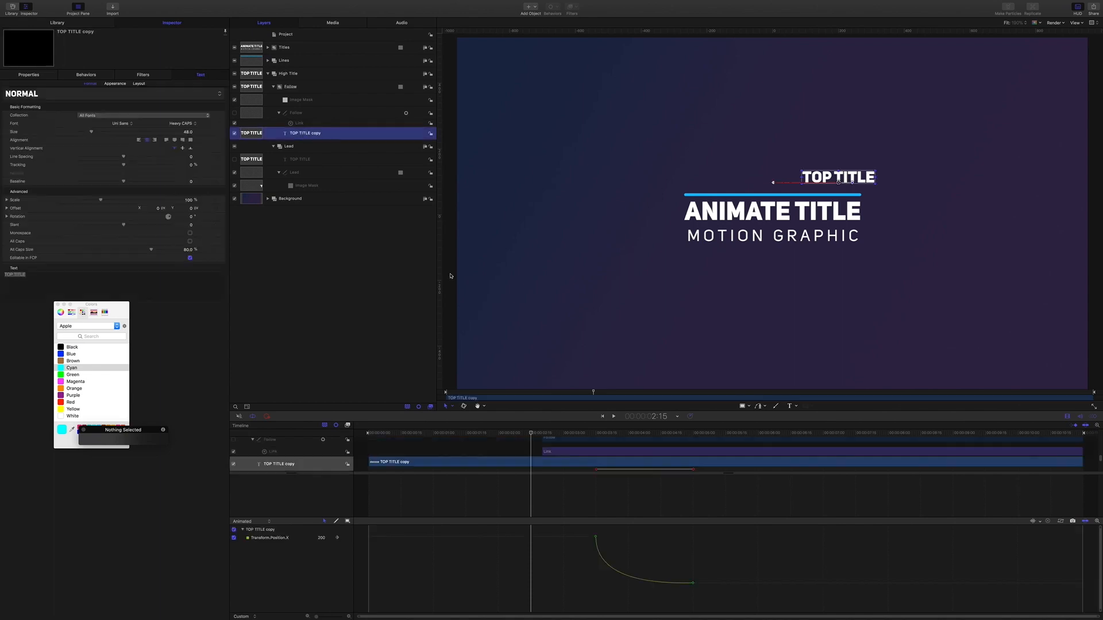
click(657, 417)
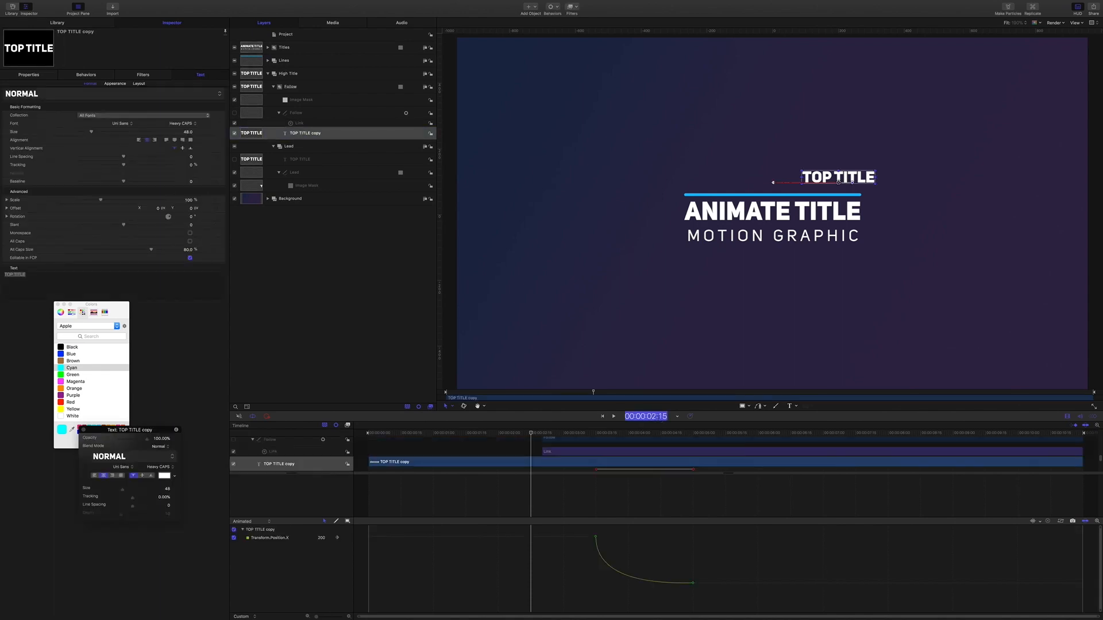
text(3.15)
key(Return)
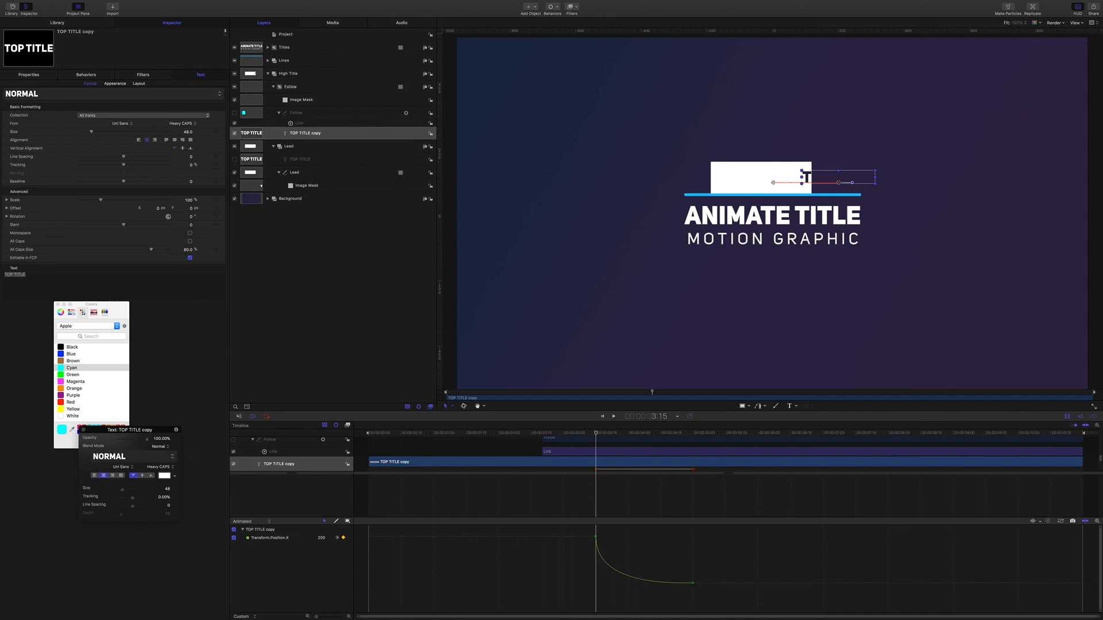
key(i)
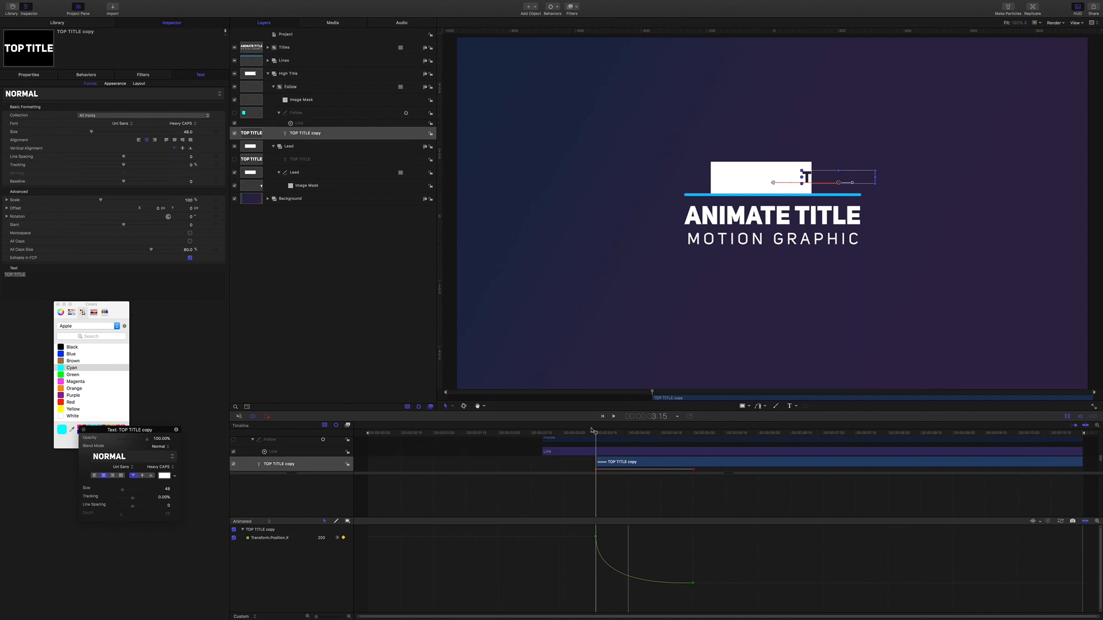
Step: Deselect everything and play the animation from shortly before the TOP TITLE reveal, and once more from the start of the project
drag(592, 430, 535, 433)
key(shift+super+a)
key(space)
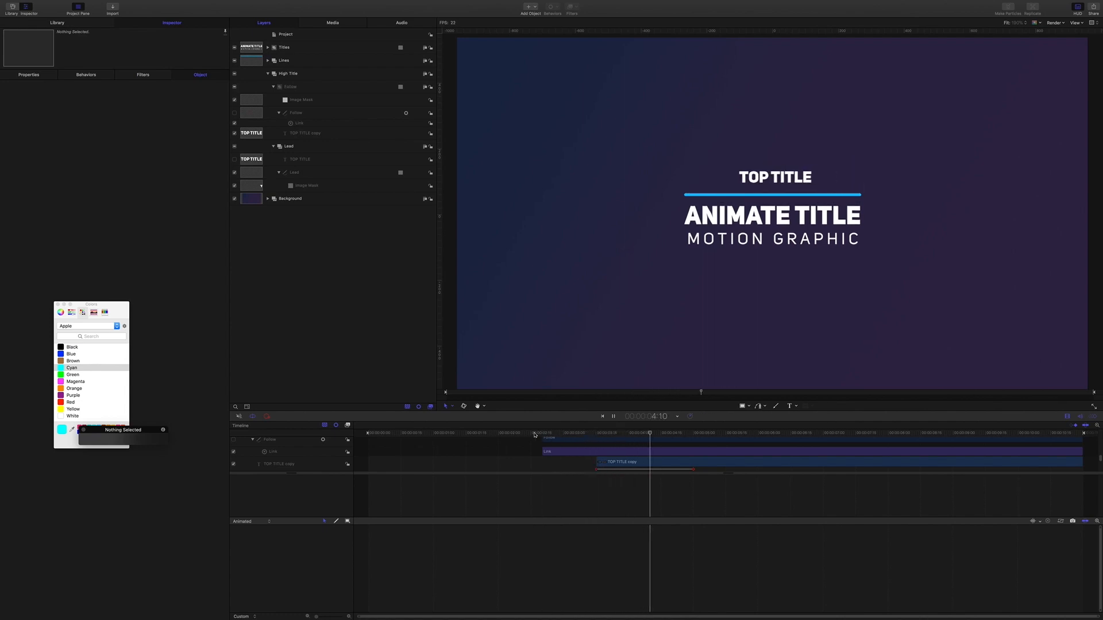
key(space)
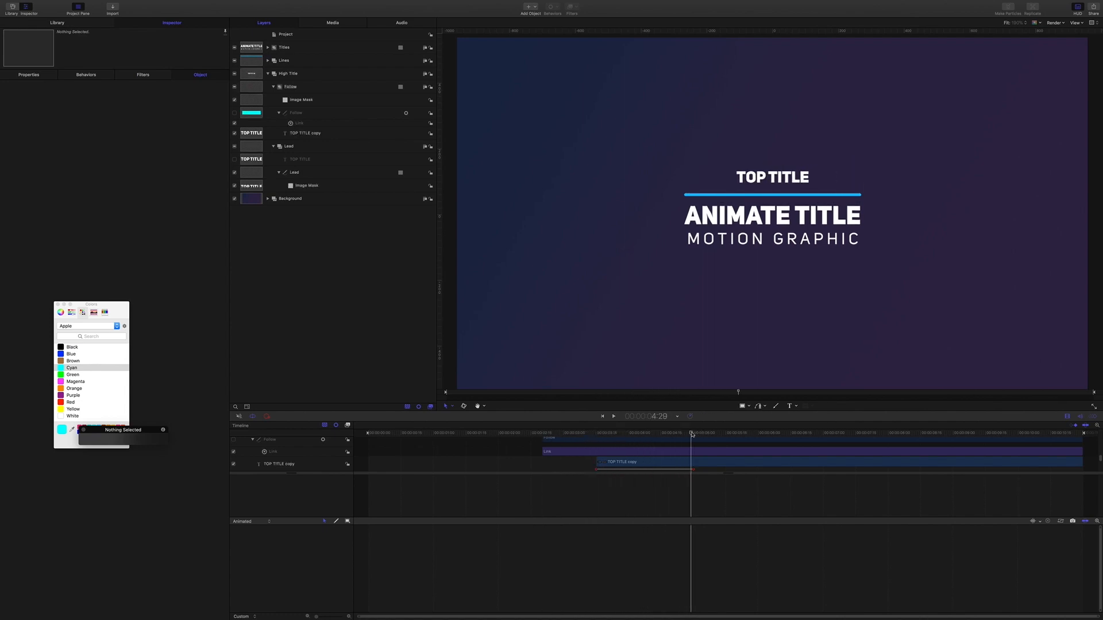
drag(692, 434, 258, 425)
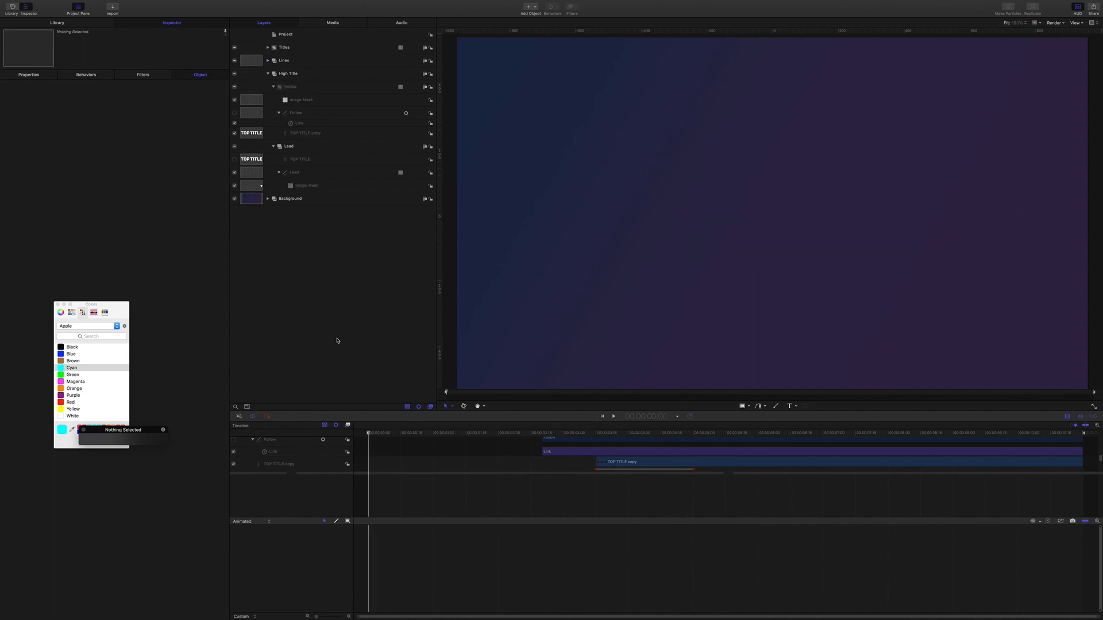
key(space)
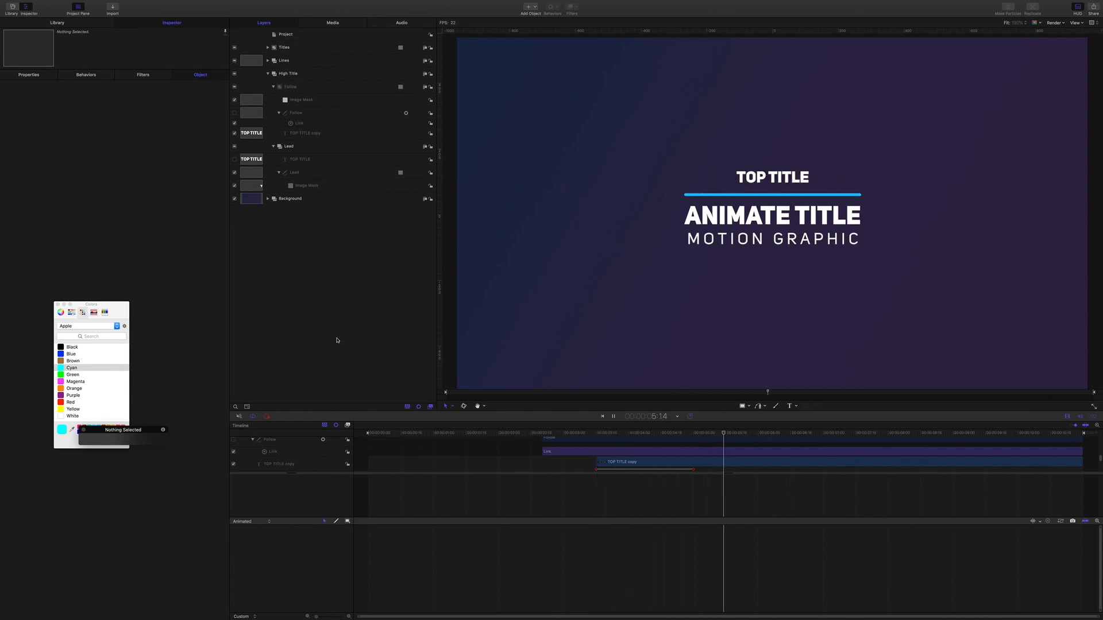
key(space)
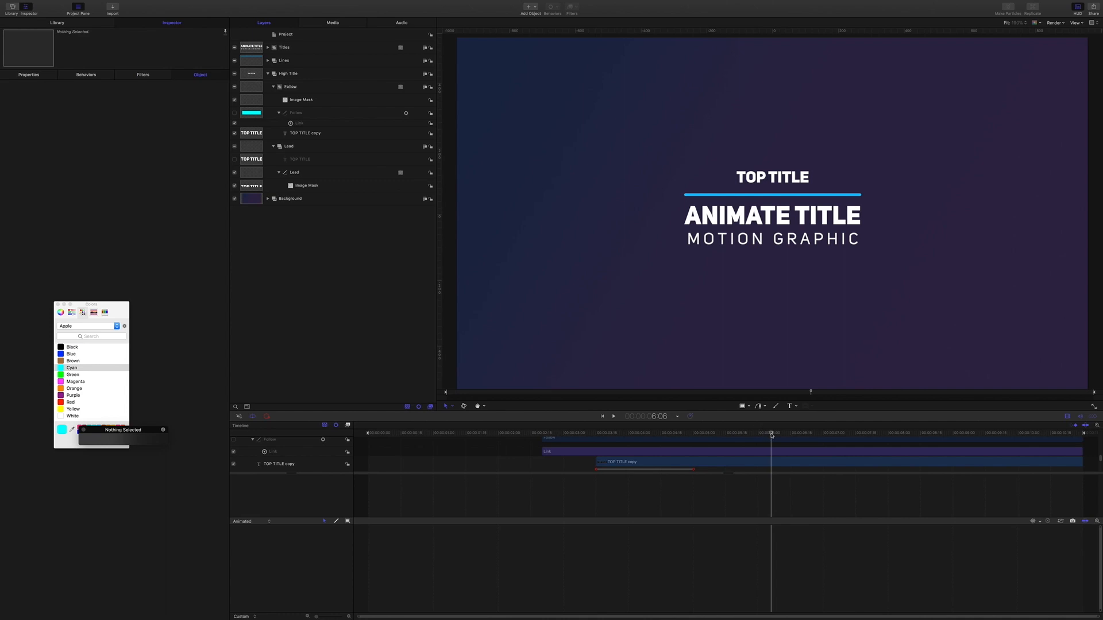
Step: Trim the ends of the Titles, Lines and High Title groups to timecode 5:00, then clear the selection
drag(772, 435, 694, 429)
click(267, 73)
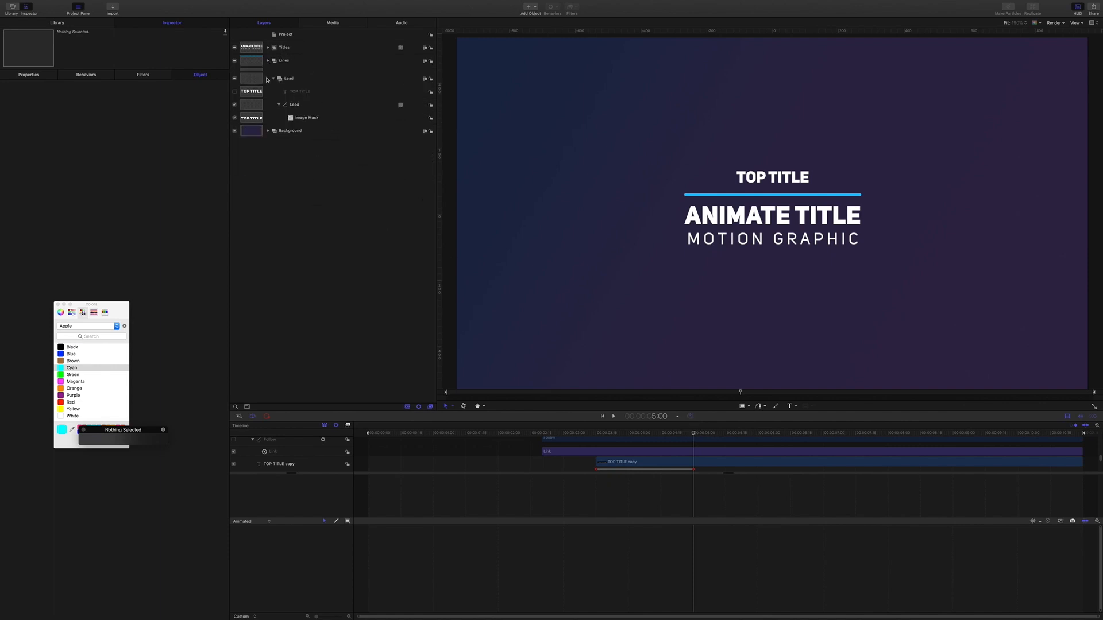
click(293, 48)
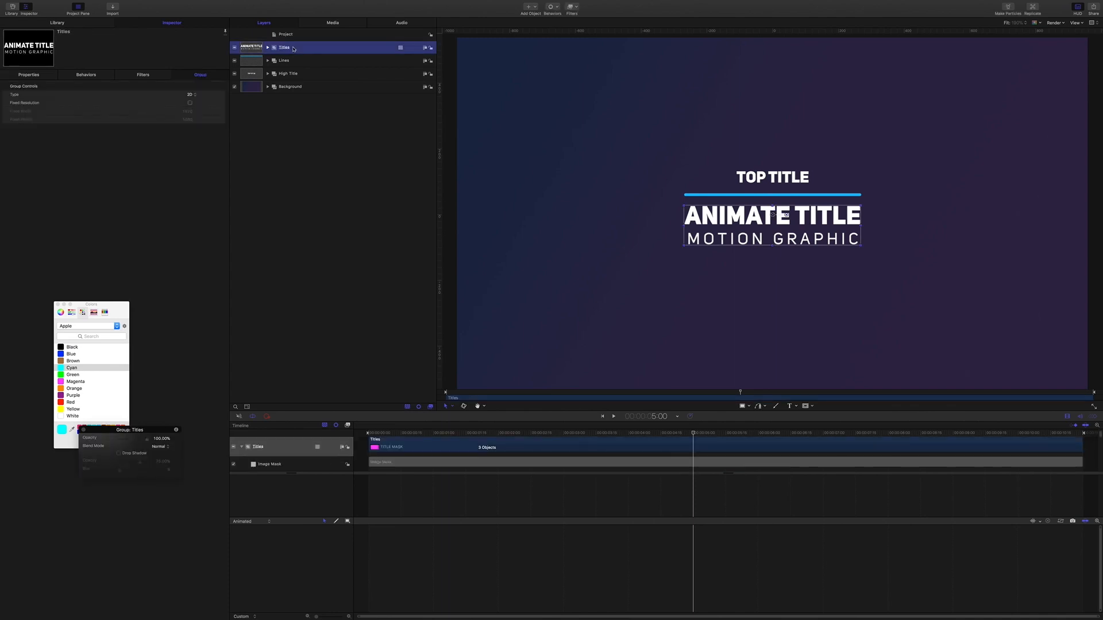
click(288, 61)
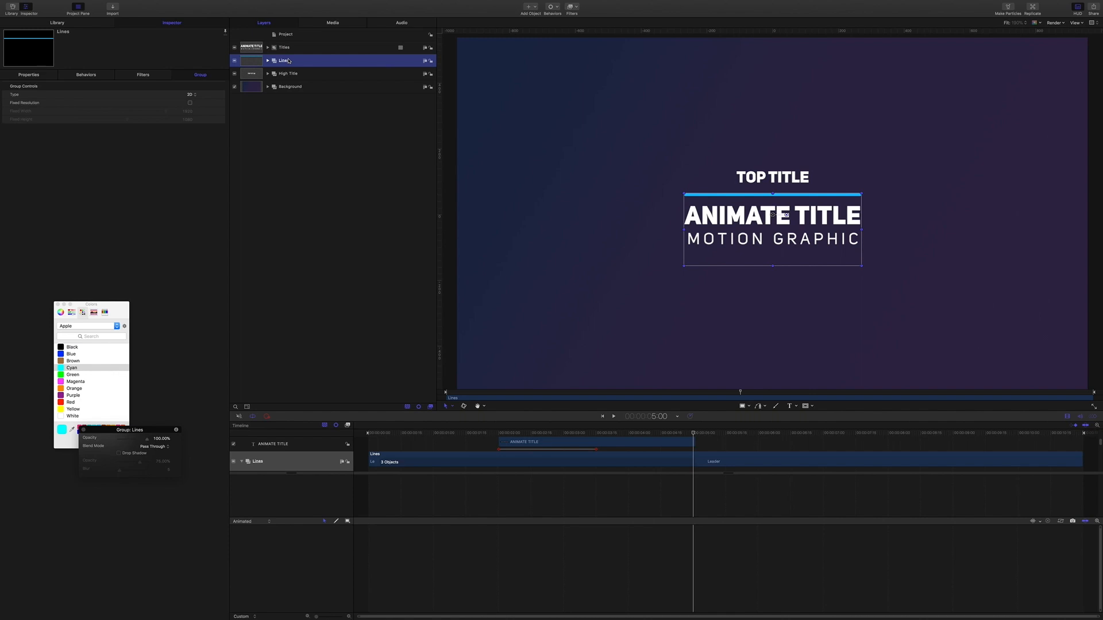
key(o)
click(289, 74)
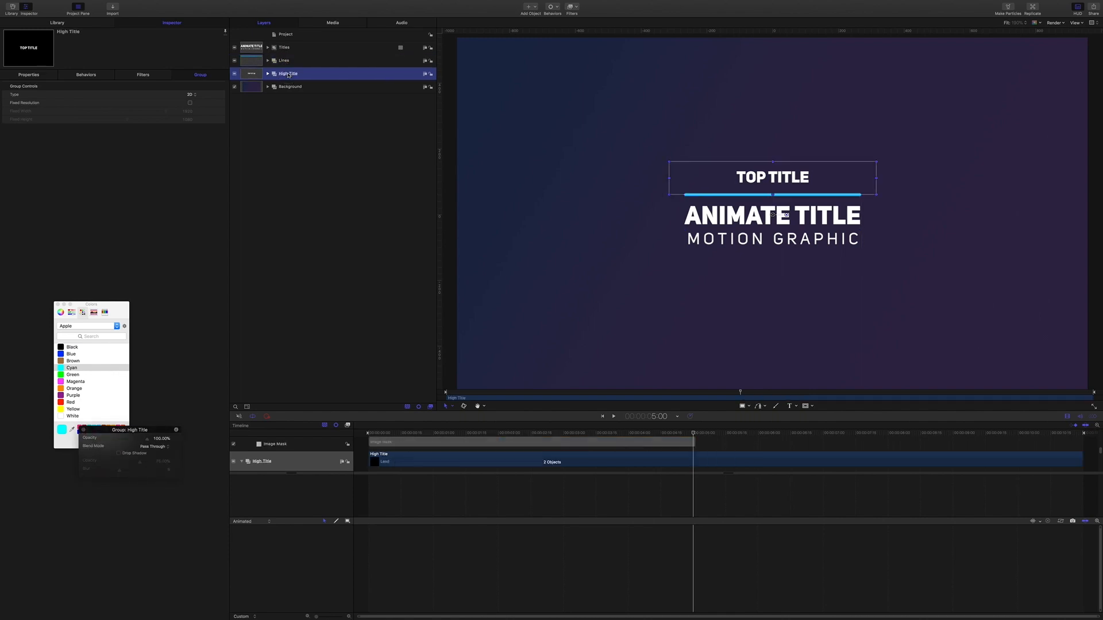
key(o)
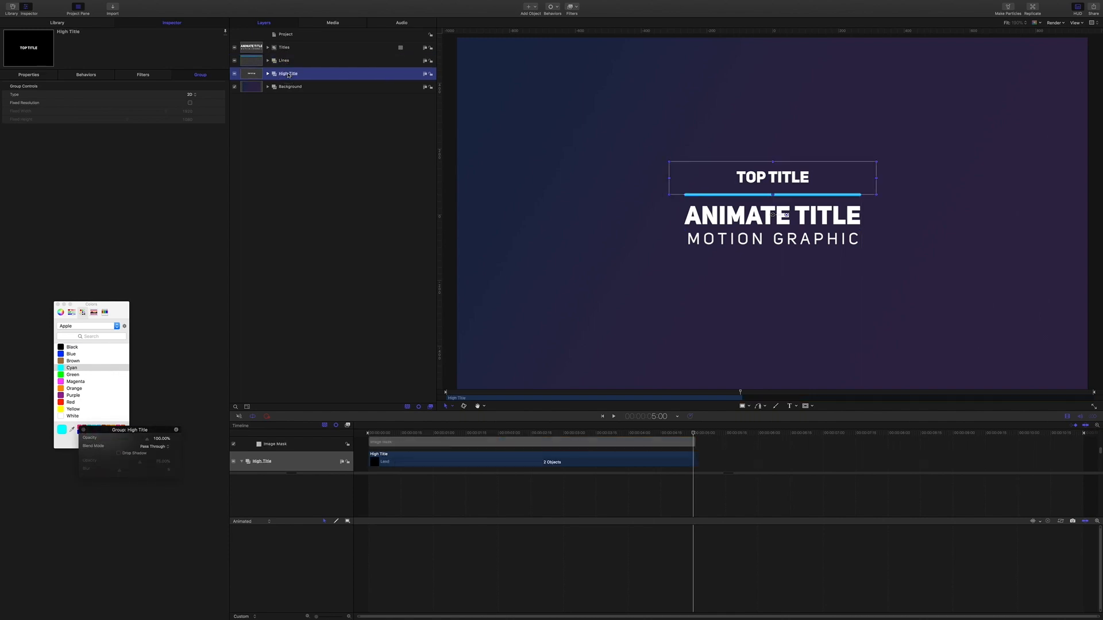
click(290, 122)
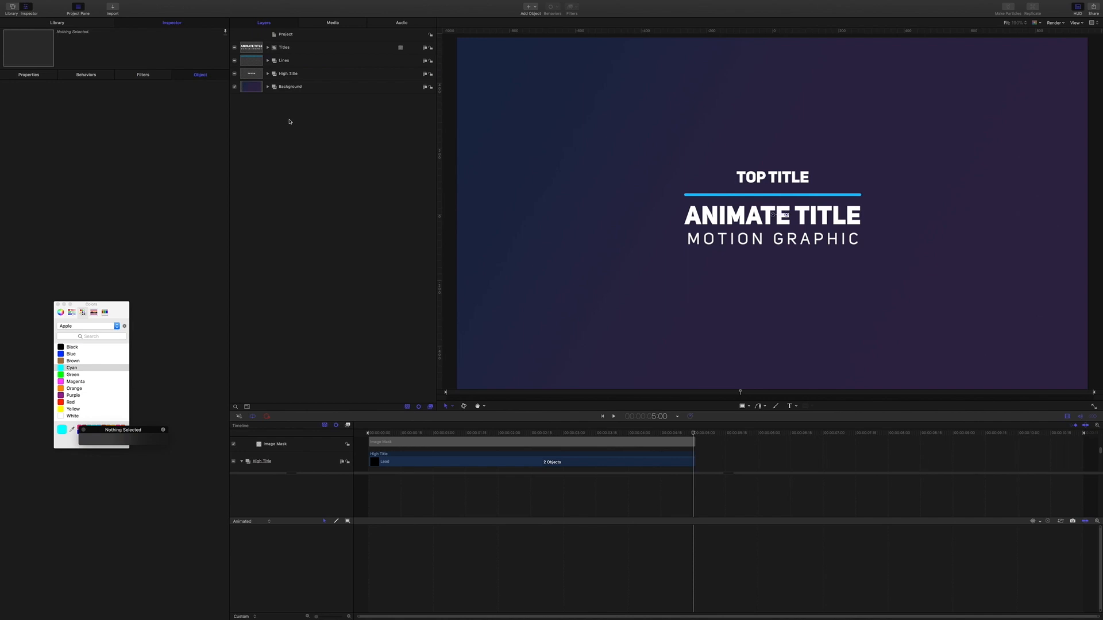
Step: Create a new group above Titles and name it Animate In
key(super+shift+n)
double_click(290, 48)
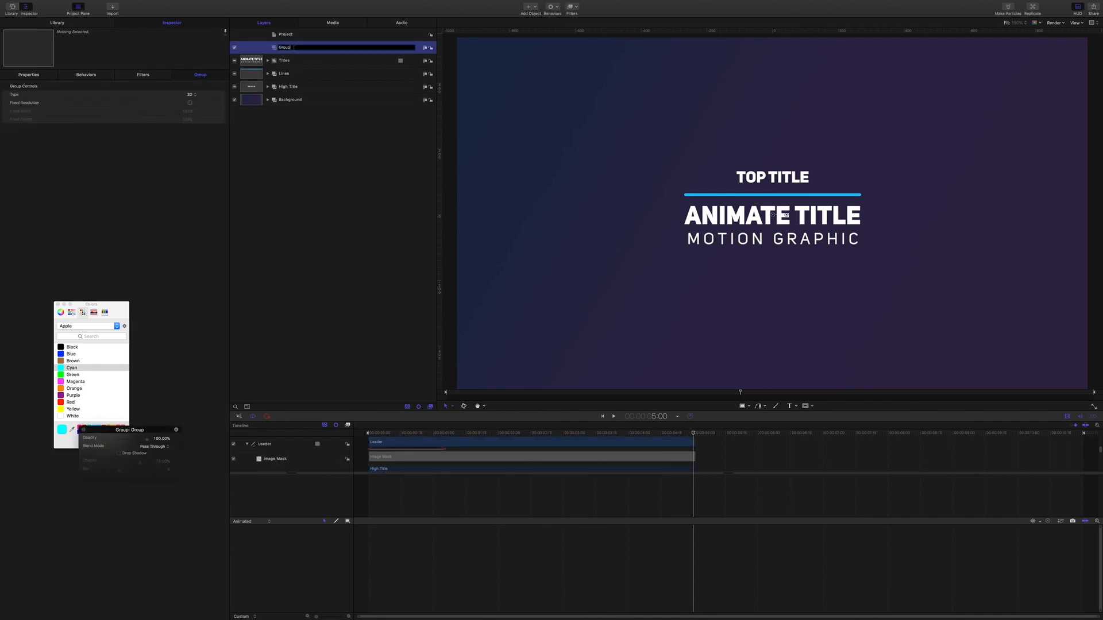
text(Animate In)
key(Return)
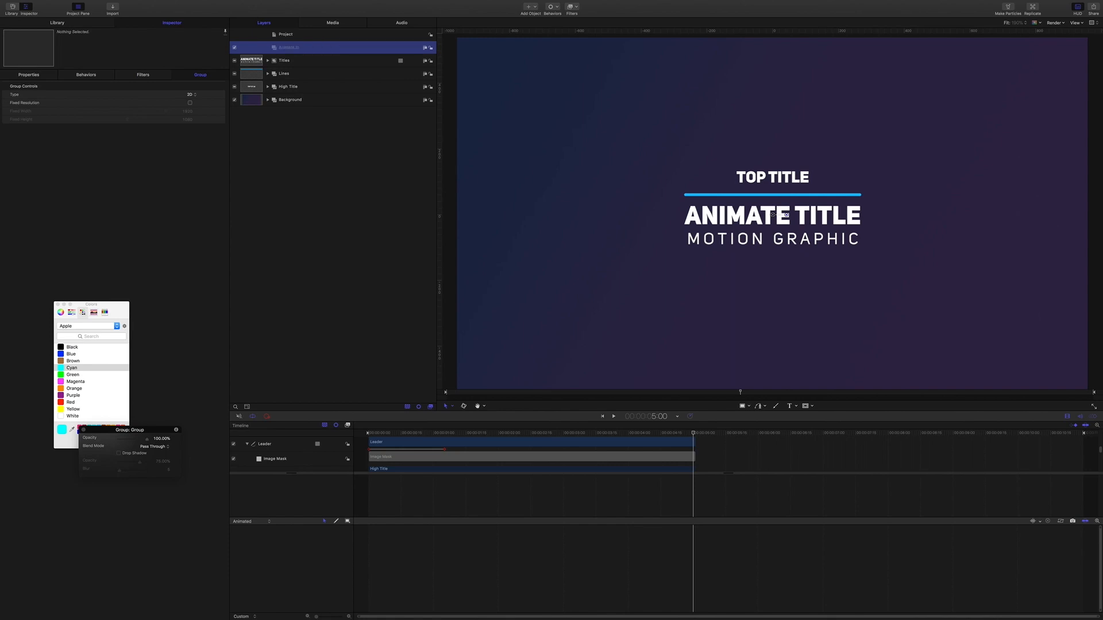
Step: Move the Titles, Lines and High Title groups together into the Animate In group
click(288, 63)
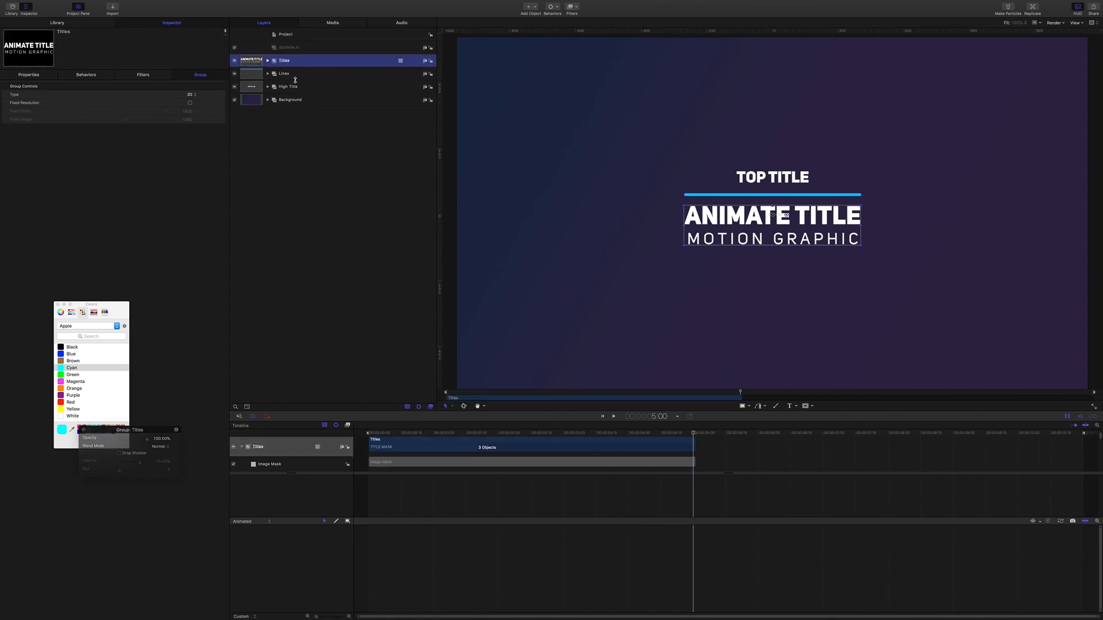
shift+click(292, 87)
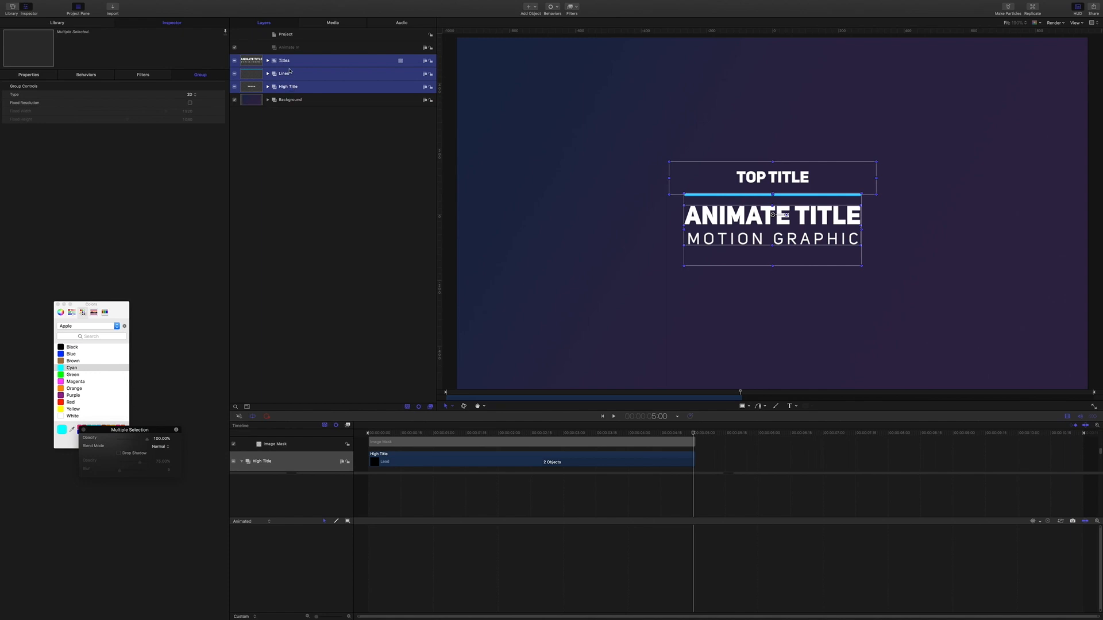
drag(289, 75, 296, 49)
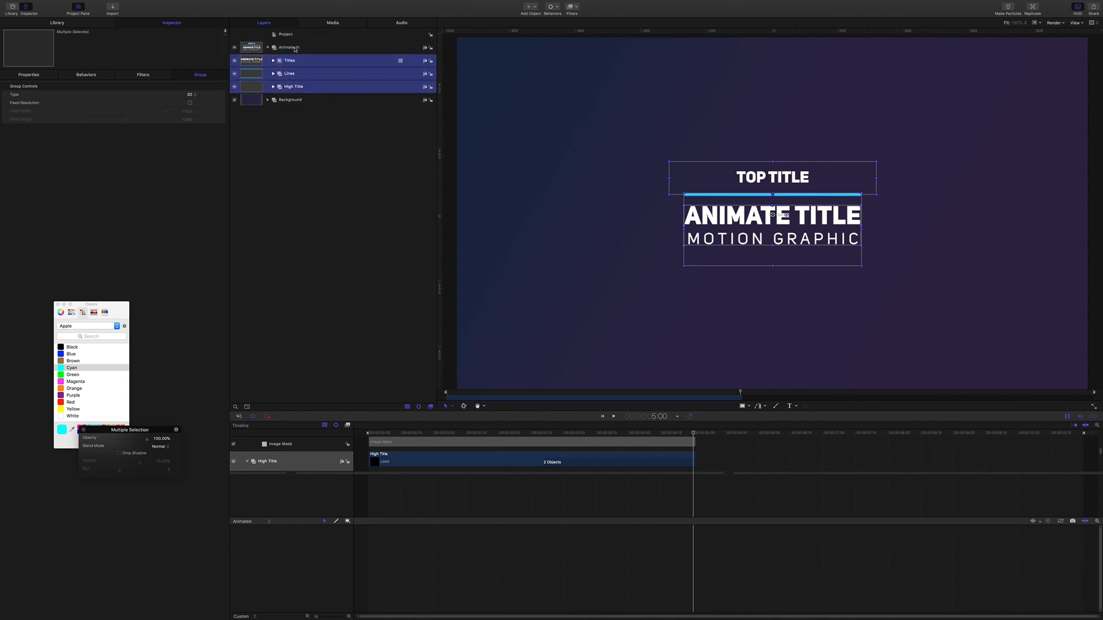
Step: Make a clone layer of the Animate In group and shift the clone to start at timecode 5:00
click(294, 50)
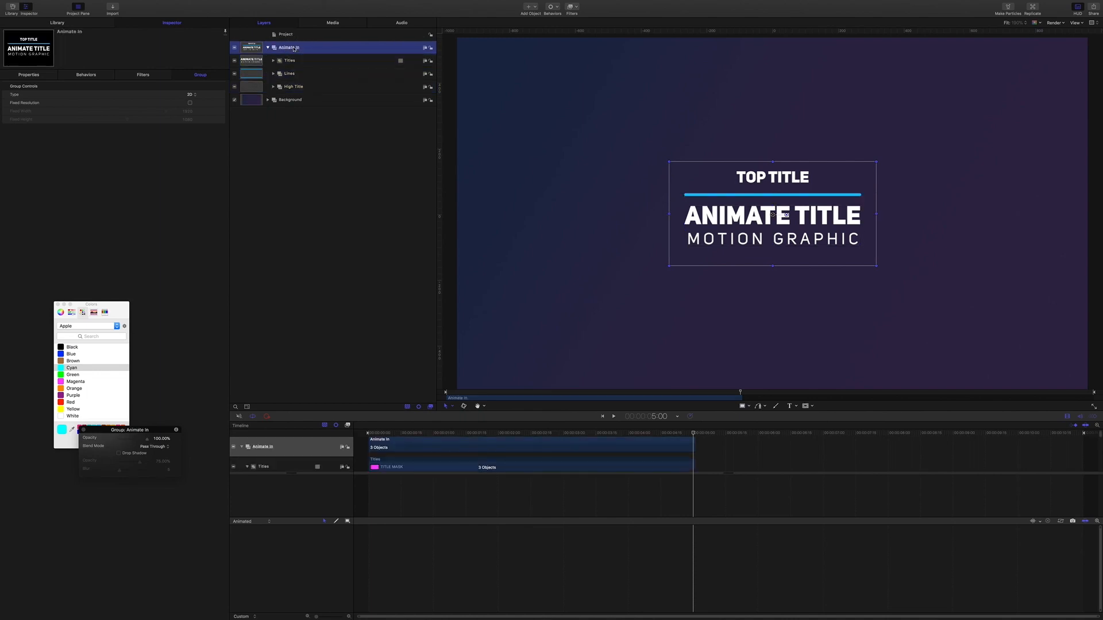
right_click(294, 49)
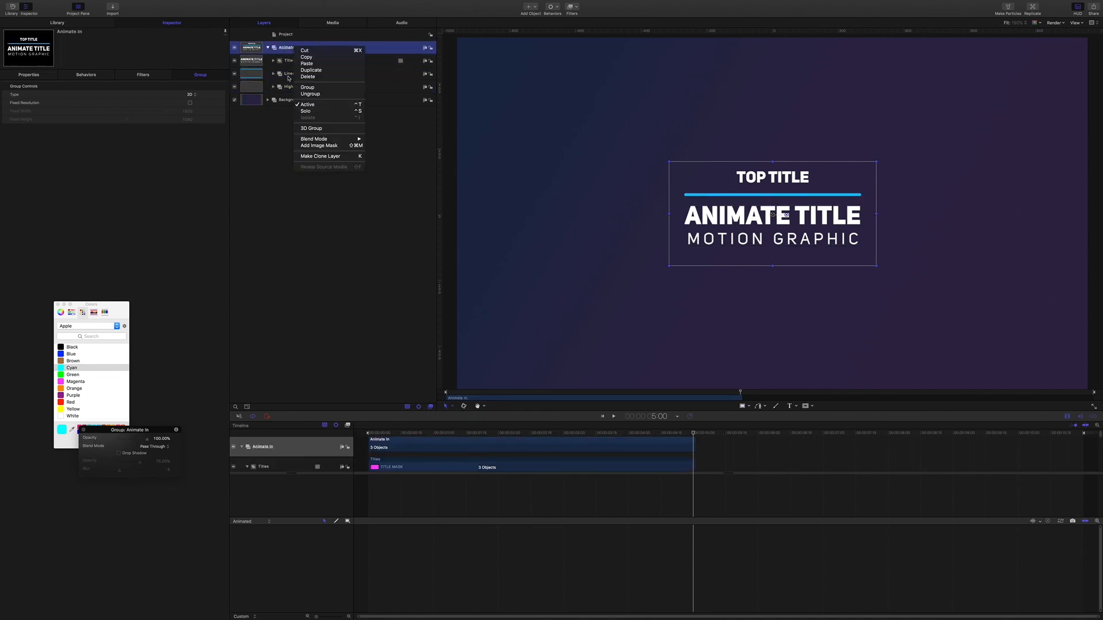
click(317, 156)
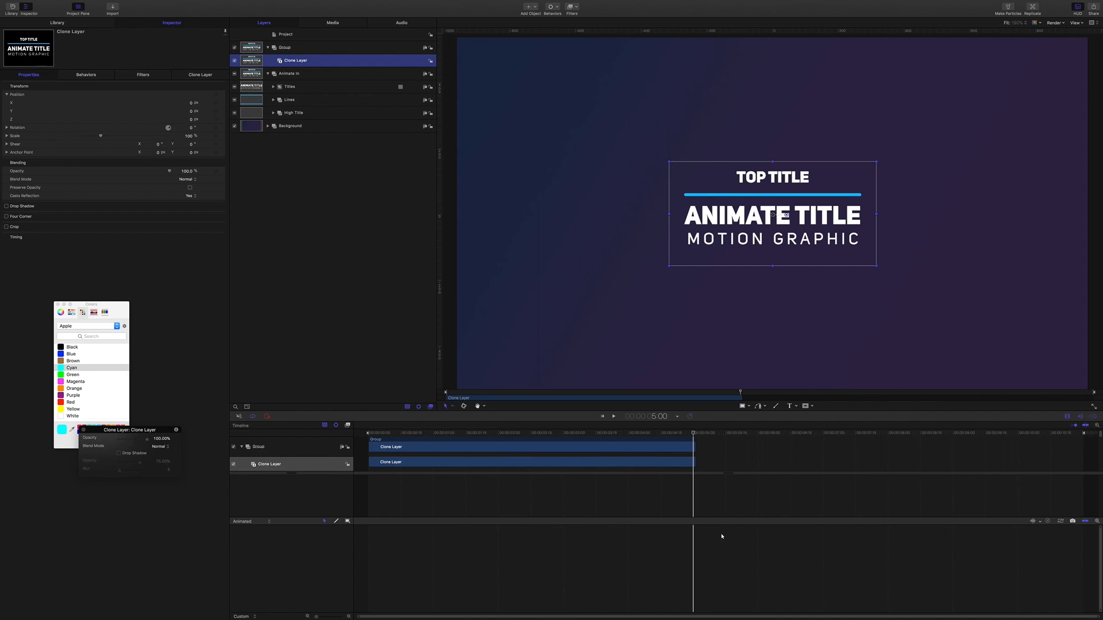
key(shift+bracketleft)
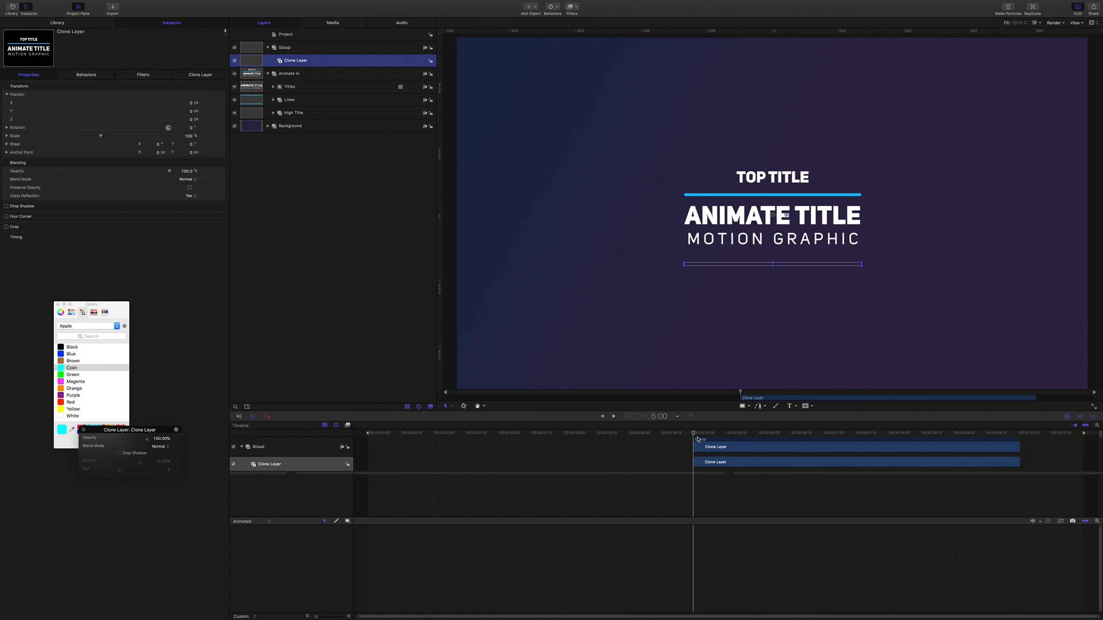
Step: Show the Clone Layer's timing properties and turn on Reverse
click(281, 75)
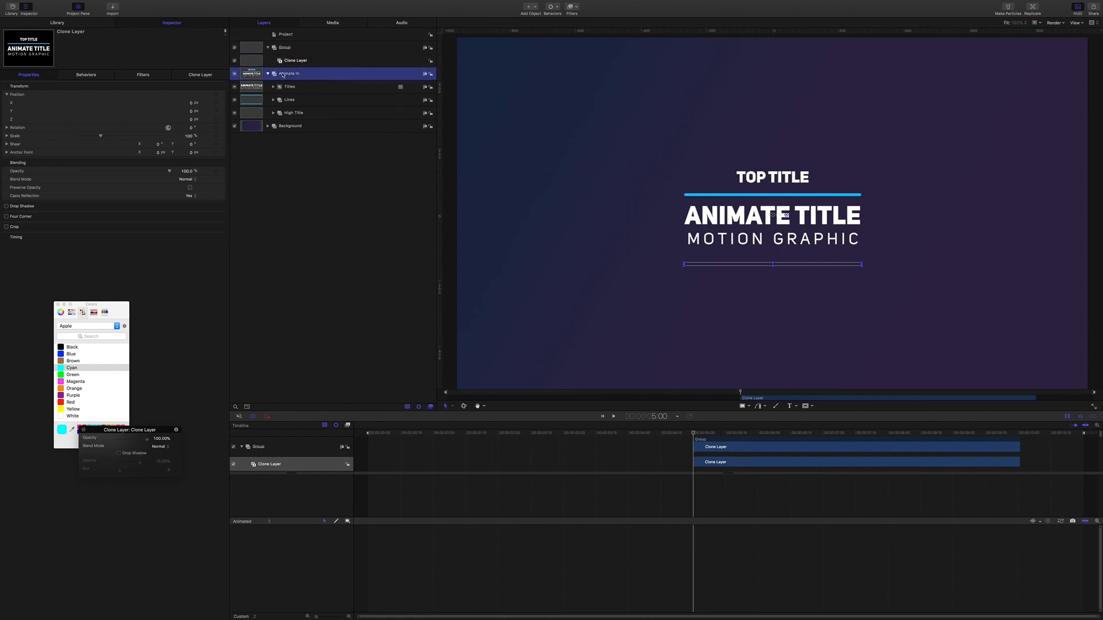
click(300, 62)
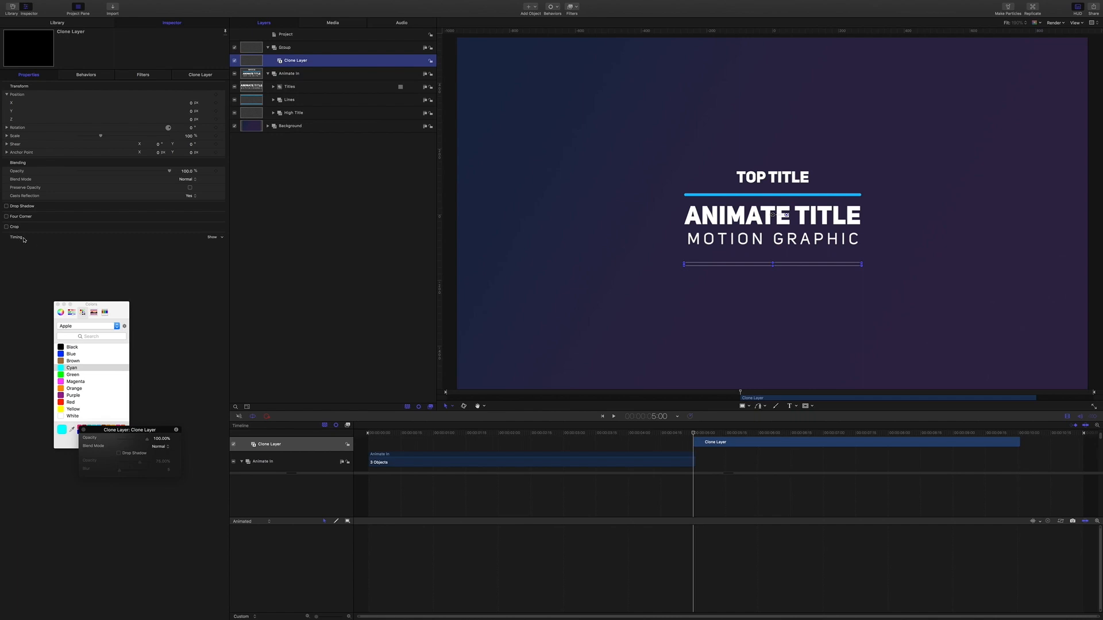
click(211, 238)
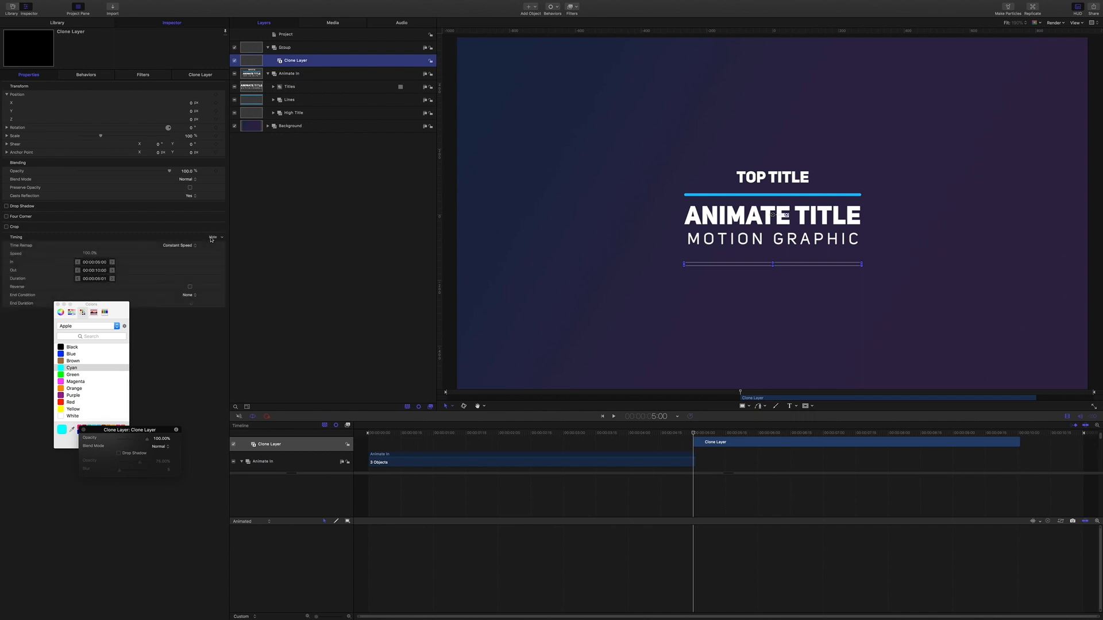
click(190, 286)
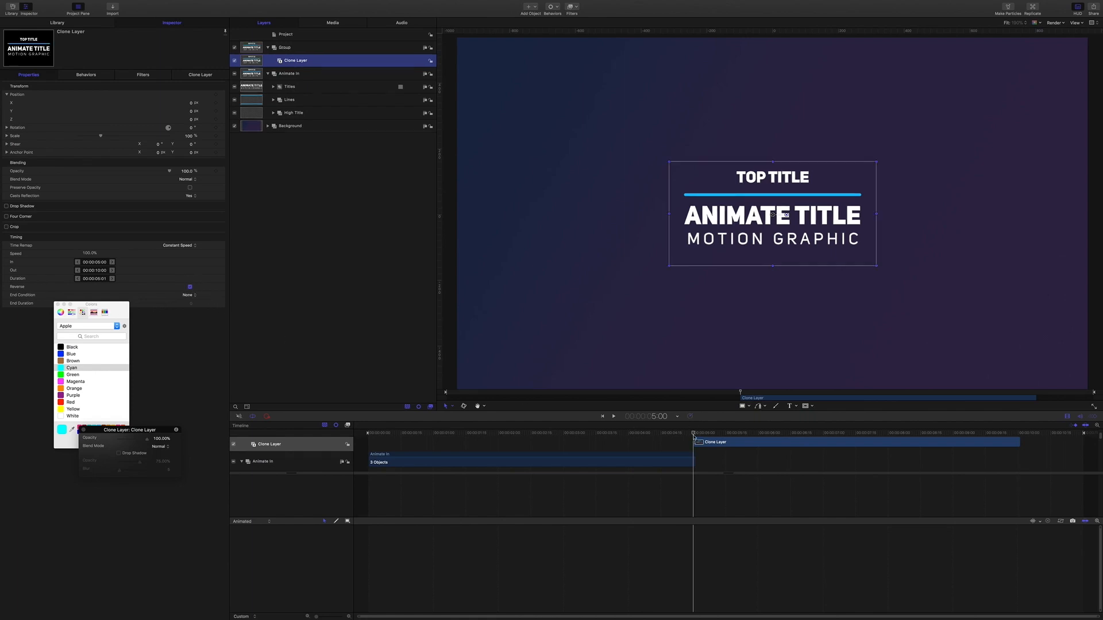
Step: Deselect everything and play the project from the start to check the titles animating in and back out
drag(693, 434, 245, 407)
key(space)
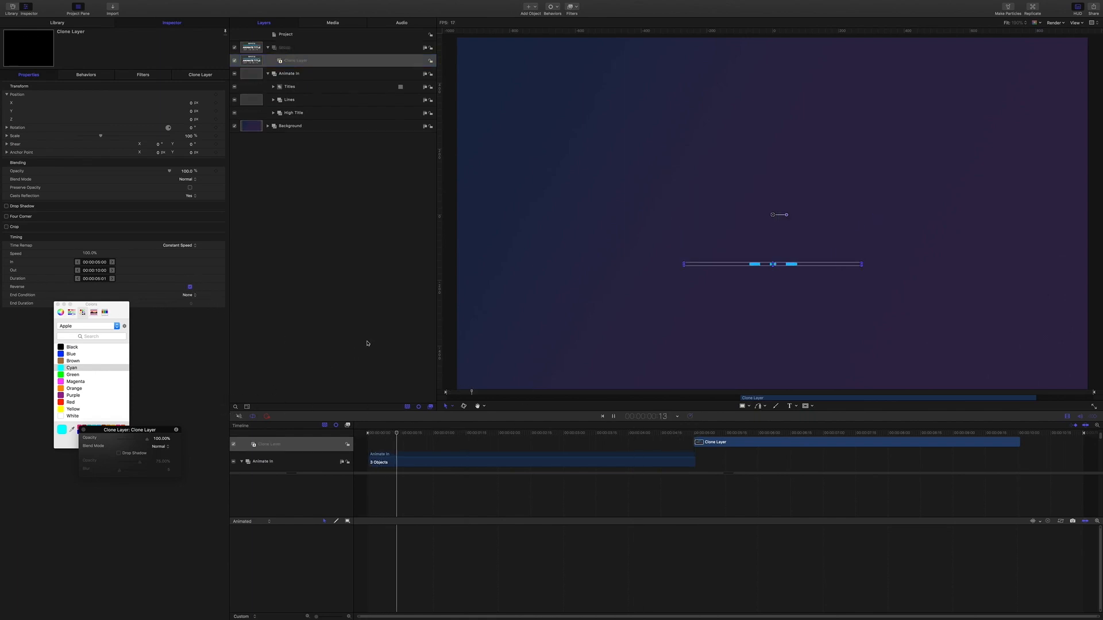
click(367, 343)
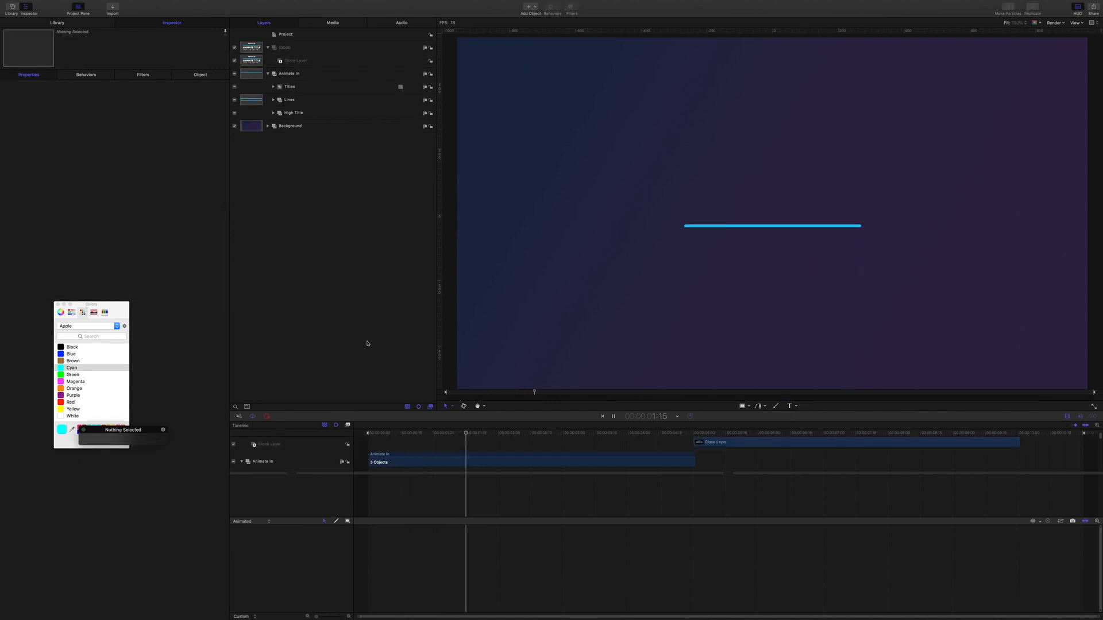
key(space)
key(Home)
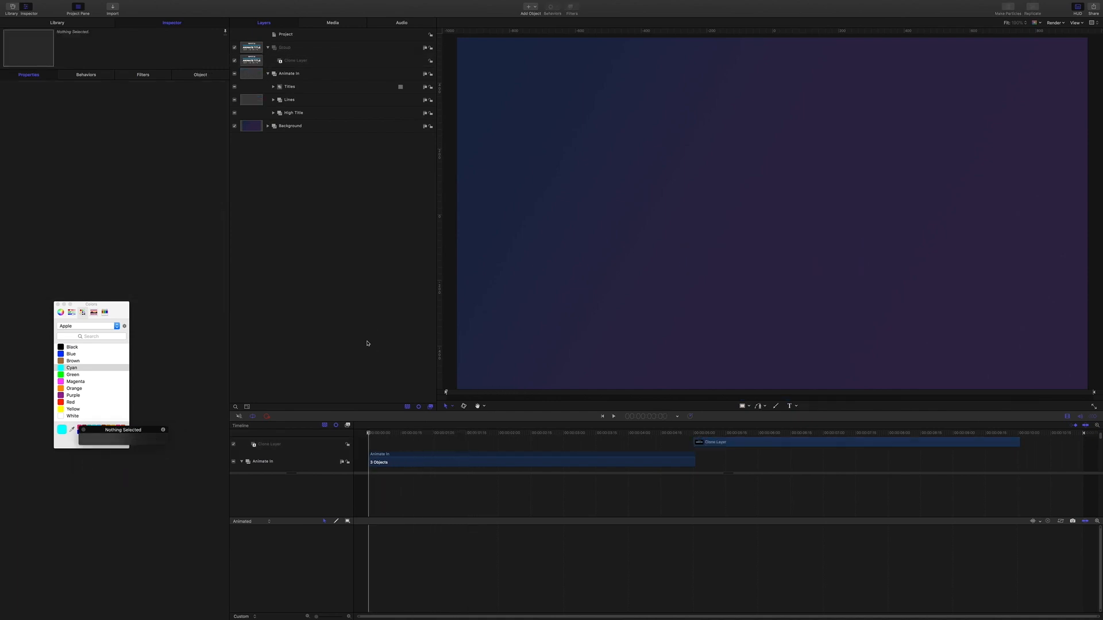
key(space)
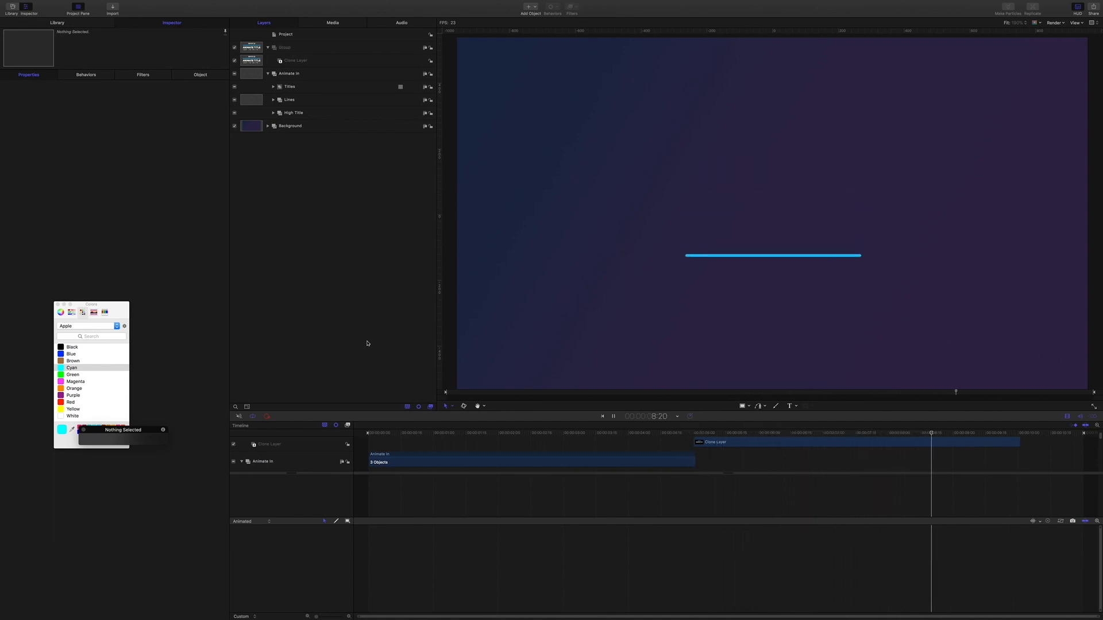
key(space)
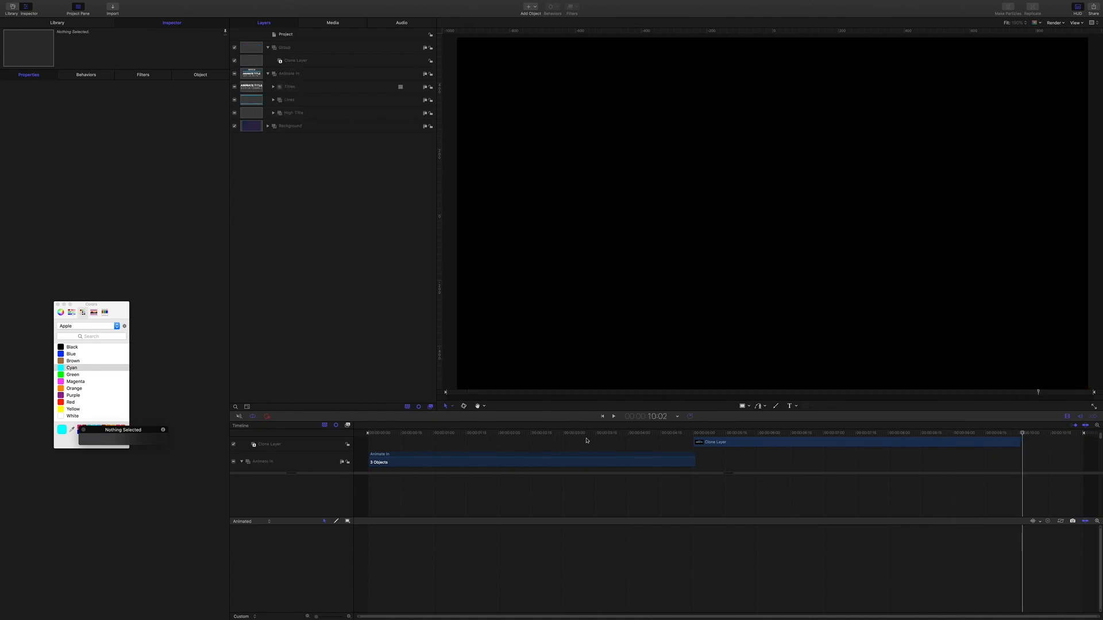
drag(1023, 436, 1019, 435)
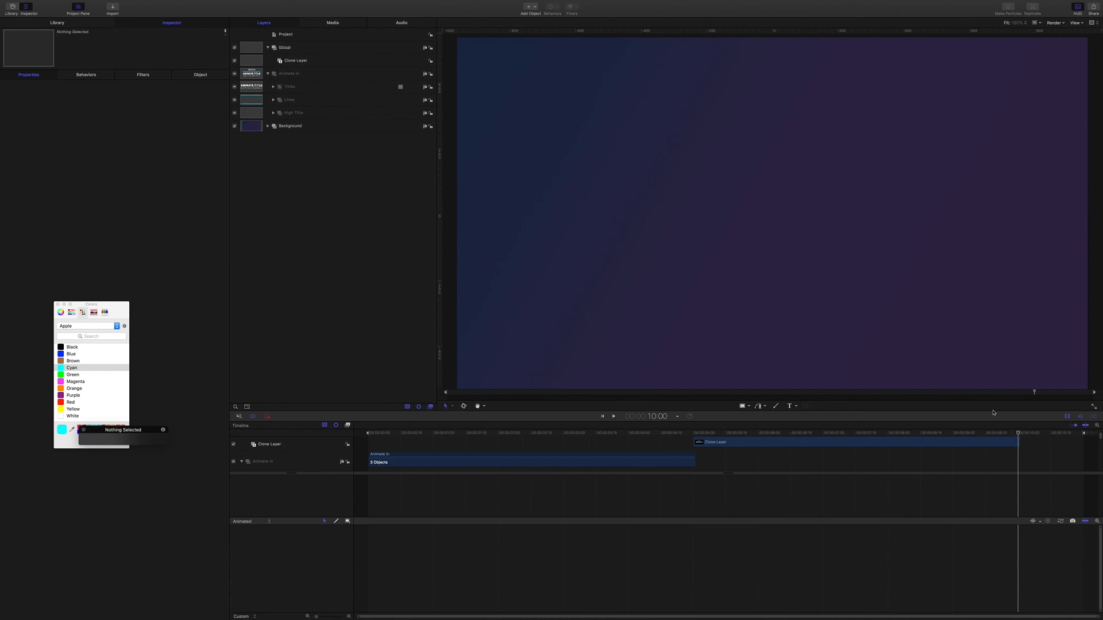
key(Home)
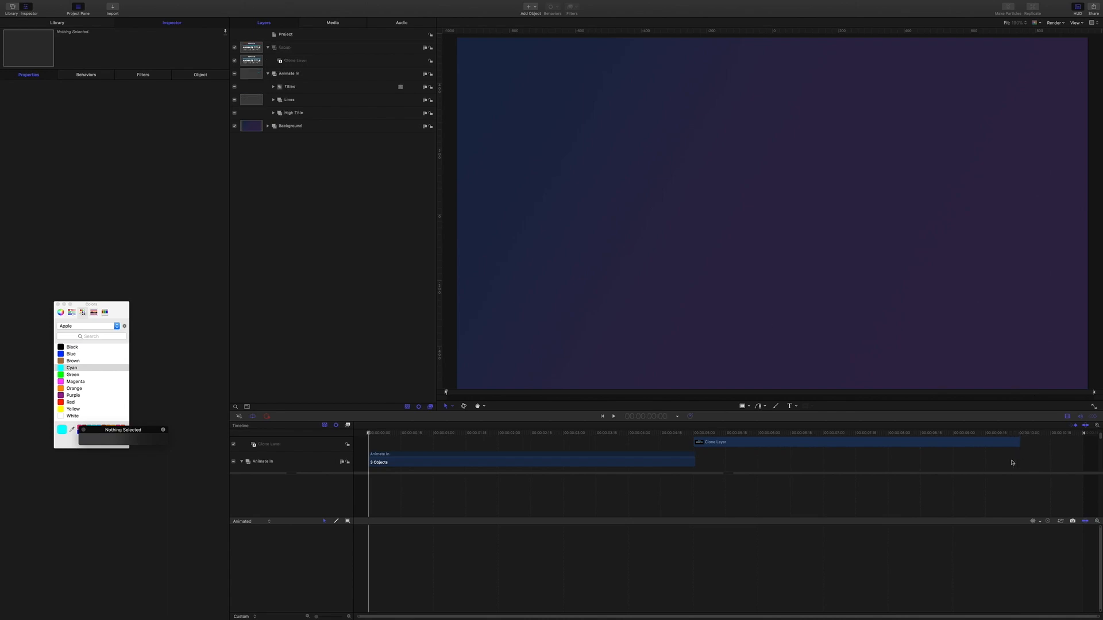
click(1054, 24)
key(super+r)
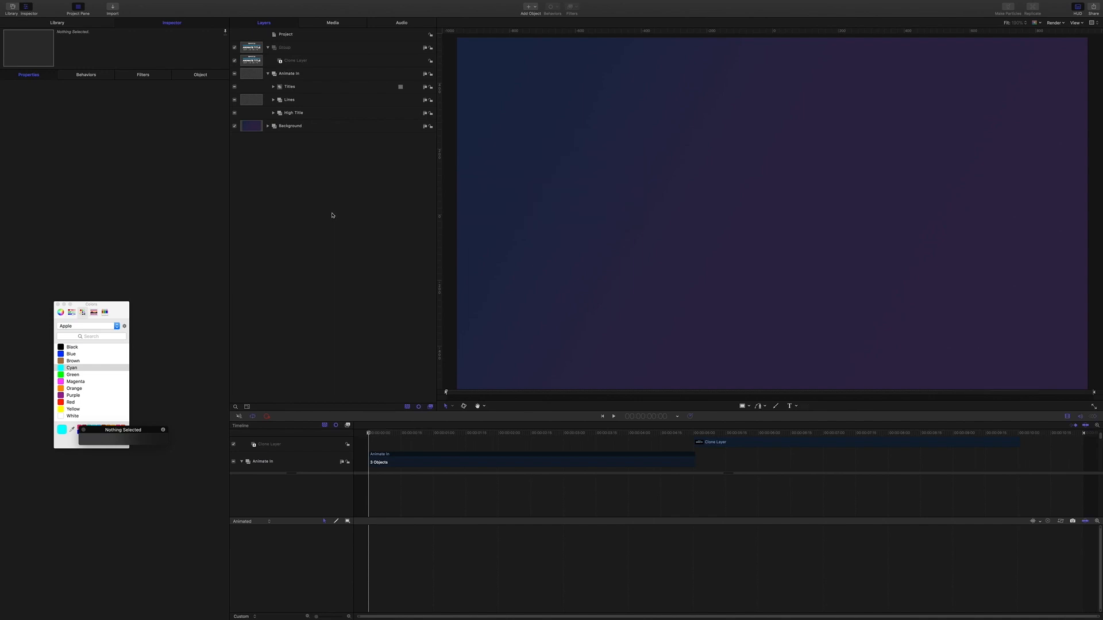
Step: Place the playhead at timecode 10:00 and mark the play range's out point there
click(658, 419)
text(10.00)
key(Return)
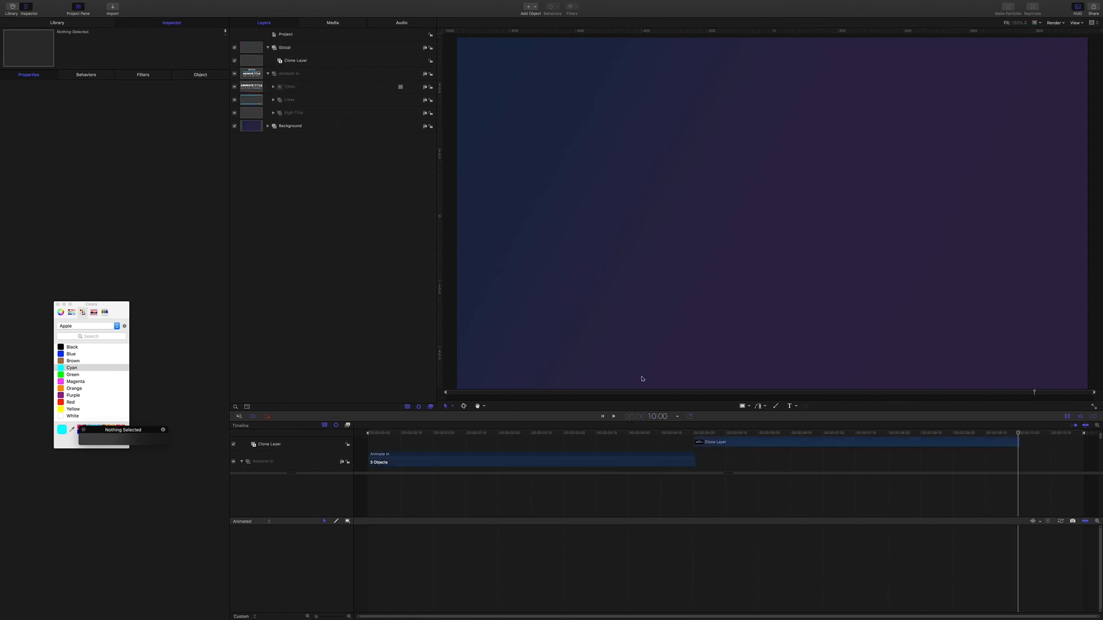
mouse_move(234, 2)
click(76, 4)
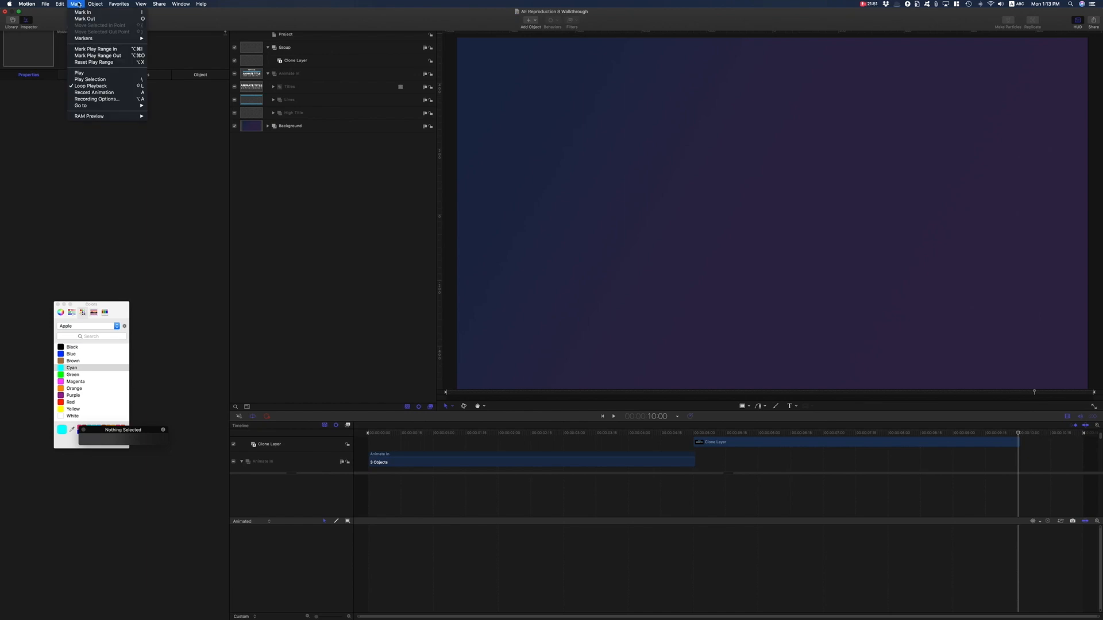
click(99, 56)
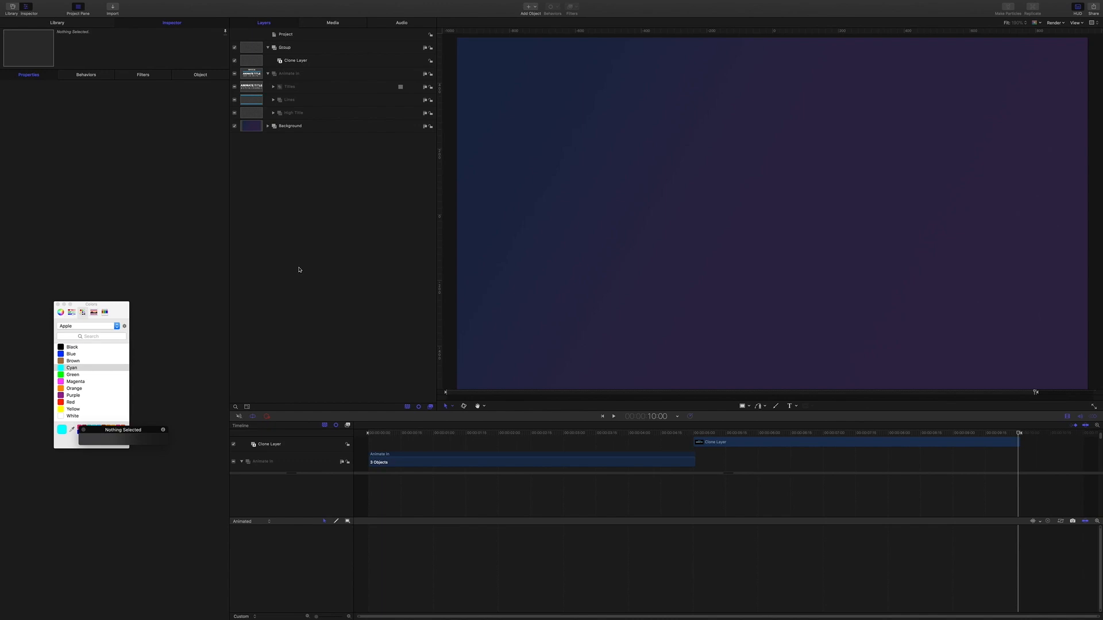
Step: Play the complete title animation in a loop within the shortened play range, then stop playback
key(space)
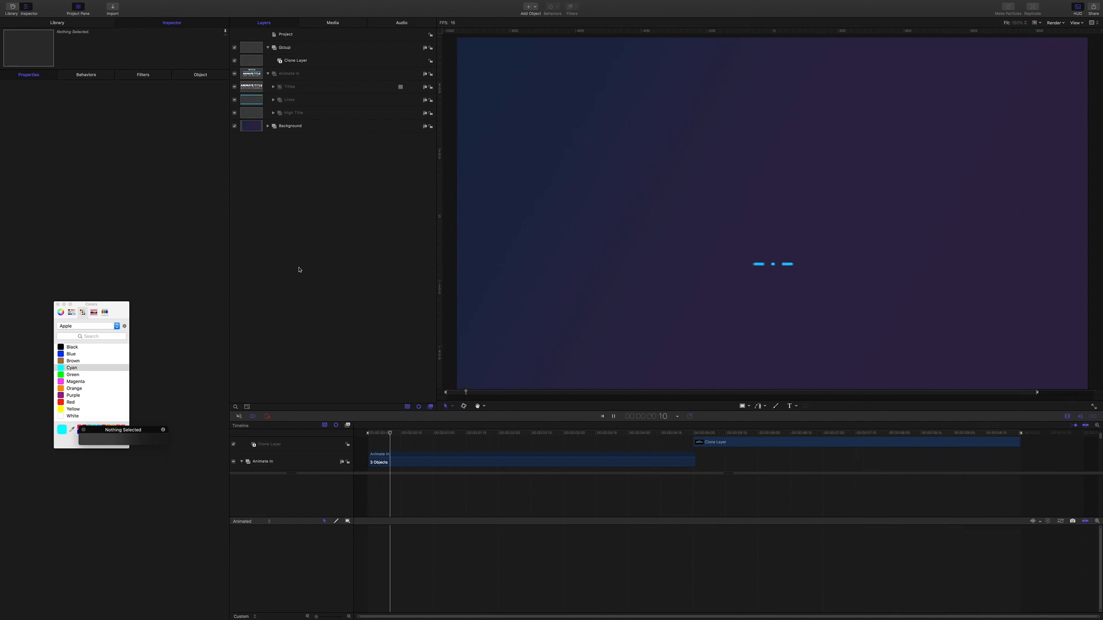
key(space)
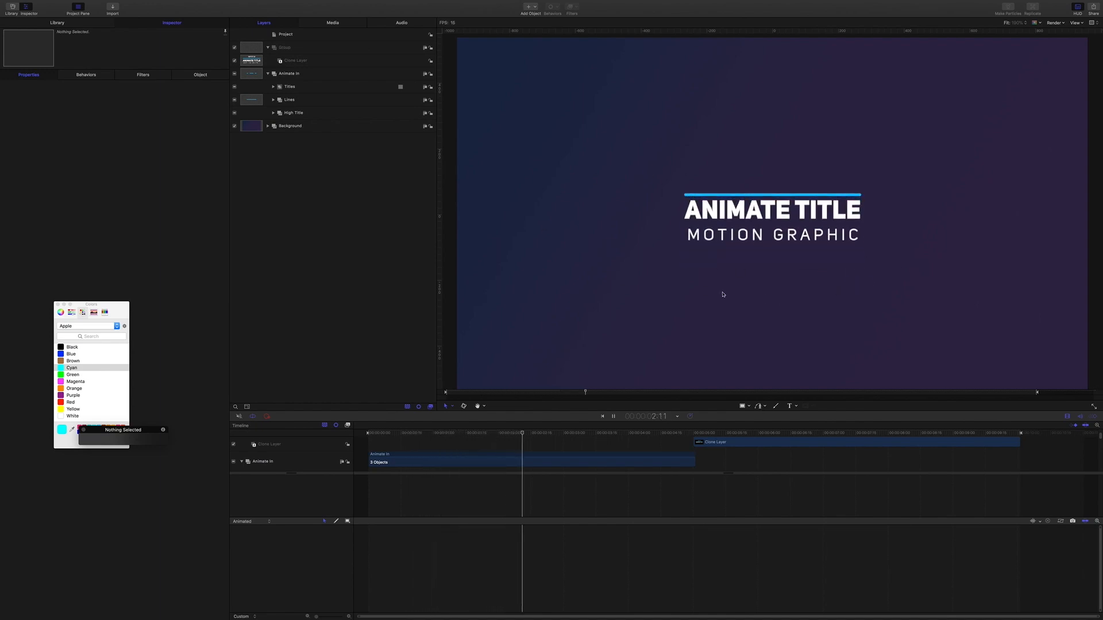
key(space)
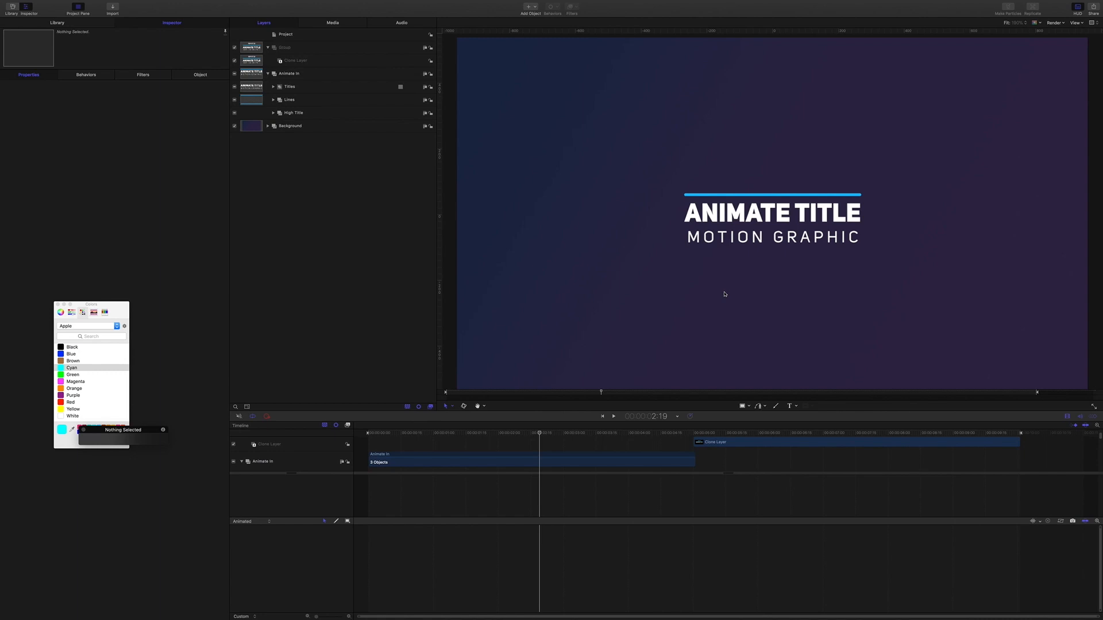